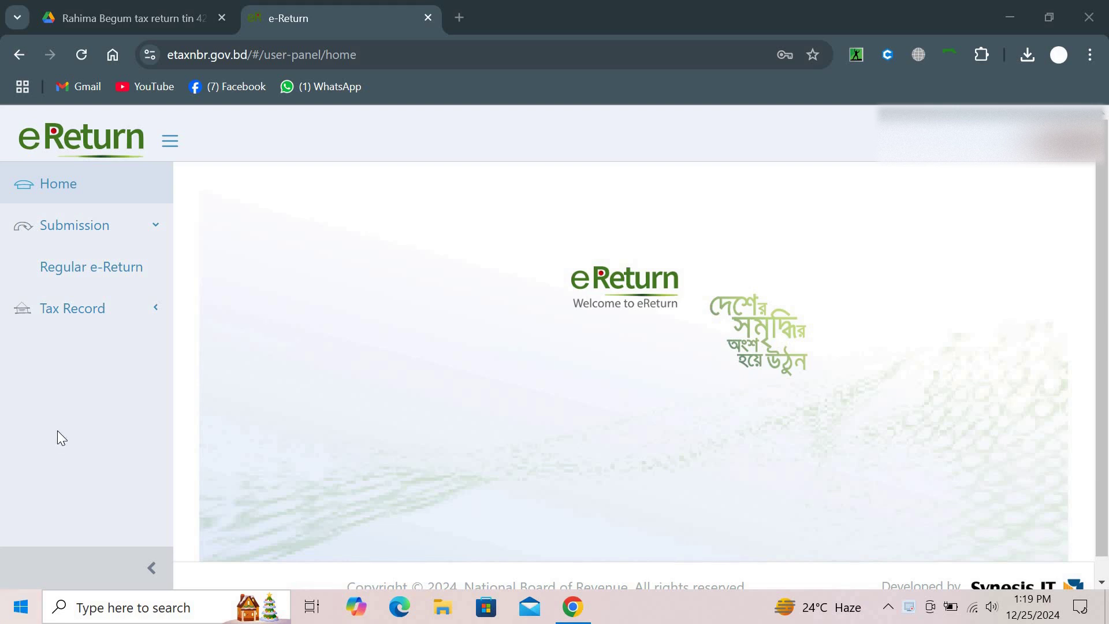
Open the Regular e-Return assessment form for 2024-2025 and scroll through its sections
{"action": "left_click", "coordinate": [132, 294]}
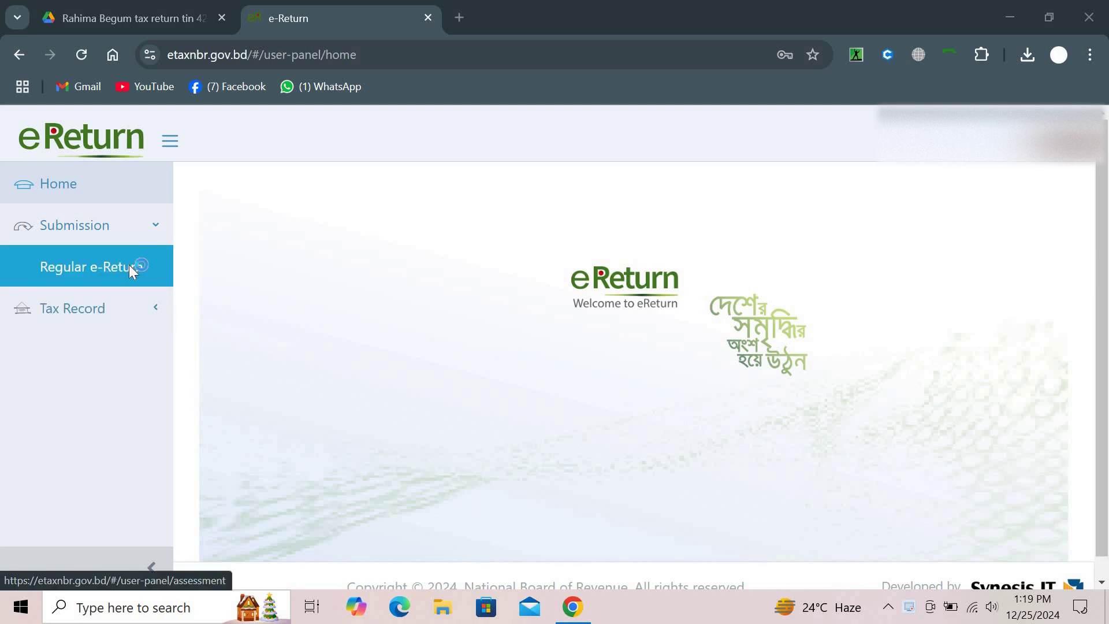
{"action": "left_click", "coordinate": [130, 268]}
{"action": "scroll", "coordinate": [417, 354], "scroll_direction": "down", "scroll_amount": 1}
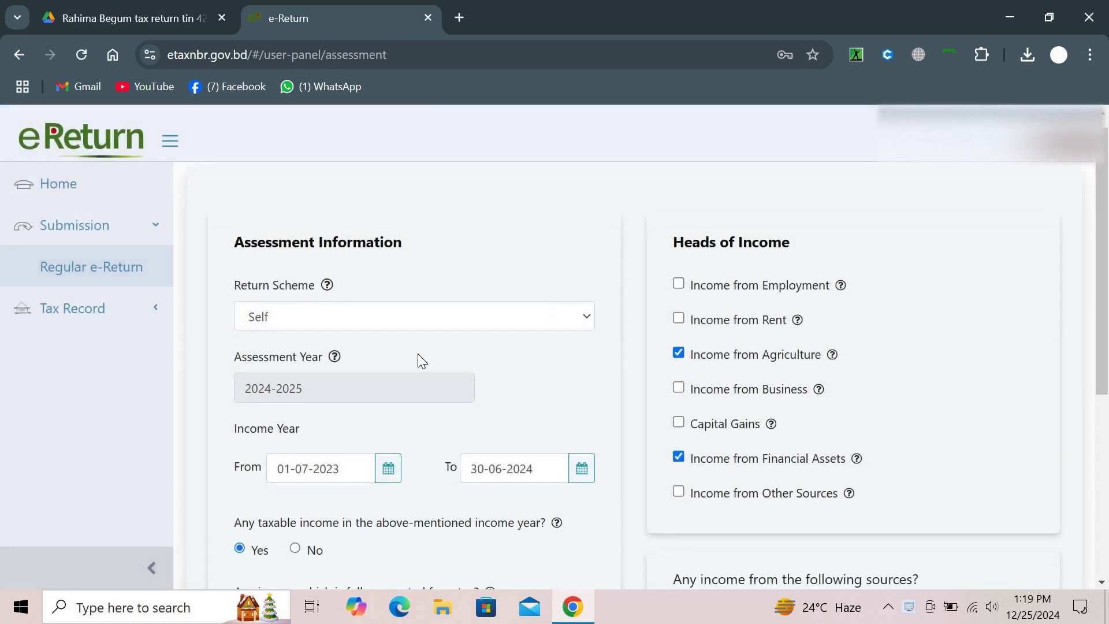
{"action": "scroll", "coordinate": [418, 353], "scroll_direction": "down", "scroll_amount": 1}
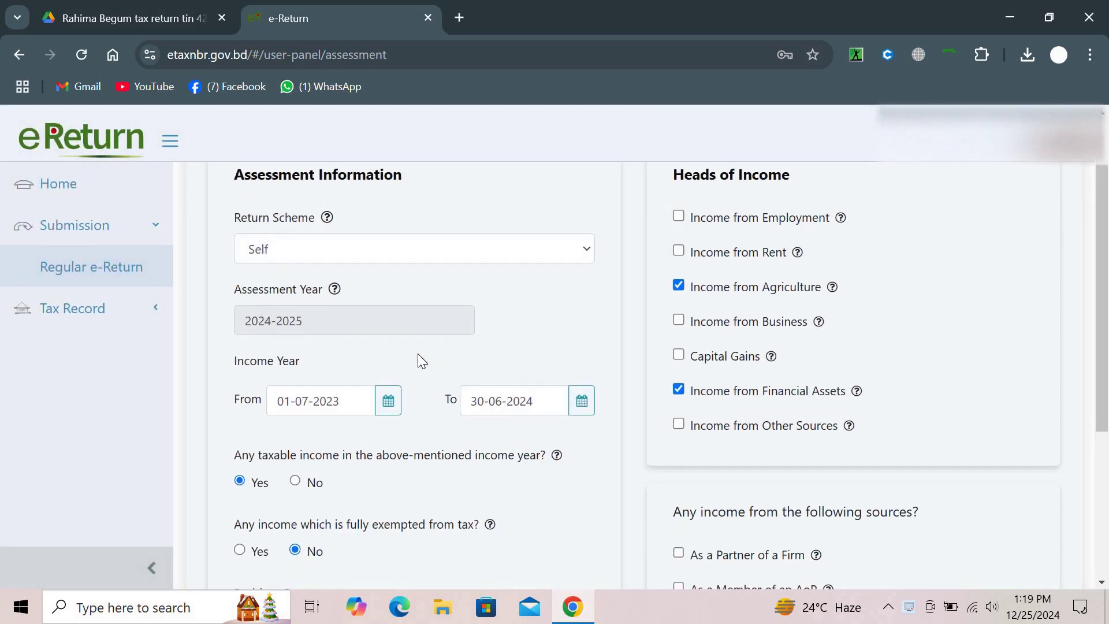
{"action": "scroll", "coordinate": [420, 360], "scroll_direction": "down", "scroll_amount": 1}
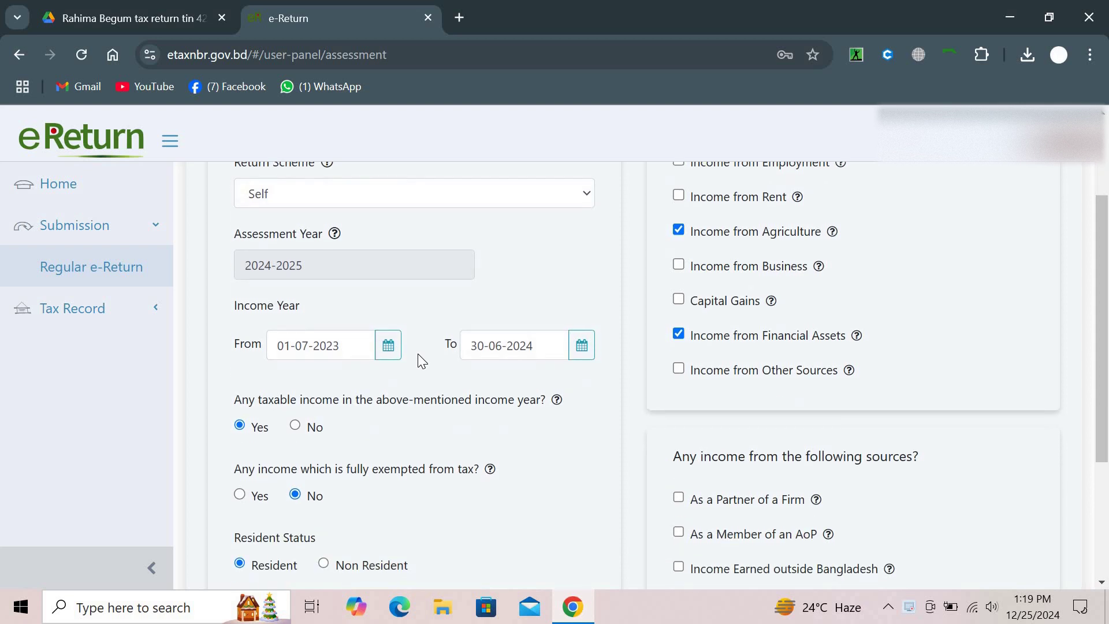
{"action": "scroll", "coordinate": [419, 354], "scroll_direction": "down", "scroll_amount": 1}
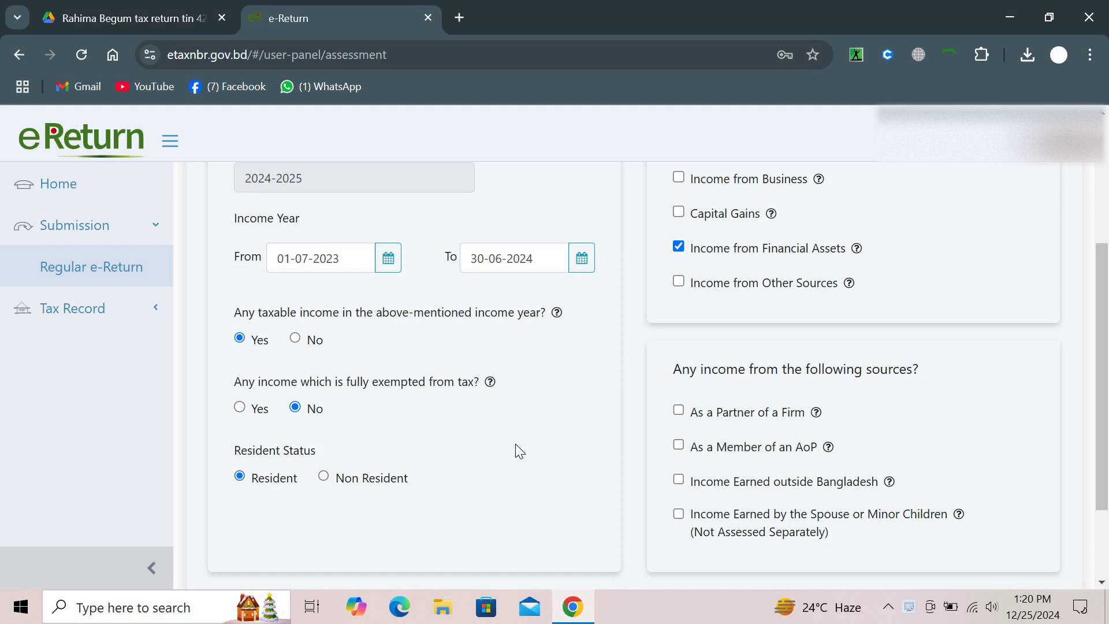
Review the ticked Agriculture and Financial Assets income heads and the other-income question
{"action": "scroll", "coordinate": [515, 443], "scroll_direction": "up", "scroll_amount": 3}
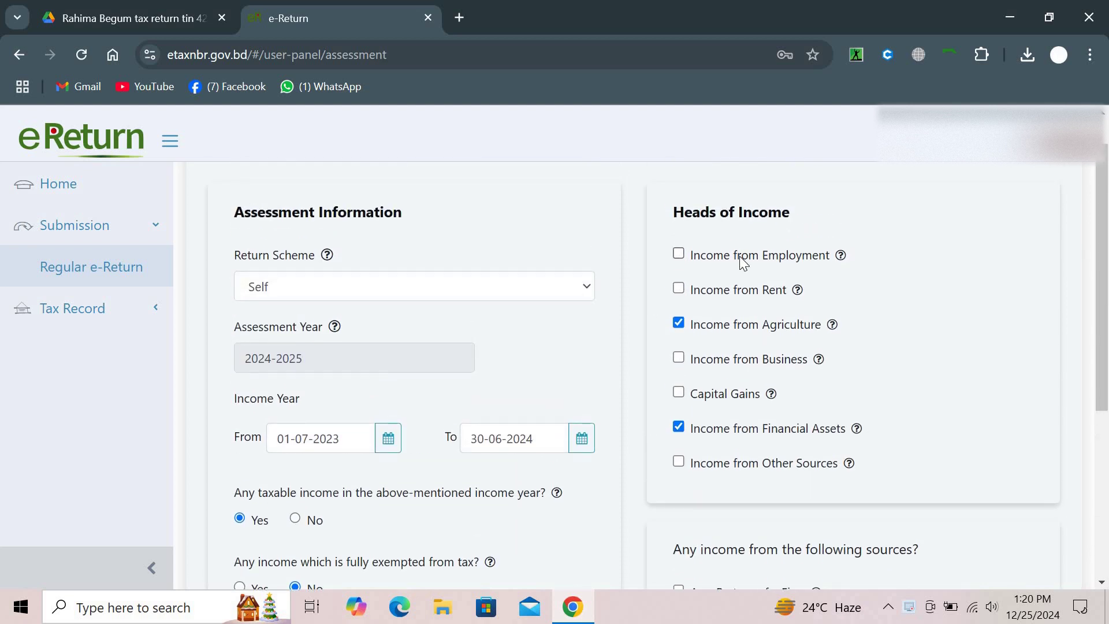
{"action": "left_click_drag", "start_coordinate": [723, 324], "coordinate": [788, 323]}
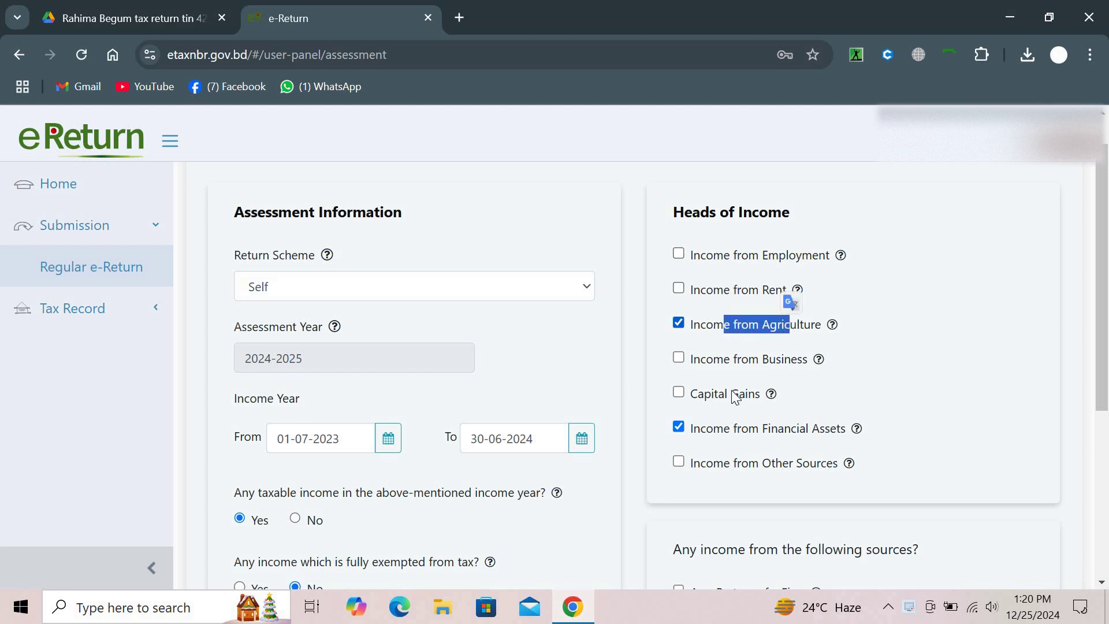
{"action": "double_click", "coordinate": [806, 416]}
{"action": "scroll", "coordinate": [805, 409], "scroll_direction": "down", "scroll_amount": 5}
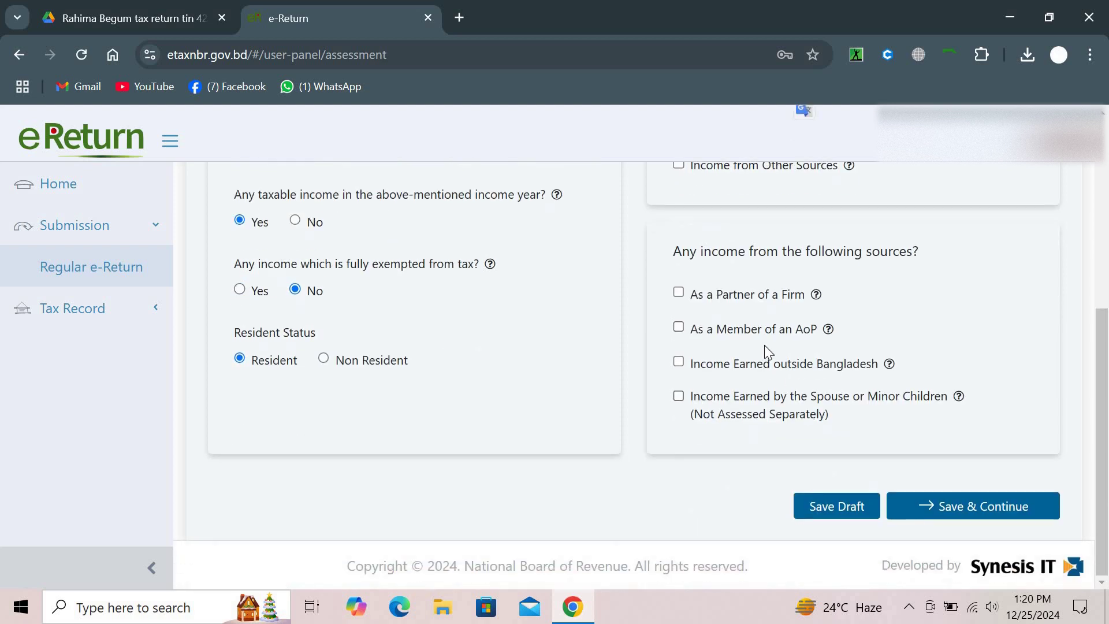
{"action": "left_click_drag", "start_coordinate": [738, 254], "coordinate": [842, 252]}
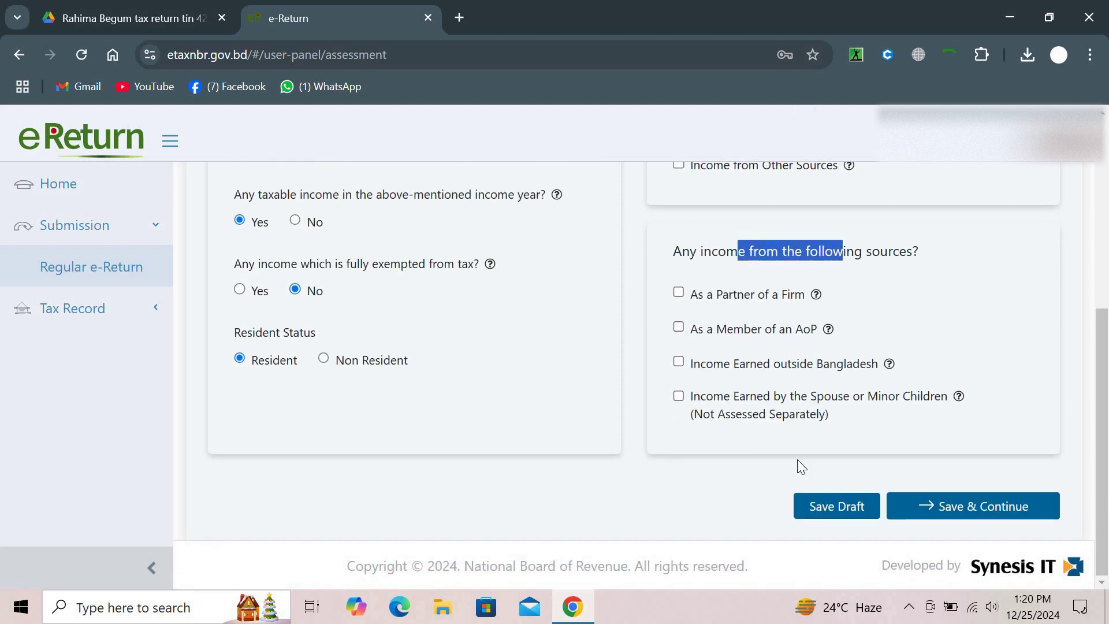
Save the assessment, set the main income location to Any Other Area, and save Additional Information
{"action": "left_click", "coordinate": [914, 503]}
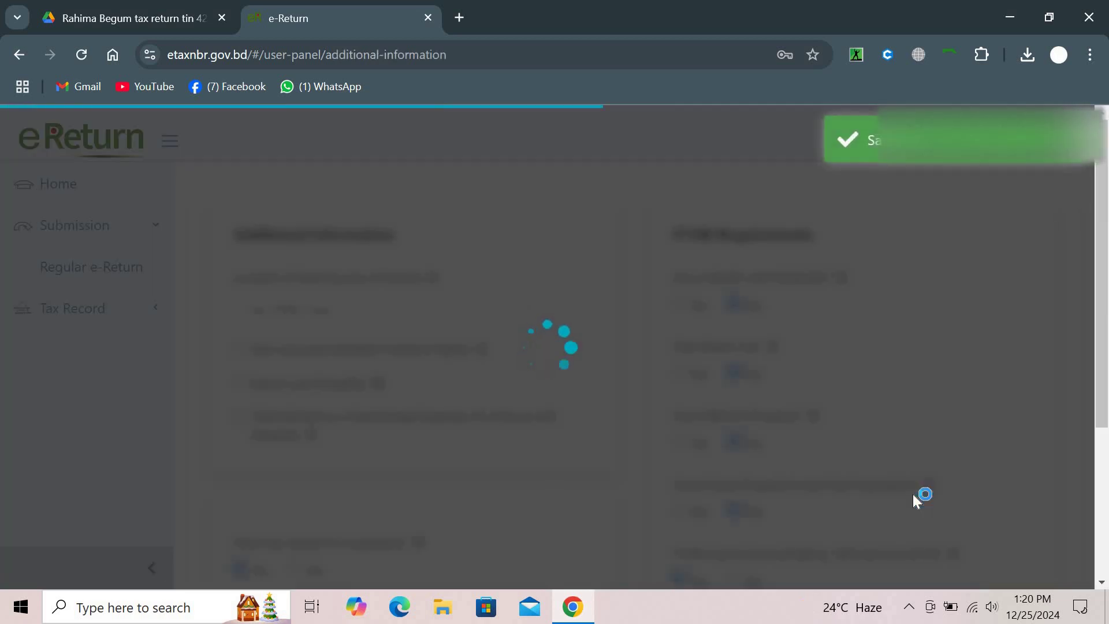
{"action": "scroll", "coordinate": [912, 494], "scroll_direction": "down", "scroll_amount": 1}
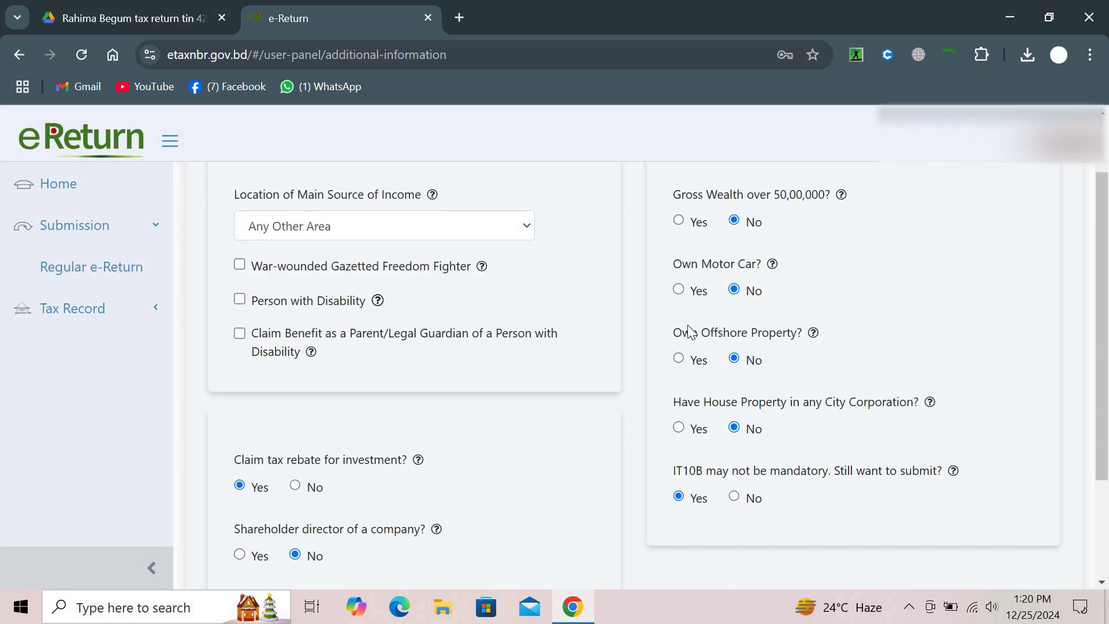
{"action": "left_click", "coordinate": [464, 229]}
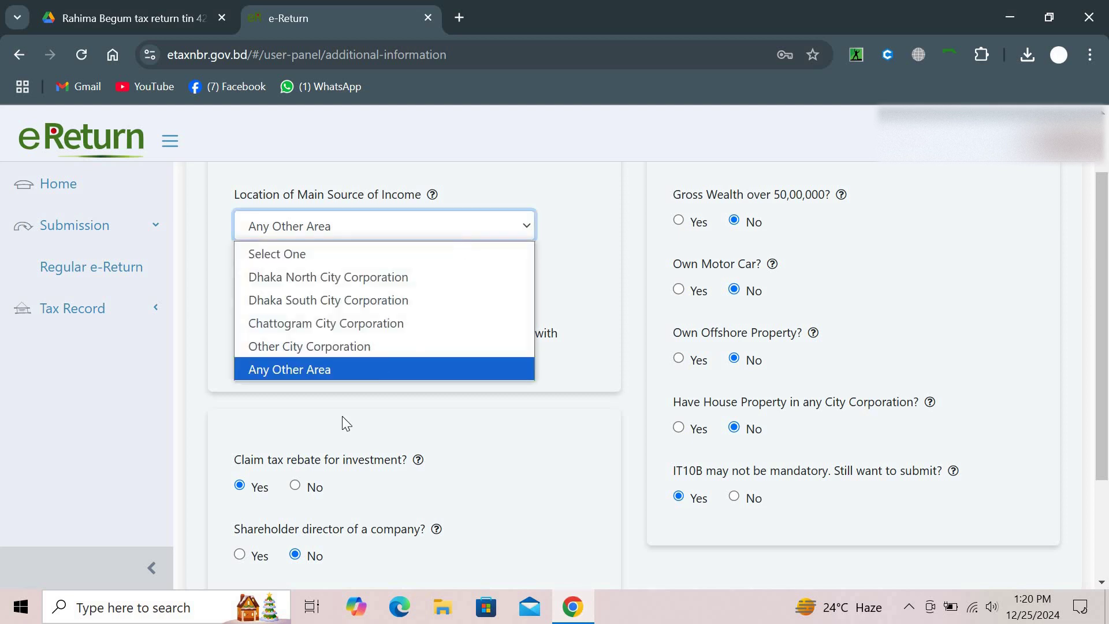
{"action": "left_click", "coordinate": [328, 370]}
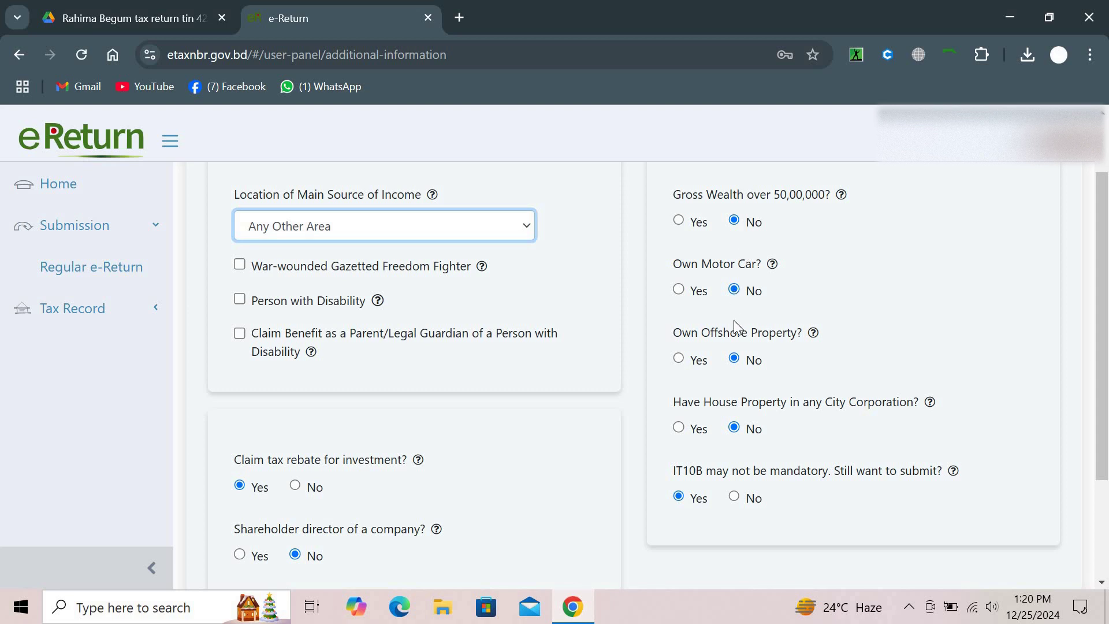
{"action": "scroll", "coordinate": [734, 321], "scroll_direction": "down", "scroll_amount": 2}
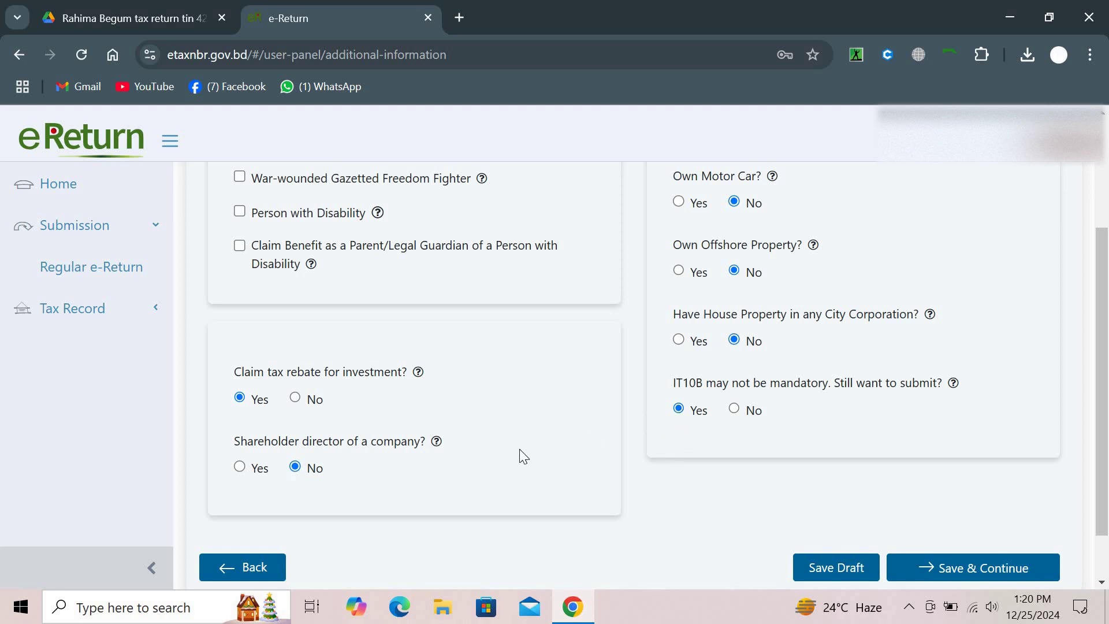
{"action": "scroll", "coordinate": [373, 380], "scroll_direction": "down", "scroll_amount": 2}
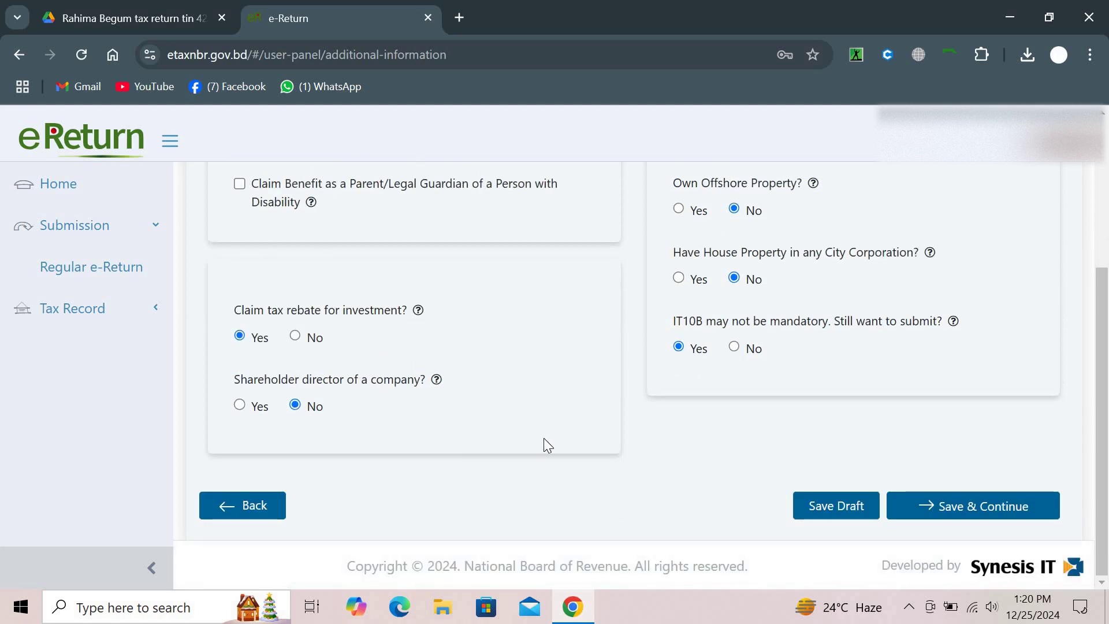
{"action": "left_click", "coordinate": [950, 508]}
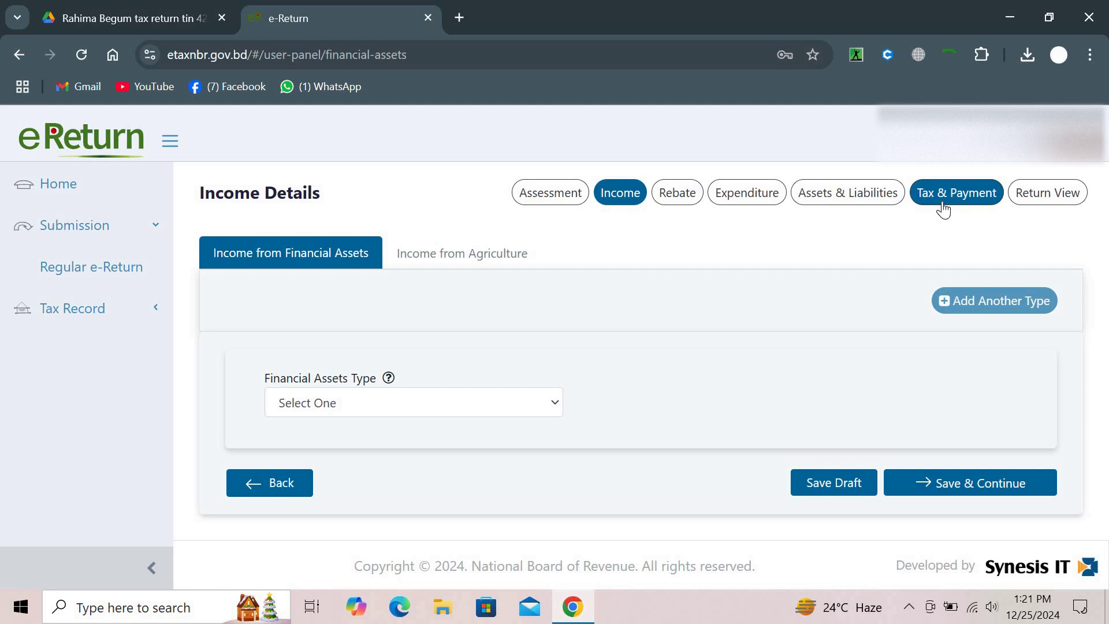
Move from the Income Details step to the Tax & Payment step
{"action": "left_click", "coordinate": [942, 199]}
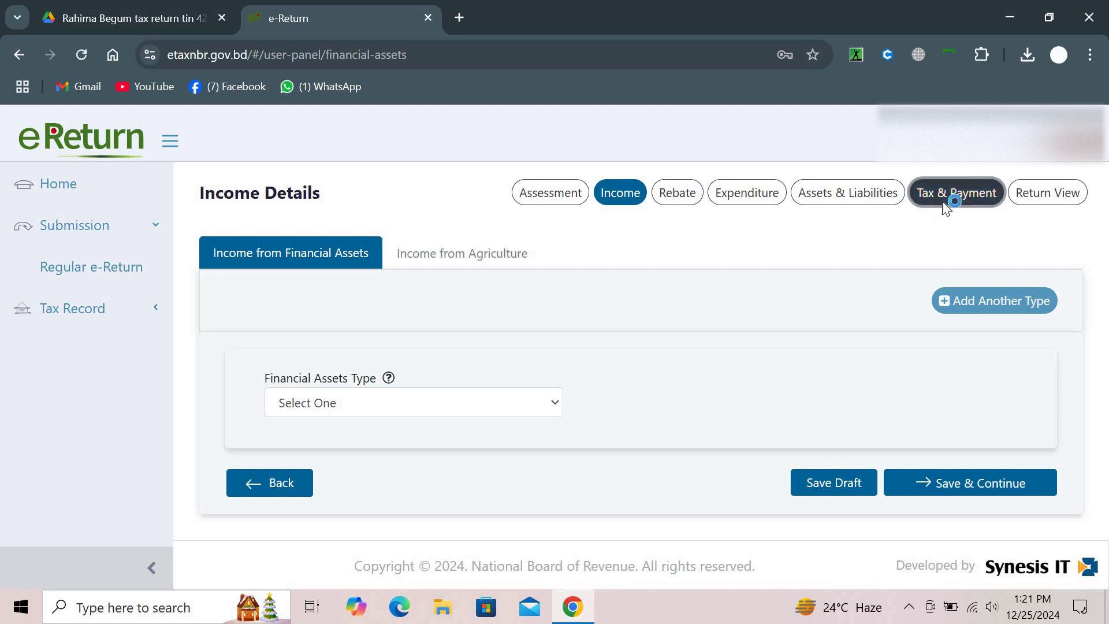
Answer Yes to paying 2024-2025 source/advance tax and Yes to updating payment status
{"action": "scroll", "coordinate": [552, 387], "scroll_direction": "down", "scroll_amount": 12}
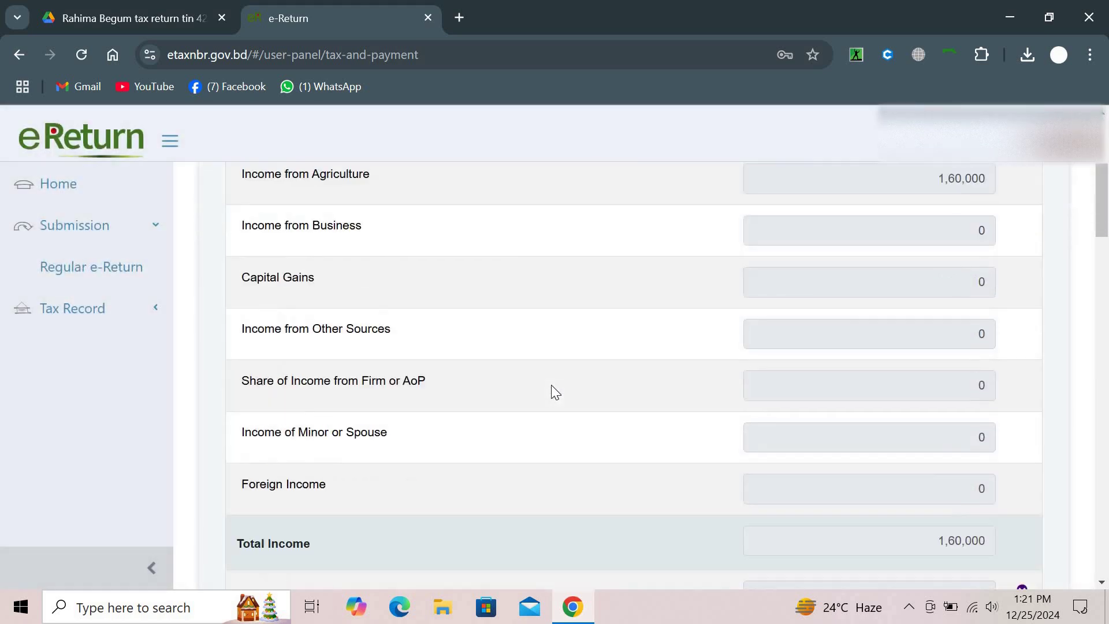
{"action": "scroll", "coordinate": [551, 385], "scroll_direction": "down", "scroll_amount": 15}
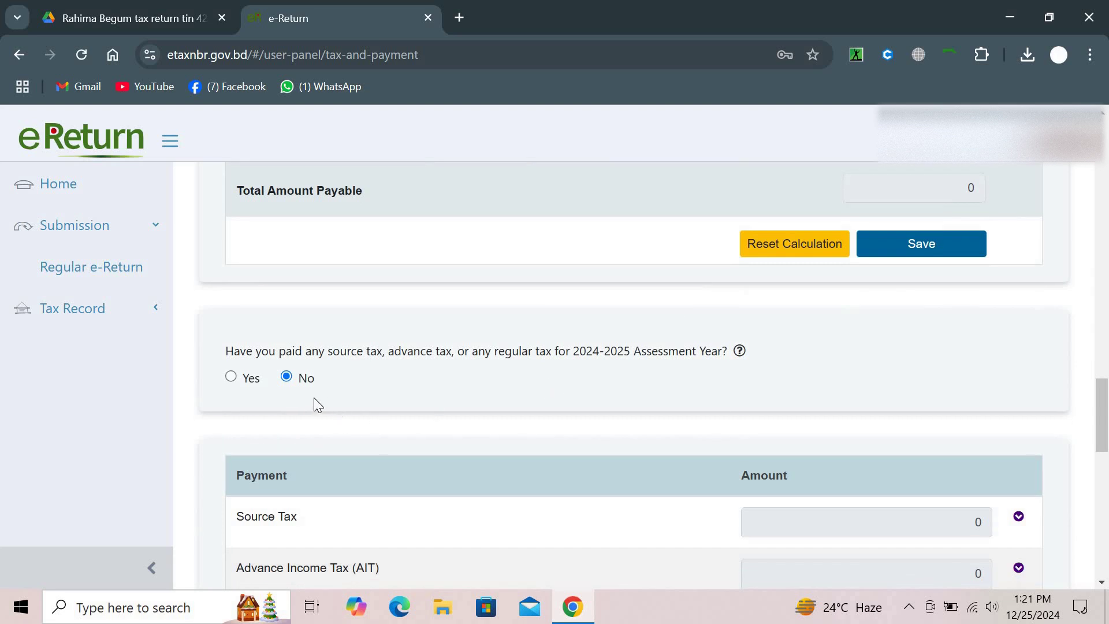
{"action": "left_click", "coordinate": [231, 379]}
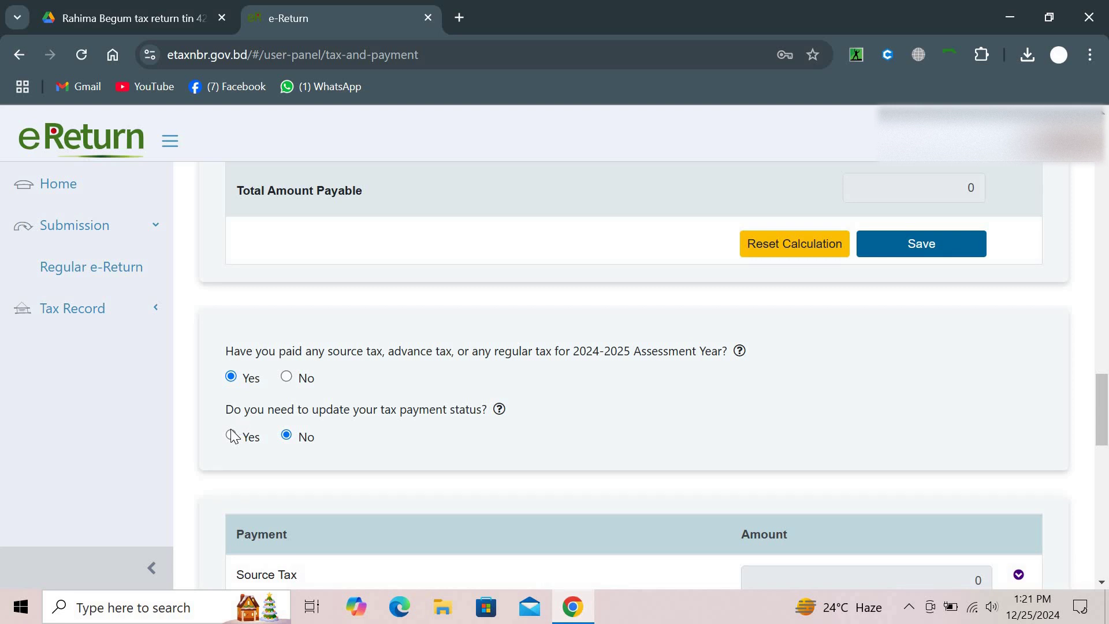
{"action": "left_click", "coordinate": [231, 436]}
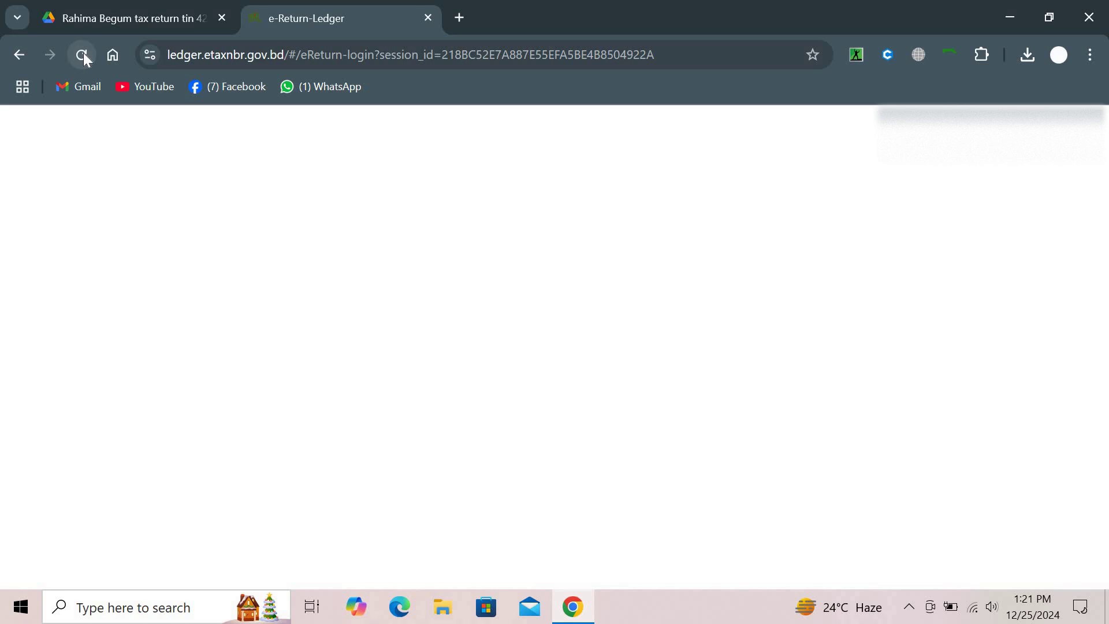
Leave the blank ledger page, answer No to updating payment status, and return to Income Details
{"action": "left_click", "coordinate": [17, 55]}
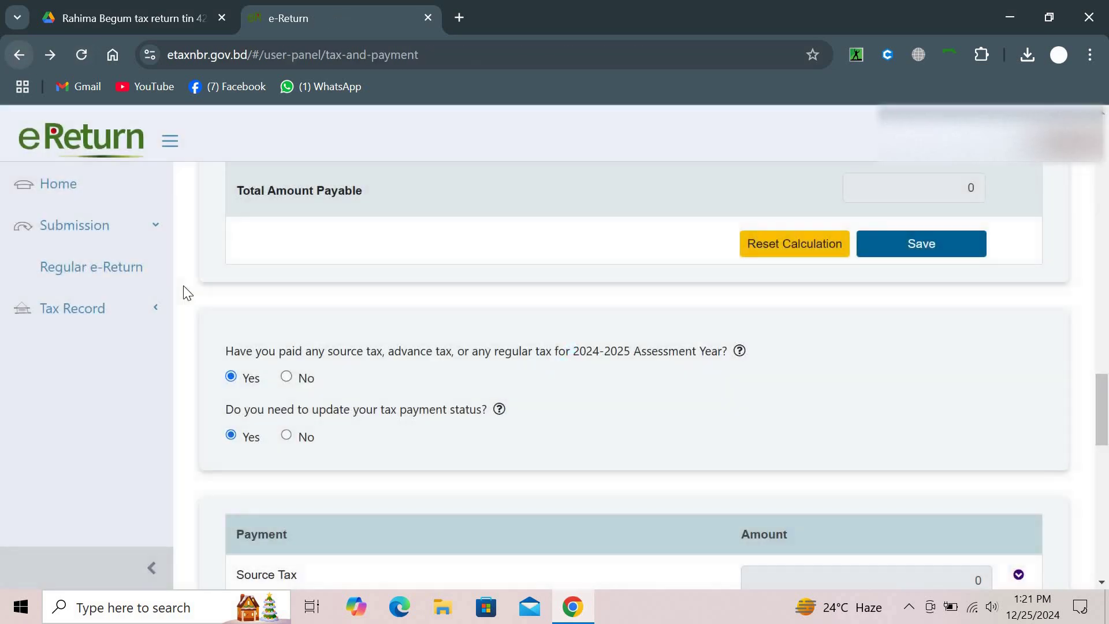
{"action": "scroll", "coordinate": [265, 447], "scroll_direction": "down", "scroll_amount": 2}
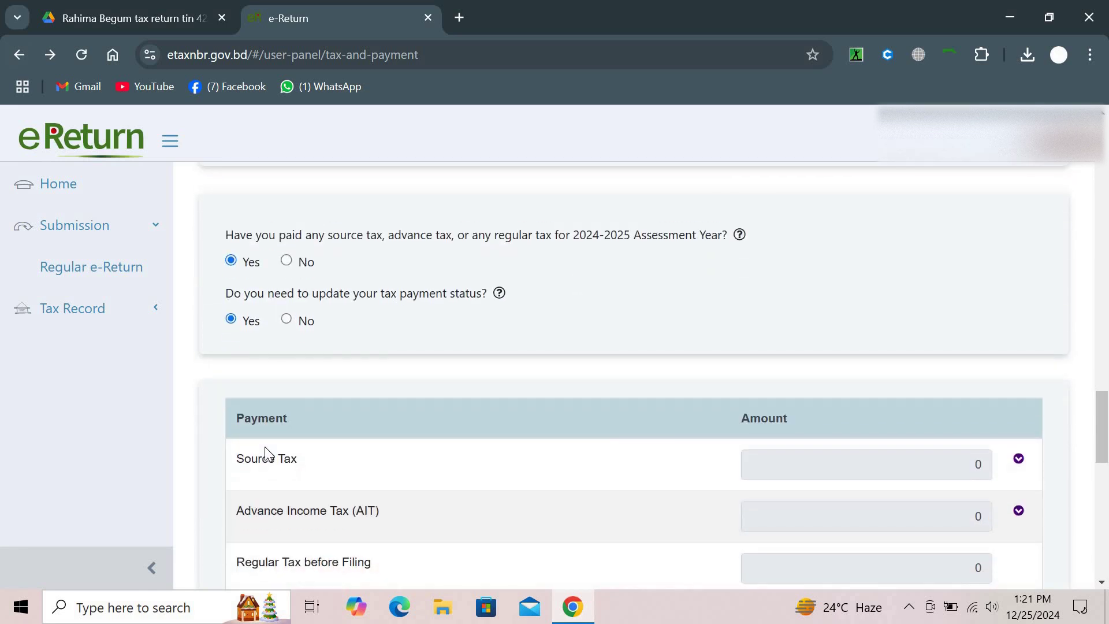
{"action": "left_click", "coordinate": [289, 321]}
{"action": "left_click", "coordinate": [231, 319]}
{"action": "scroll", "coordinate": [232, 321], "scroll_direction": "up", "scroll_amount": 20}
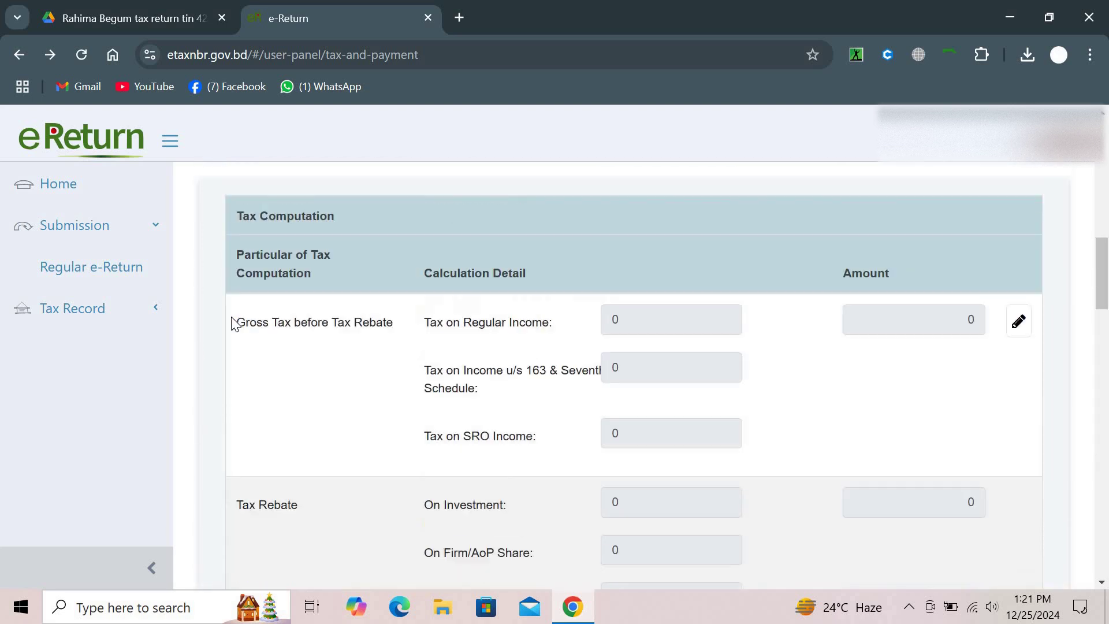
{"action": "scroll", "coordinate": [231, 317], "scroll_direction": "up", "scroll_amount": 4}
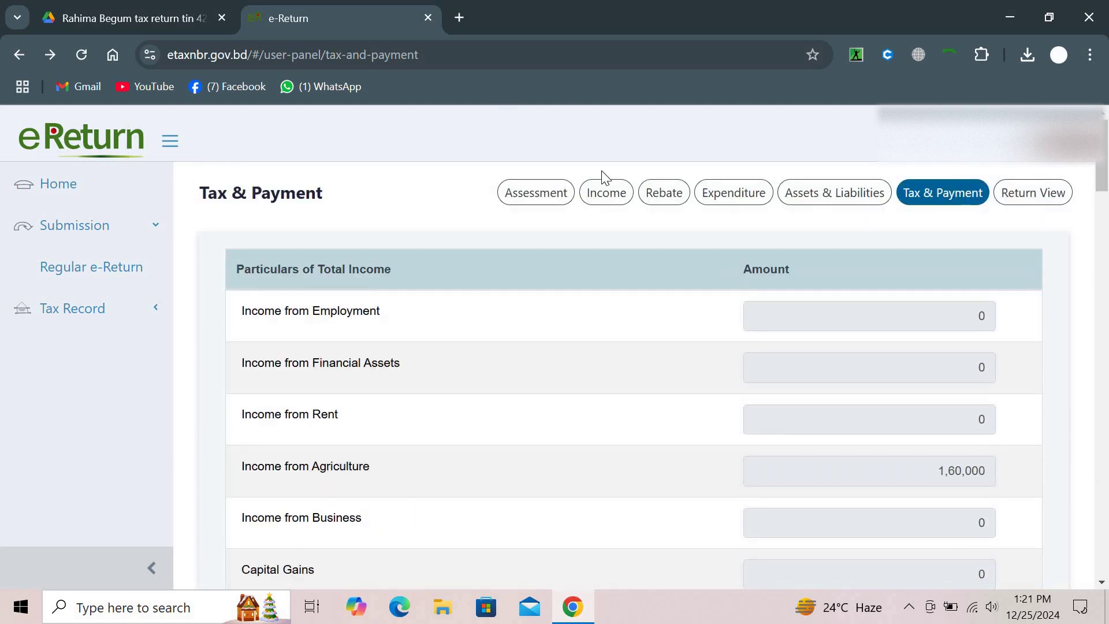
{"action": "left_click", "coordinate": [604, 191]}
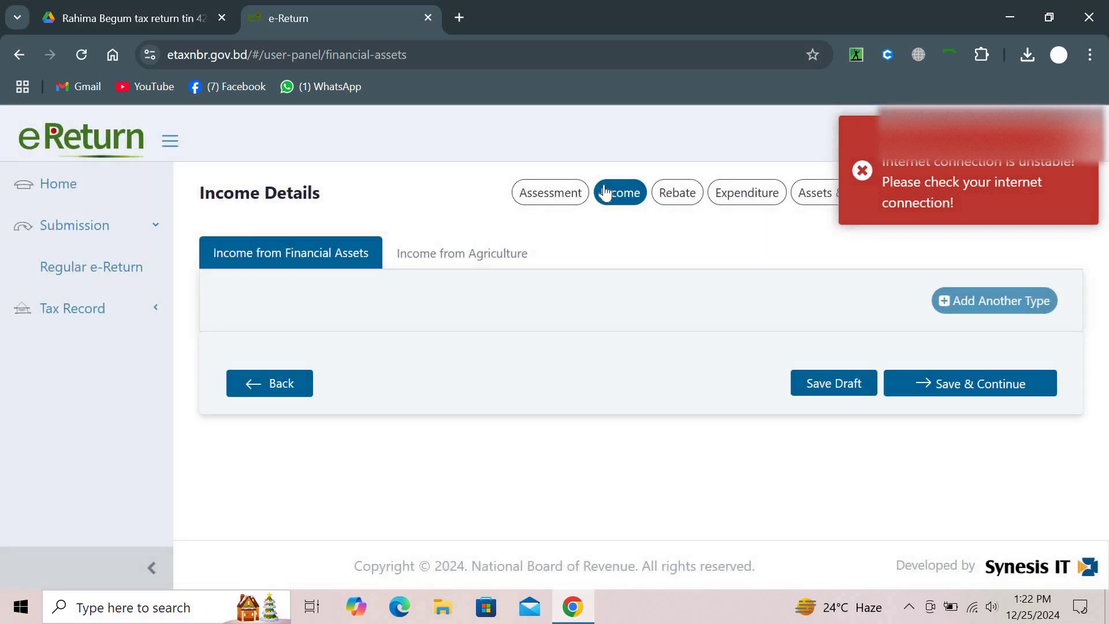
Close the e-Return tab and reload the e-Return sign-in page in a new tab
{"action": "left_click", "coordinate": [428, 17]}
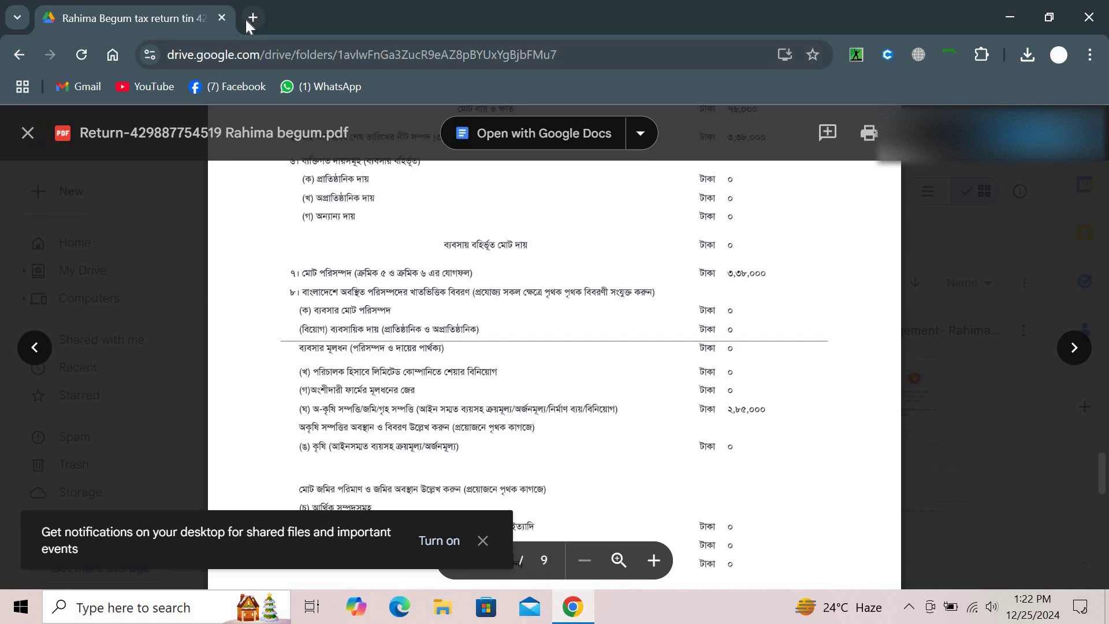
{"action": "left_click", "coordinate": [246, 21]}
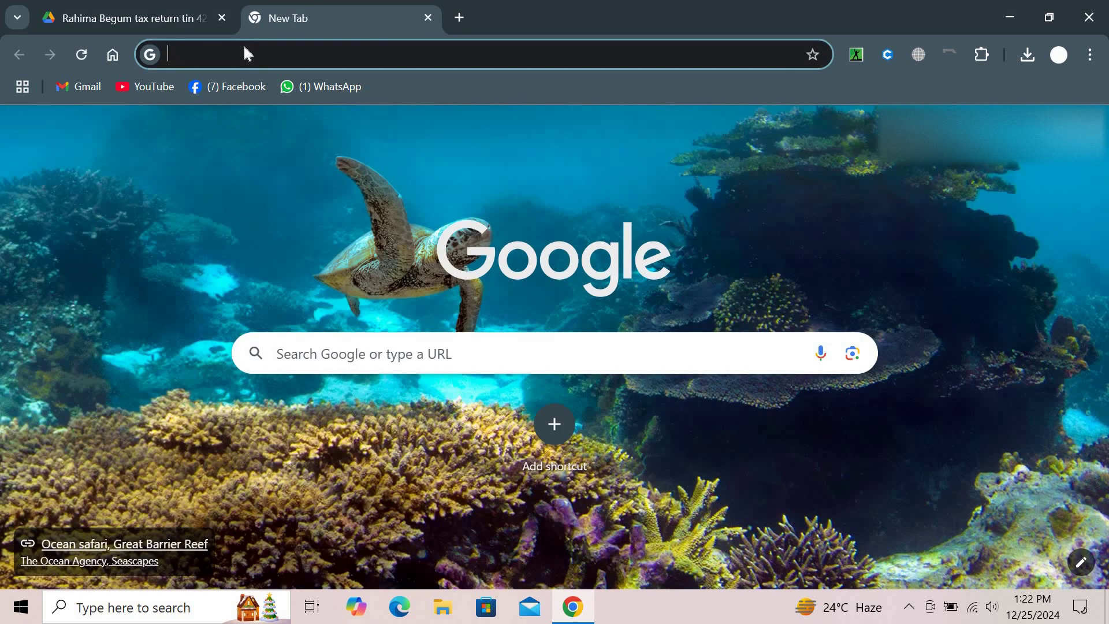
{"action": "type", "text": "e"}
{"action": "key", "text": "Return"}
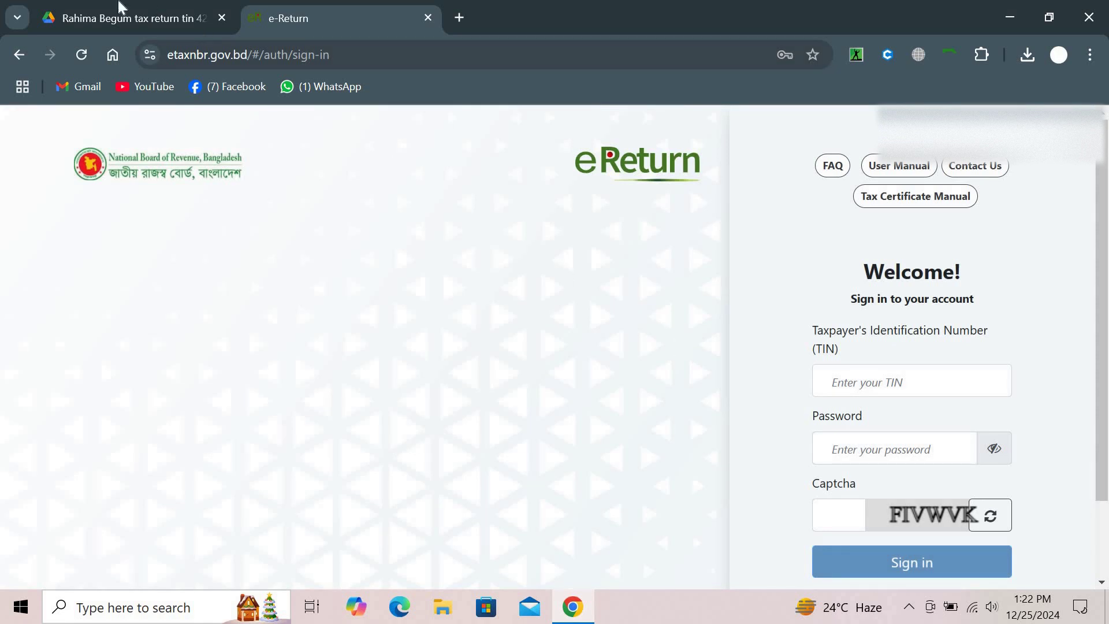
Check the taxpayer details at the top of the earlier return PDF, then return to sign-in
{"action": "left_click", "coordinate": [97, 8]}
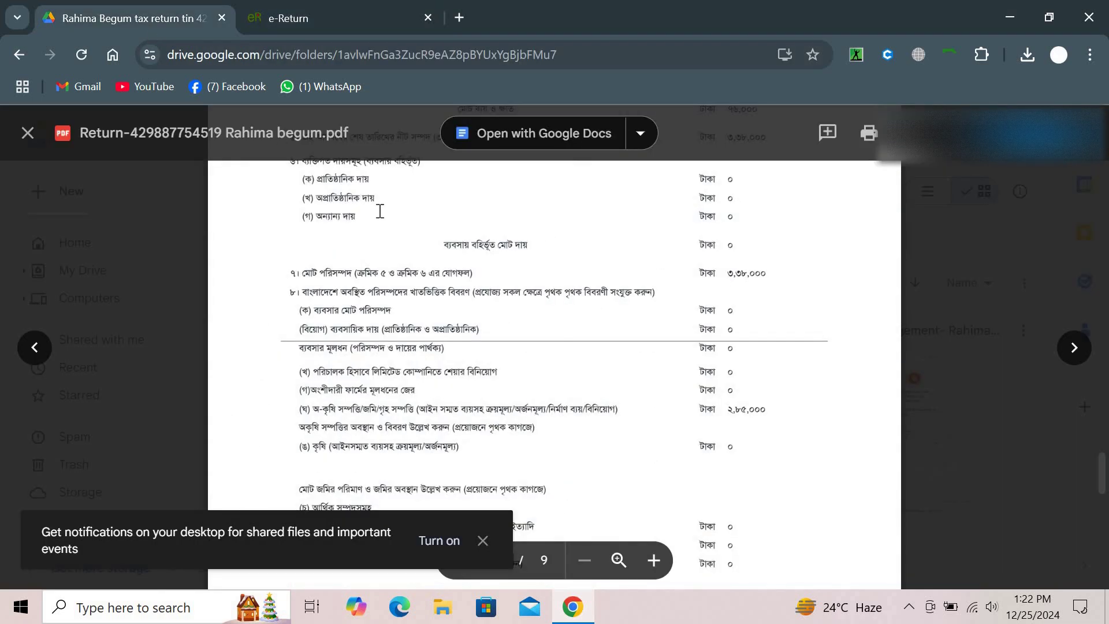
{"action": "scroll", "coordinate": [379, 210], "scroll_direction": "up", "scroll_amount": 3}
{"action": "scroll", "coordinate": [379, 210], "scroll_direction": "up", "scroll_amount": 2}
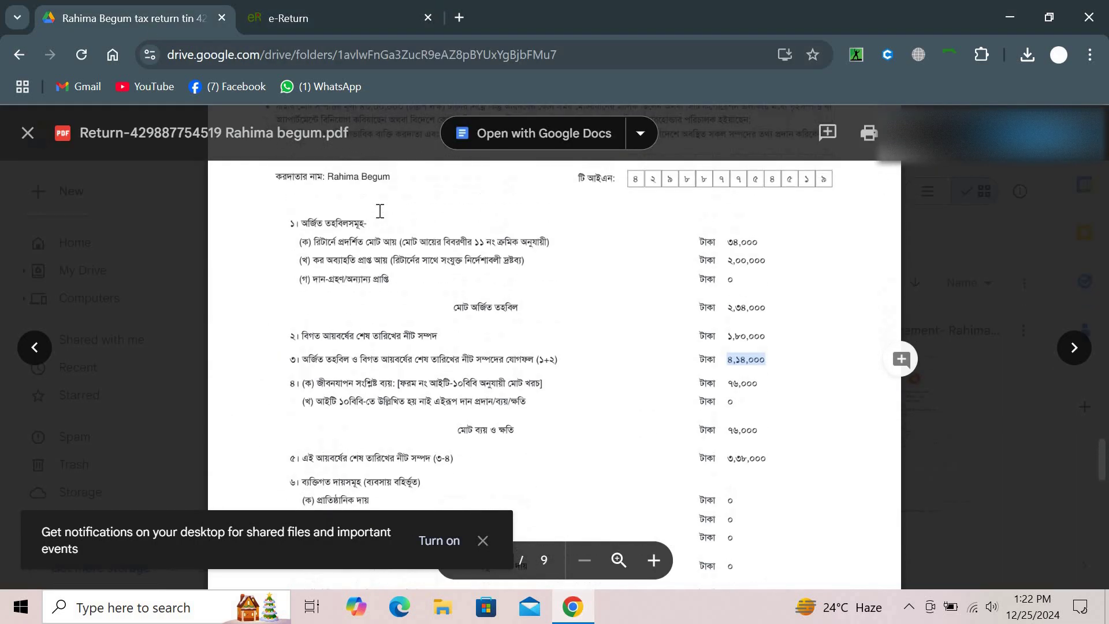
{"action": "left_click", "coordinate": [352, 8]}
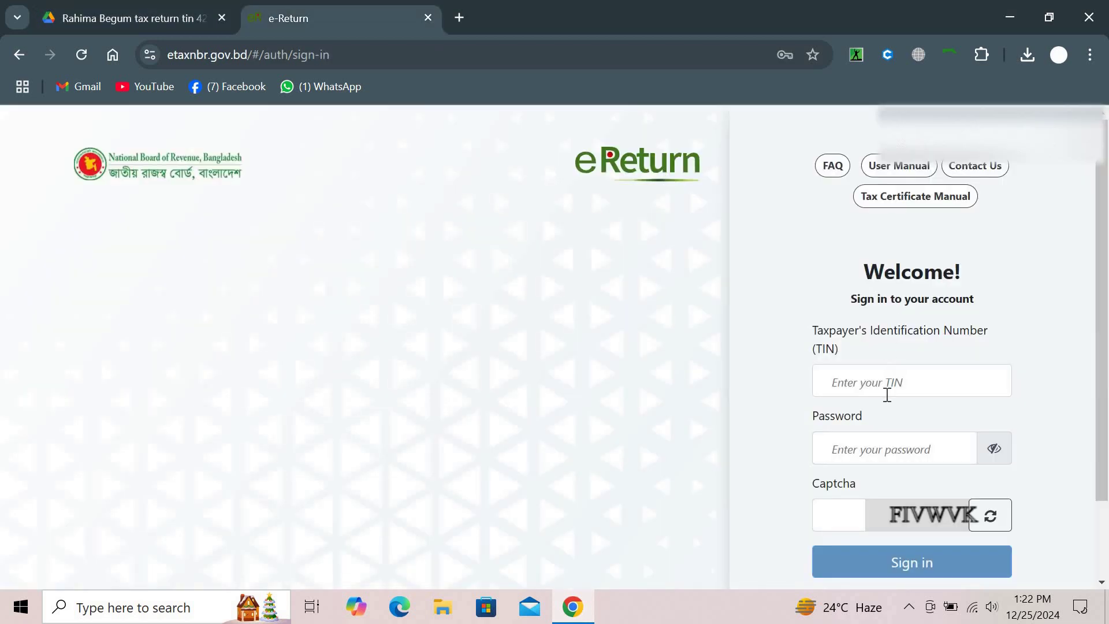
Sign in with the saved TIN and password, entering the captcha code shown
{"action": "left_click", "coordinate": [886, 394]}
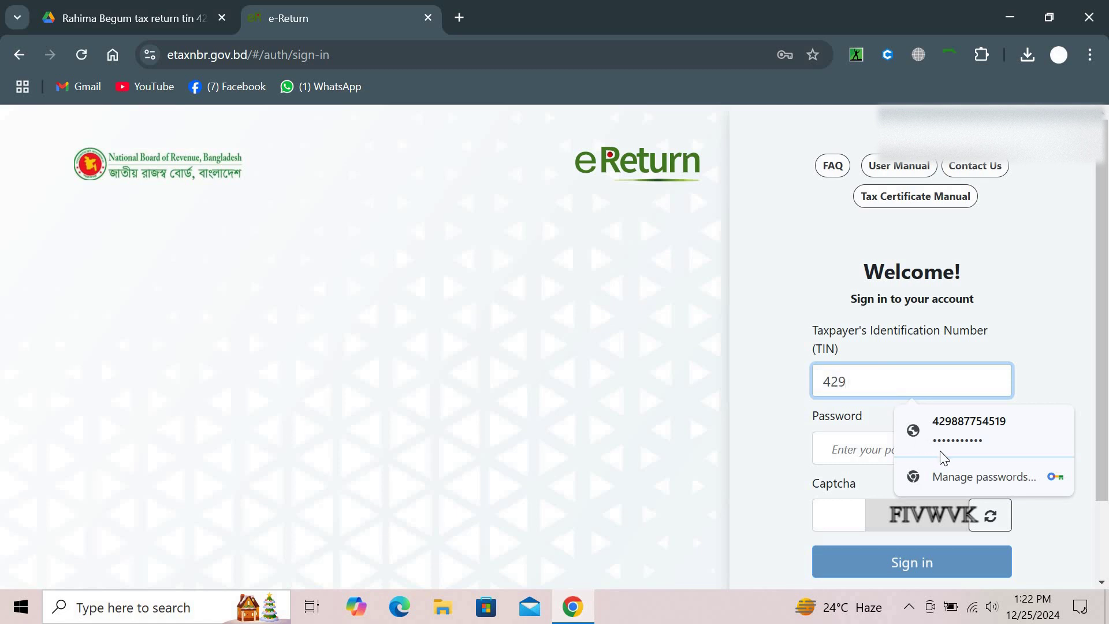
{"action": "left_click", "coordinate": [954, 435]}
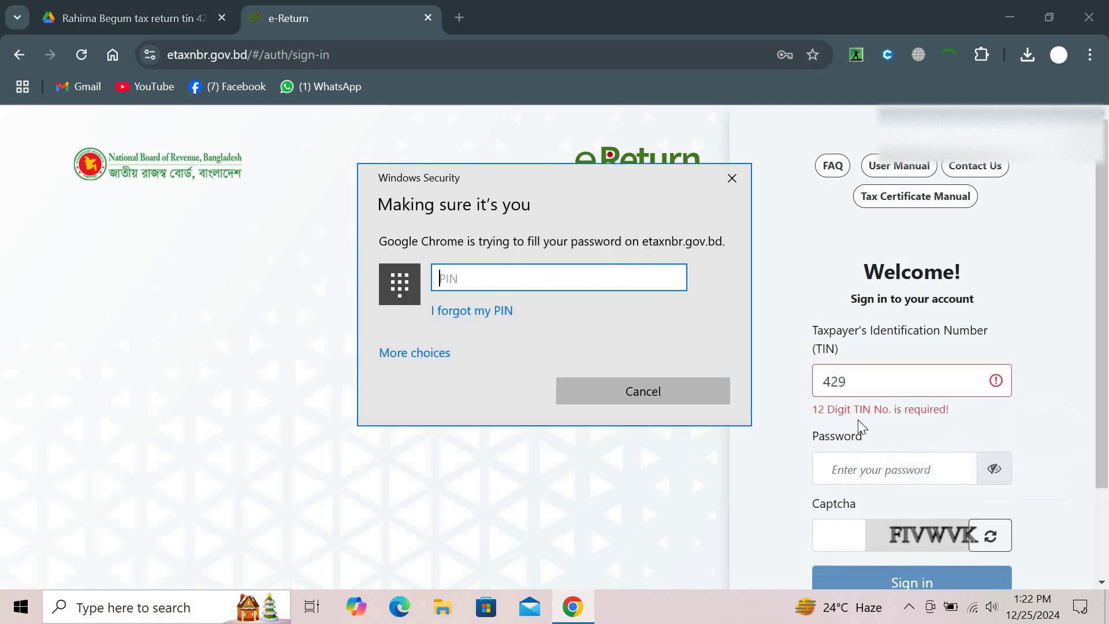
{"action": "type", "text": "••••"}
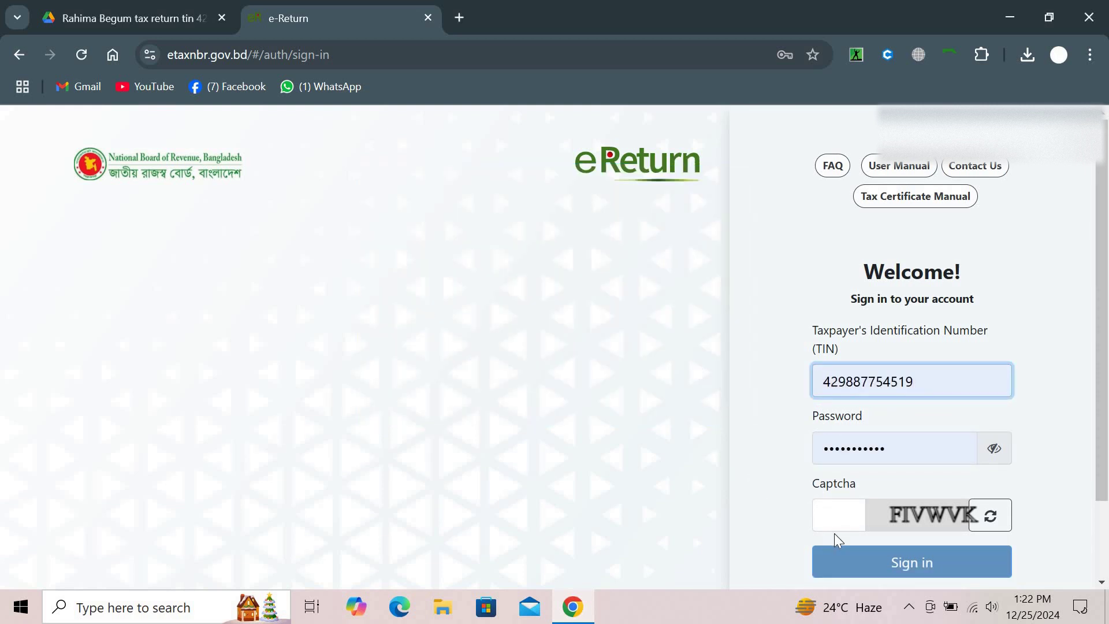
{"action": "left_click", "coordinate": [829, 515]}
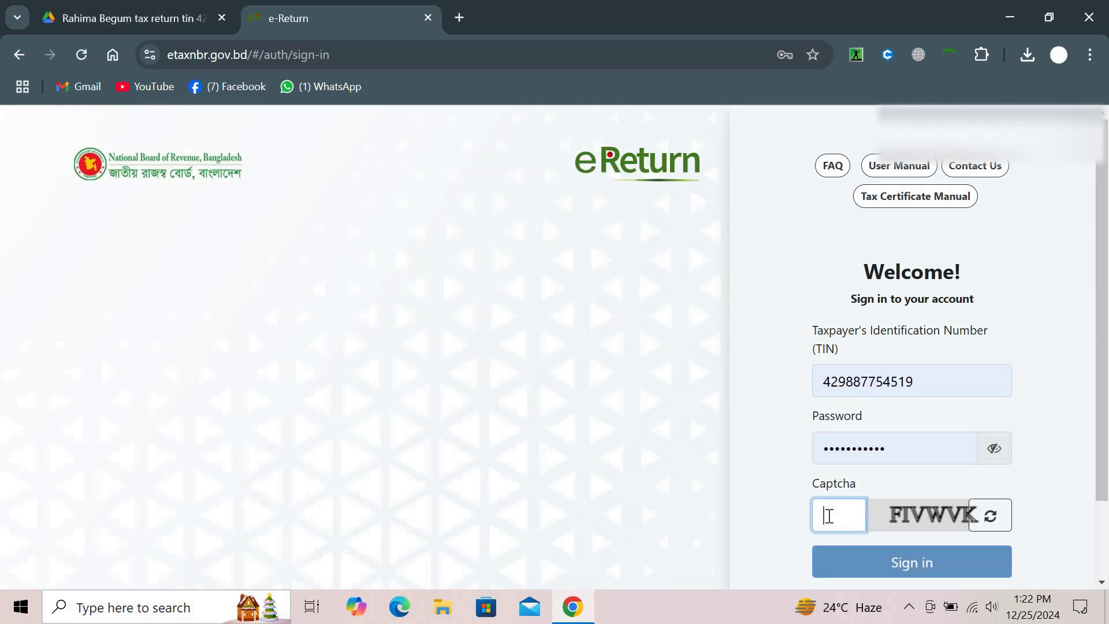
{"action": "type", "text": "FIV"}
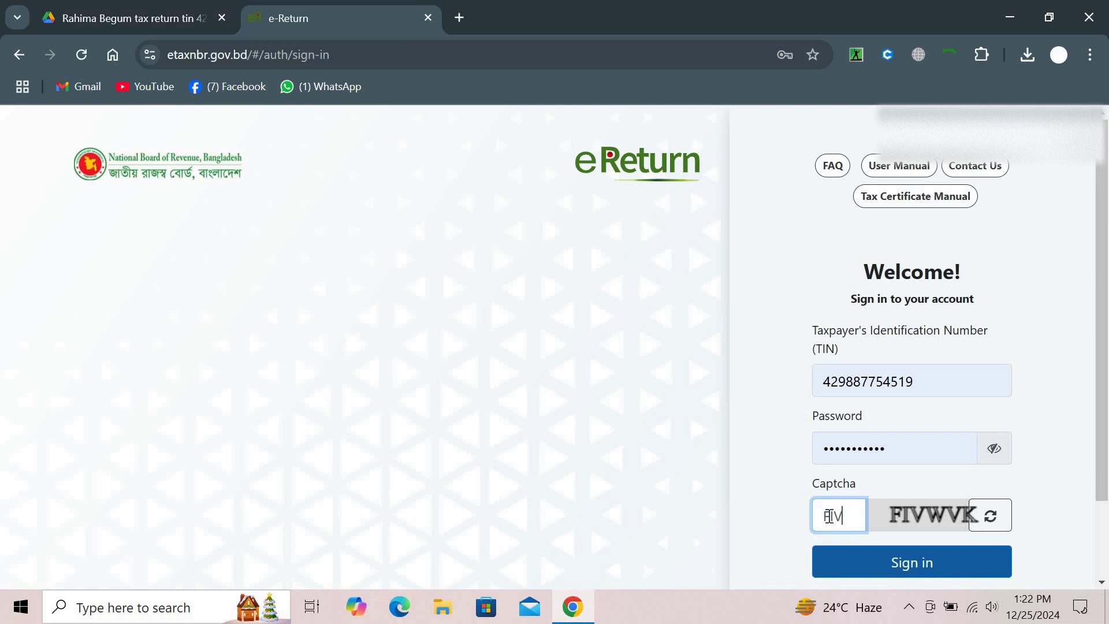
{"action": "type", "text": "WVK"}
{"action": "left_click", "coordinate": [882, 565]}
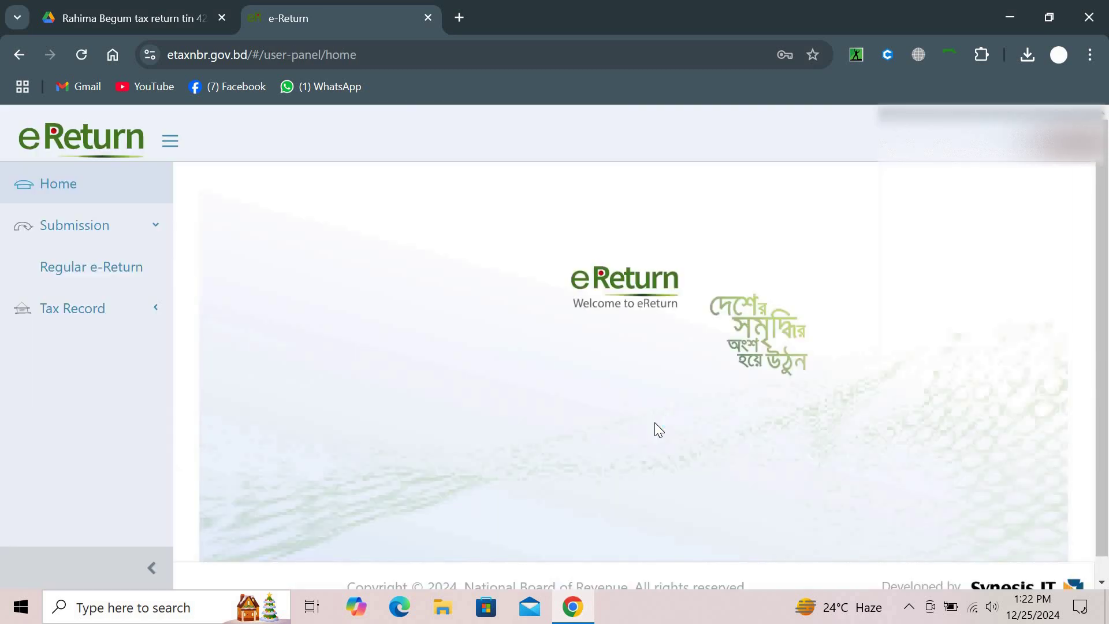
Start a Regular e-Return and re-save the Assessment and Additional Information pages to reach Income Details
{"action": "left_click", "coordinate": [94, 268]}
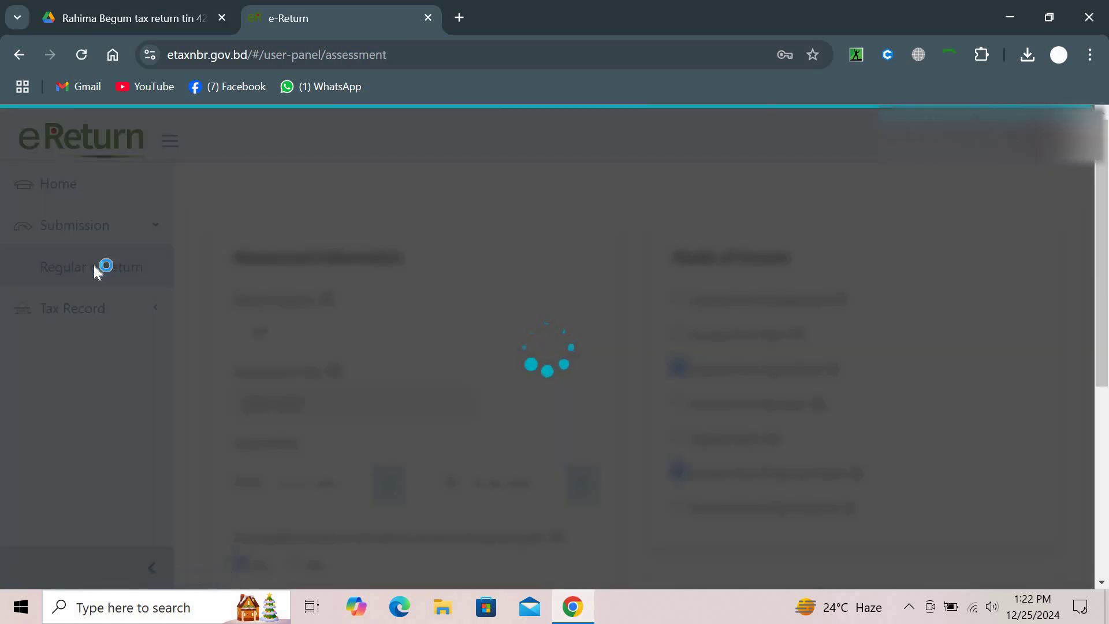
{"action": "scroll", "coordinate": [397, 354], "scroll_direction": "down", "scroll_amount": 6}
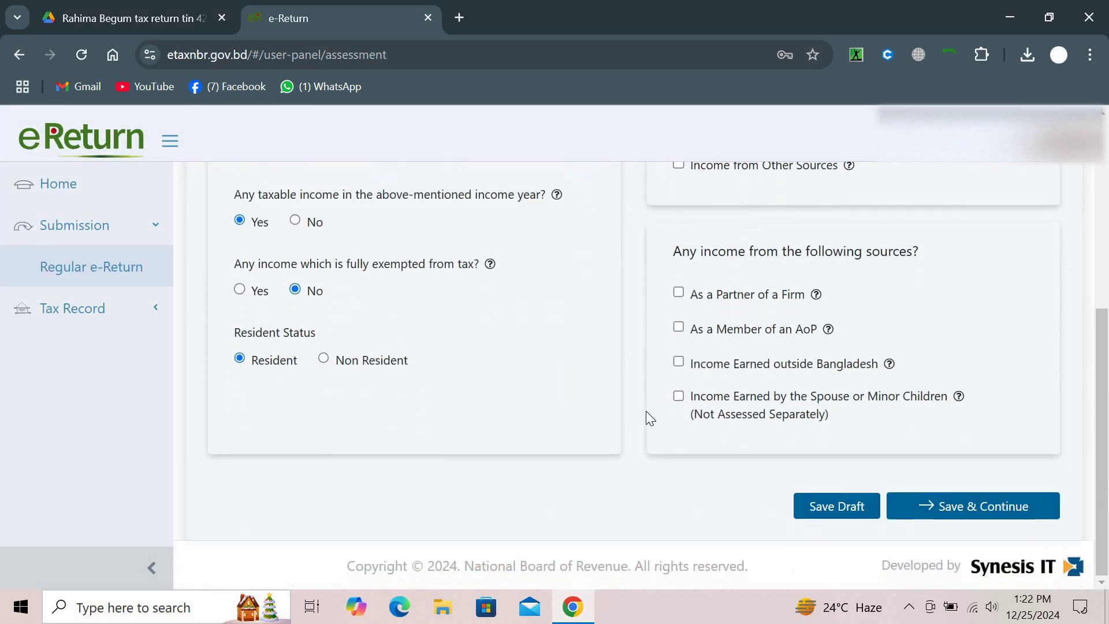
{"action": "left_click", "coordinate": [913, 505]}
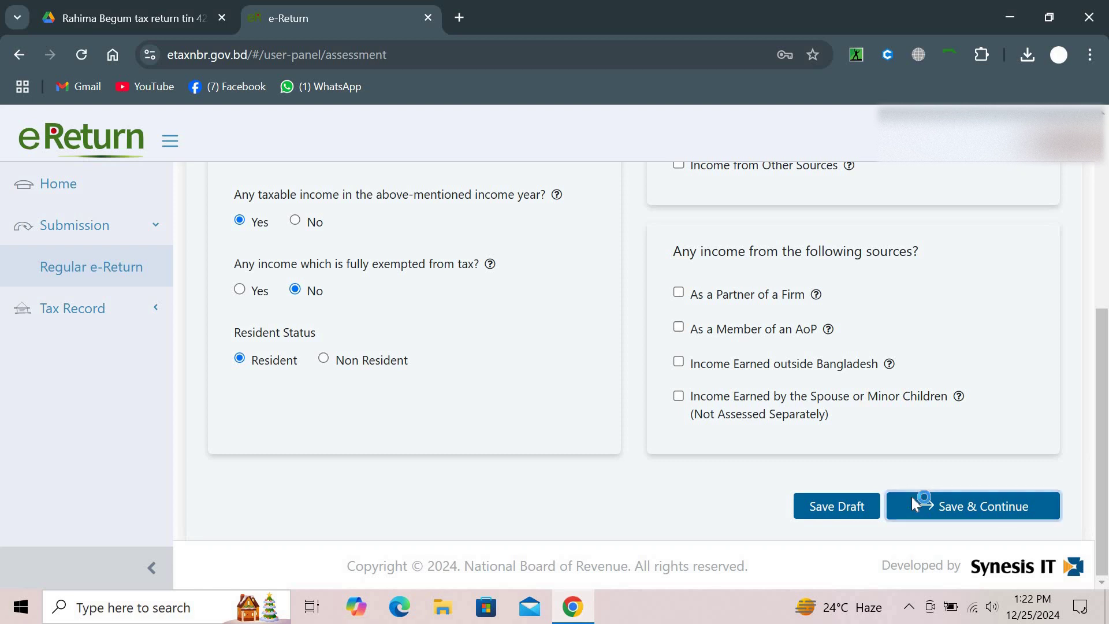
{"action": "scroll", "coordinate": [924, 511], "scroll_direction": "down", "scroll_amount": 4}
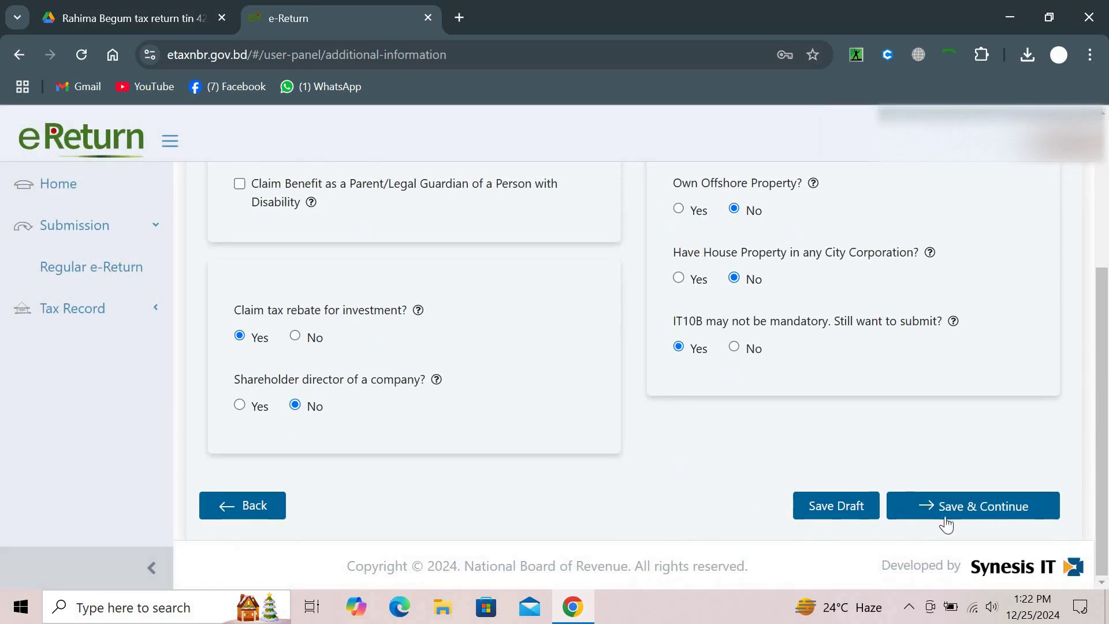
{"action": "left_click", "coordinate": [946, 518]}
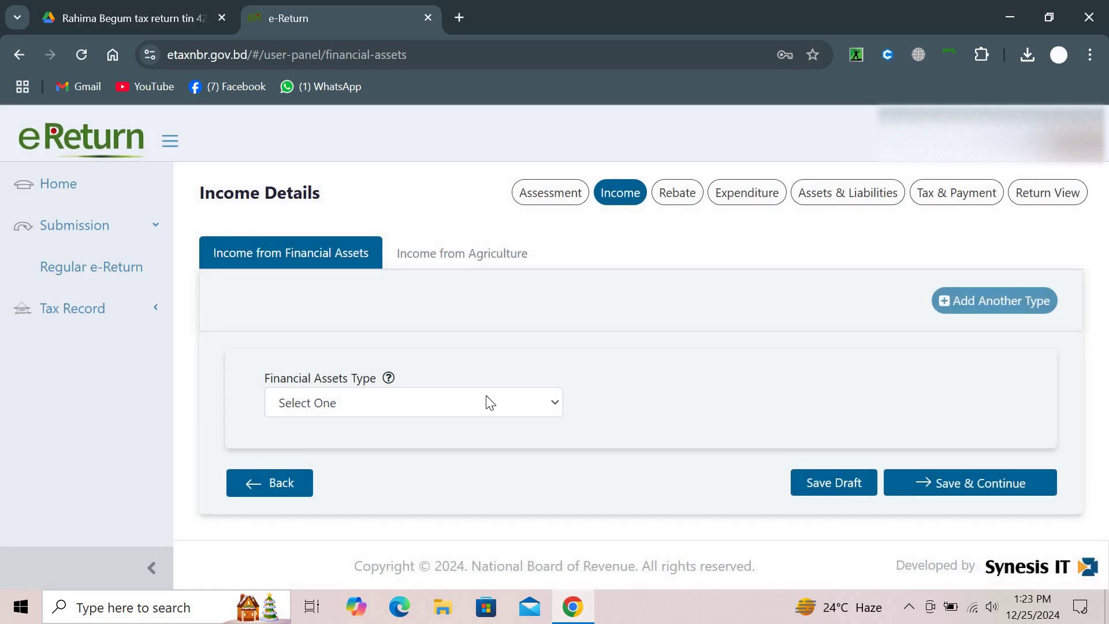
{"action": "left_click", "coordinate": [484, 399]}
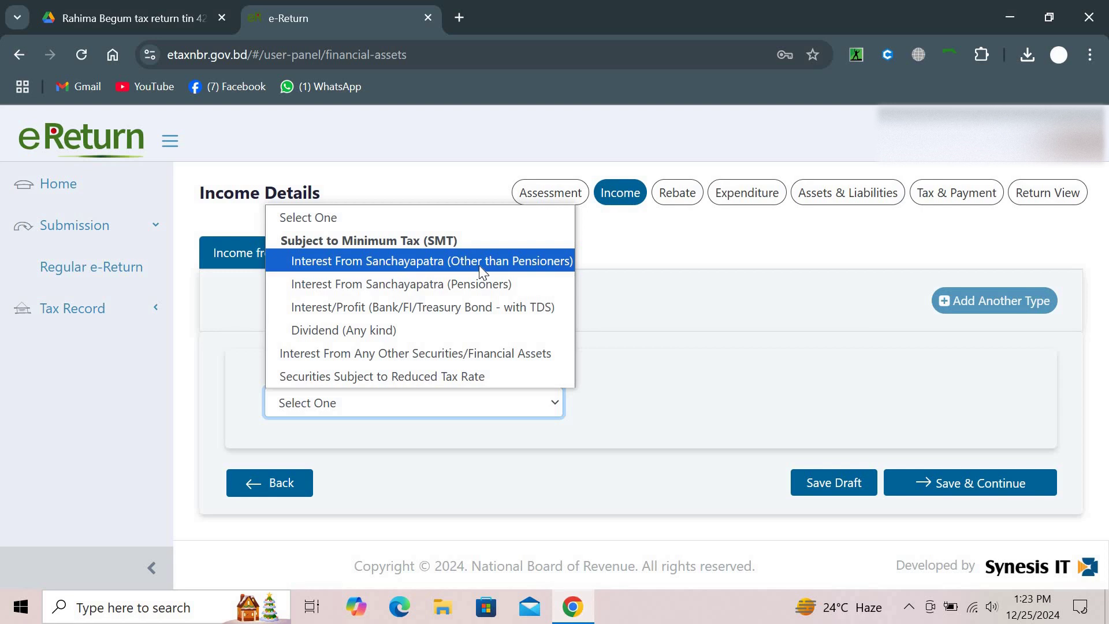
Choose Interest From Sanchayapatra (non-pensioner) and enter the certificate registration number
{"action": "left_click", "coordinate": [480, 265]}
{"action": "scroll", "coordinate": [484, 444], "scroll_direction": "down", "scroll_amount": 3}
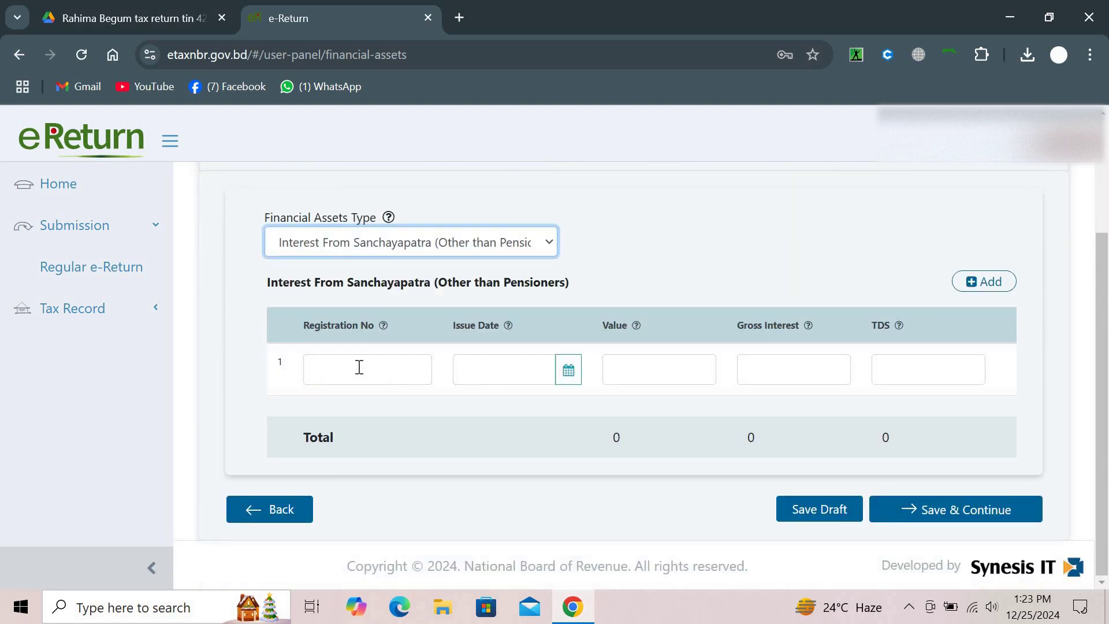
{"action": "left_click", "coordinate": [358, 366]}
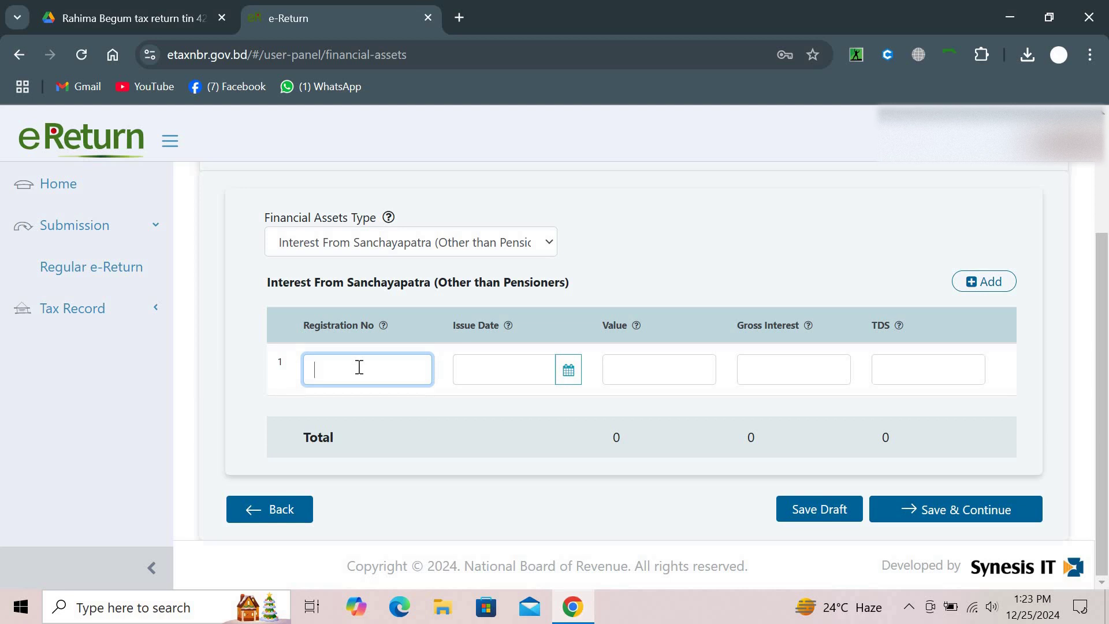
Set the certificate issue date to 19-03-2022 using the calendar
{"action": "left_click", "coordinate": [566, 370]}
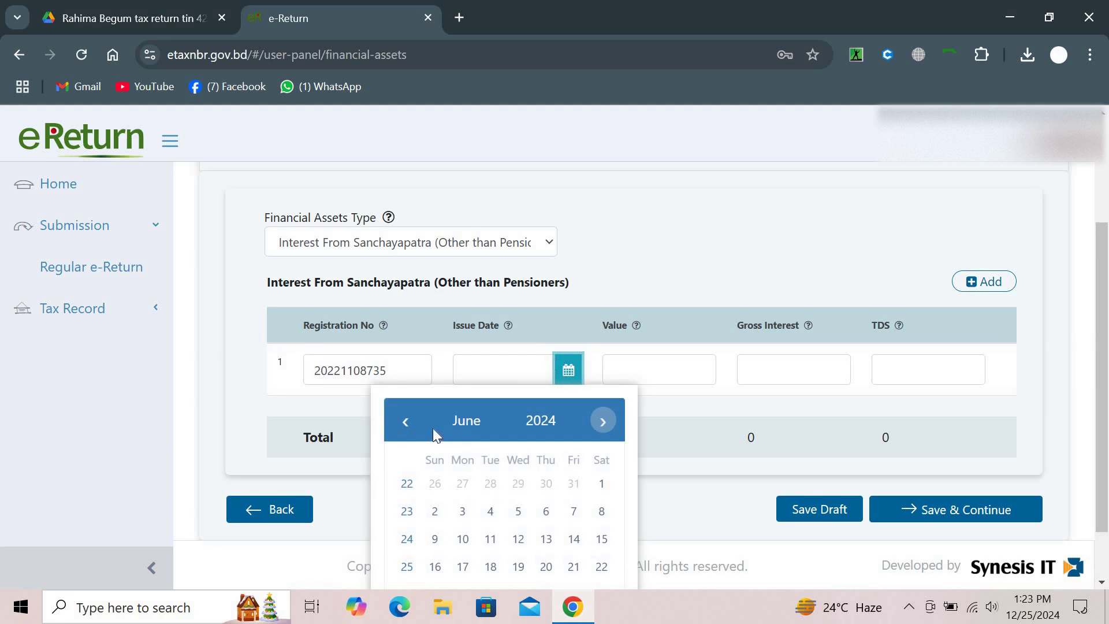
{"action": "left_click", "coordinate": [547, 425]}
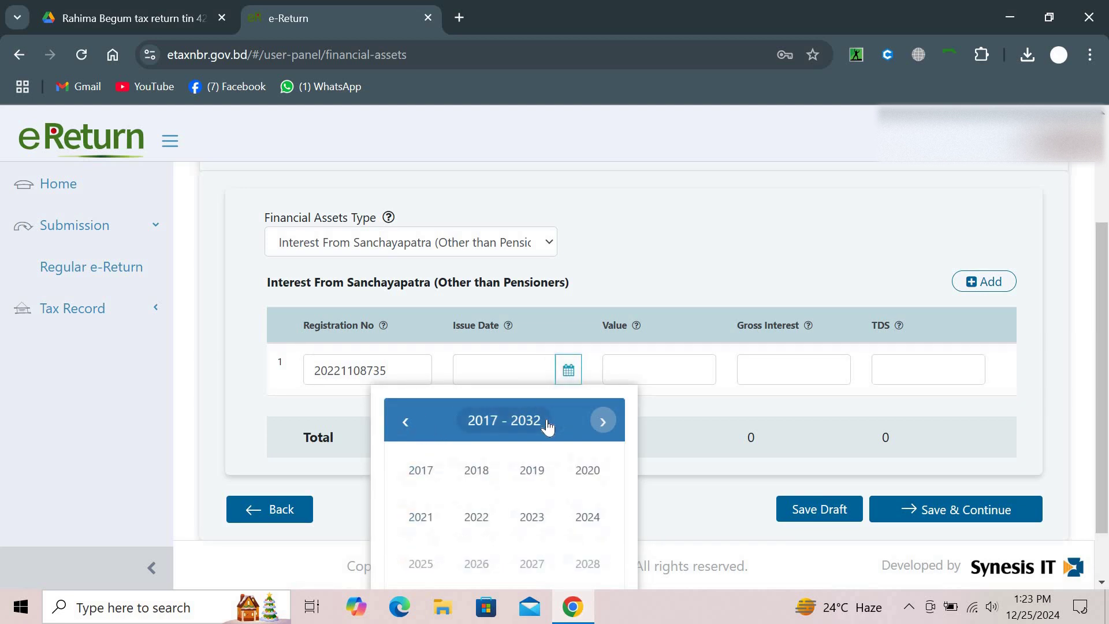
{"action": "left_click", "coordinate": [475, 512]}
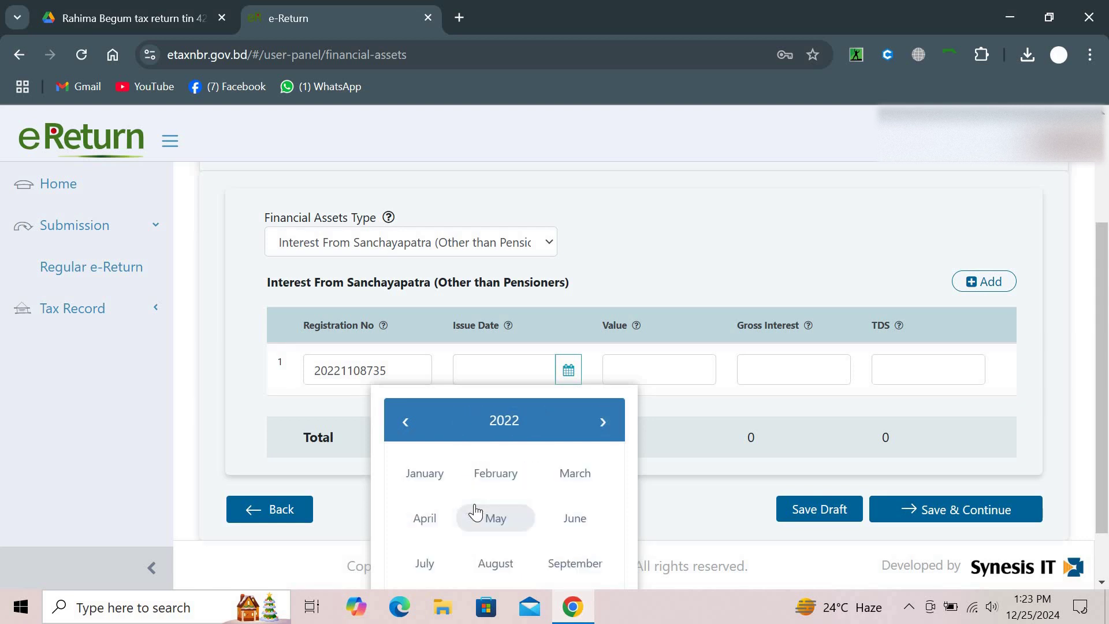
{"action": "left_click", "coordinate": [559, 484]}
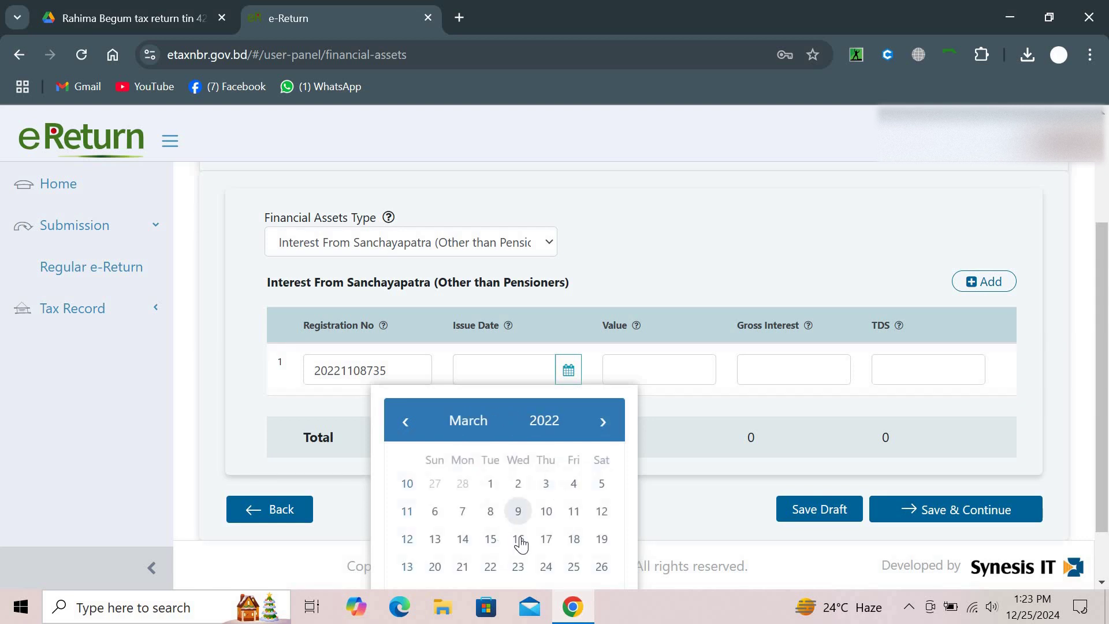
{"action": "left_click", "coordinate": [600, 539]}
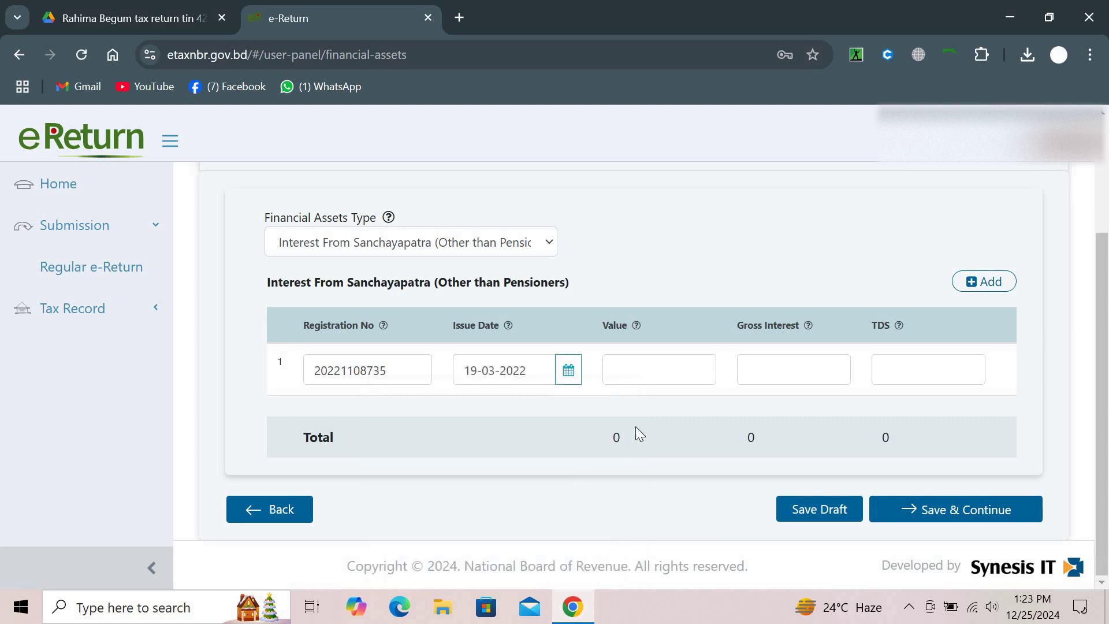
Enter value 4,00,000, gross interest 42,000 and TDS 4,200 for the Sanchayapatra row
{"action": "left_click", "coordinate": [655, 371]}
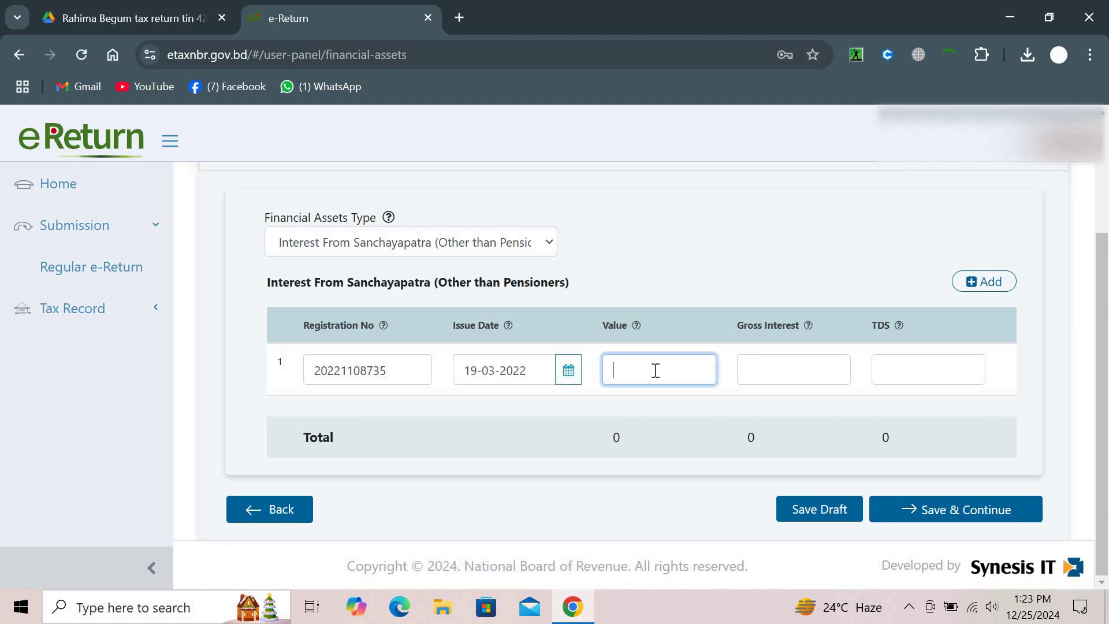
{"action": "type", "text": "4,"}
{"action": "type", "text": "000000"}
{"action": "left_click", "coordinate": [815, 366]}
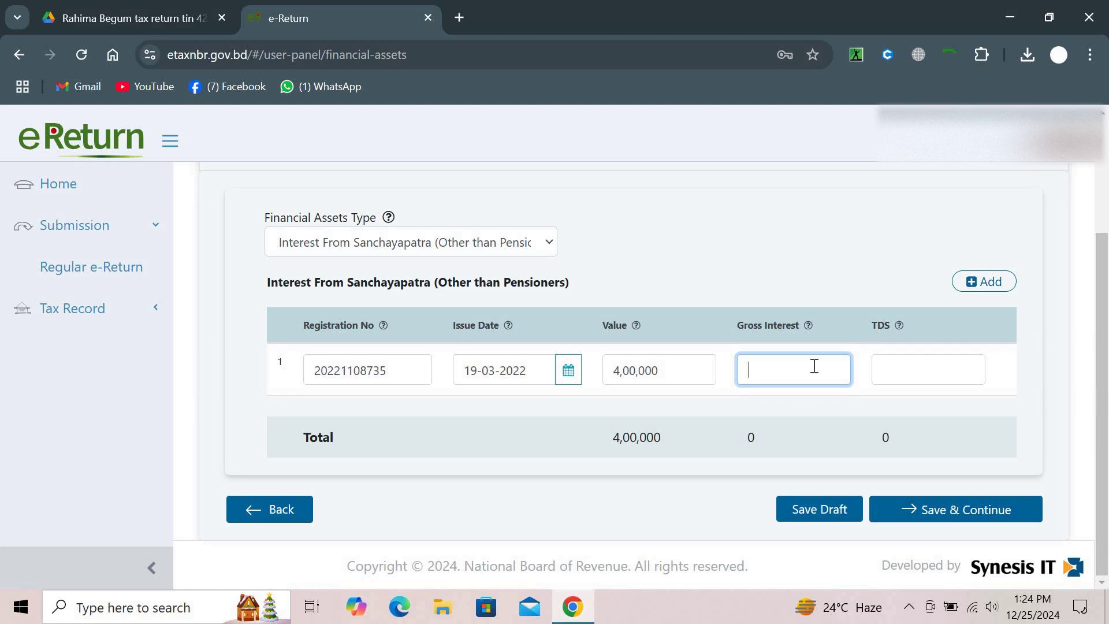
{"action": "type", "text": "42,000"}
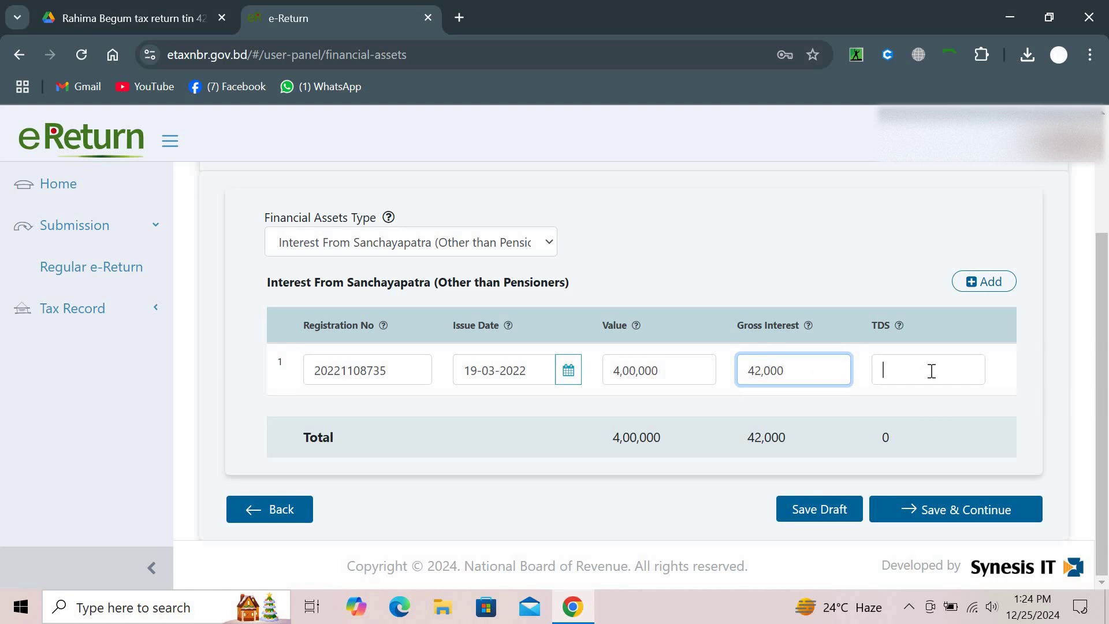
{"action": "left_click", "coordinate": [931, 370]}
{"action": "type", "text": "4200"}
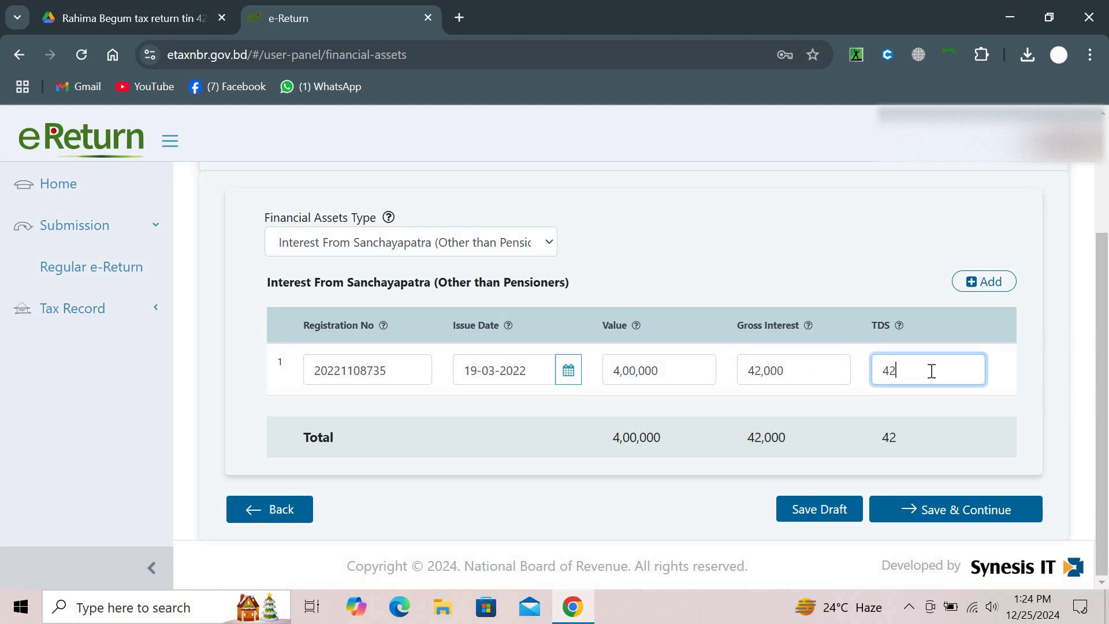
{"action": "left_click", "coordinate": [841, 222]}
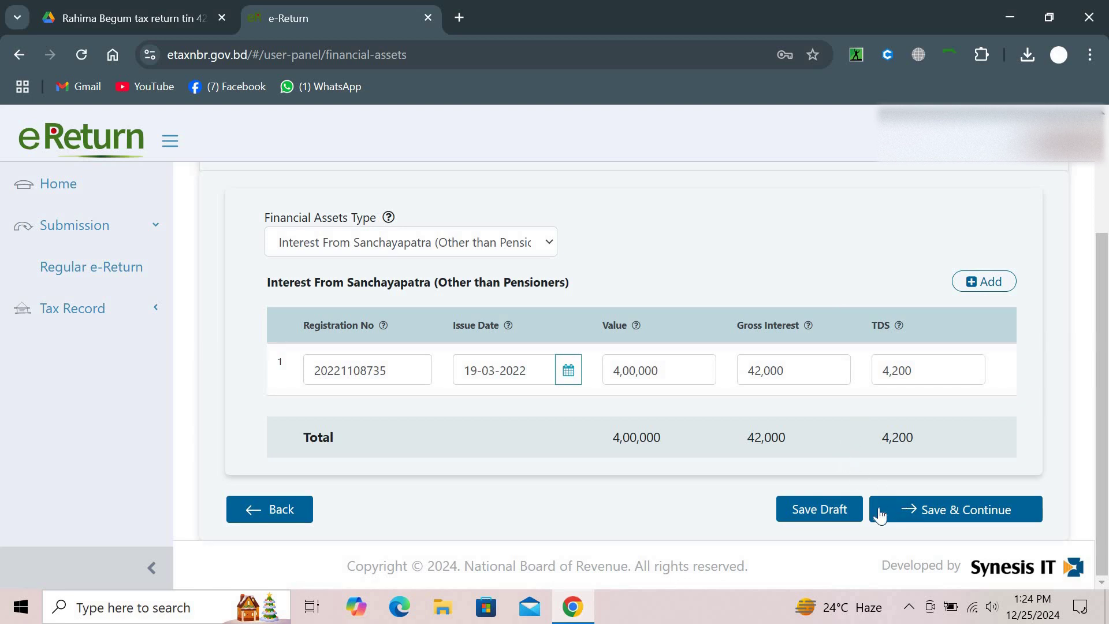
{"action": "left_click", "coordinate": [898, 516]}
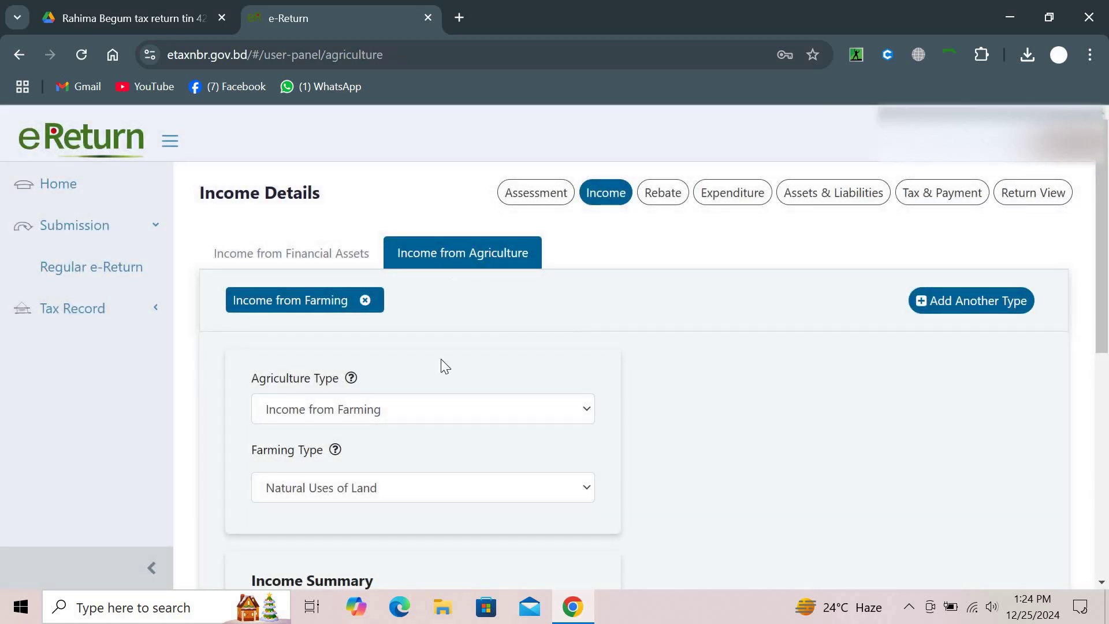
{"action": "scroll", "coordinate": [445, 366], "scroll_direction": "down", "scroll_amount": 2}
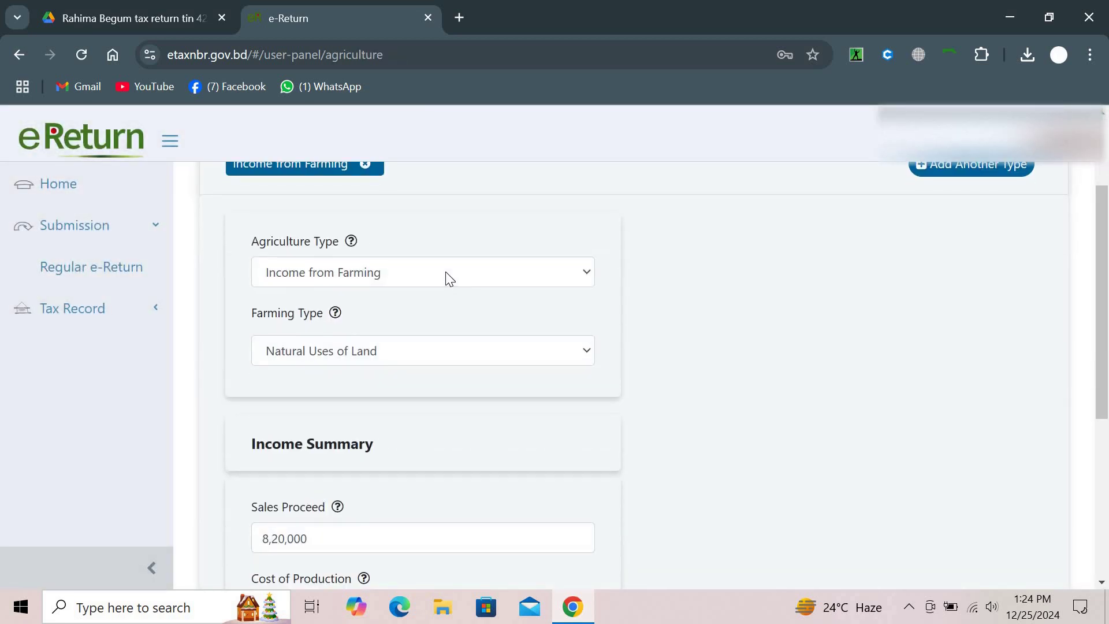
{"action": "scroll", "coordinate": [445, 272], "scroll_direction": "down", "scroll_amount": 1}
{"action": "scroll", "coordinate": [445, 272], "scroll_direction": "down", "scroll_amount": 1}
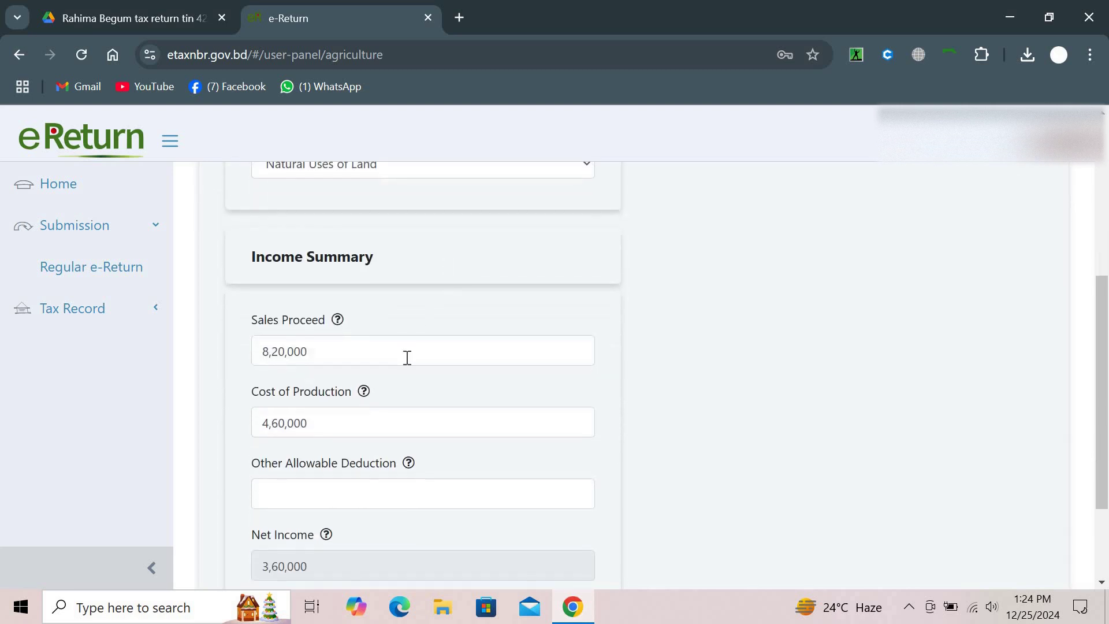
{"action": "scroll", "coordinate": [399, 361], "scroll_direction": "up", "scroll_amount": 1}
{"action": "scroll", "coordinate": [398, 364], "scroll_direction": "up", "scroll_amount": 3}
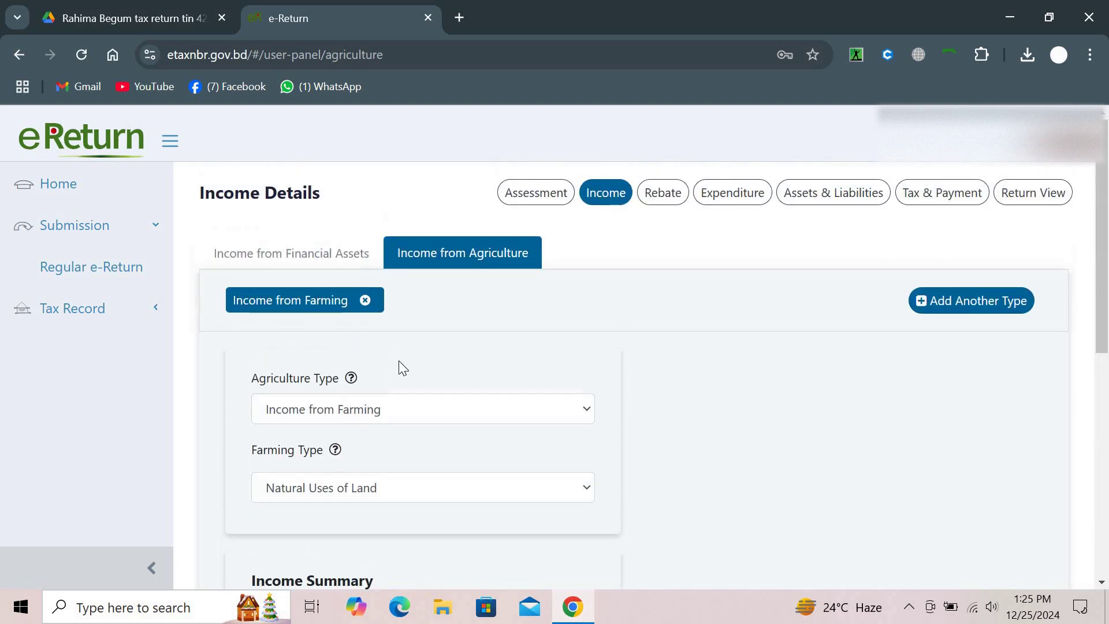
{"action": "scroll", "coordinate": [398, 366], "scroll_direction": "down", "scroll_amount": 1}
{"action": "left_click", "coordinate": [426, 331]}
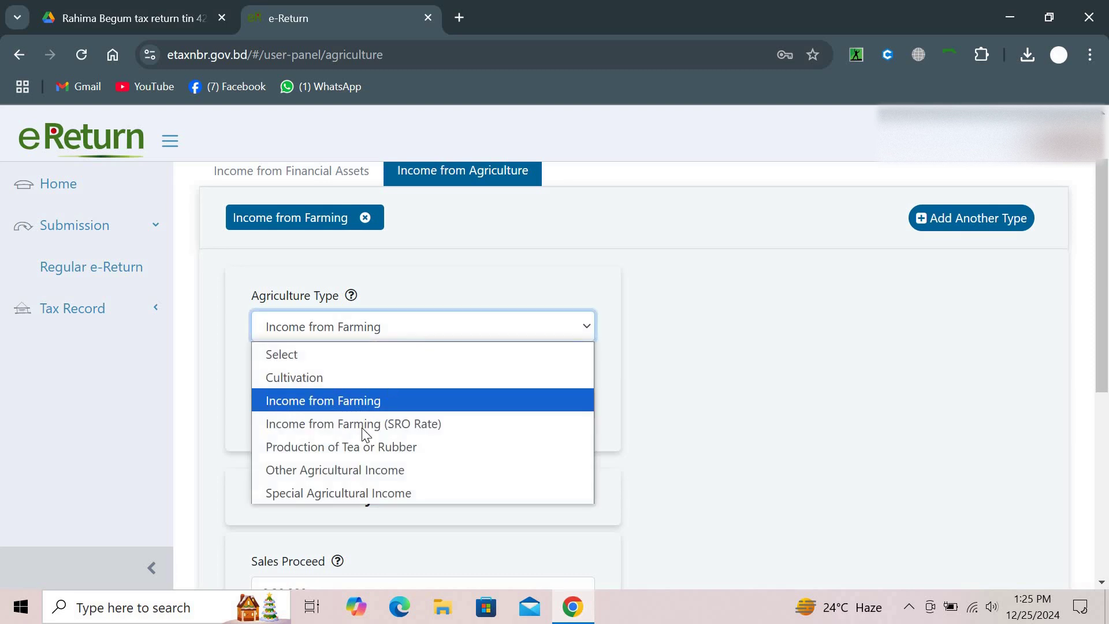
{"action": "left_click", "coordinate": [377, 408]}
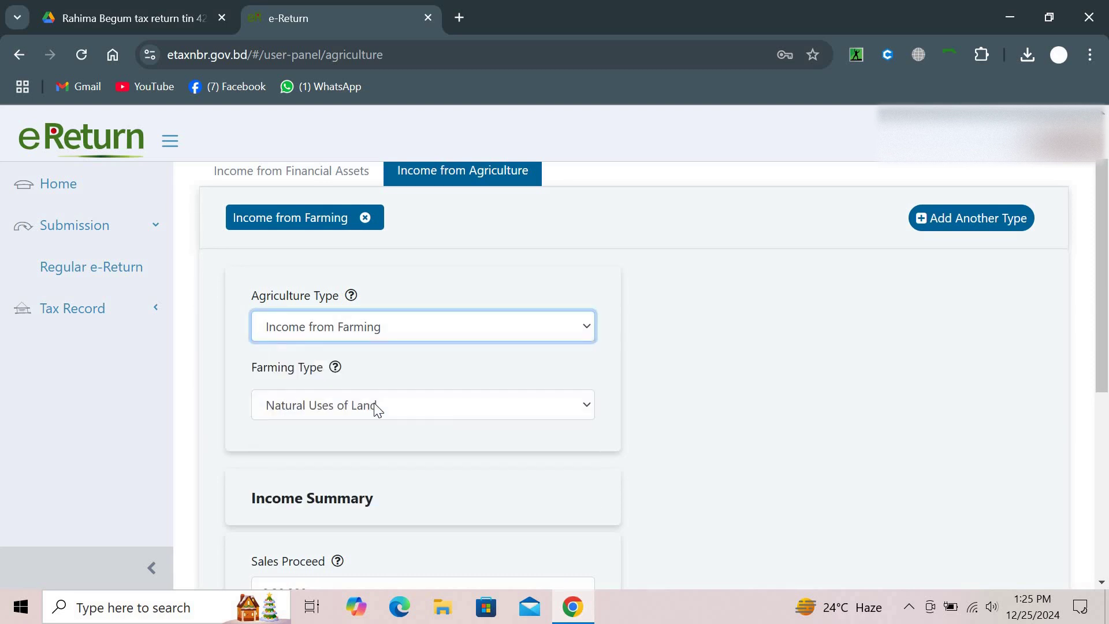
{"action": "scroll", "coordinate": [393, 358], "scroll_direction": "down", "scroll_amount": 2}
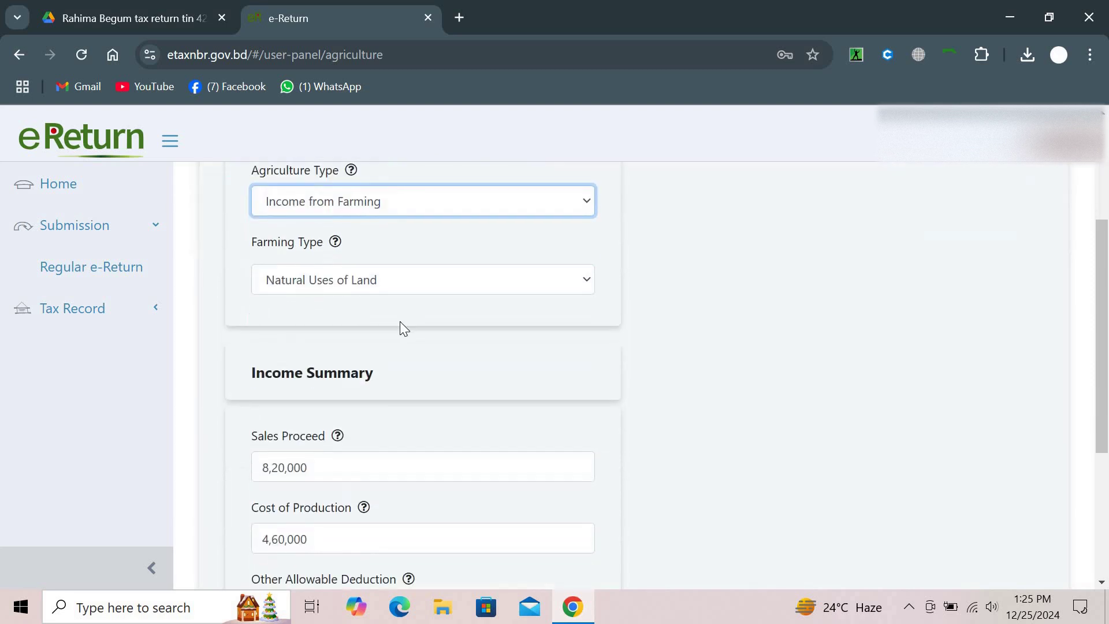
{"action": "left_click", "coordinate": [418, 276]}
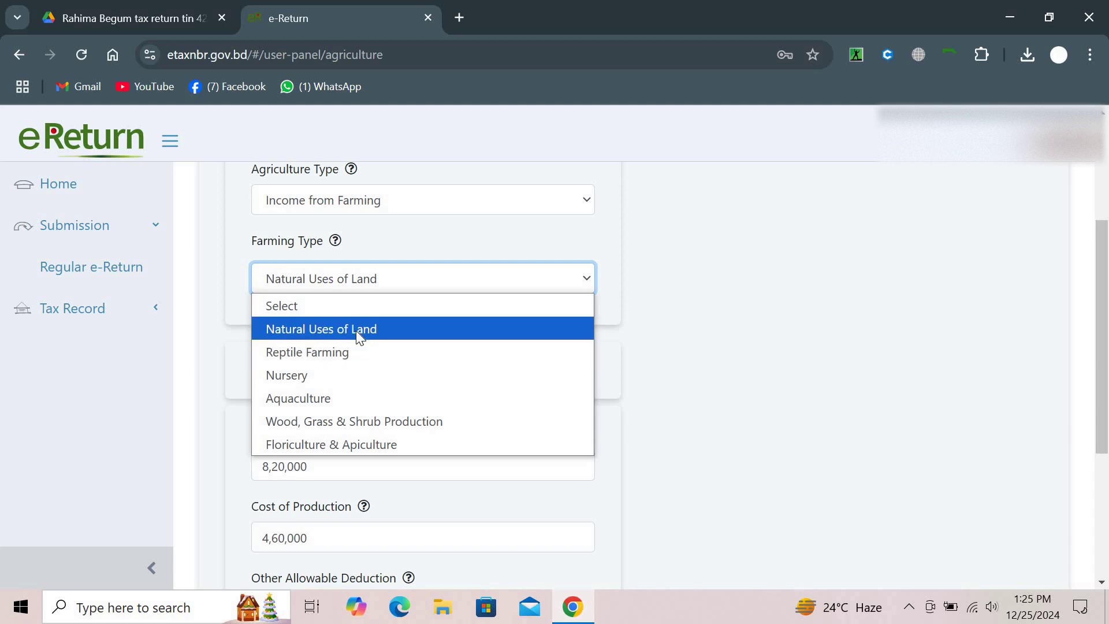
{"action": "left_click", "coordinate": [355, 331]}
{"action": "scroll", "coordinate": [356, 330], "scroll_direction": "down", "scroll_amount": 3}
{"action": "scroll", "coordinate": [361, 337], "scroll_direction": "down", "scroll_amount": 1}
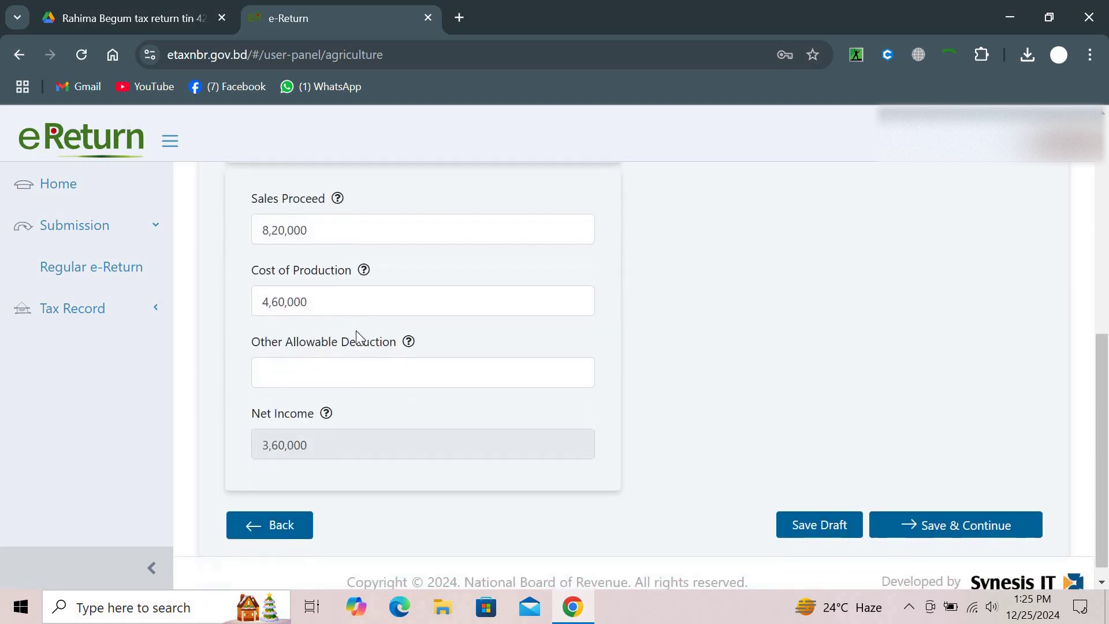
{"action": "scroll", "coordinate": [342, 428], "scroll_direction": "down", "scroll_amount": 1}
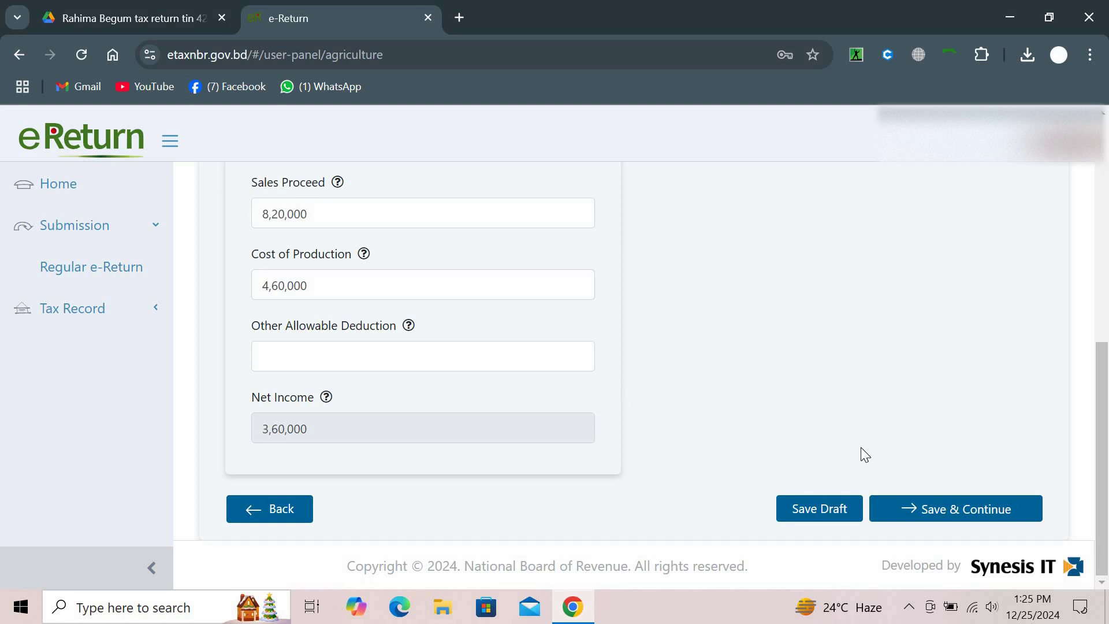
{"action": "left_click", "coordinate": [375, 221]}
{"action": "left_click", "coordinate": [361, 280]}
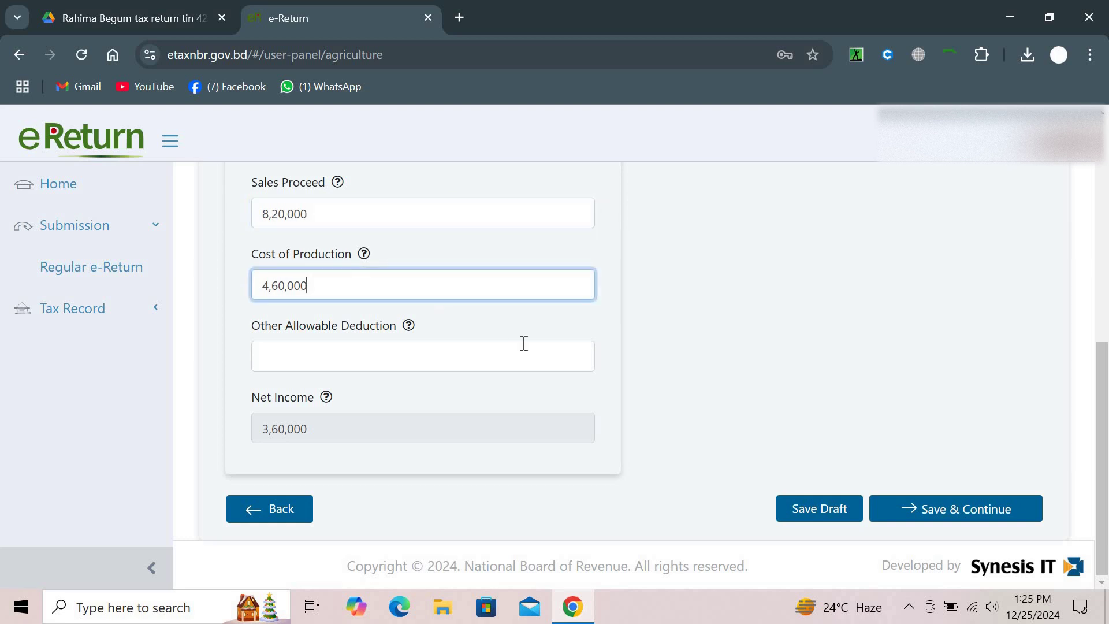
{"action": "left_click", "coordinate": [947, 472]}
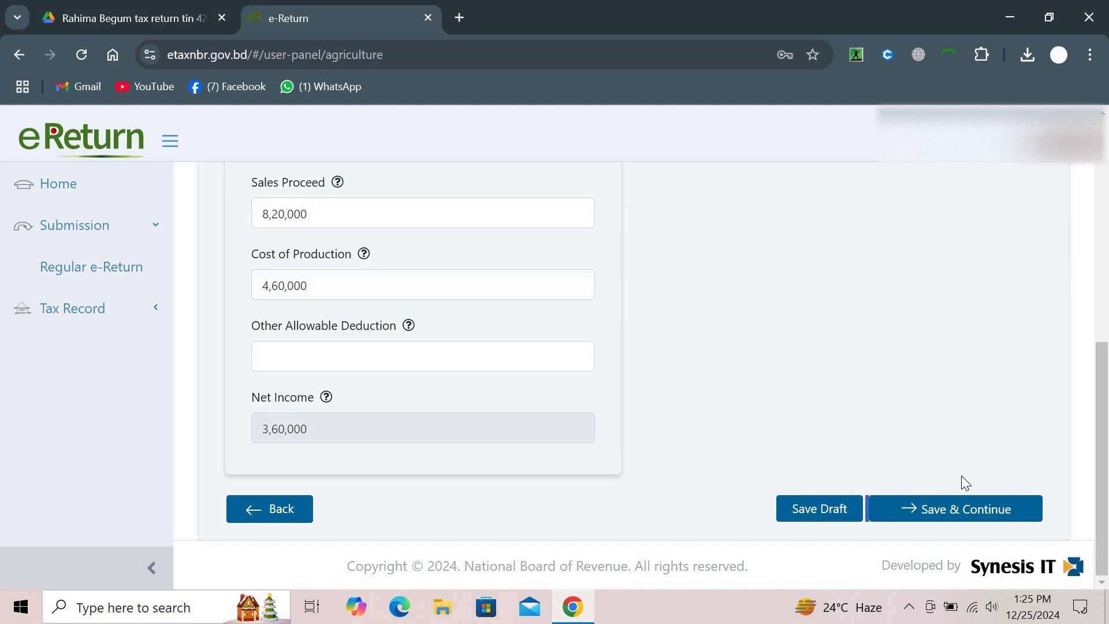
Try saving the agriculture income twice, then test the internet connection on YouTube
{"action": "left_click", "coordinate": [959, 512]}
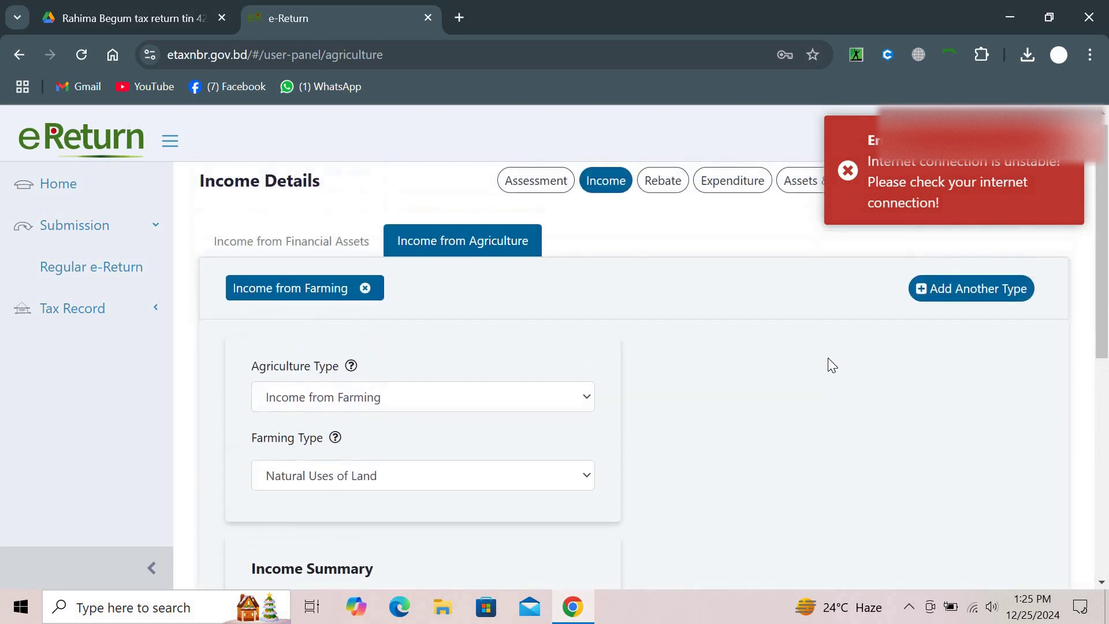
{"action": "scroll", "coordinate": [827, 358], "scroll_direction": "down", "scroll_amount": 10}
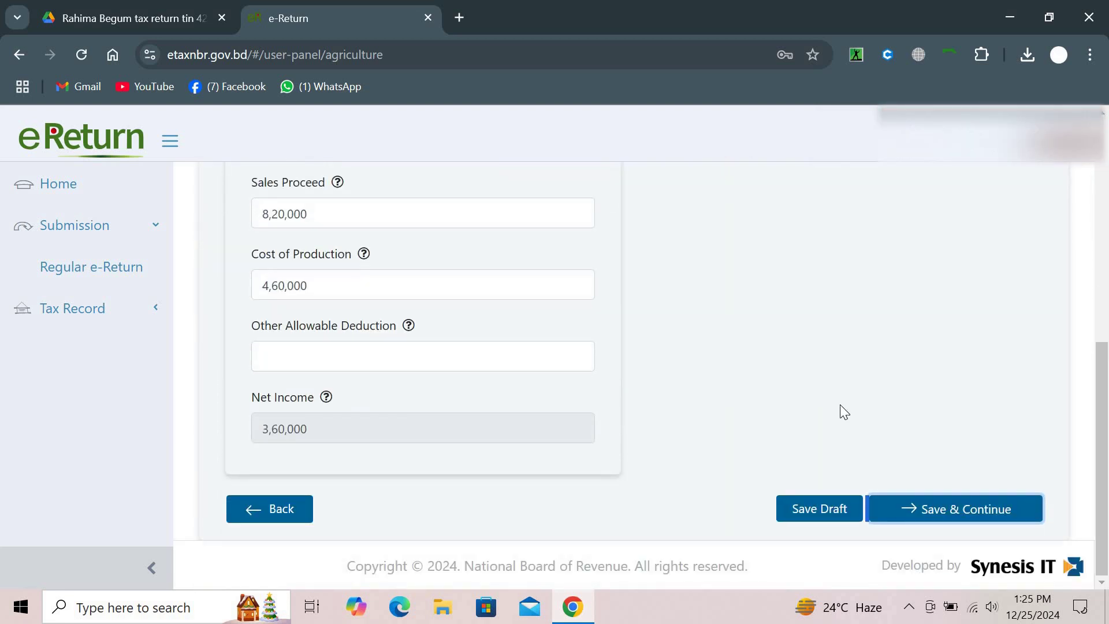
{"action": "left_click", "coordinate": [900, 510]}
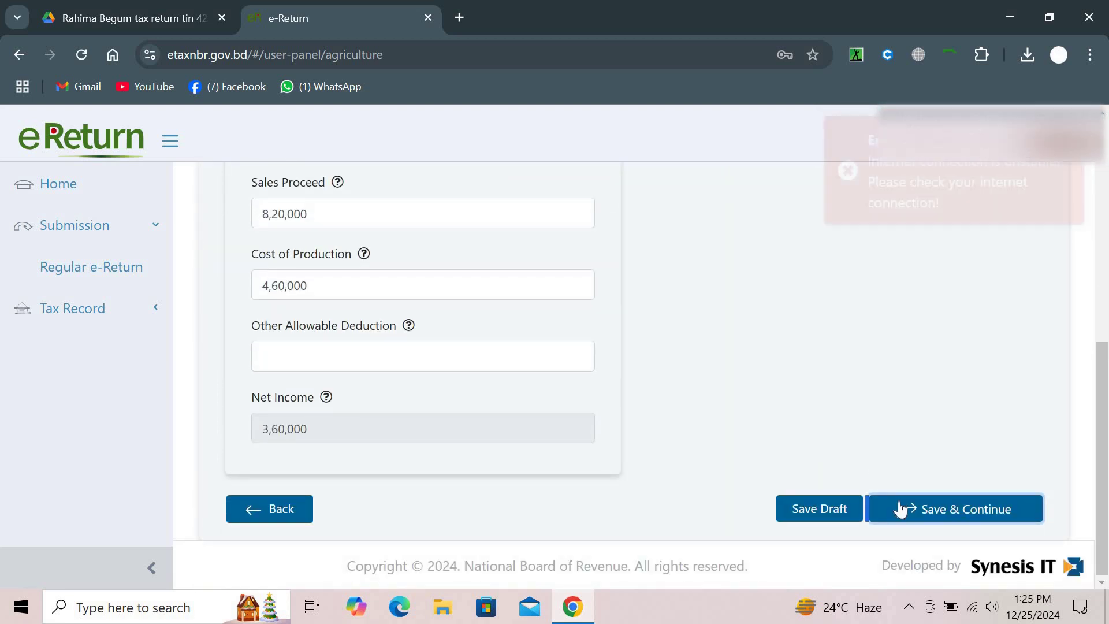
{"action": "left_click", "coordinate": [461, 18]}
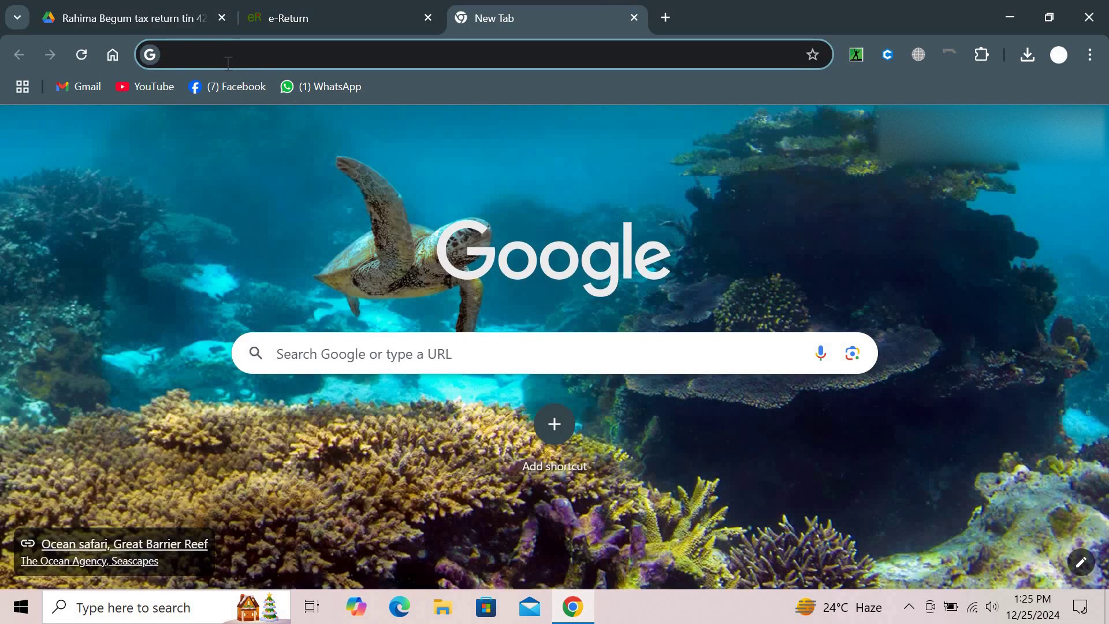
{"action": "left_click", "coordinate": [171, 82]}
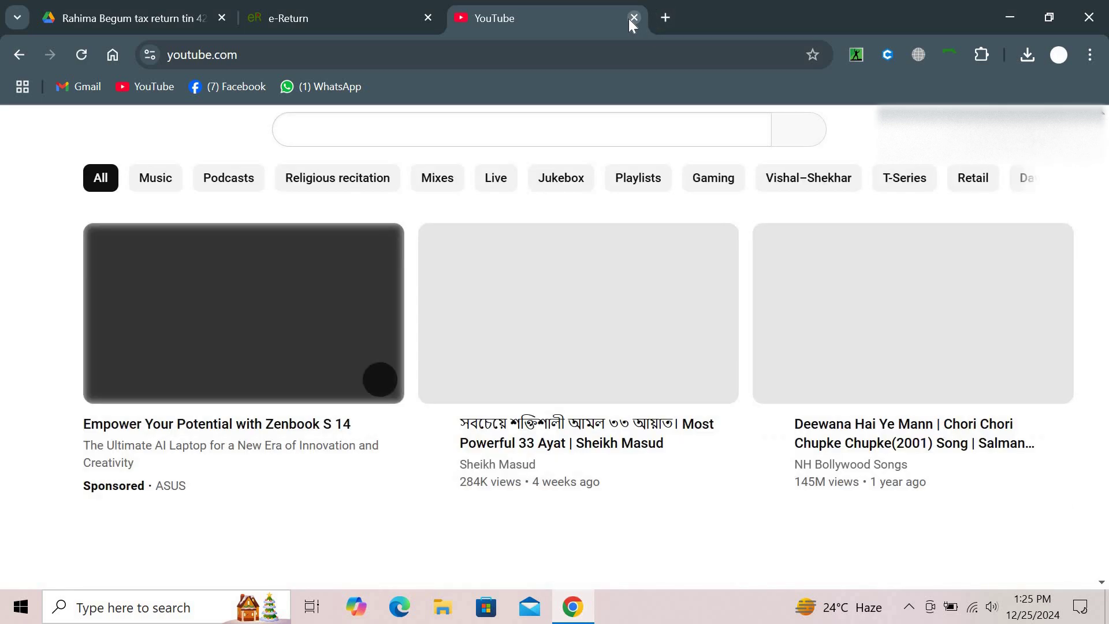
{"action": "left_click", "coordinate": [629, 19]}
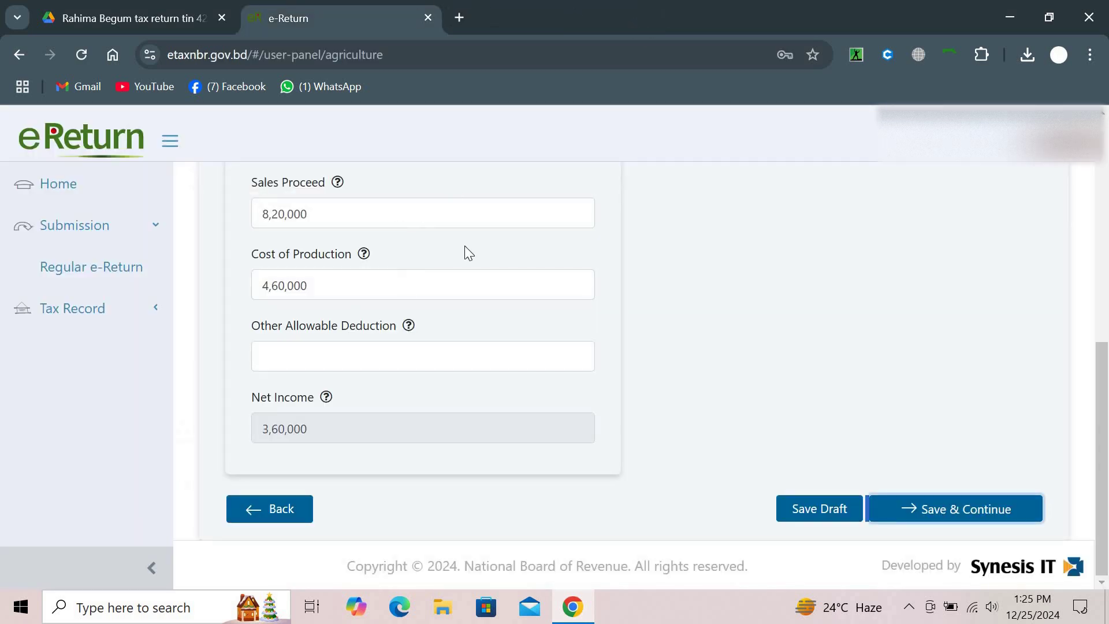
Retry saving from the Assessment section, then close the e-Return tab after the unstable-connection error
{"action": "scroll", "coordinate": [466, 251], "scroll_direction": "up", "scroll_amount": 8}
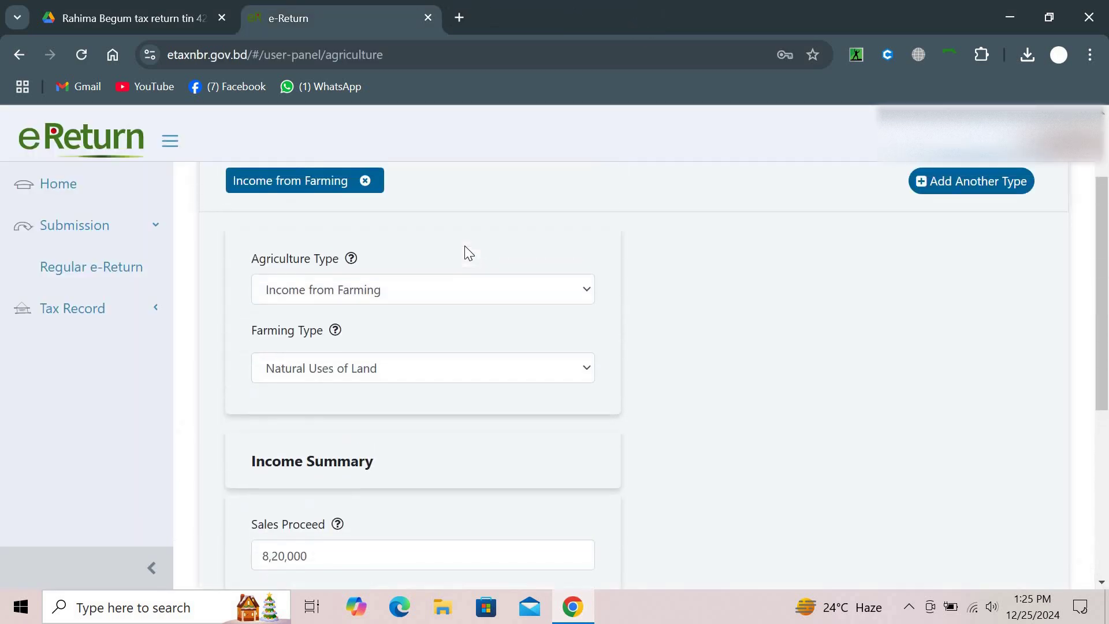
{"action": "left_click", "coordinate": [526, 195]}
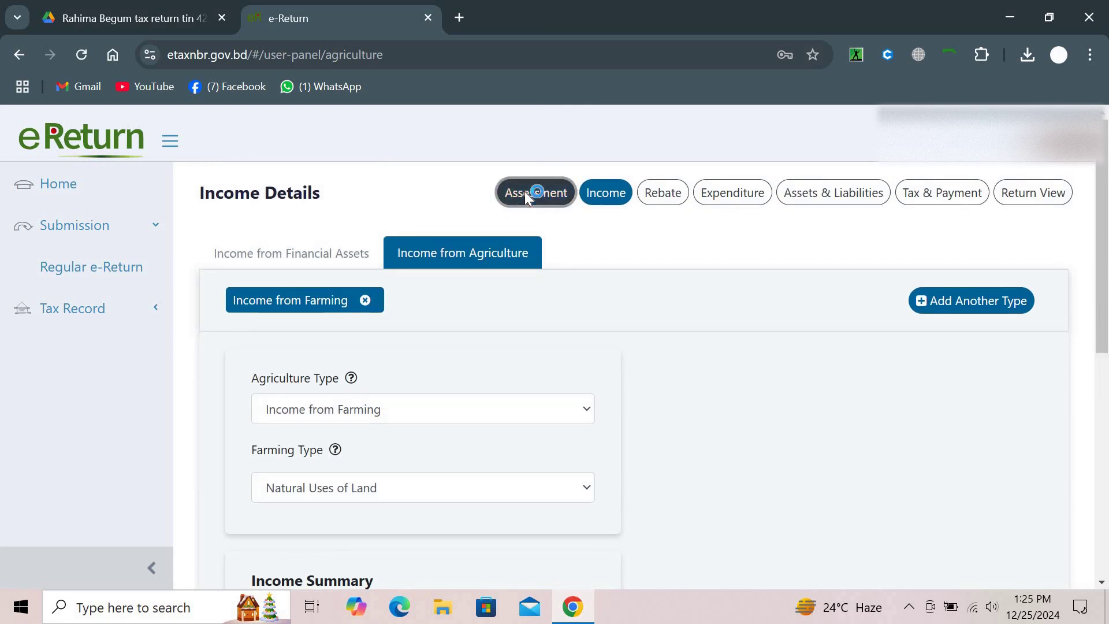
{"action": "scroll", "coordinate": [528, 199], "scroll_direction": "down", "scroll_amount": 6}
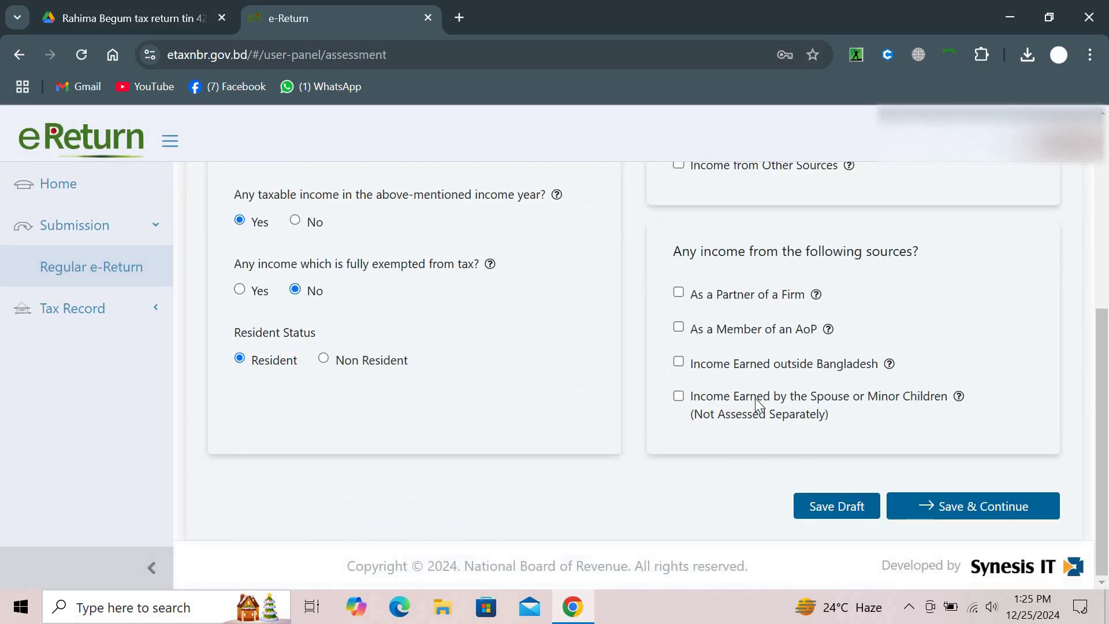
{"action": "left_click", "coordinate": [922, 503]}
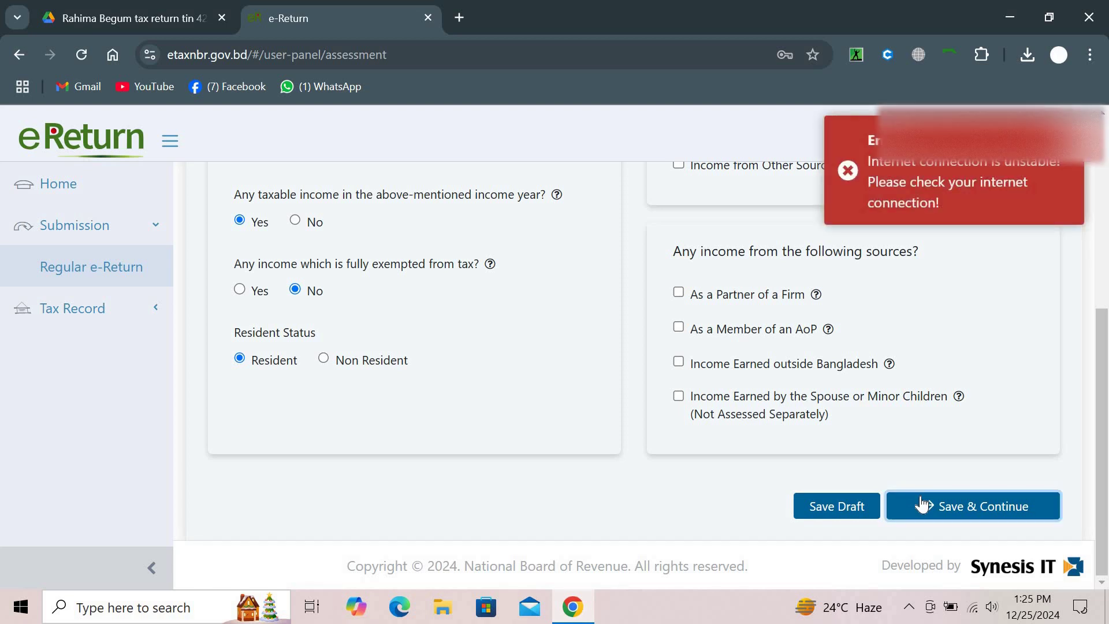
{"action": "scroll", "coordinate": [918, 496], "scroll_direction": "up", "scroll_amount": 6}
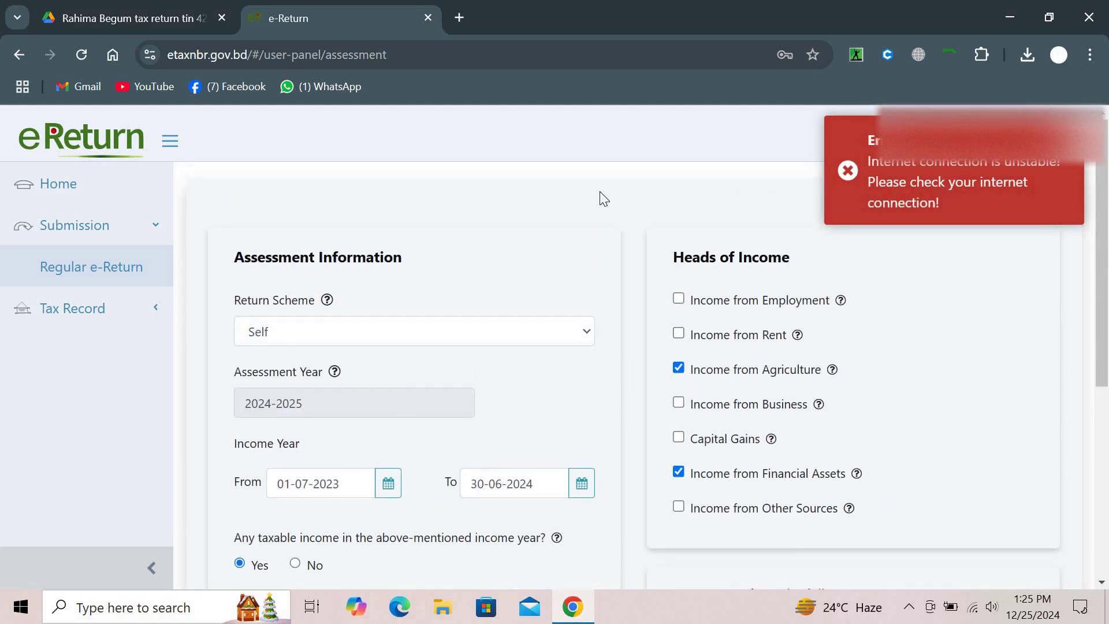
{"action": "scroll", "coordinate": [600, 192], "scroll_direction": "down", "scroll_amount": 3}
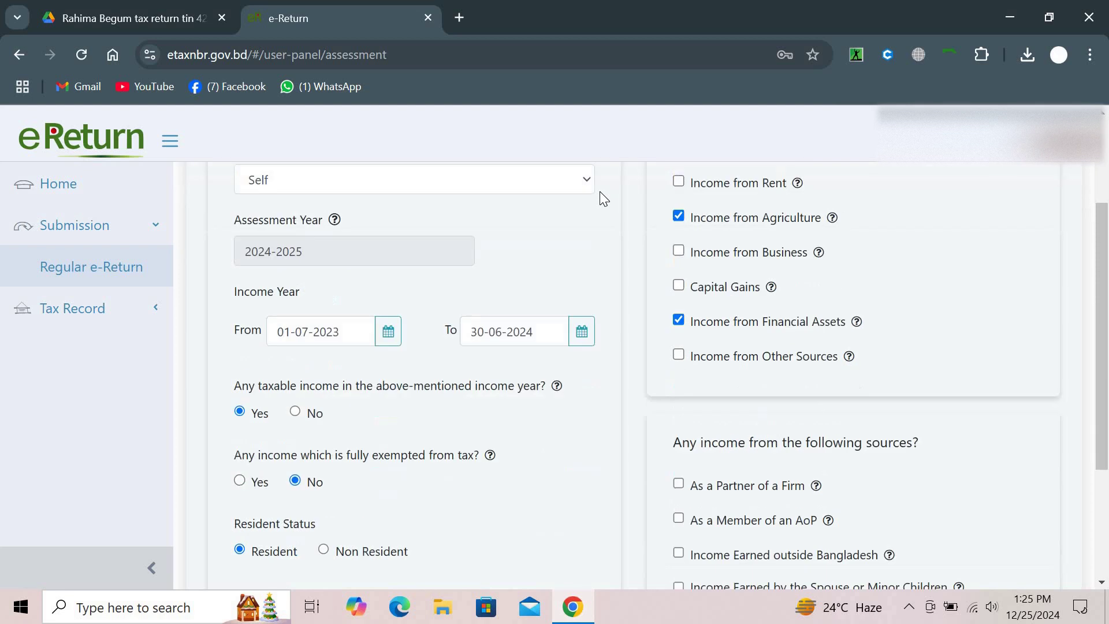
{"action": "scroll", "coordinate": [599, 191], "scroll_direction": "up", "scroll_amount": 3}
{"action": "scroll", "coordinate": [599, 192], "scroll_direction": "down", "scroll_amount": 5}
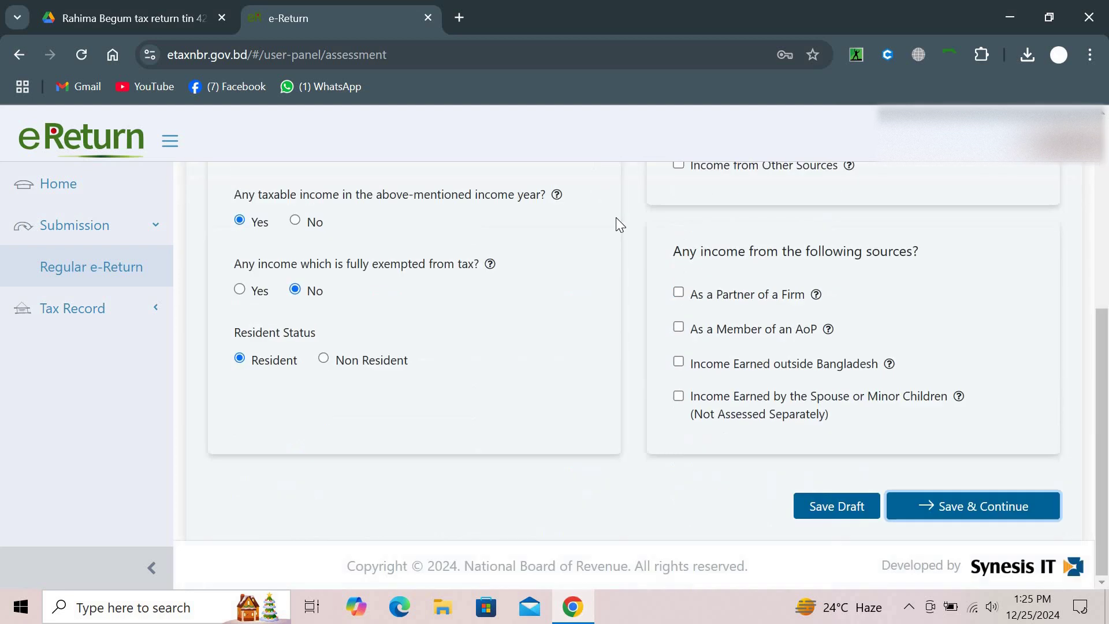
{"action": "left_click", "coordinate": [909, 511]}
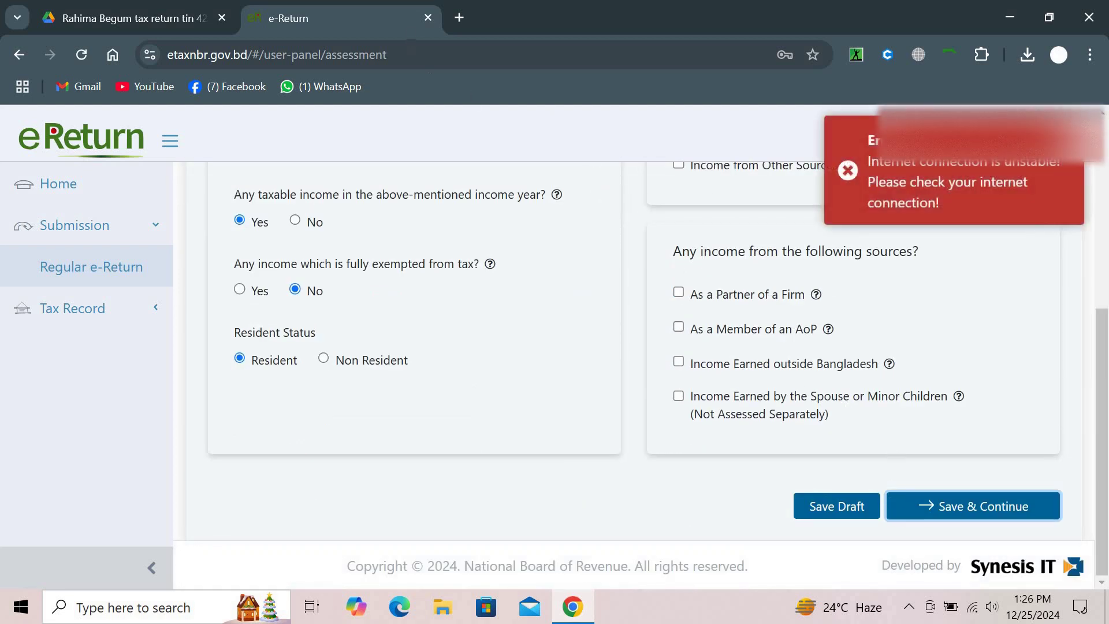
{"action": "left_click", "coordinate": [427, 18]}
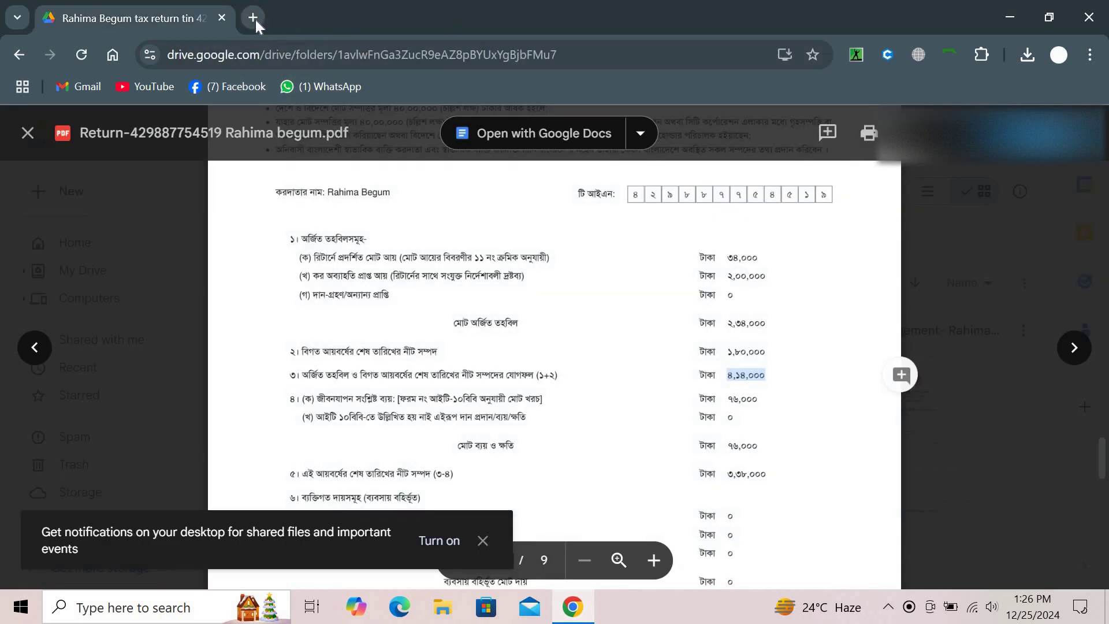
Reopen e-Return in a new browser tab and open the regular assessment form
{"action": "left_click", "coordinate": [253, 18]}
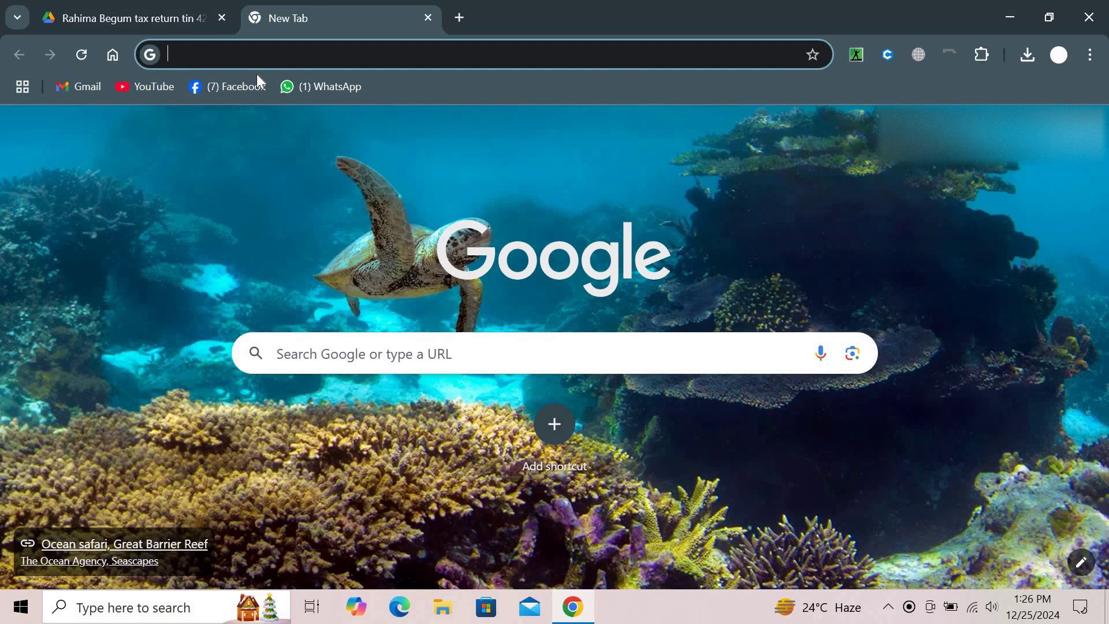
{"action": "type", "text": "e"}
{"action": "key", "text": "Return"}
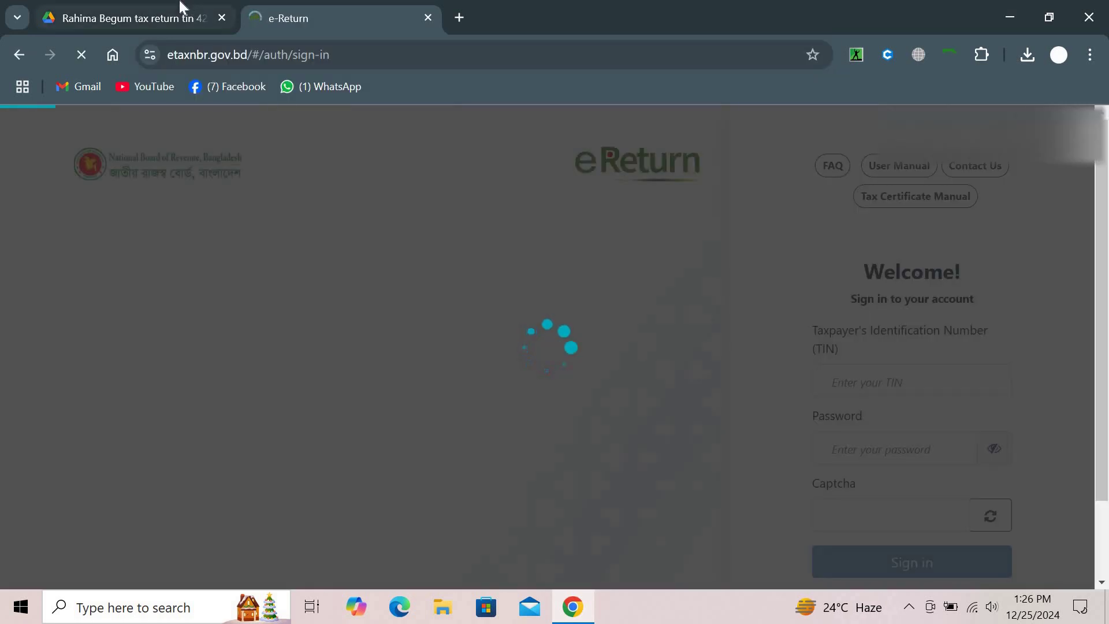
{"action": "left_click", "coordinate": [182, 8]}
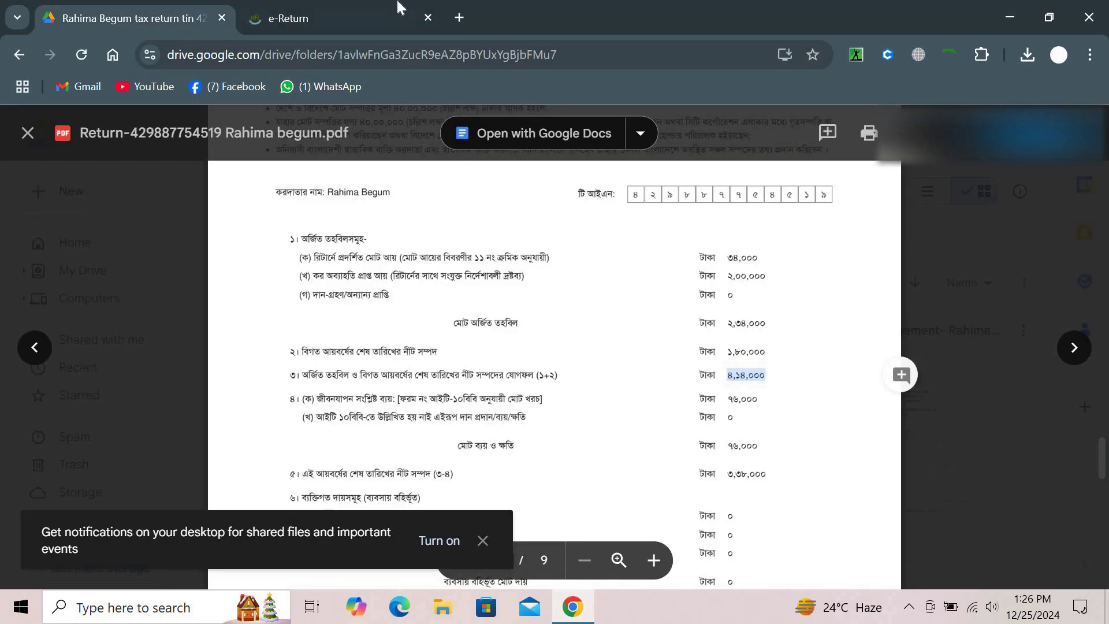
{"action": "left_click", "coordinate": [402, 18]}
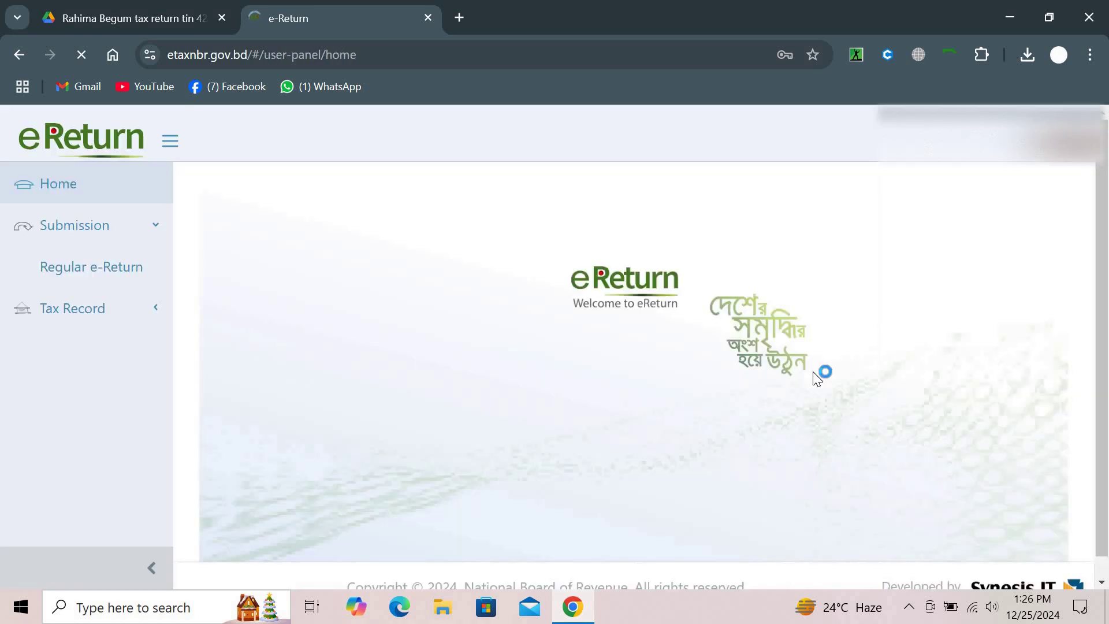
{"action": "left_click", "coordinate": [127, 270]}
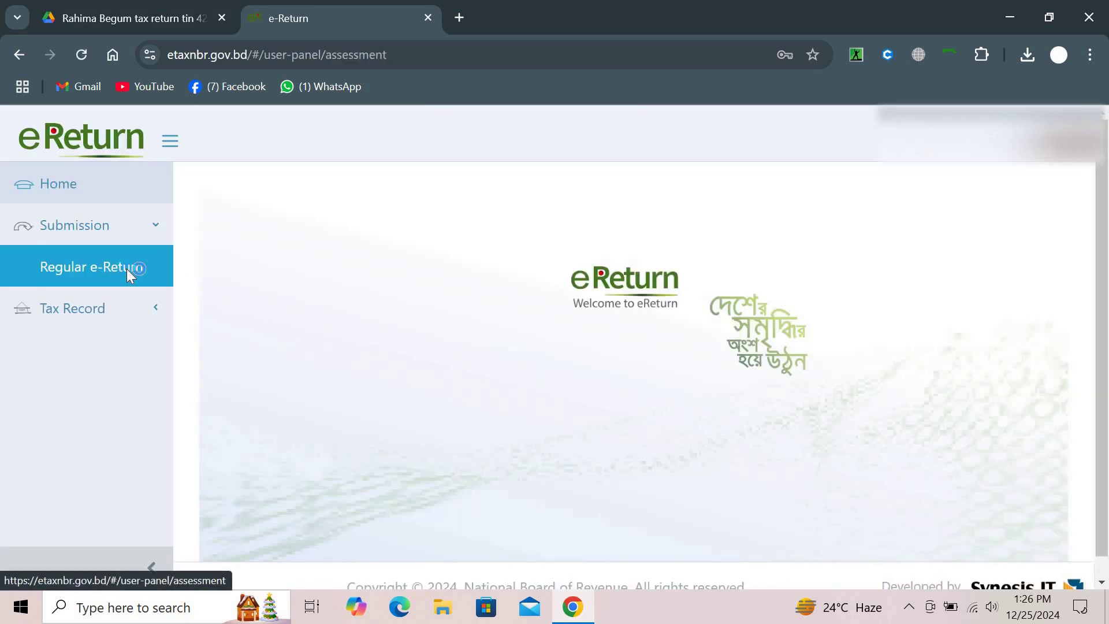
Save the assessment page and the Additional Information page to reach the income details
{"action": "scroll", "coordinate": [635, 346], "scroll_direction": "down", "scroll_amount": 5}
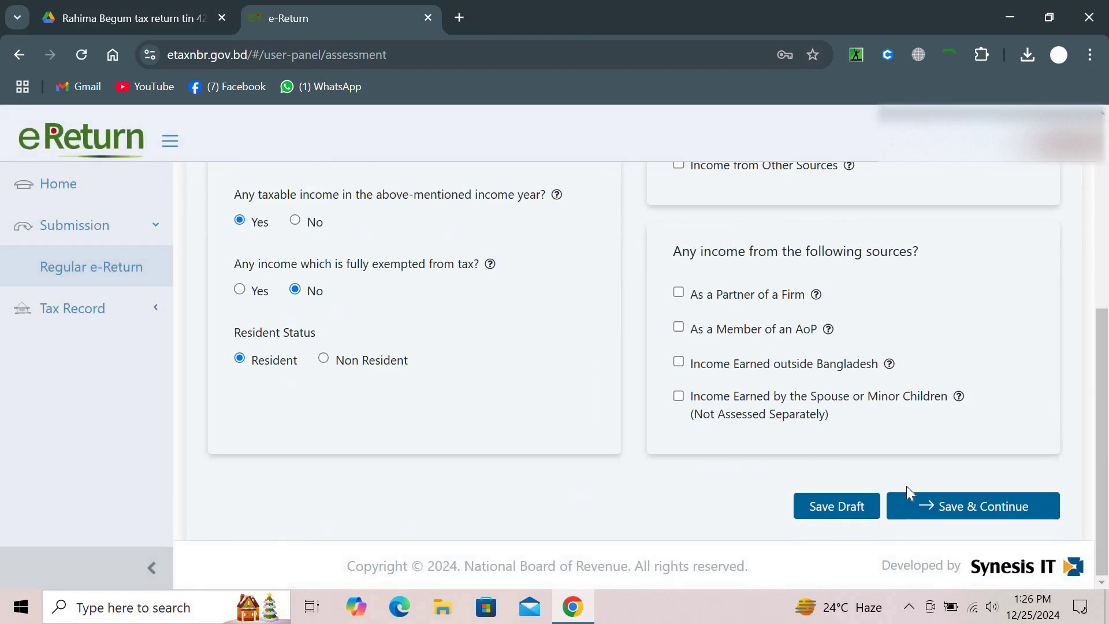
{"action": "left_click", "coordinate": [917, 499]}
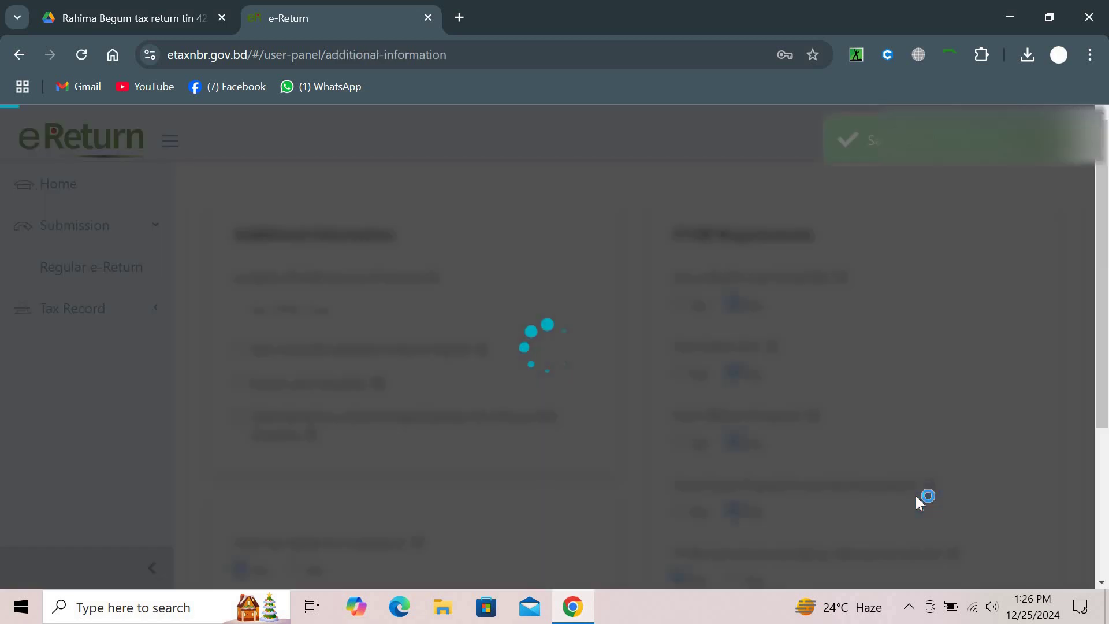
{"action": "scroll", "coordinate": [918, 501], "scroll_direction": "down", "scroll_amount": 4}
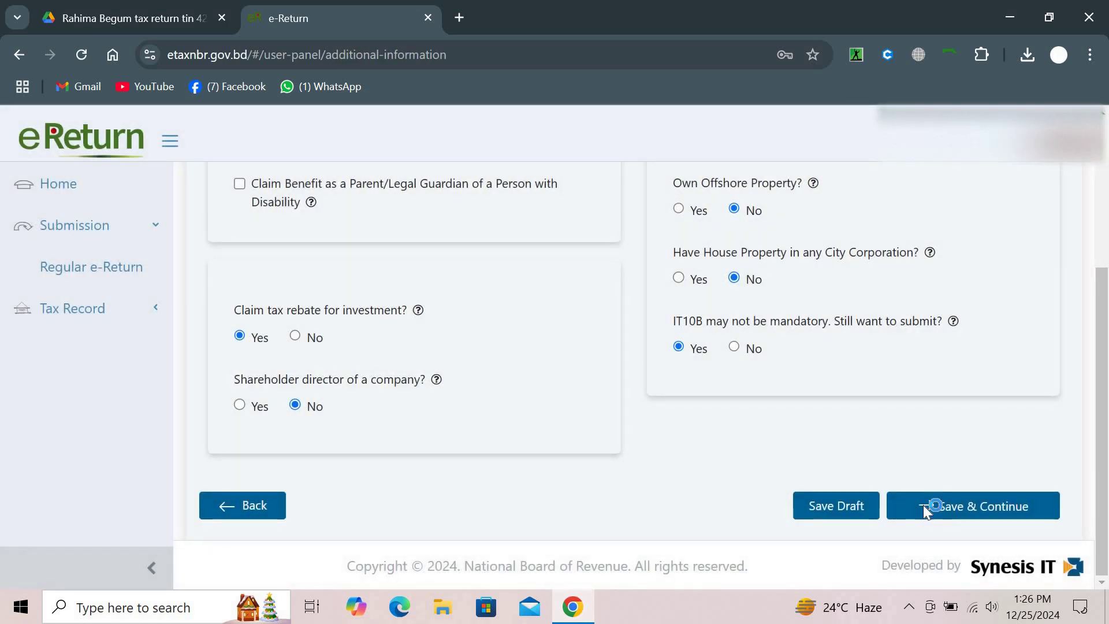
{"action": "left_click", "coordinate": [922, 505]}
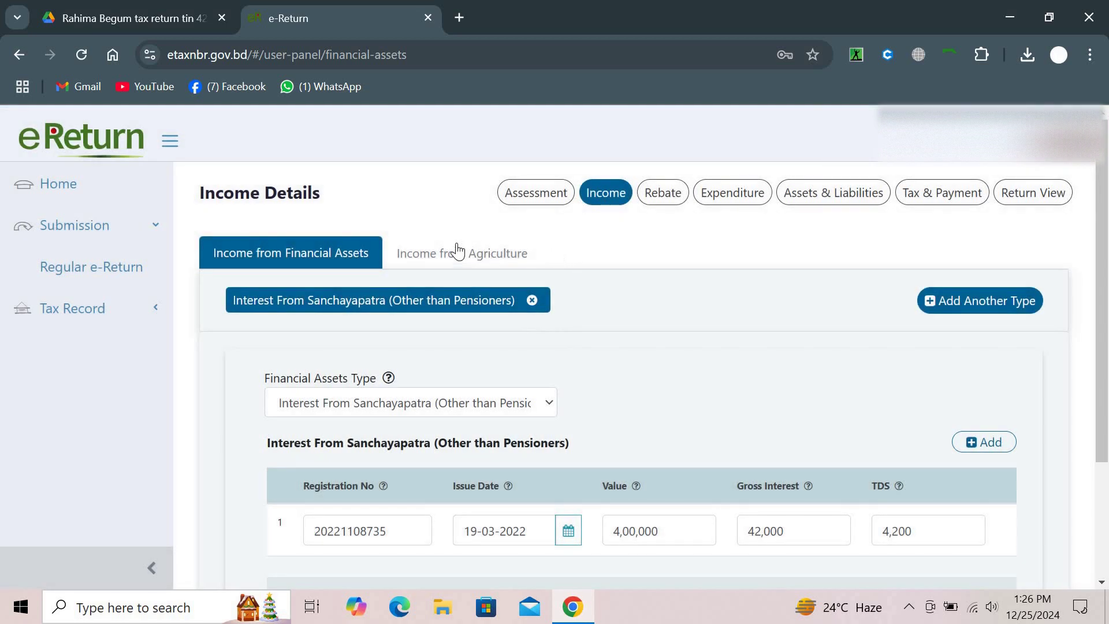
Save Income from Agriculture and review the Rebate page's unticked Investment Category list
{"action": "left_click", "coordinate": [457, 251]}
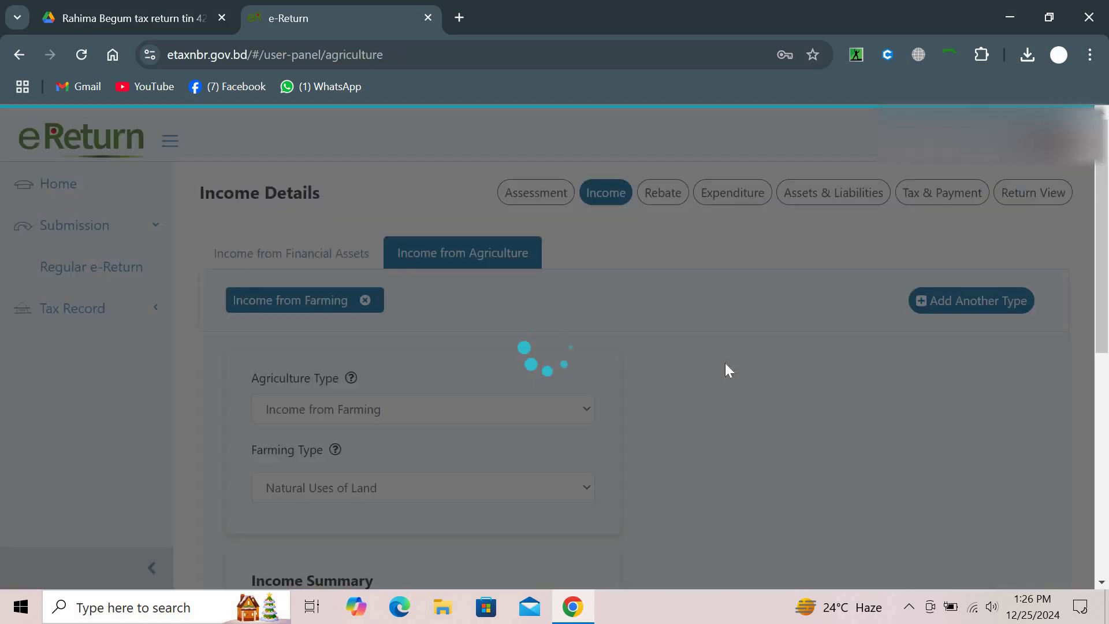
{"action": "scroll", "coordinate": [726, 362], "scroll_direction": "down", "scroll_amount": 6}
{"action": "scroll", "coordinate": [726, 363], "scroll_direction": "down", "scroll_amount": 2}
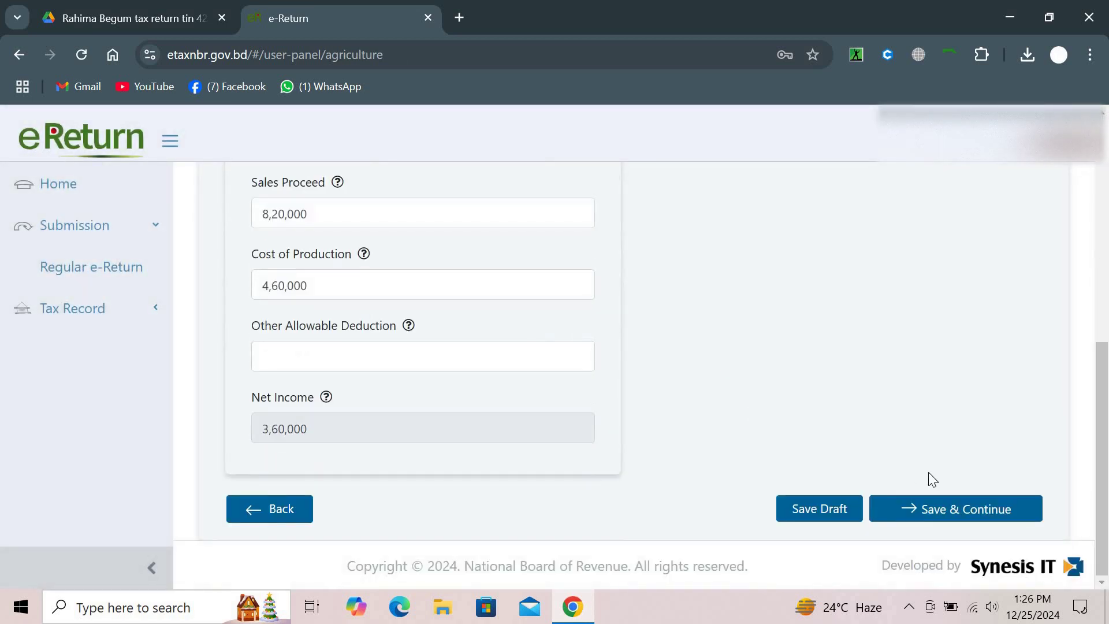
{"action": "left_click", "coordinate": [930, 506]}
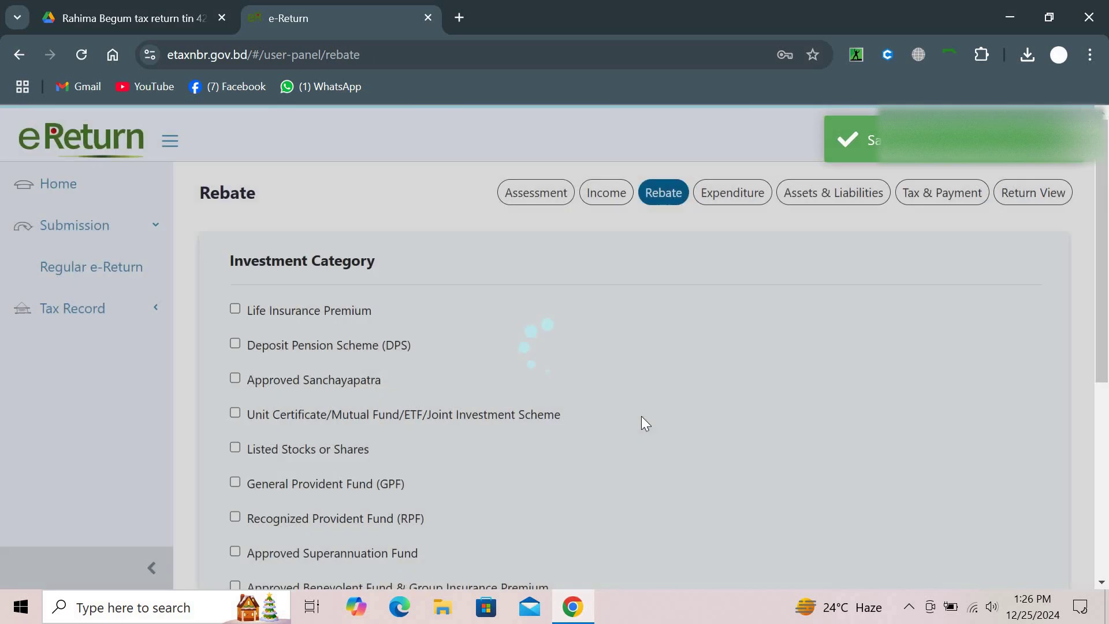
{"action": "scroll", "coordinate": [641, 415], "scroll_direction": "down", "scroll_amount": 2}
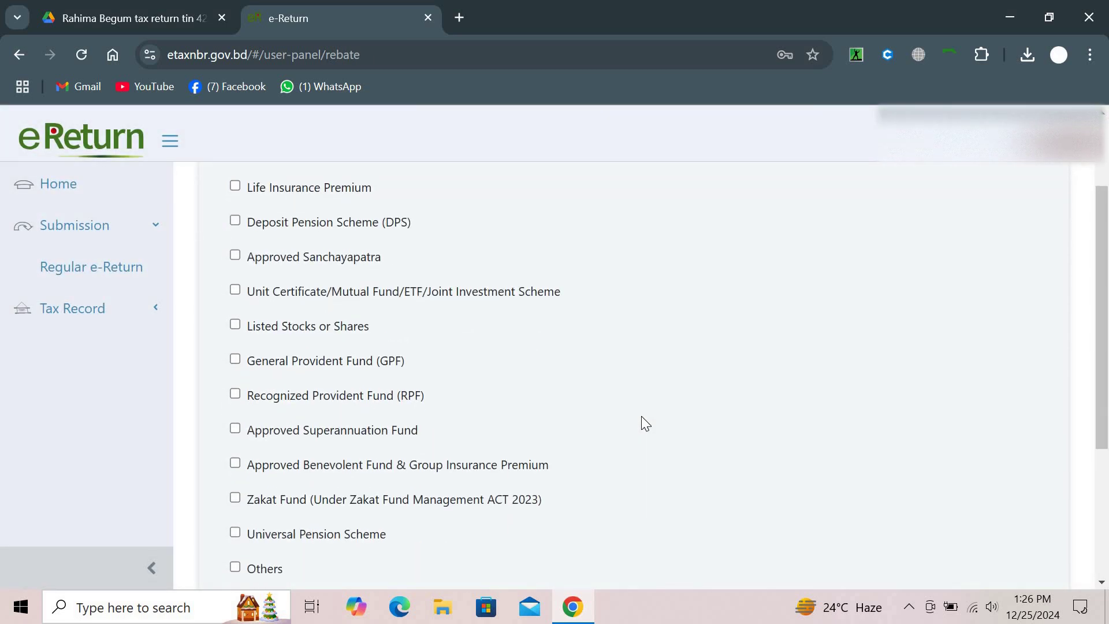
{"action": "scroll", "coordinate": [642, 417], "scroll_direction": "down", "scroll_amount": 2}
{"action": "scroll", "coordinate": [641, 416], "scroll_direction": "down", "scroll_amount": 2}
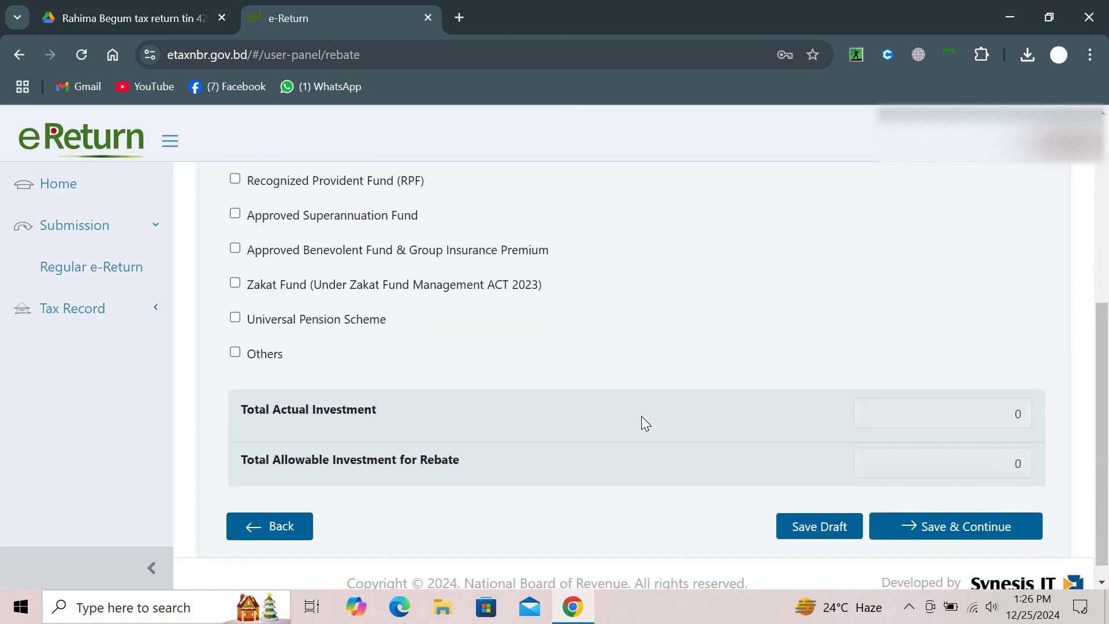
{"action": "scroll", "coordinate": [641, 416], "scroll_direction": "up", "scroll_amount": 6}
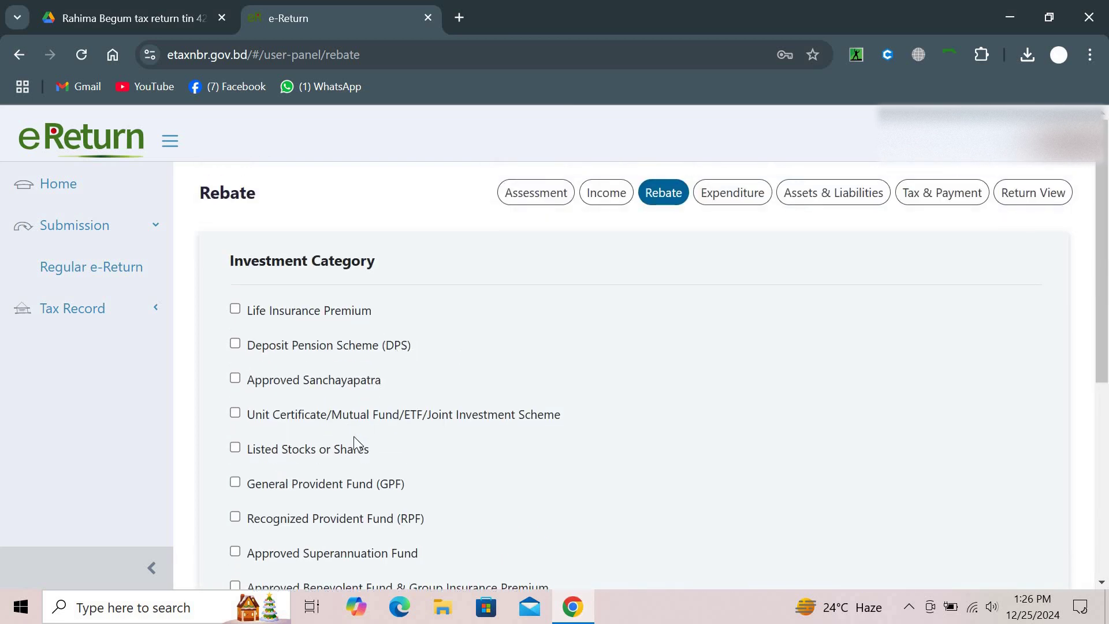
{"action": "scroll", "coordinate": [354, 439], "scroll_direction": "down", "scroll_amount": 3}
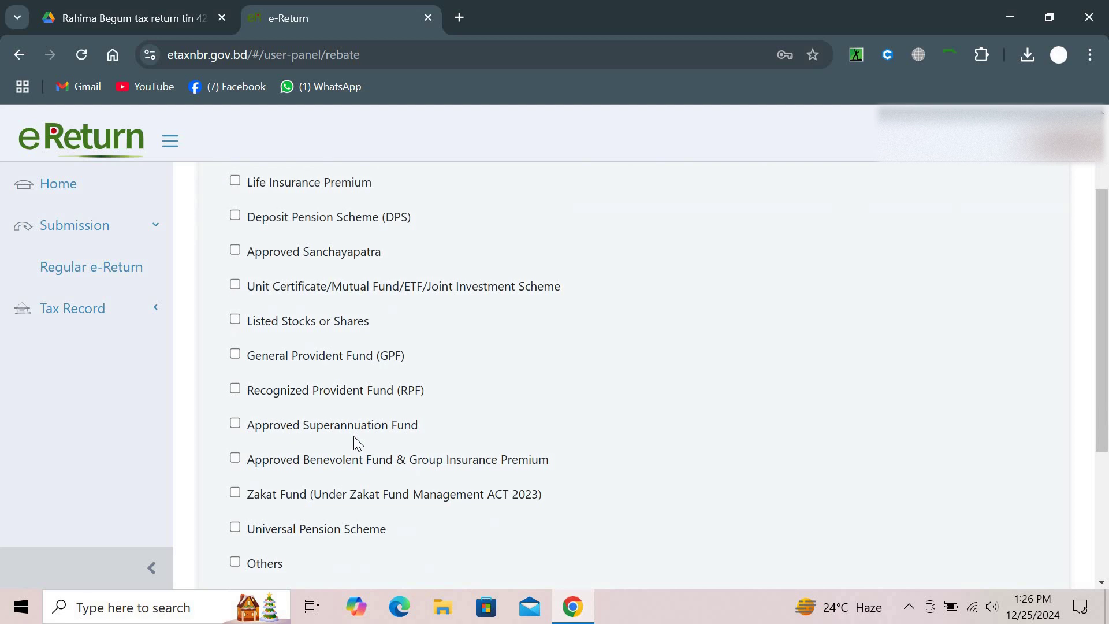
{"action": "scroll", "coordinate": [353, 441], "scroll_direction": "down", "scroll_amount": 1}
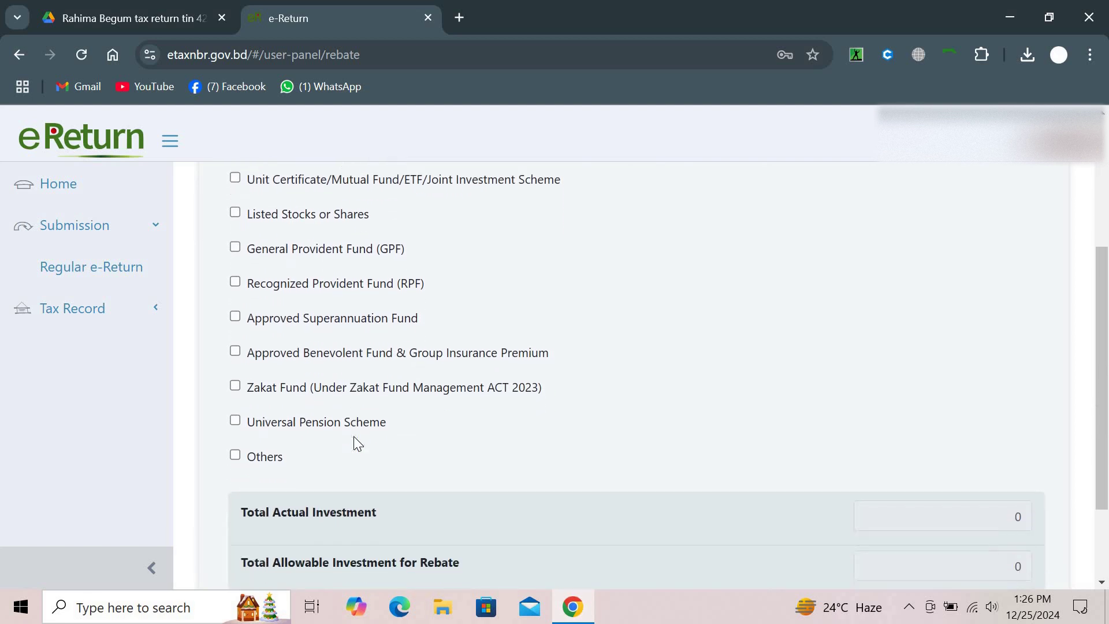
{"action": "scroll", "coordinate": [353, 442], "scroll_direction": "down", "scroll_amount": 1}
{"action": "scroll", "coordinate": [353, 441], "scroll_direction": "up", "scroll_amount": 5}
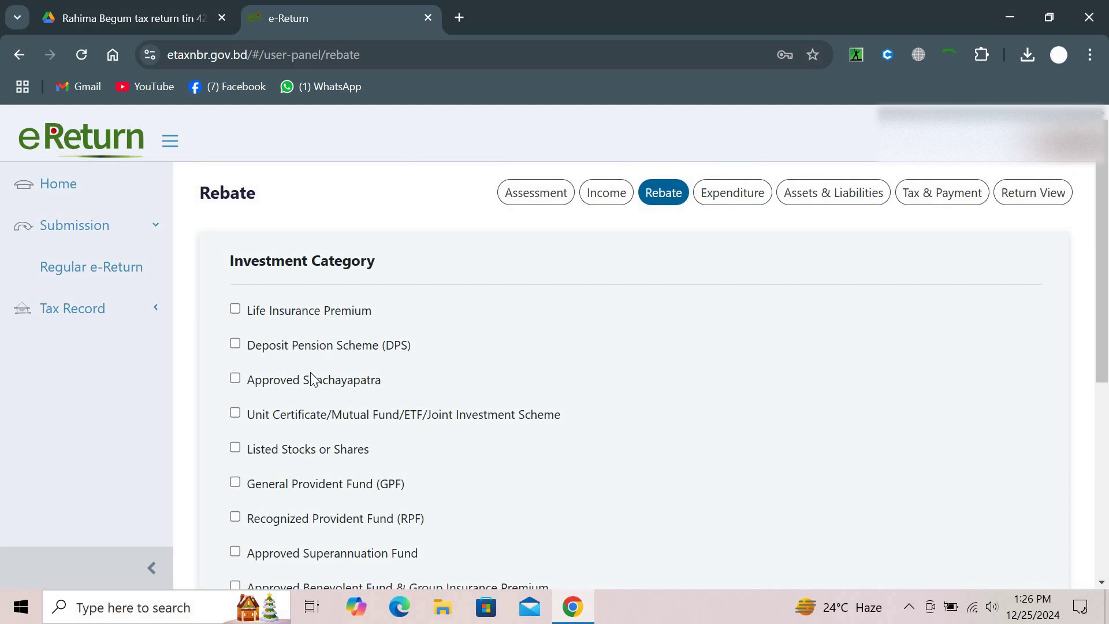
{"action": "left_click", "coordinate": [235, 378]}
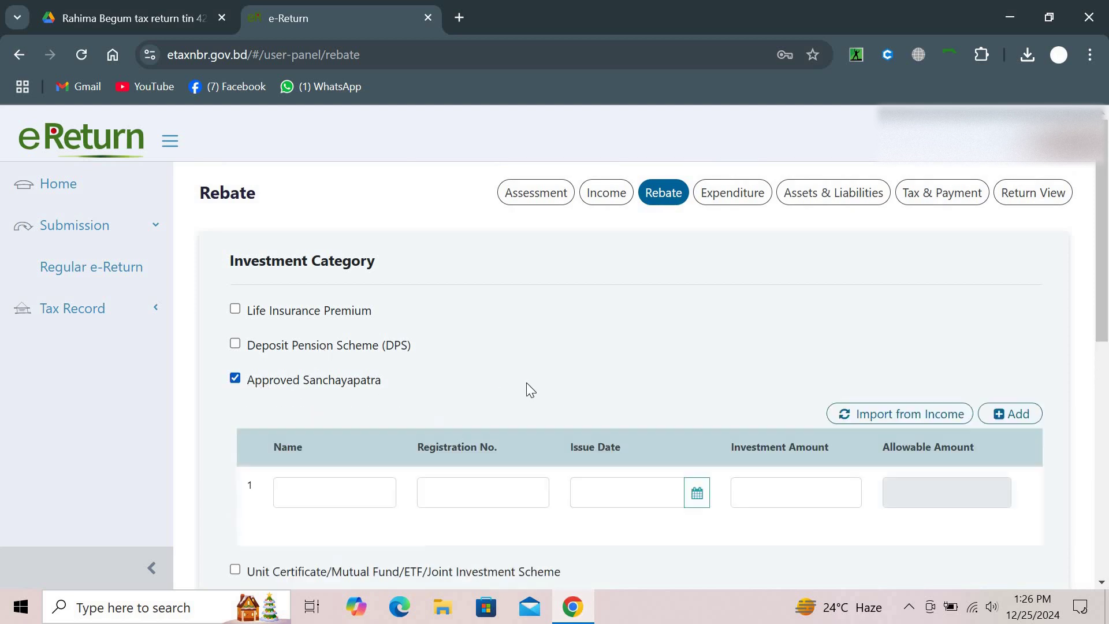
{"action": "scroll", "coordinate": [526, 382], "scroll_direction": "down", "scroll_amount": 2}
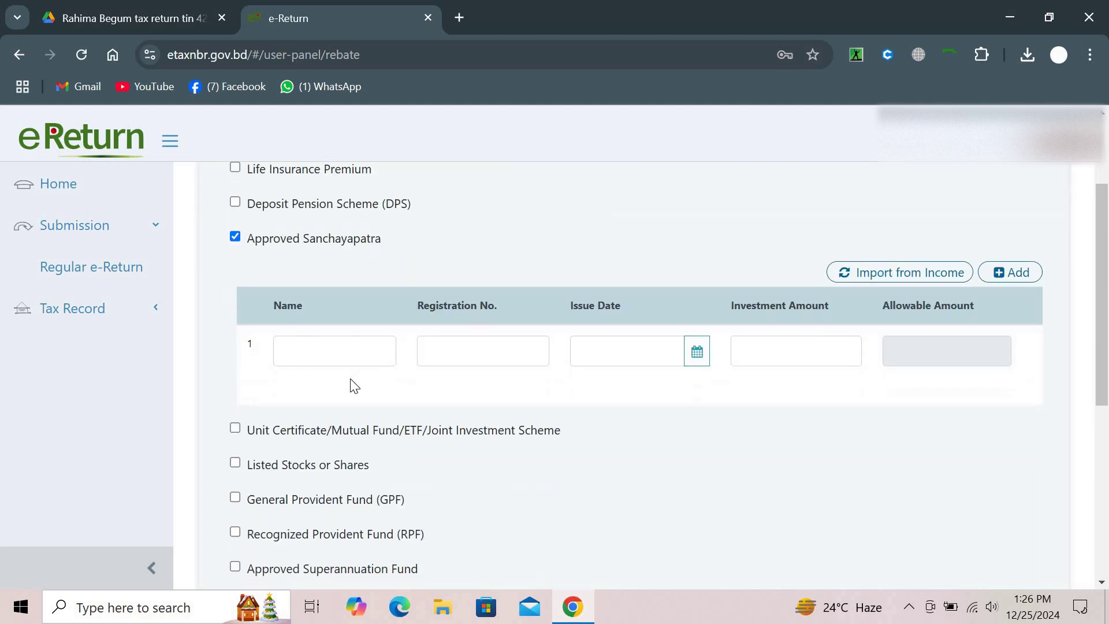
{"action": "left_click", "coordinate": [338, 343]}
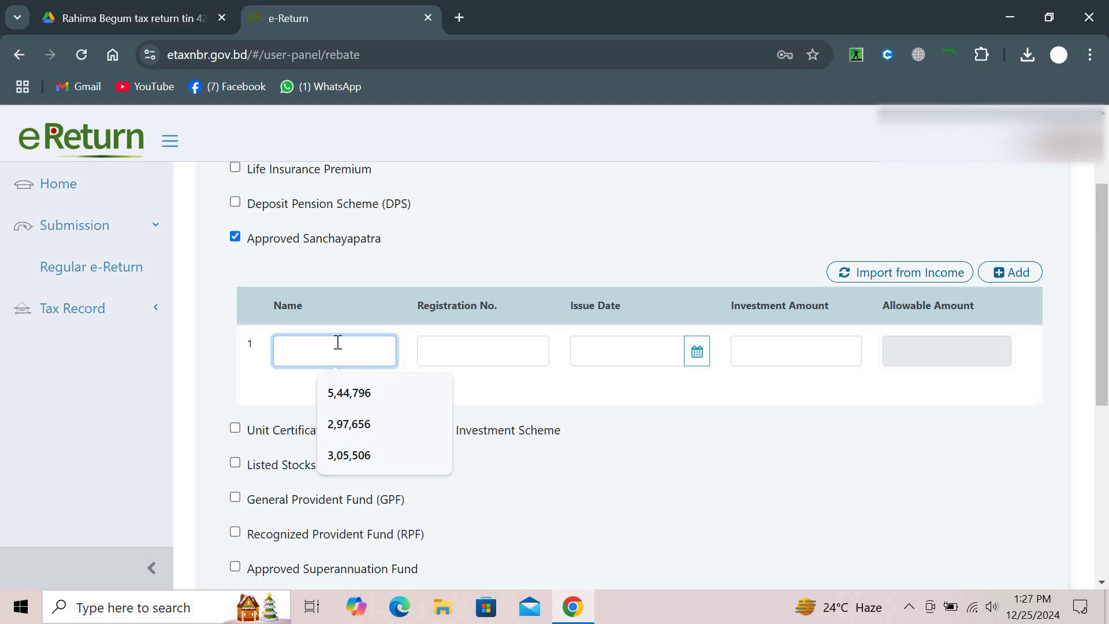
{"action": "type", "text": "Pa"}
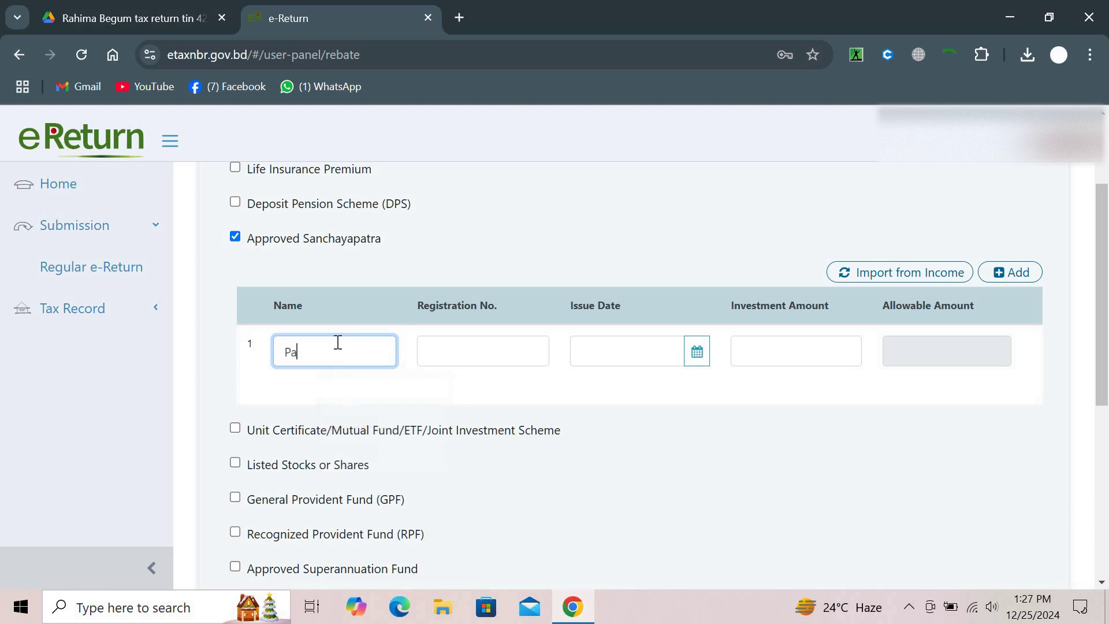
{"action": "type", "text": "ribarik Sanchoypatro"}
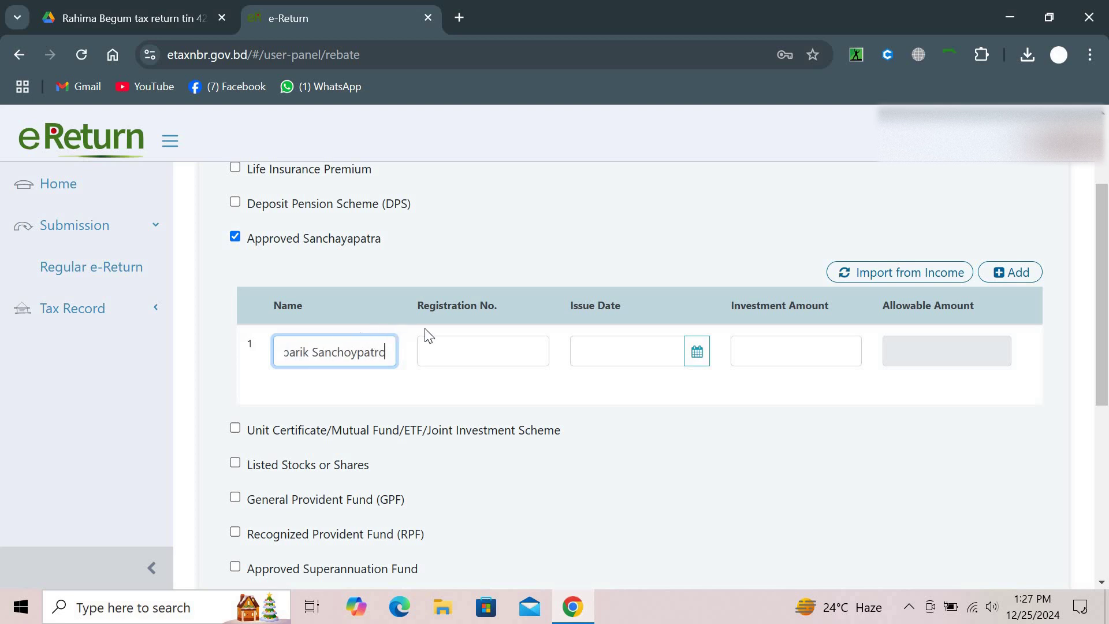
{"action": "left_click", "coordinate": [456, 348]}
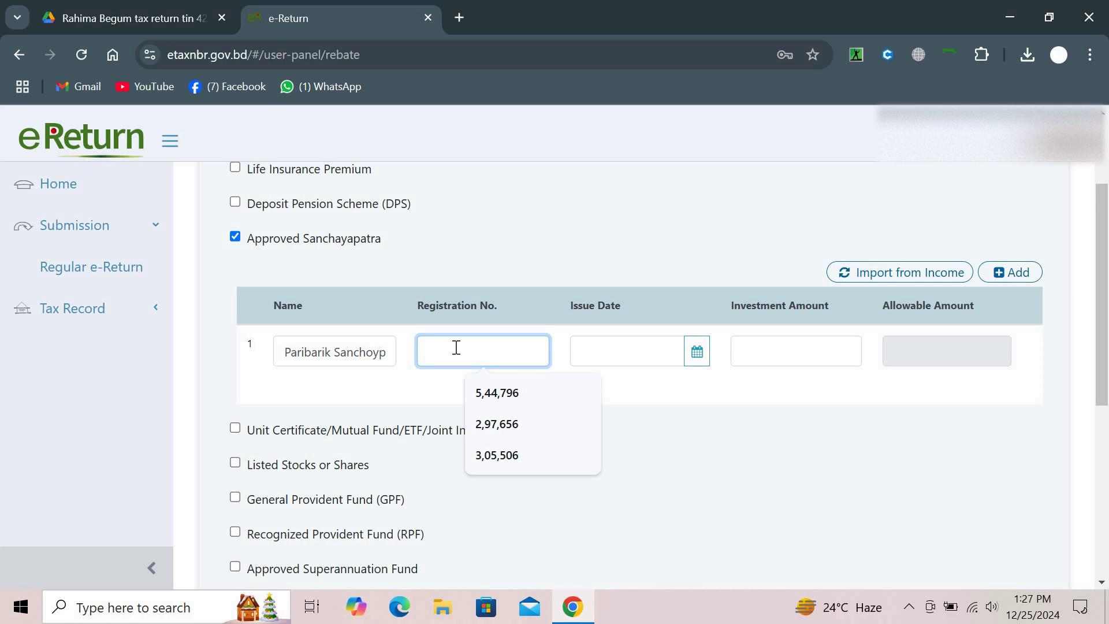
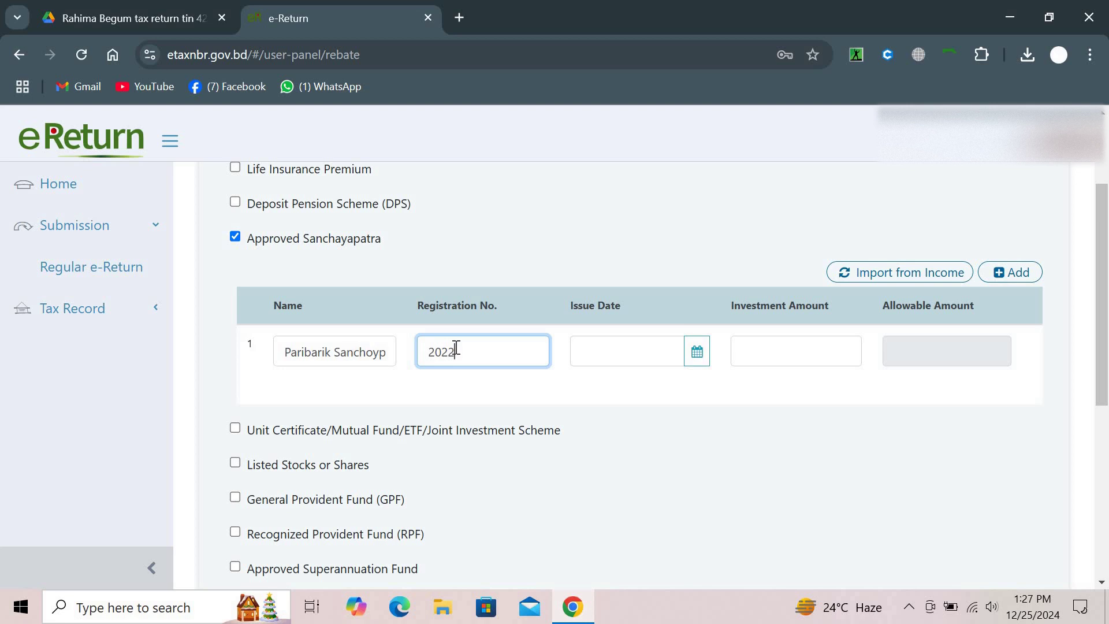
Open the Issue Date calendar and its year grid, then close it without choosing a date
{"action": "left_click", "coordinate": [695, 359]}
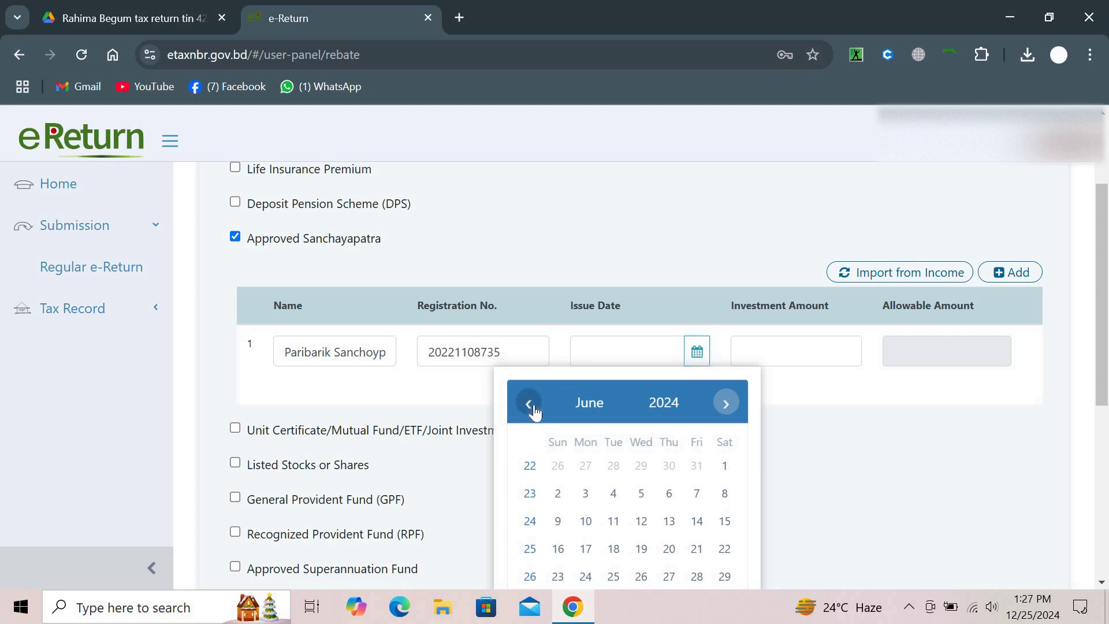
{"action": "left_click", "coordinate": [528, 404]}
{"action": "left_click", "coordinate": [660, 405]}
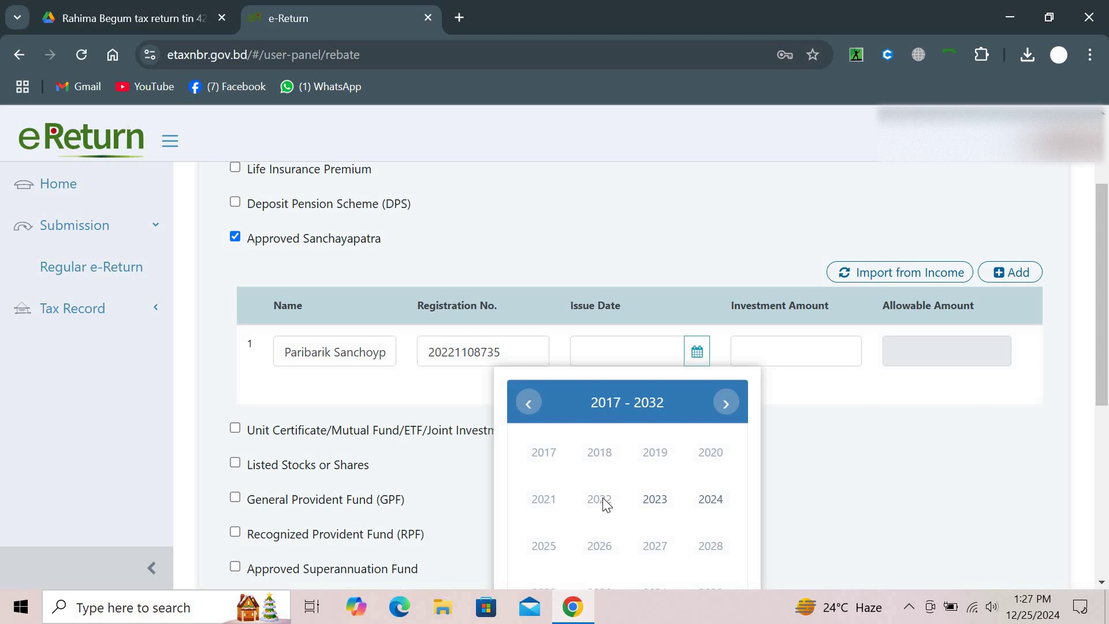
{"action": "left_click", "coordinate": [793, 494]}
{"action": "scroll", "coordinate": [728, 471], "scroll_direction": "up", "scroll_amount": 2}
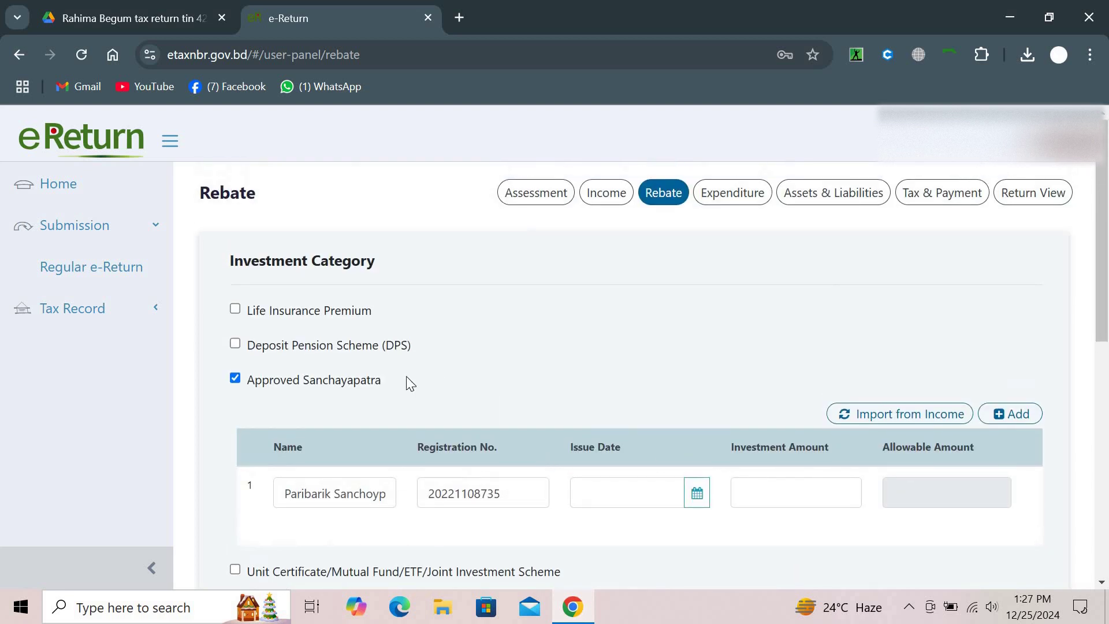
Untick Approved Sanchayapatra and attempt to save the Rebate page
{"action": "left_click", "coordinate": [235, 378]}
{"action": "scroll", "coordinate": [502, 399], "scroll_direction": "down", "scroll_amount": 6}
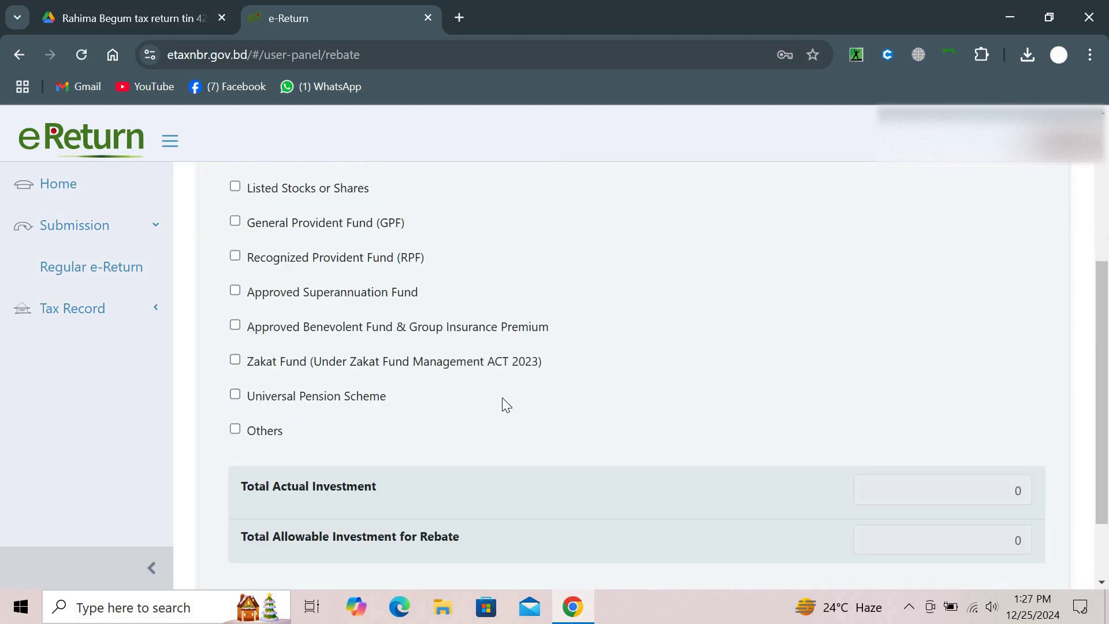
{"action": "scroll", "coordinate": [501, 397], "scroll_direction": "up", "scroll_amount": 6}
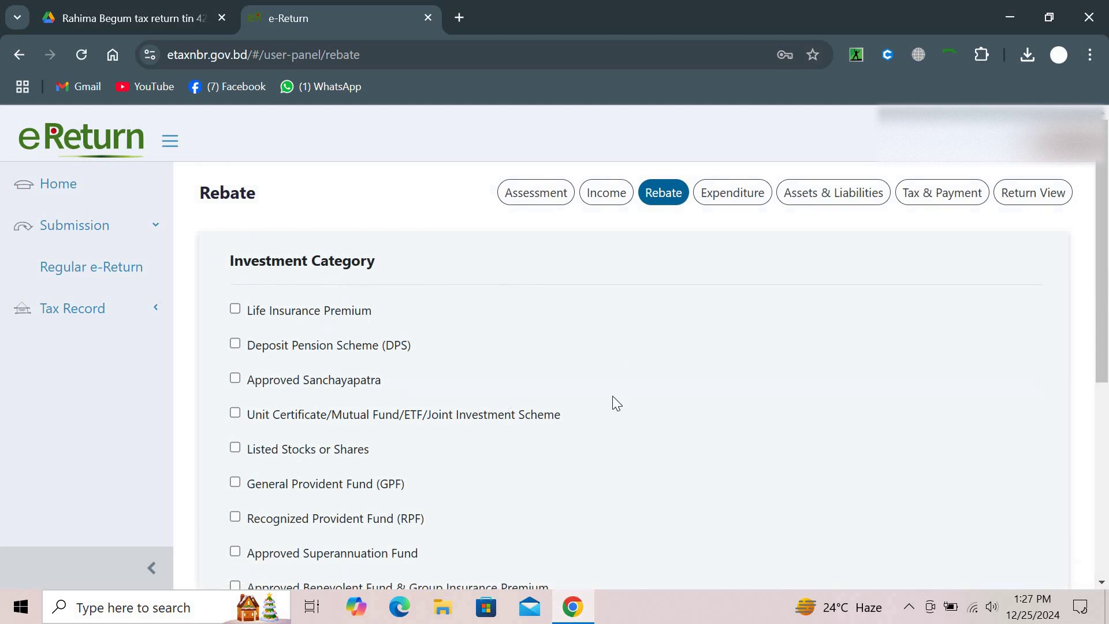
{"action": "scroll", "coordinate": [635, 414], "scroll_direction": "down", "scroll_amount": 6}
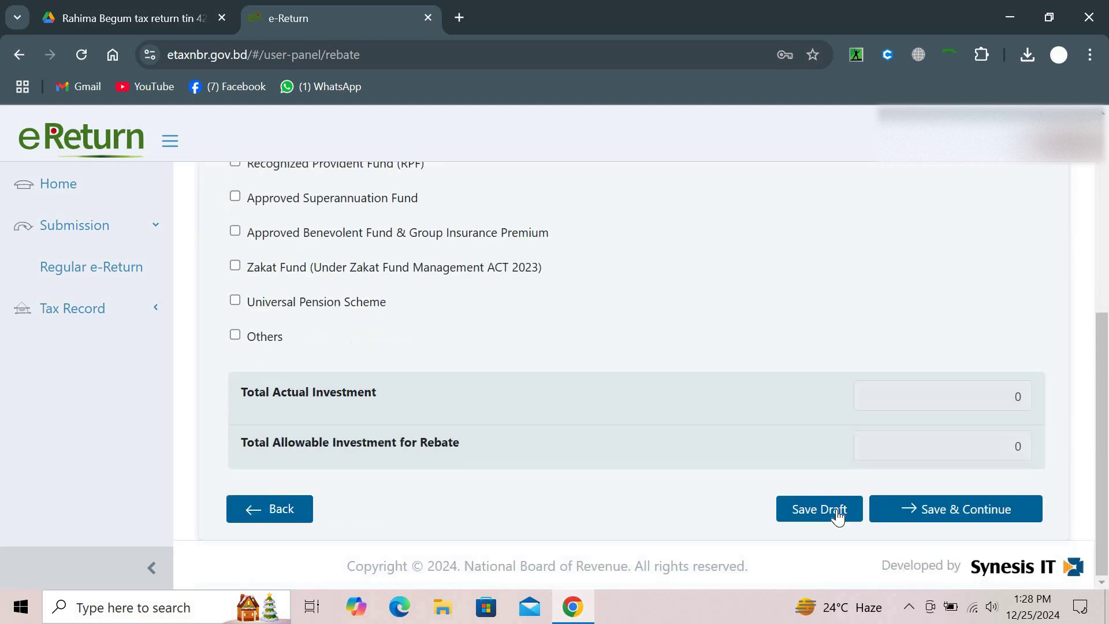
{"action": "left_click", "coordinate": [927, 515]}
Go back to the assessment section and save its answers
{"action": "scroll", "coordinate": [713, 265], "scroll_direction": "up", "scroll_amount": 6}
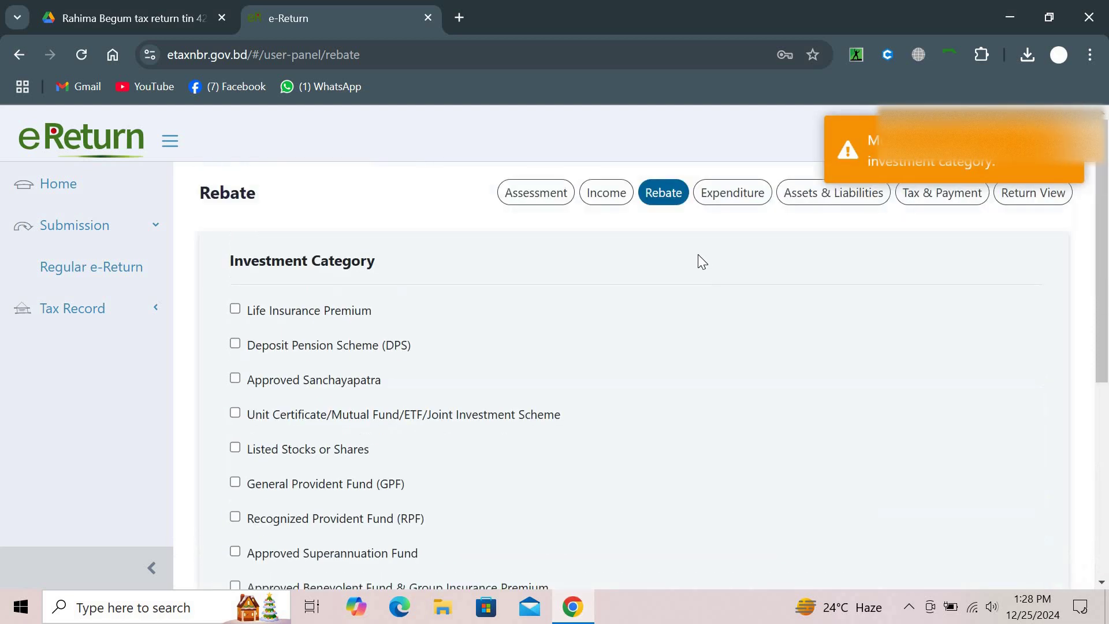
{"action": "left_click", "coordinate": [617, 200]}
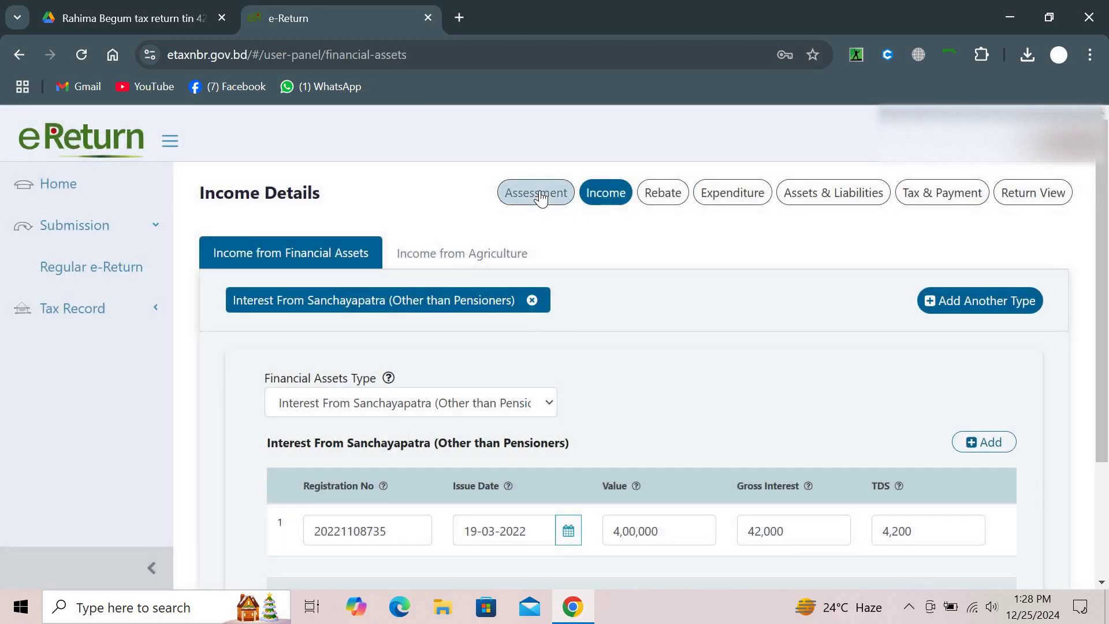
{"action": "left_click", "coordinate": [540, 193]}
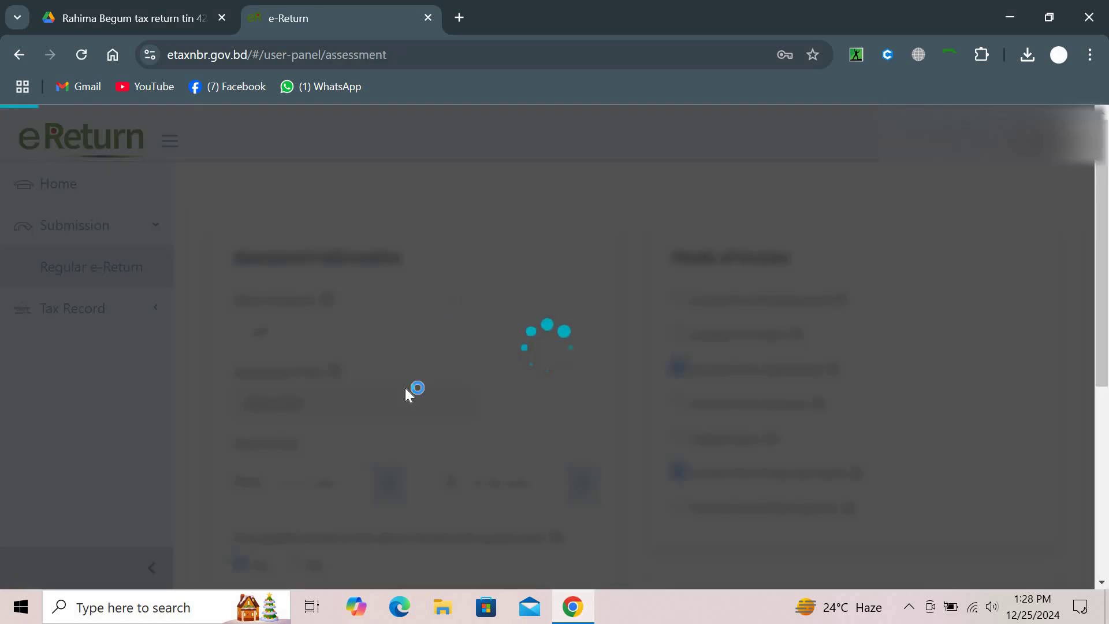
{"action": "scroll", "coordinate": [329, 316], "scroll_direction": "down", "scroll_amount": 5}
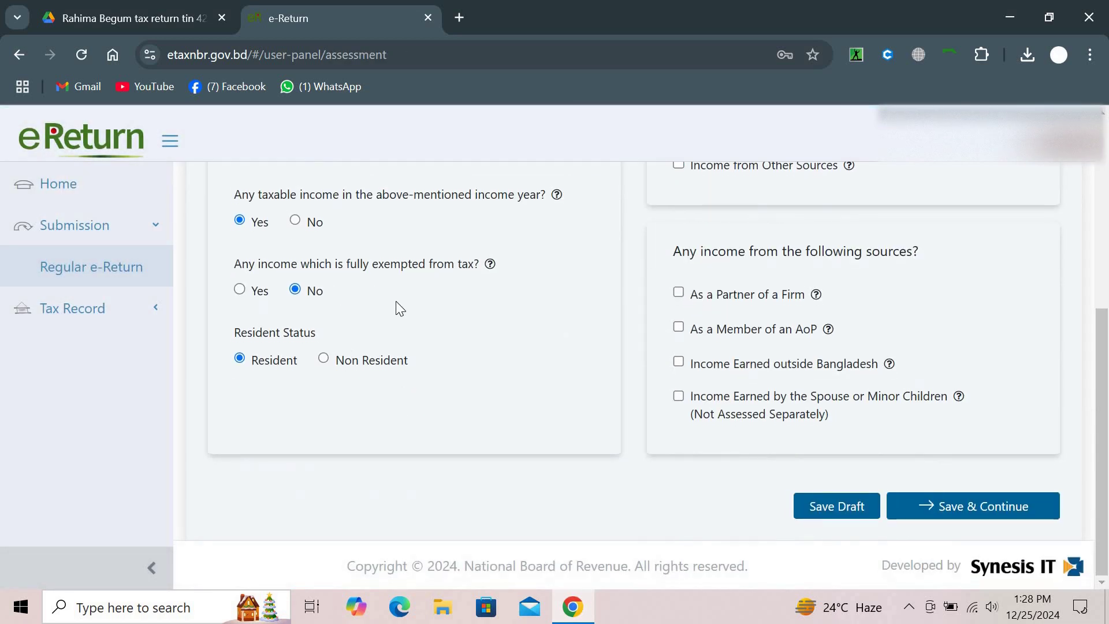
{"action": "scroll", "coordinate": [552, 382], "scroll_direction": "up", "scroll_amount": 3}
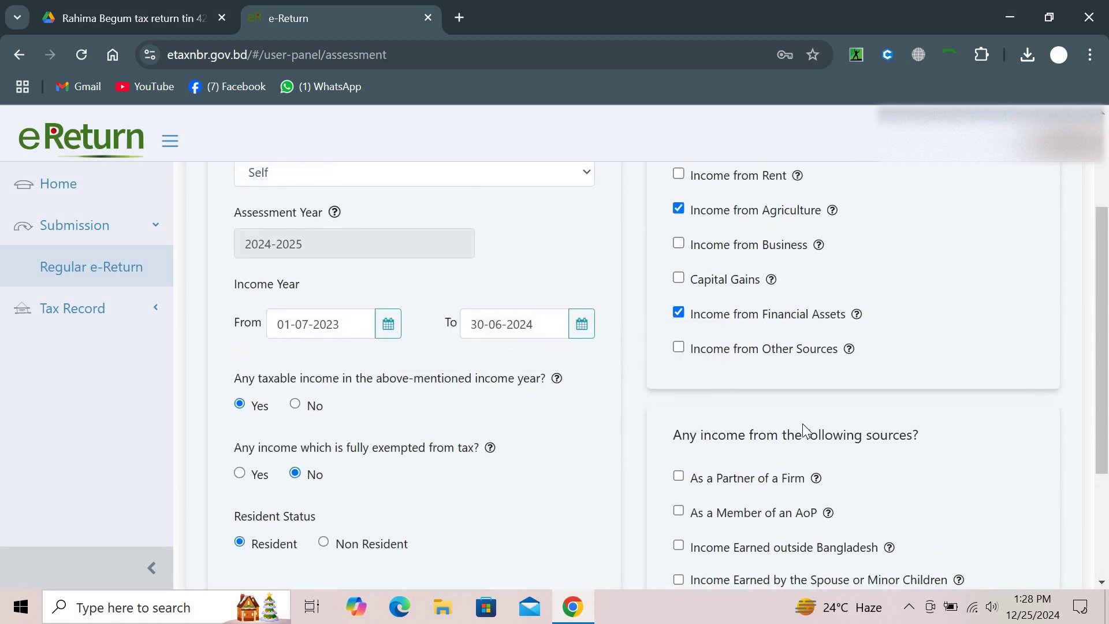
{"action": "scroll", "coordinate": [806, 432], "scroll_direction": "down", "scroll_amount": 3}
{"action": "left_click", "coordinate": [907, 506]}
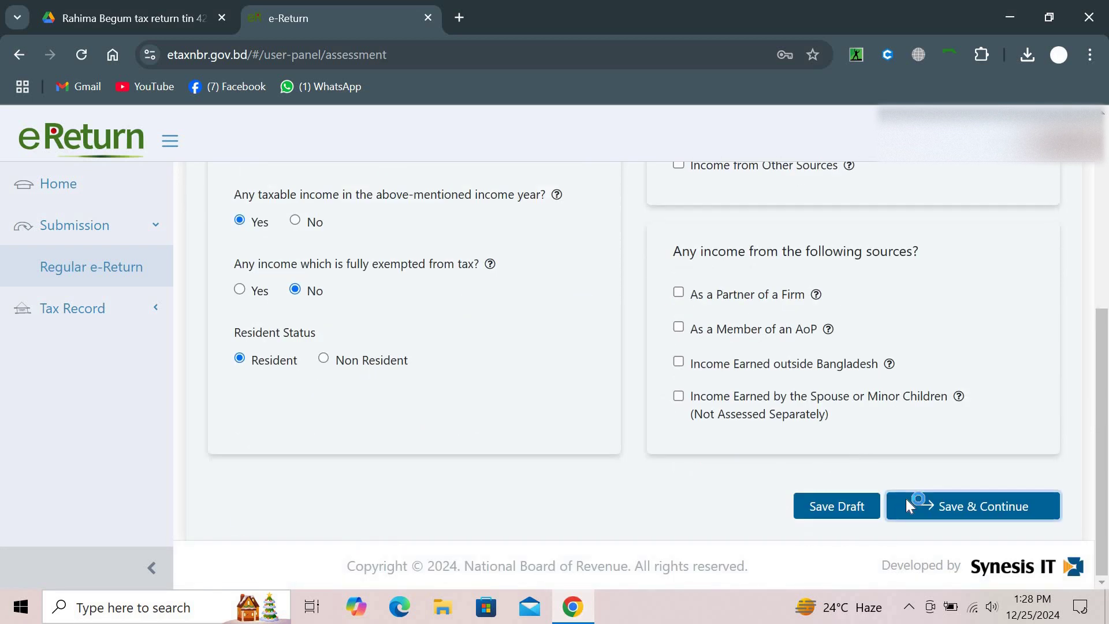
Answer No to 'Claim tax rebate for investment?' and confirm removing all rebate data
{"action": "scroll", "coordinate": [477, 466], "scroll_direction": "down", "scroll_amount": 3}
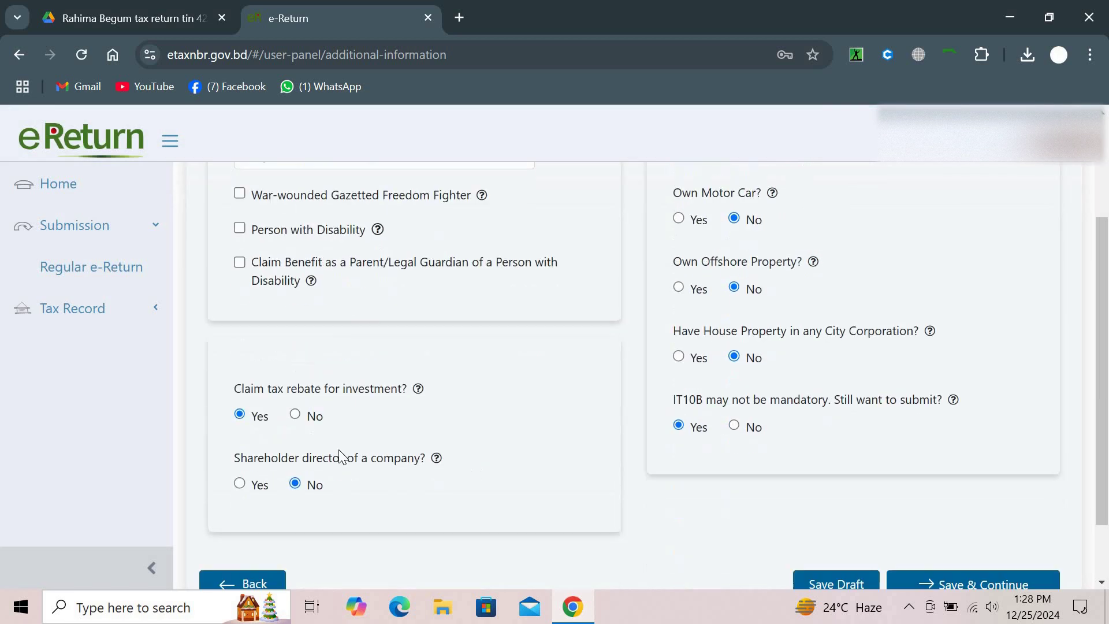
{"action": "left_click", "coordinate": [295, 414]}
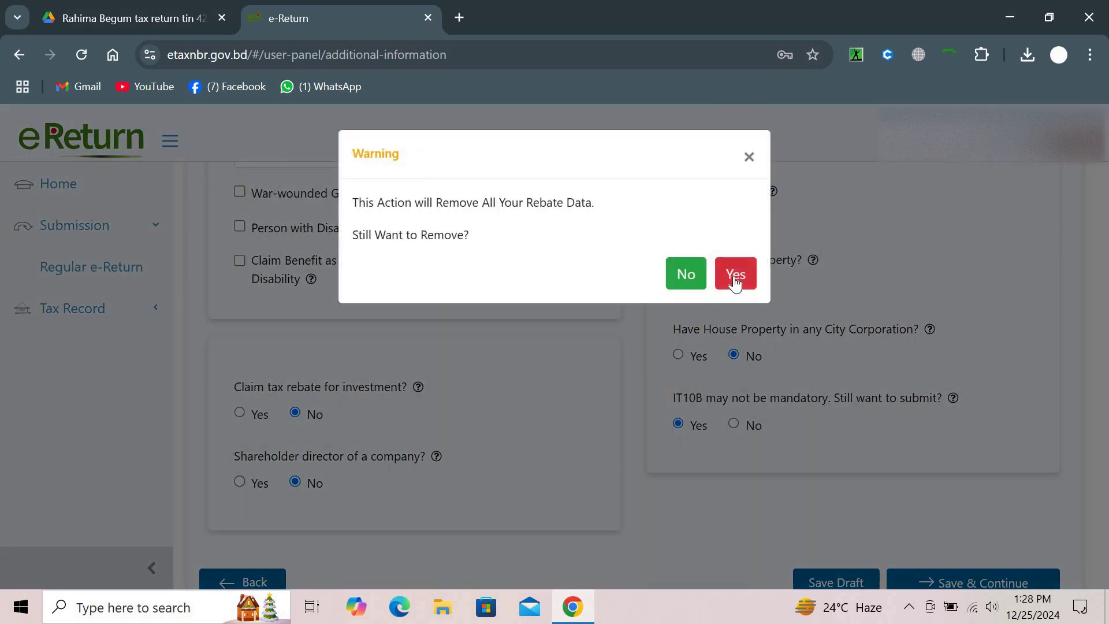
{"action": "left_click", "coordinate": [735, 276]}
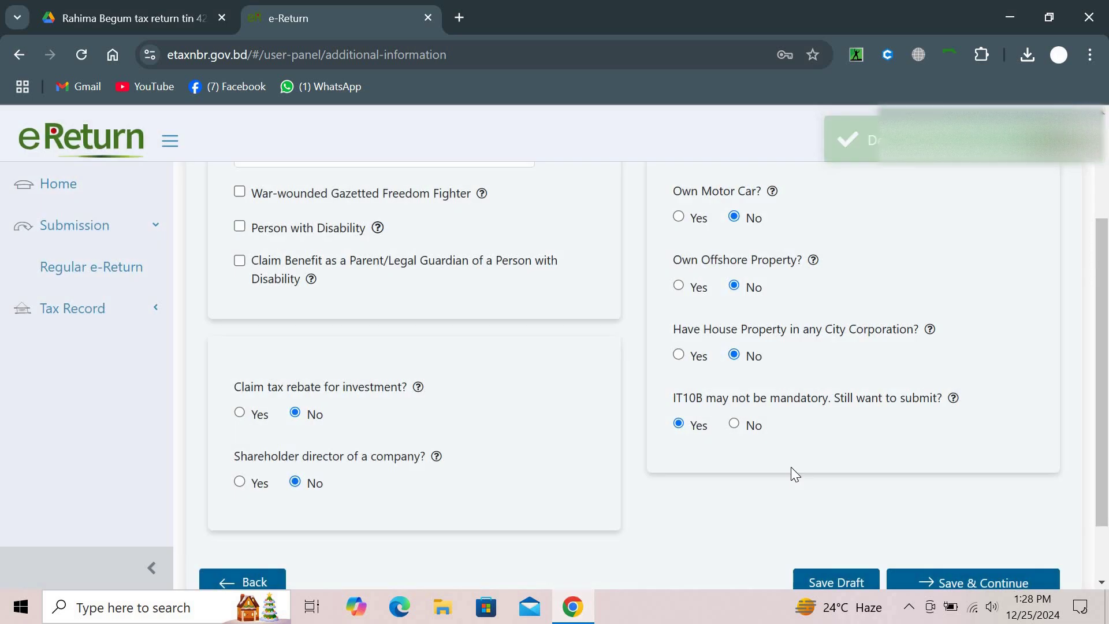
{"action": "scroll", "coordinate": [837, 471], "scroll_direction": "down", "scroll_amount": 2}
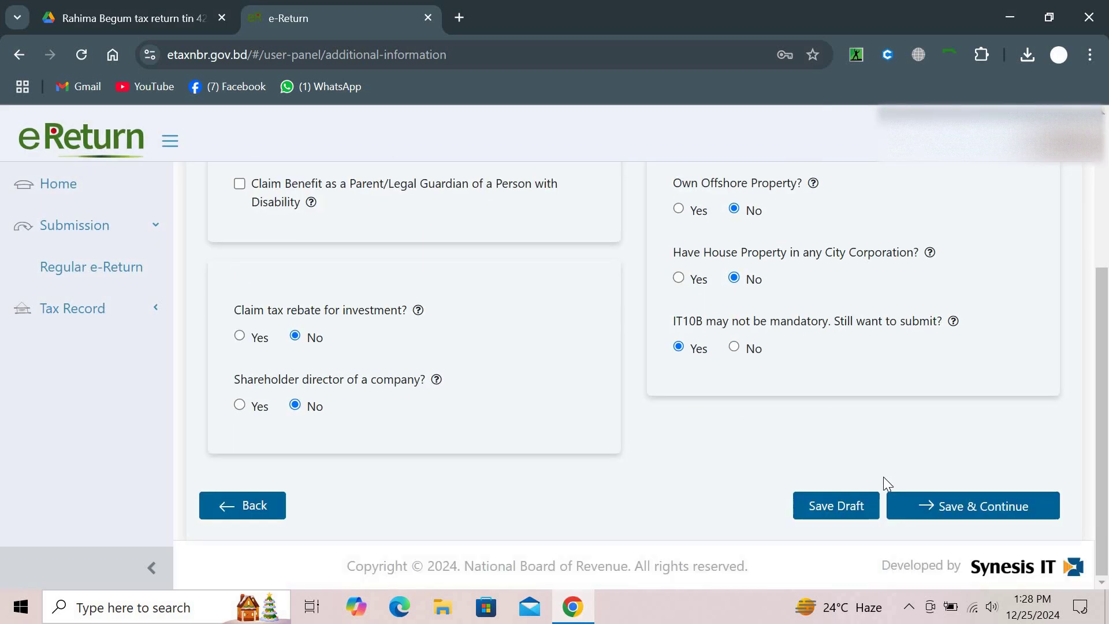
Save Additional Information, Financial Assets and Agriculture income pages to reach Expenditure
{"action": "left_click", "coordinate": [930, 507]}
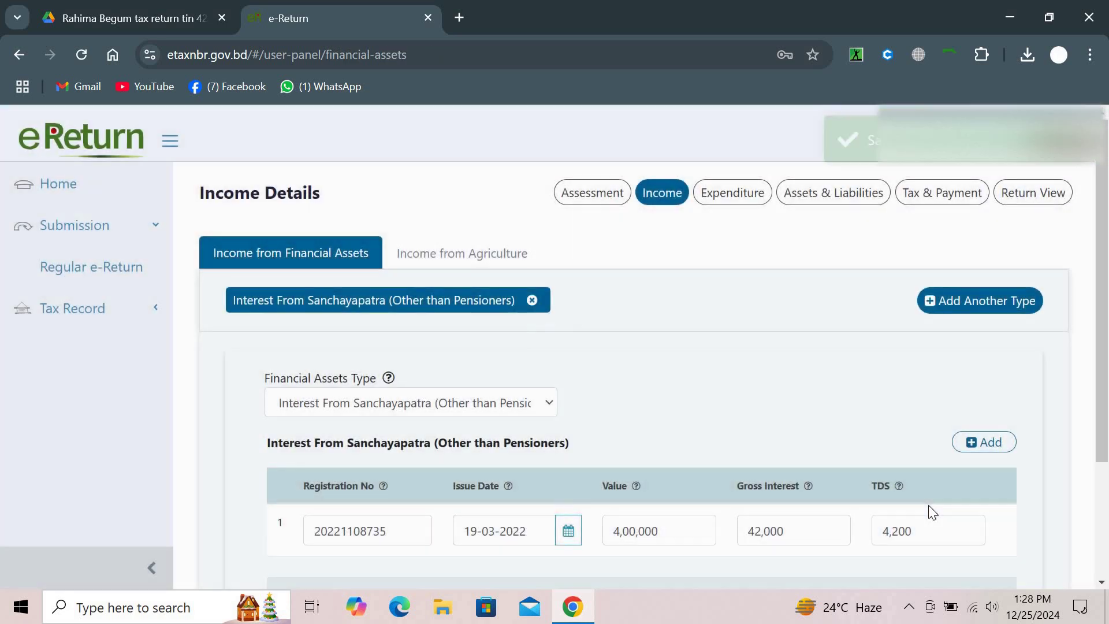
{"action": "scroll", "coordinate": [929, 508], "scroll_direction": "down", "scroll_amount": 2}
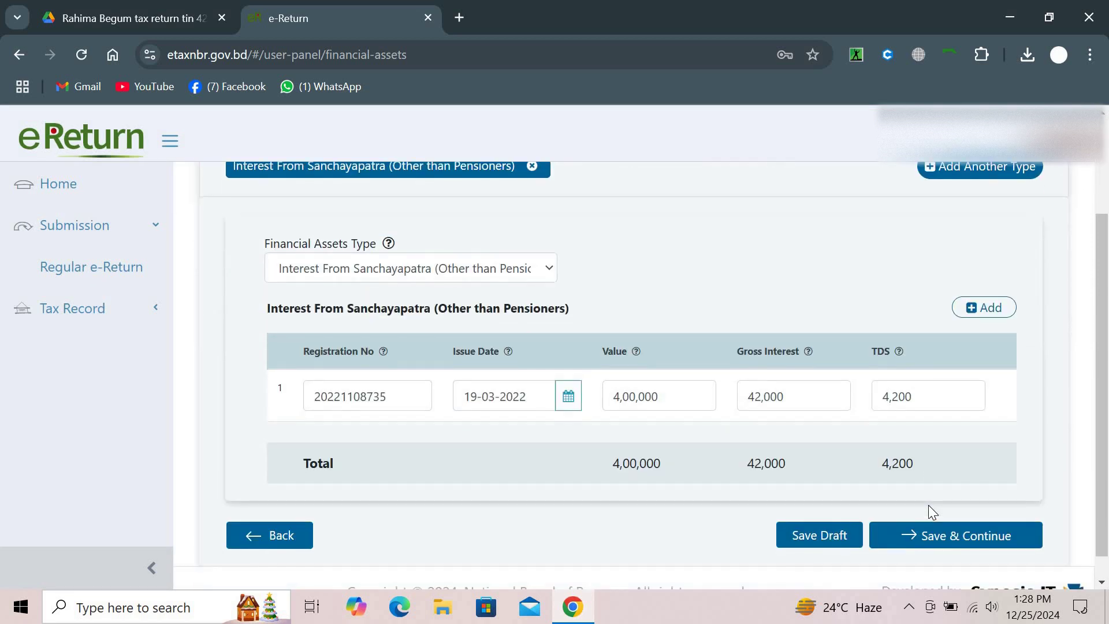
{"action": "left_click", "coordinate": [926, 536]}
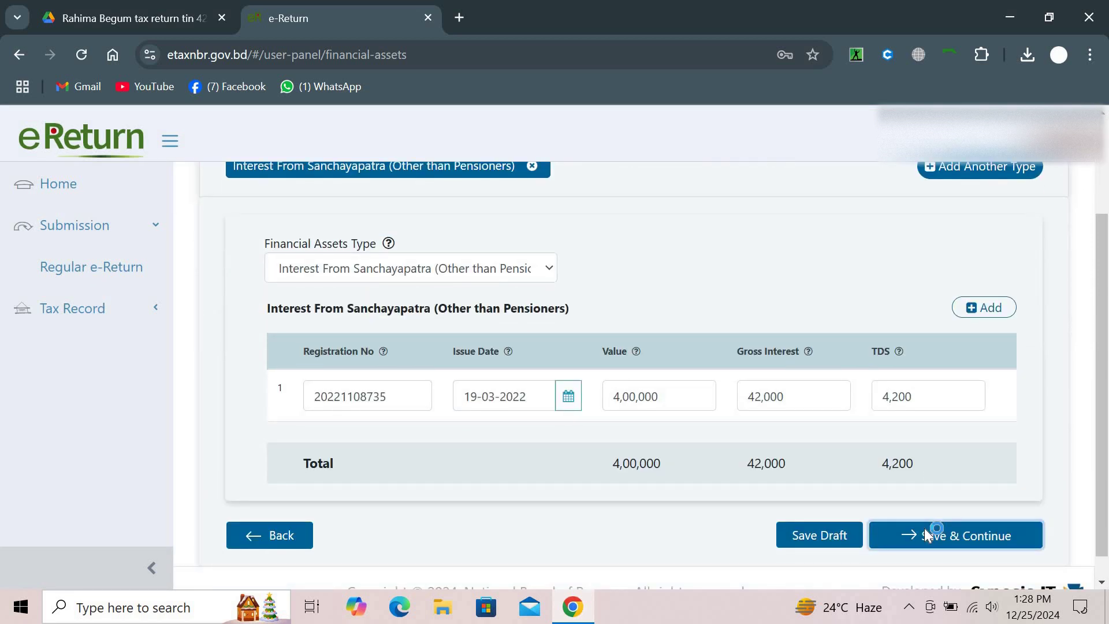
{"action": "scroll", "coordinate": [924, 528], "scroll_direction": "down", "scroll_amount": 7}
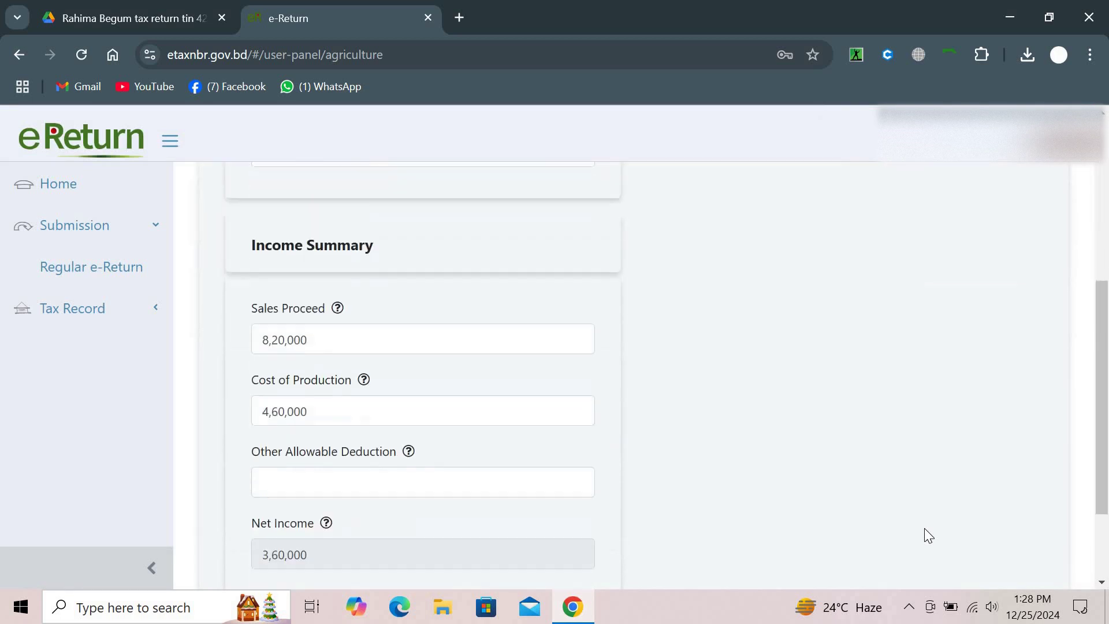
{"action": "left_click", "coordinate": [929, 510]}
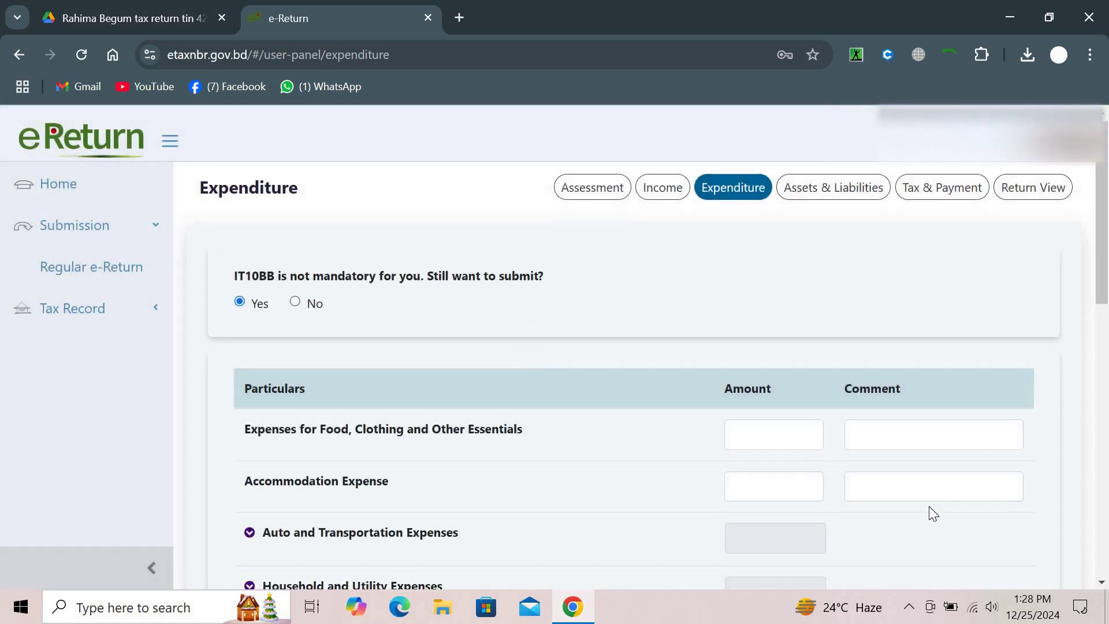
{"action": "scroll", "coordinate": [931, 511], "scroll_direction": "down", "scroll_amount": 3}
{"action": "scroll", "coordinate": [934, 513], "scroll_direction": "up", "scroll_amount": 3}
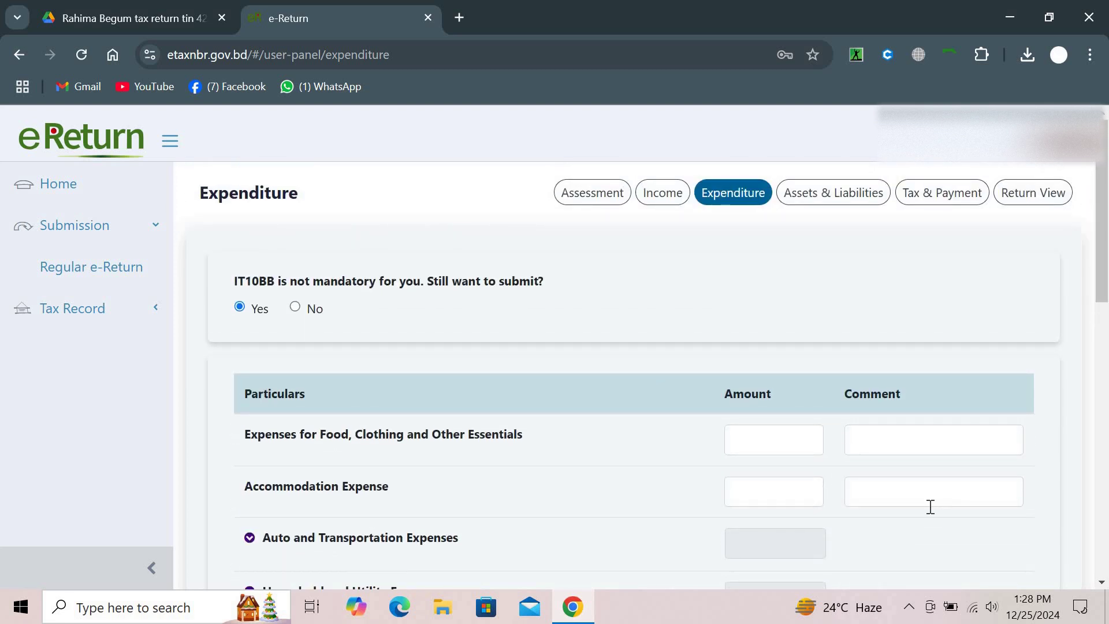
{"action": "scroll", "coordinate": [722, 421], "scroll_direction": "down", "scroll_amount": 3}
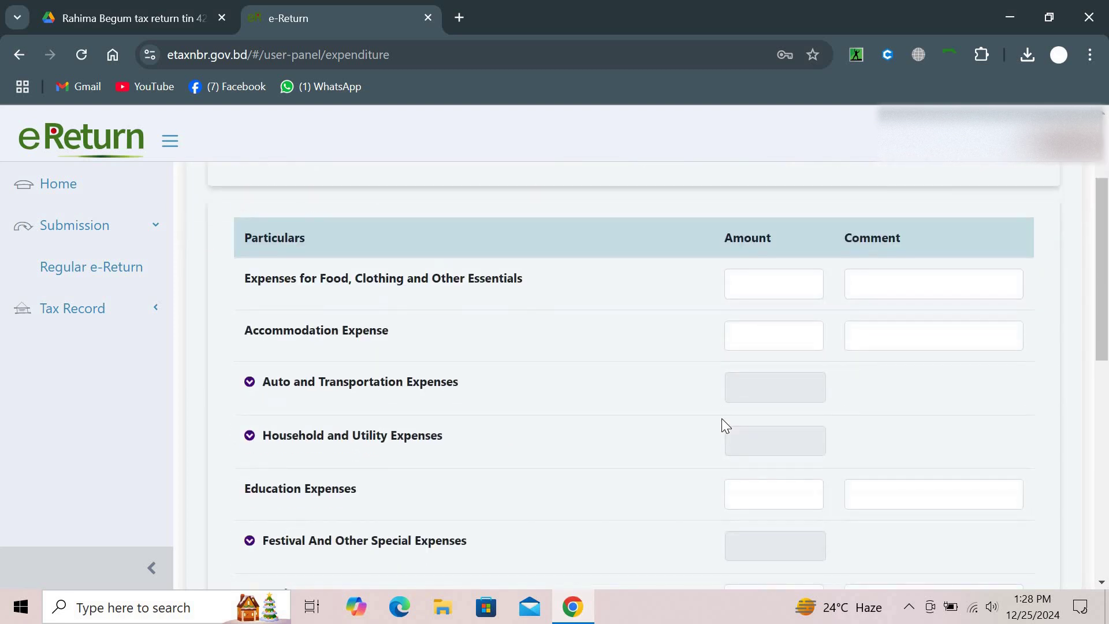
Enter food and essentials 36,000 and other transportation 5,000 under Auto and Transportation
{"action": "left_click", "coordinate": [253, 382]}
{"action": "left_click", "coordinate": [776, 290]}
{"action": "type", "text": "36,0"}
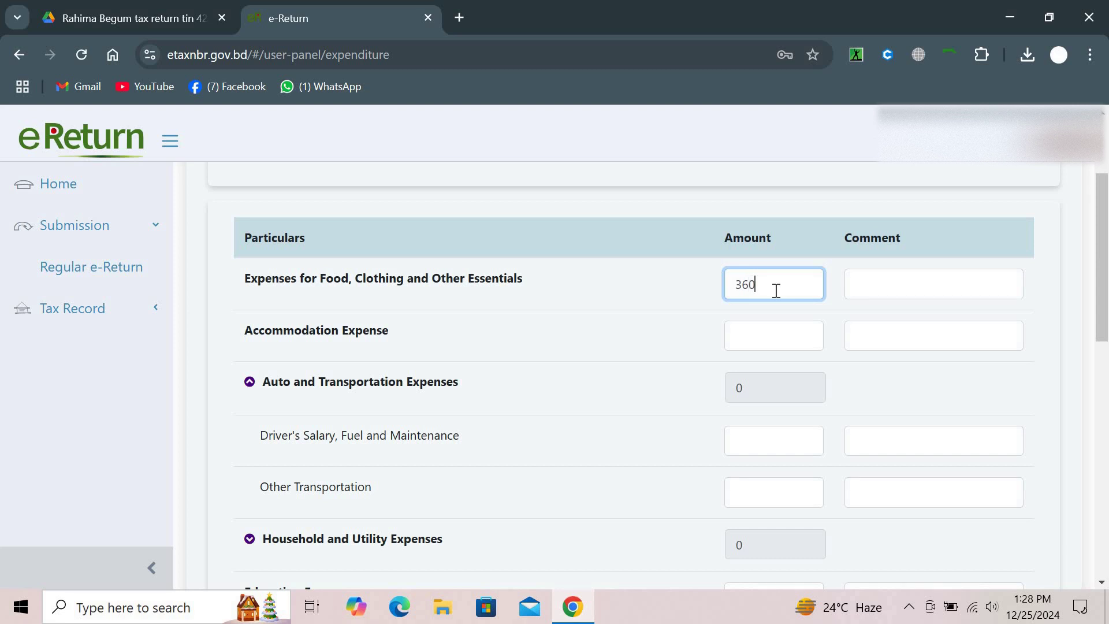
{"action": "type", "text": "00"}
{"action": "scroll", "coordinate": [772, 479], "scroll_direction": "down", "scroll_amount": 1}
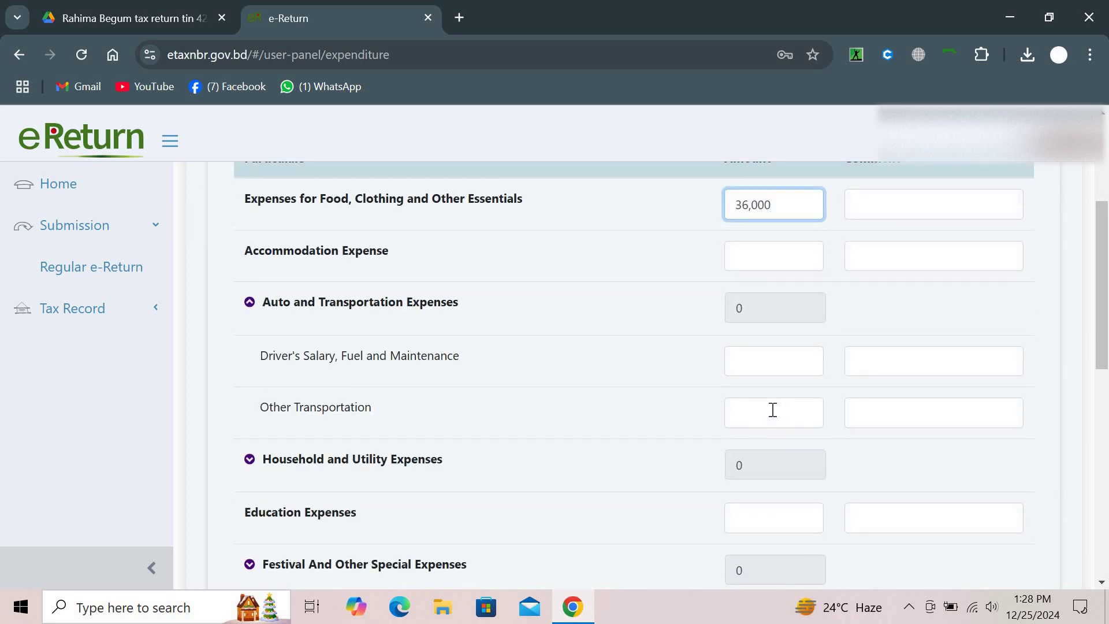
{"action": "left_click", "coordinate": [773, 409]}
{"action": "type", "text": "5000"}
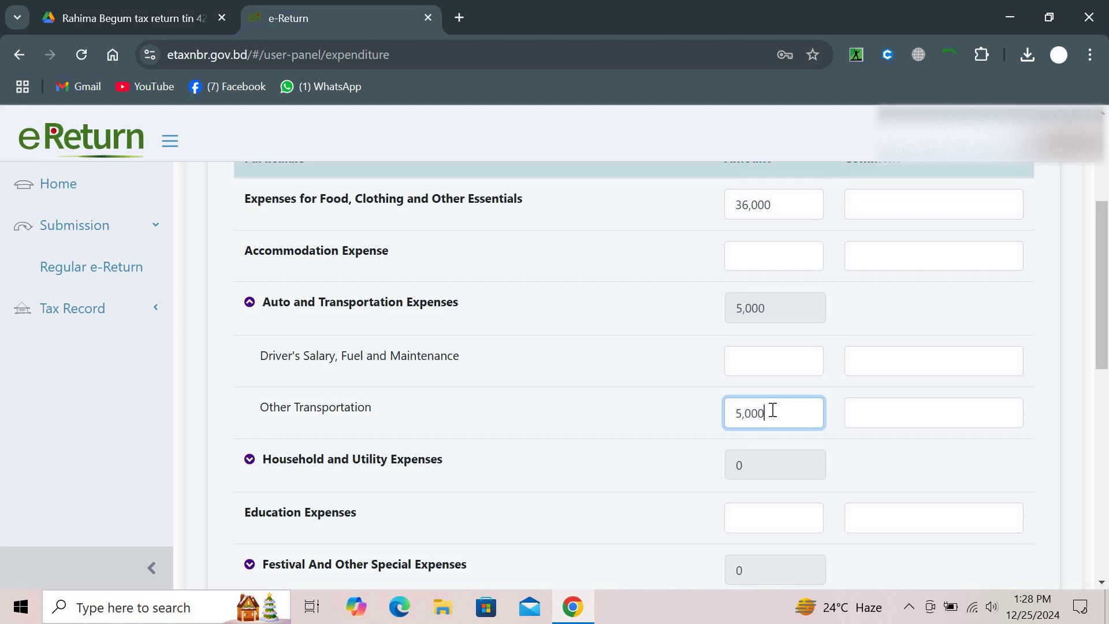
Enter 4,200 as tax paid and save the Expenditure page
{"action": "scroll", "coordinate": [773, 410], "scroll_direction": "down", "scroll_amount": 2}
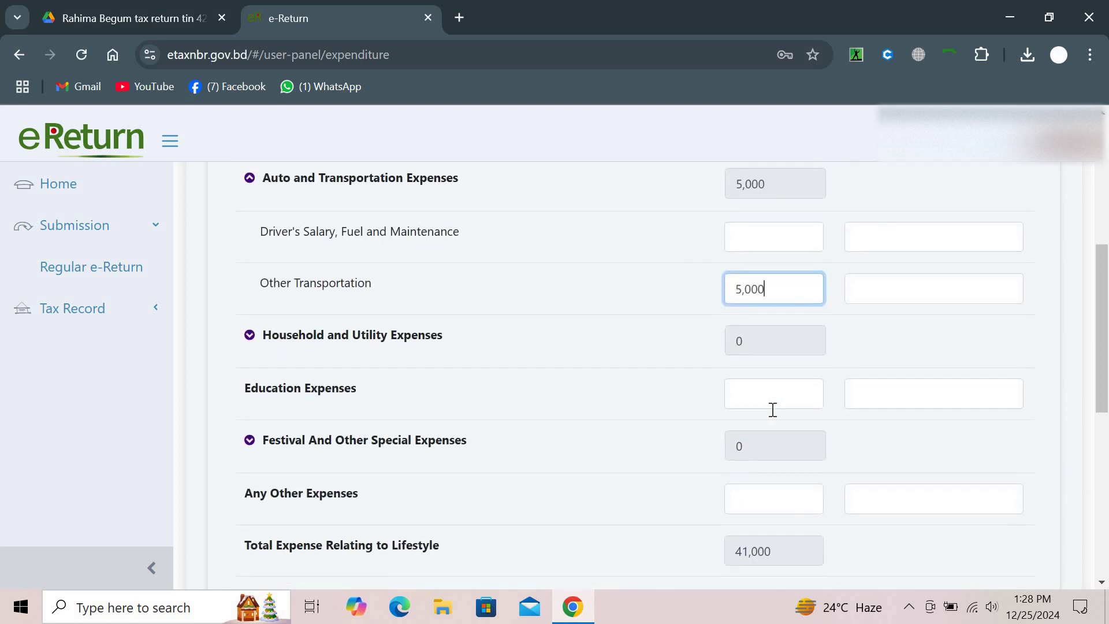
{"action": "scroll", "coordinate": [773, 410], "scroll_direction": "down", "scroll_amount": 3}
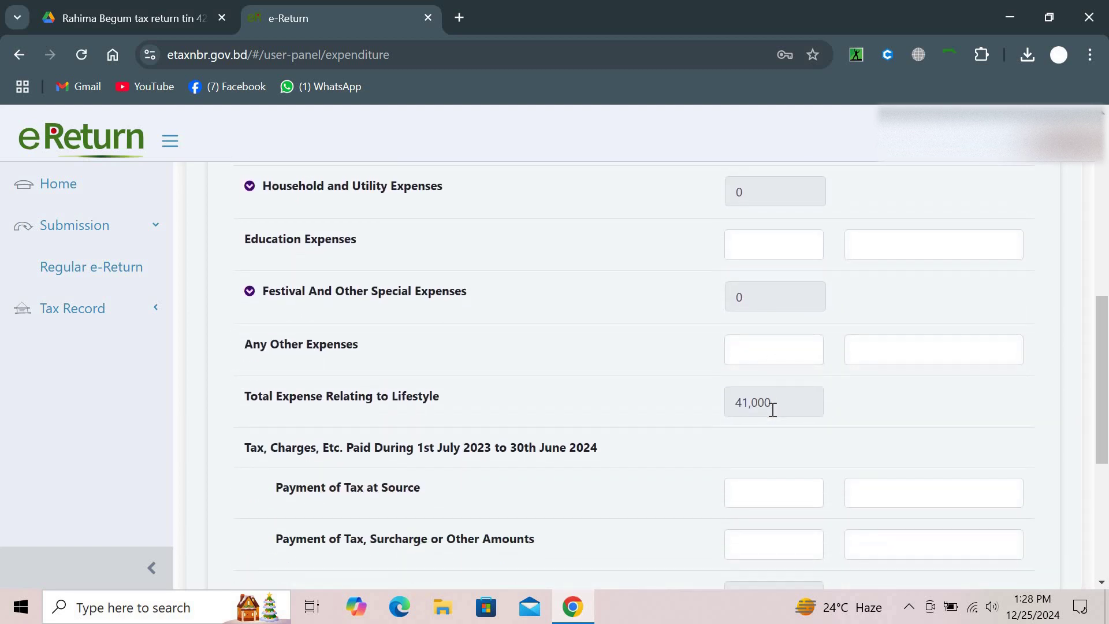
{"action": "scroll", "coordinate": [773, 410], "scroll_direction": "down", "scroll_amount": 1}
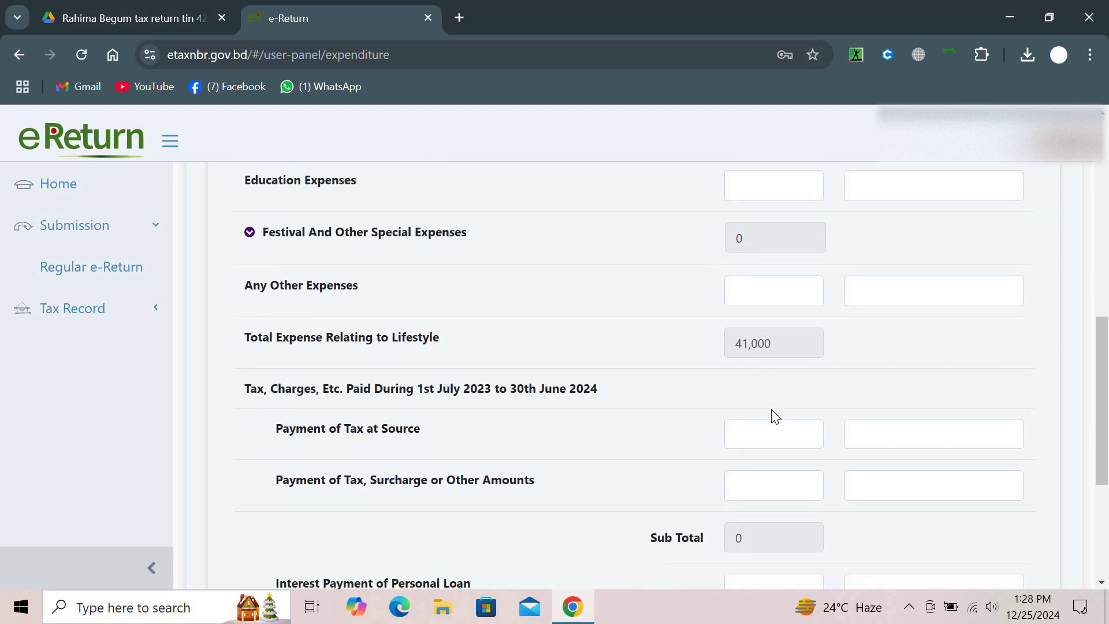
{"action": "scroll", "coordinate": [774, 411], "scroll_direction": "down", "scroll_amount": 1}
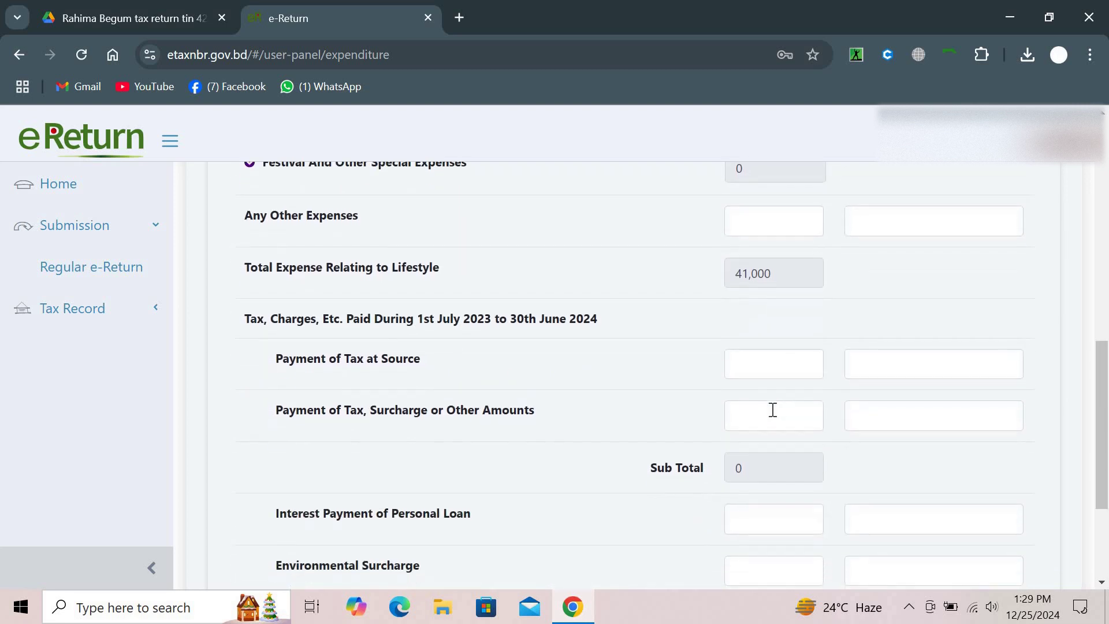
{"action": "scroll", "coordinate": [773, 409], "scroll_direction": "down", "scroll_amount": 1}
{"action": "scroll", "coordinate": [773, 409], "scroll_direction": "down", "scroll_amount": 1}
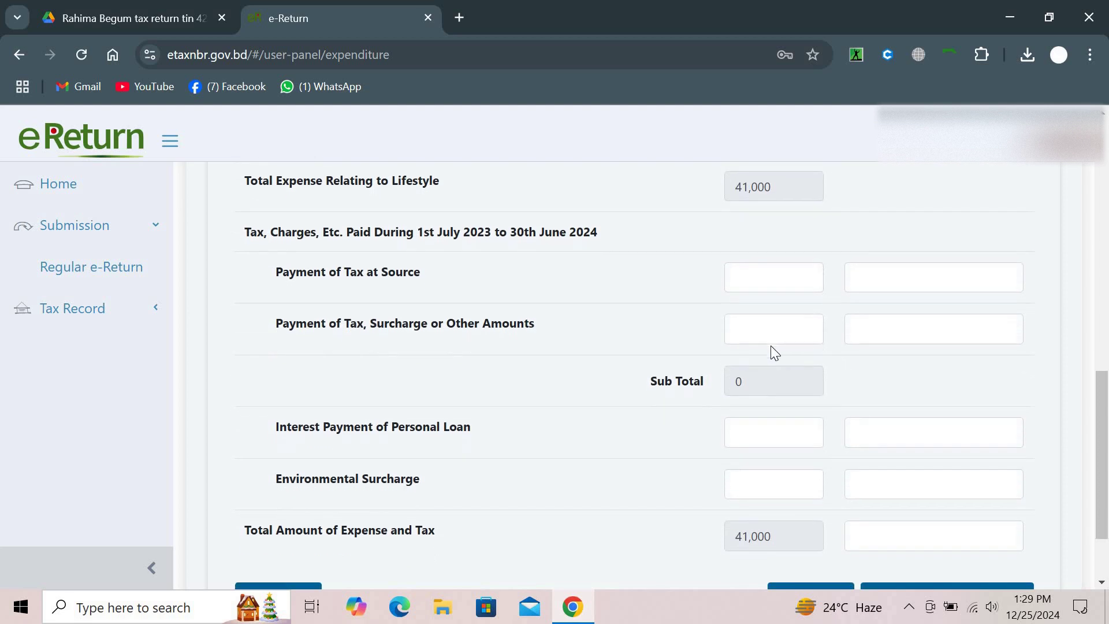
{"action": "left_click", "coordinate": [764, 328]}
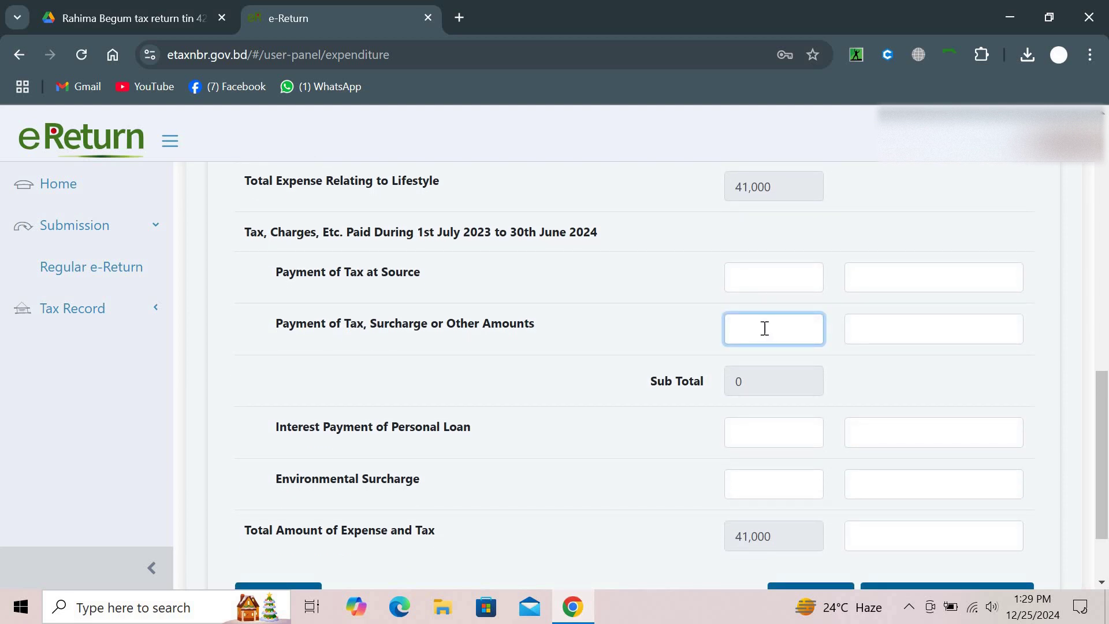
{"action": "type", "text": "4200"}
{"action": "scroll", "coordinate": [764, 328], "scroll_direction": "down", "scroll_amount": 2}
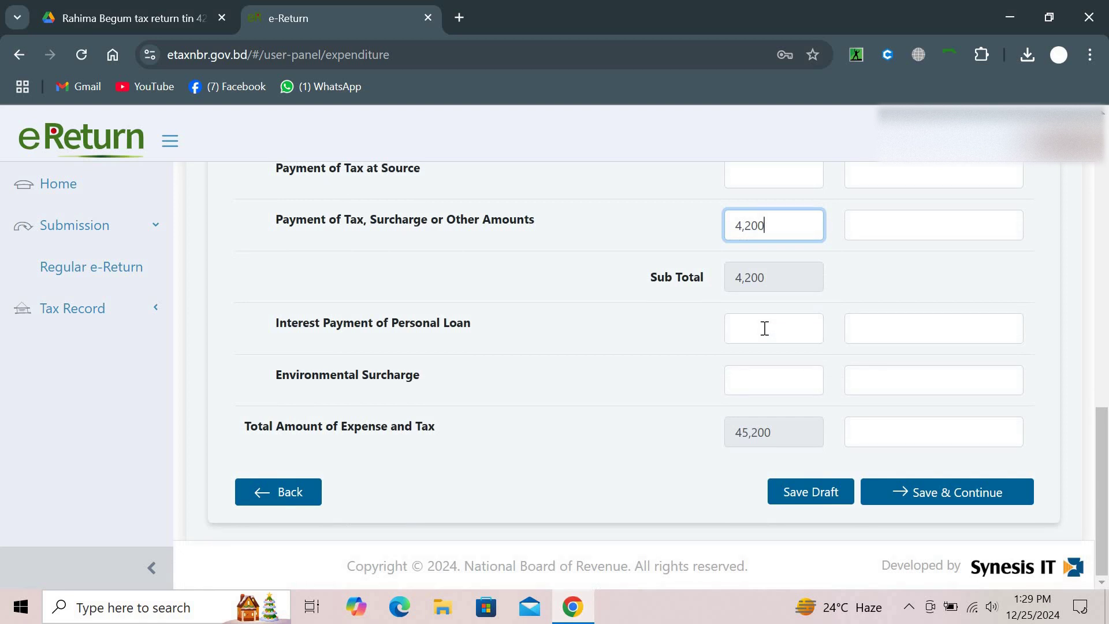
{"action": "left_click", "coordinate": [906, 489]}
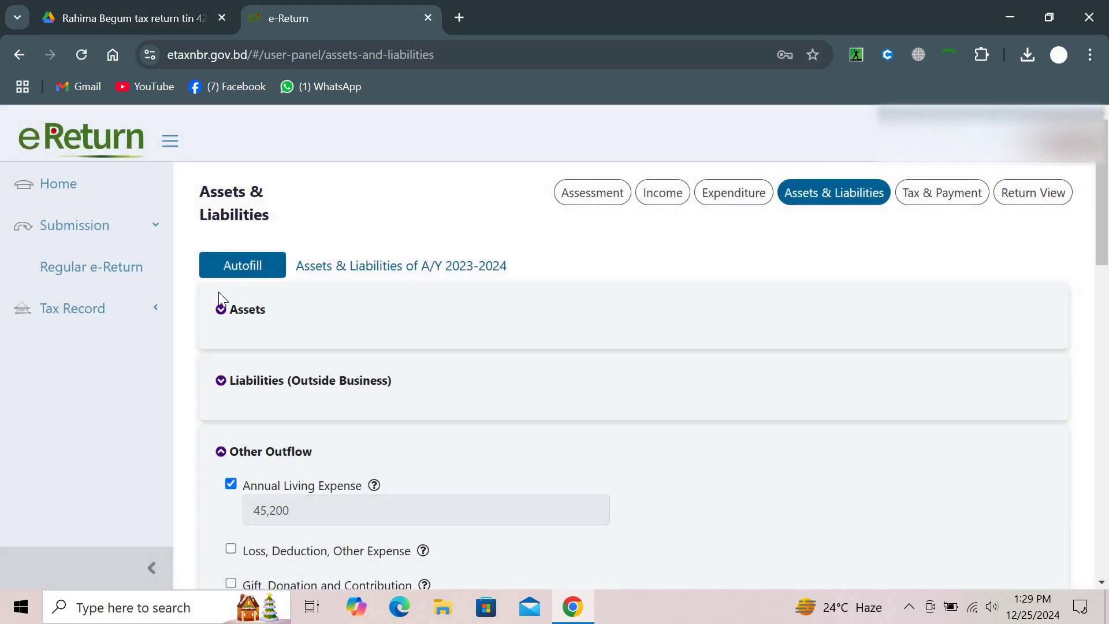
Scroll to Net Wealth of Previous Income Year and select its input field
{"action": "scroll", "coordinate": [221, 309], "scroll_direction": "down", "scroll_amount": 10}
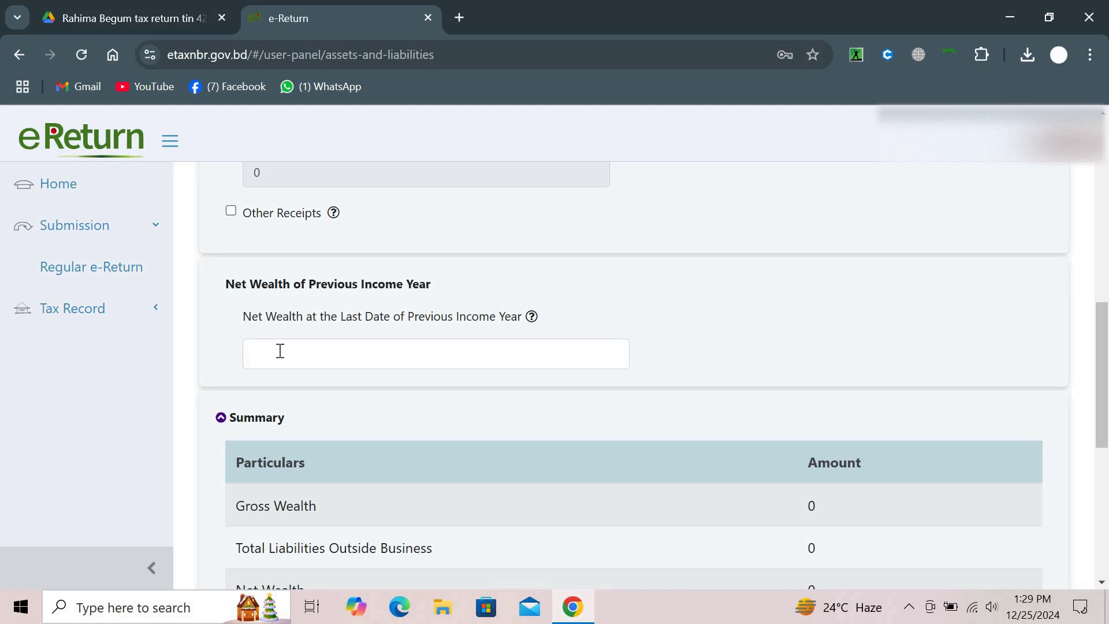
{"action": "left_click", "coordinate": [282, 354]}
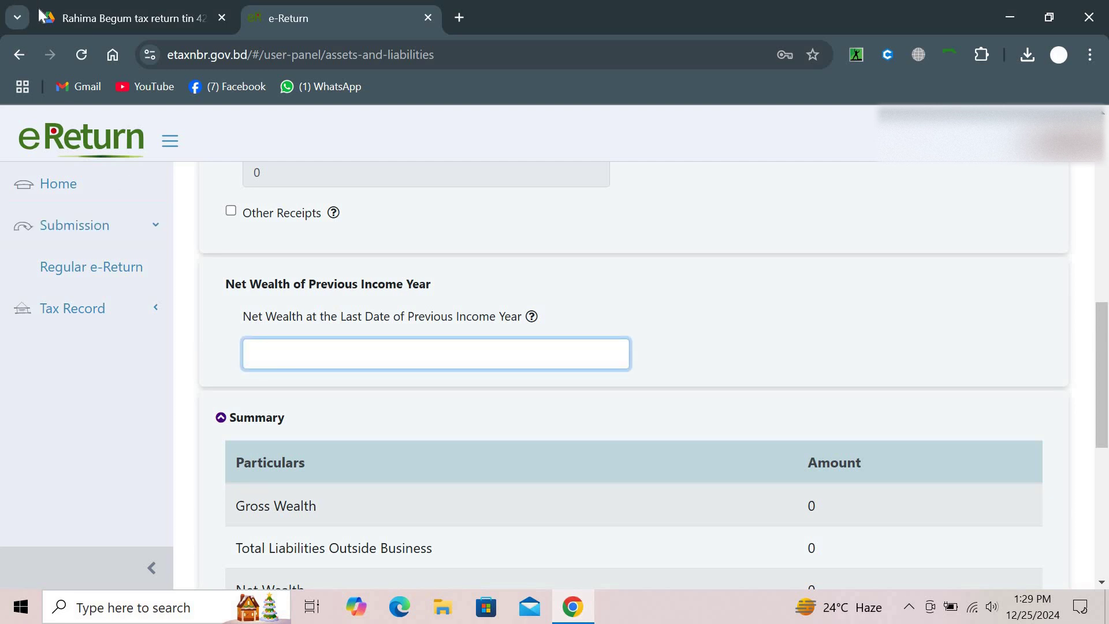
{"action": "left_click", "coordinate": [129, 30]}
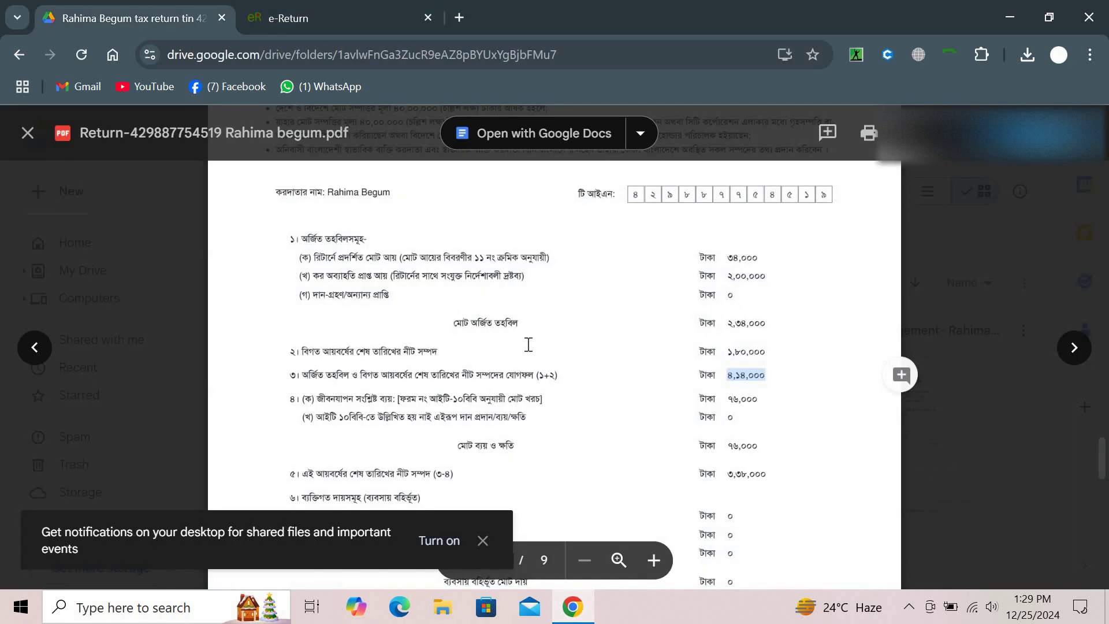
{"action": "scroll", "coordinate": [531, 348], "scroll_direction": "down", "scroll_amount": 10}
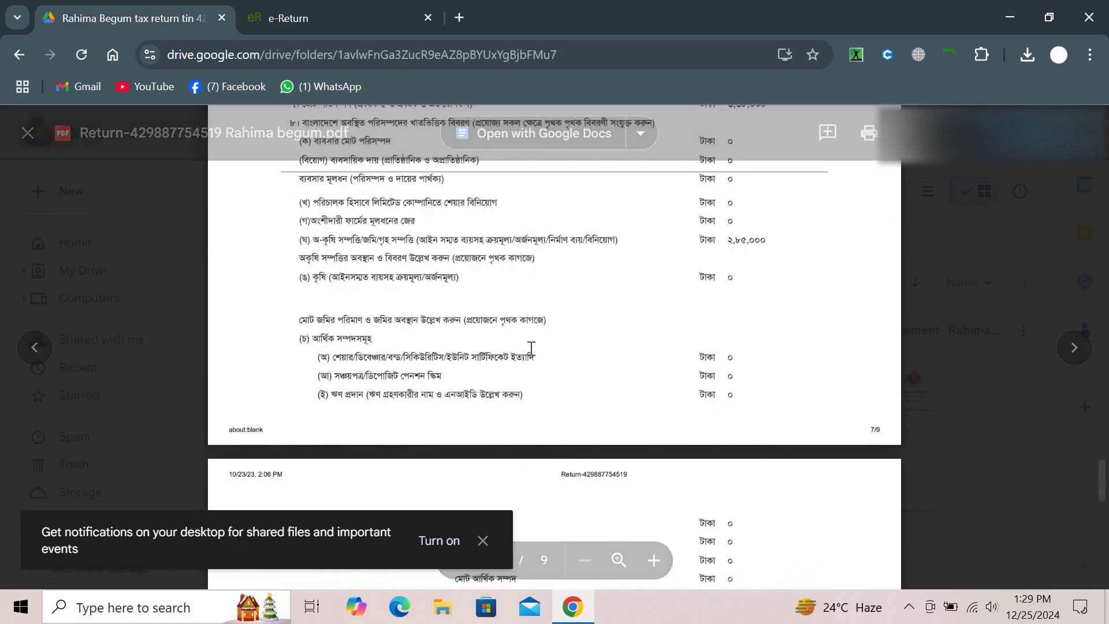
{"action": "scroll", "coordinate": [532, 348], "scroll_direction": "down", "scroll_amount": 4}
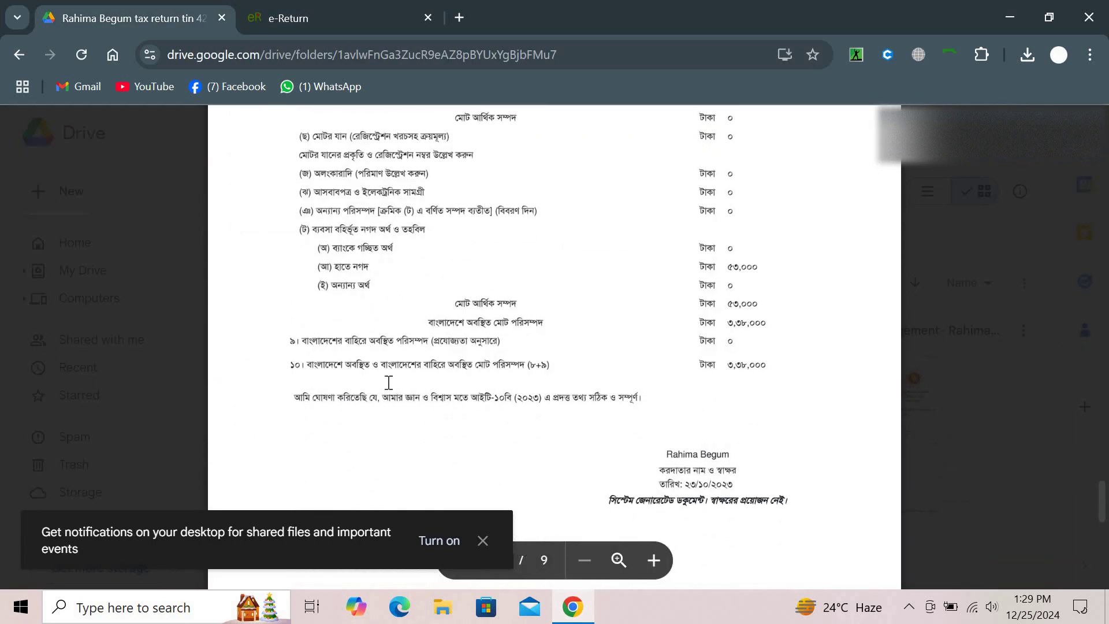
{"action": "left_click_drag", "start_coordinate": [329, 365], "coordinate": [785, 365]}
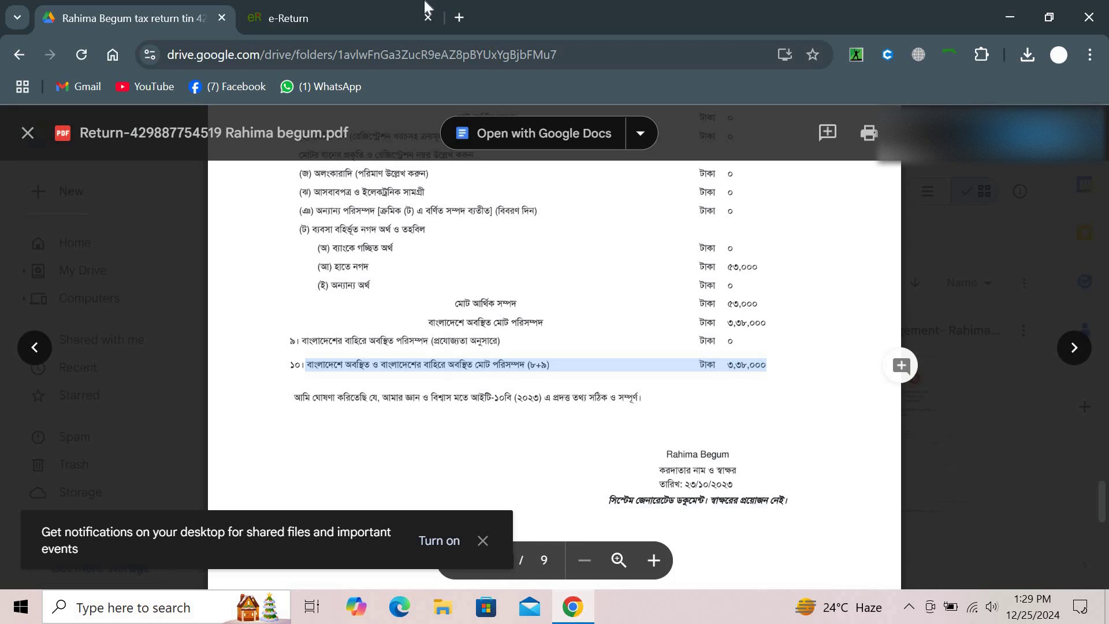
{"action": "left_click", "coordinate": [321, 8]}
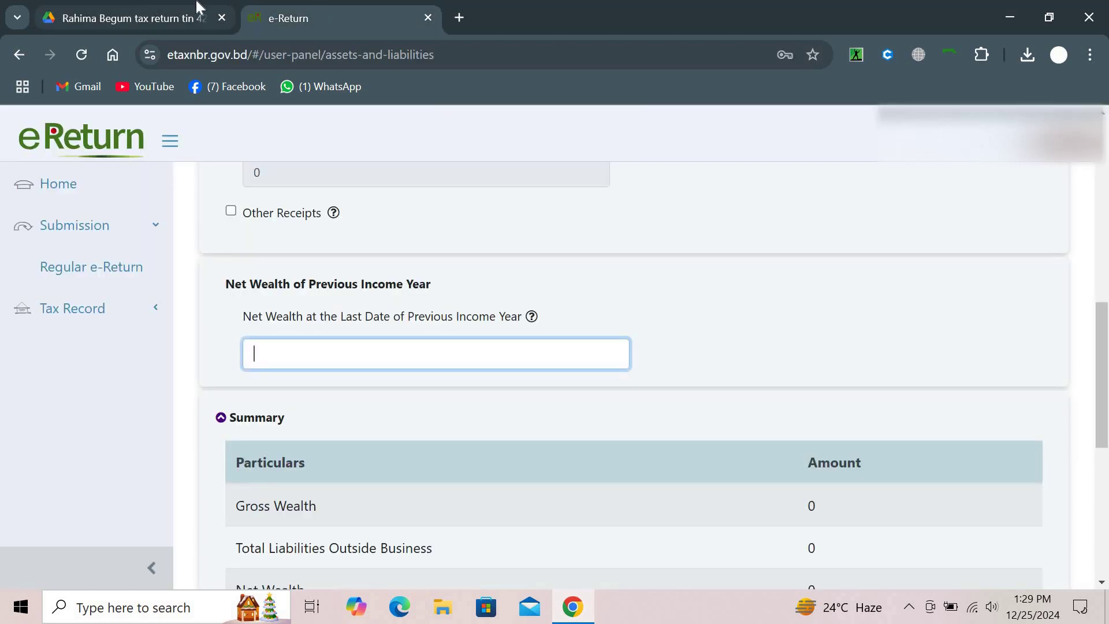
Enter 3,38,000 as previous-year net wealth and check the Summary's -3,38,000 change
{"action": "left_click", "coordinate": [196, 7]}
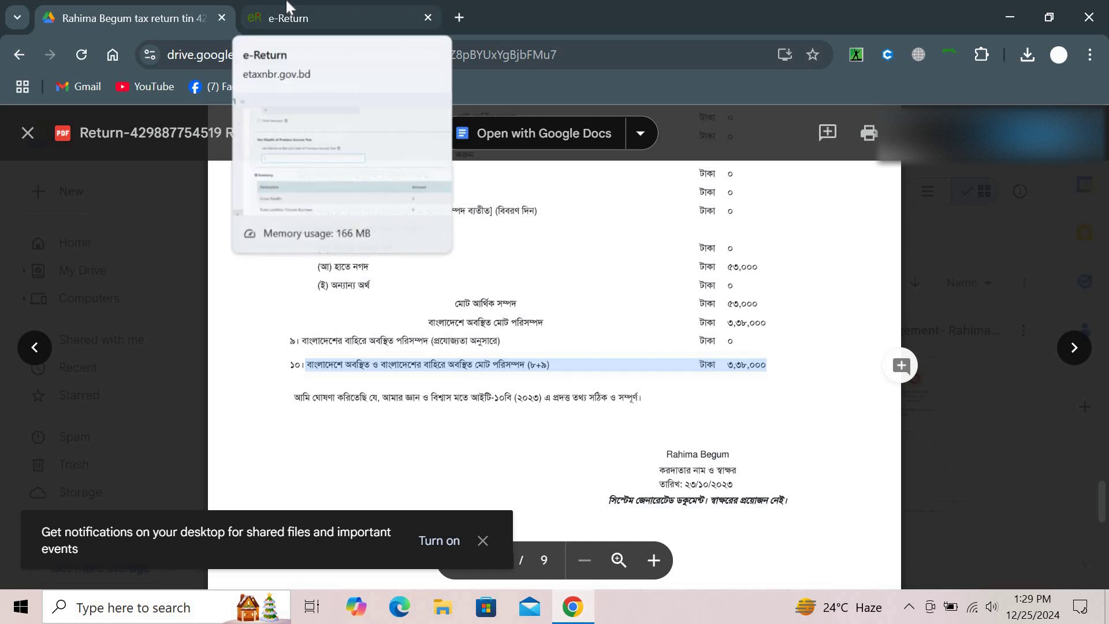
{"action": "left_click", "coordinate": [287, 8]}
{"action": "type", "text": "338000"}
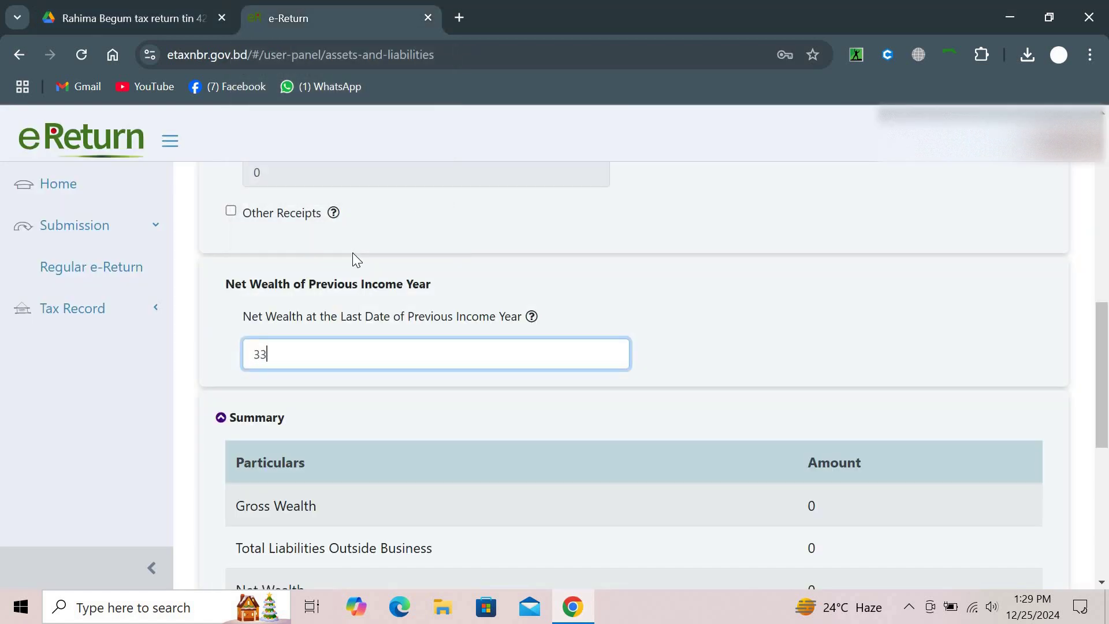
{"action": "left_click", "coordinate": [735, 317]}
{"action": "scroll", "coordinate": [737, 320], "scroll_direction": "down", "scroll_amount": 2}
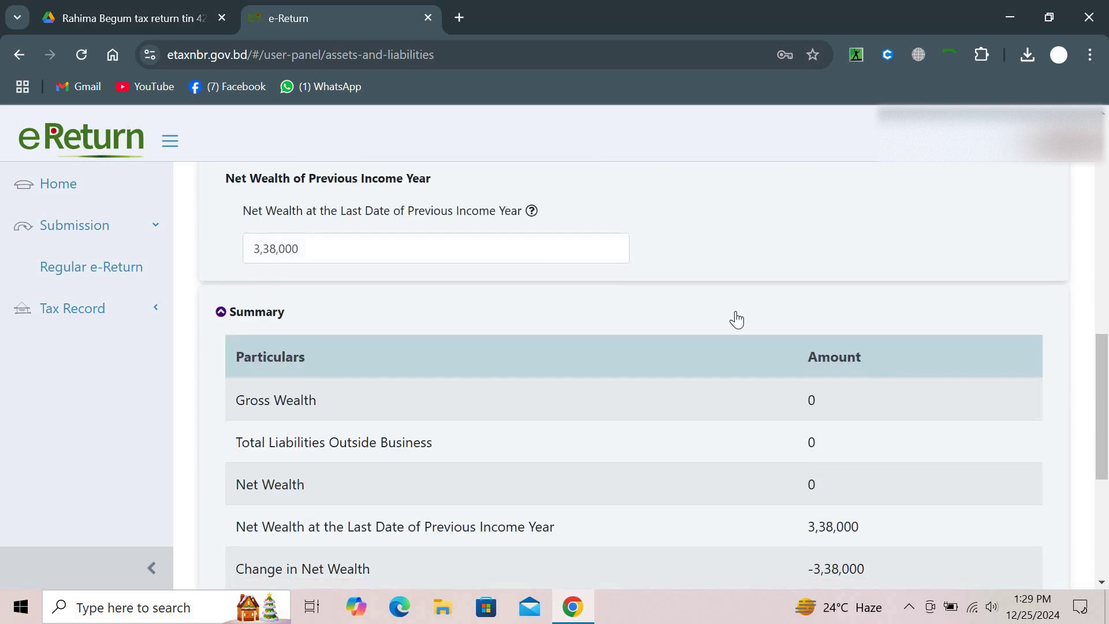
{"action": "scroll", "coordinate": [736, 320], "scroll_direction": "down", "scroll_amount": 5}
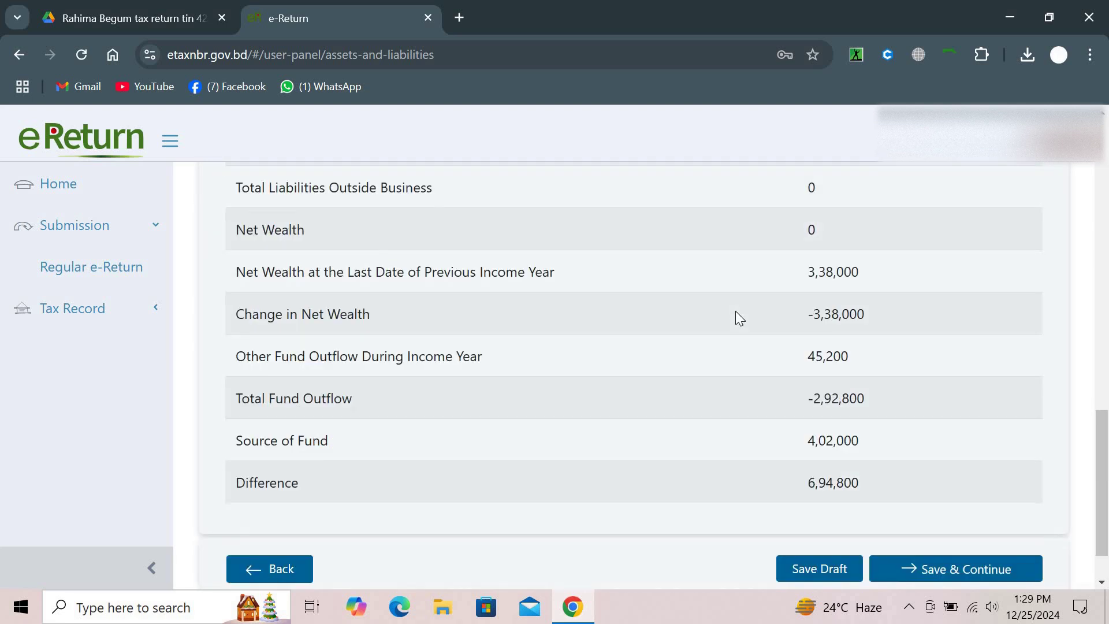
{"action": "scroll", "coordinate": [739, 318], "scroll_direction": "up", "scroll_amount": 15}
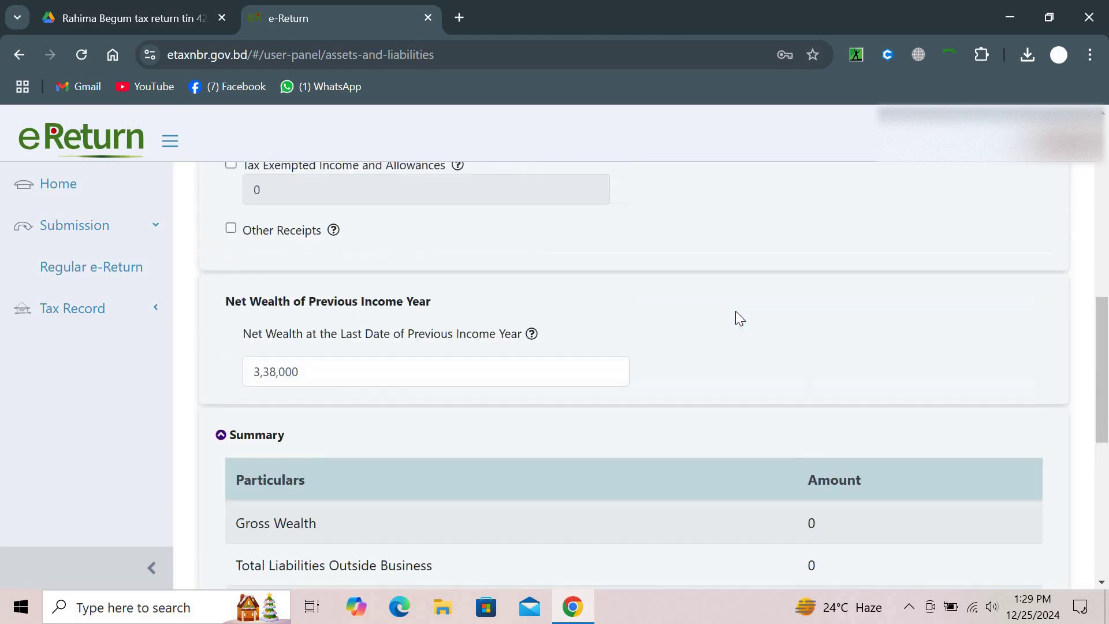
{"action": "scroll", "coordinate": [346, 231], "scroll_direction": "down", "scroll_amount": 2}
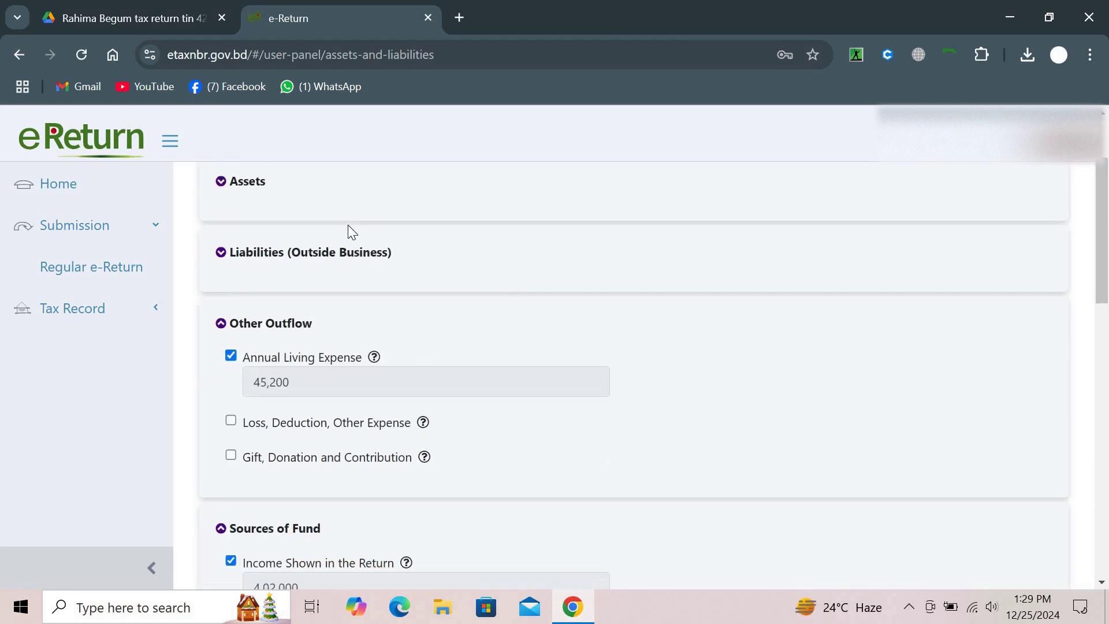
{"action": "scroll", "coordinate": [247, 271], "scroll_direction": "up", "scroll_amount": 2}
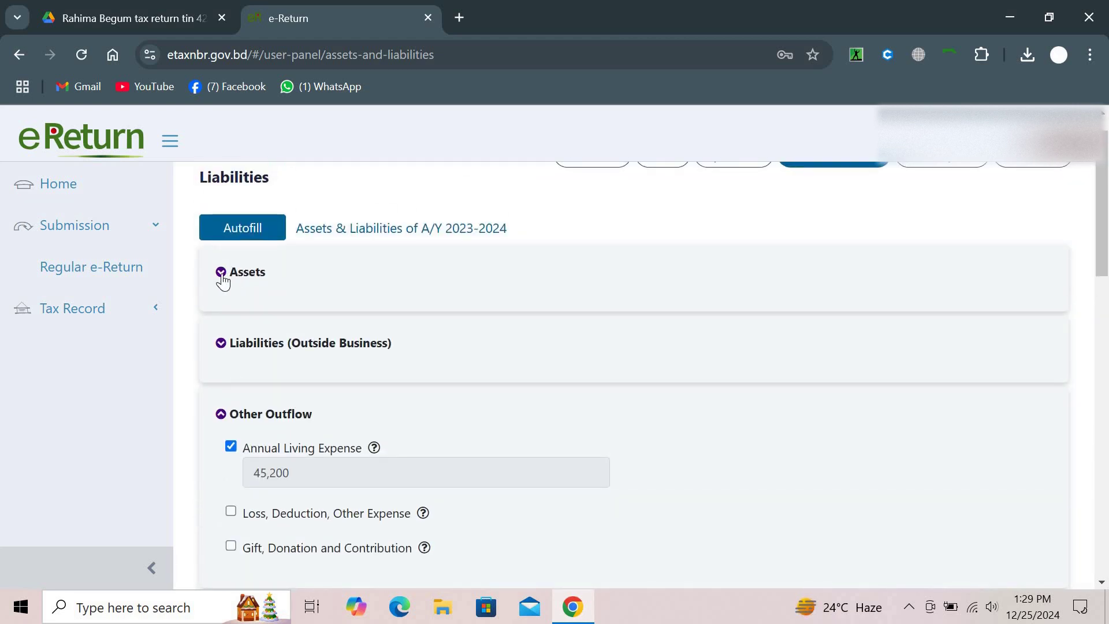
{"action": "left_click", "coordinate": [222, 276]}
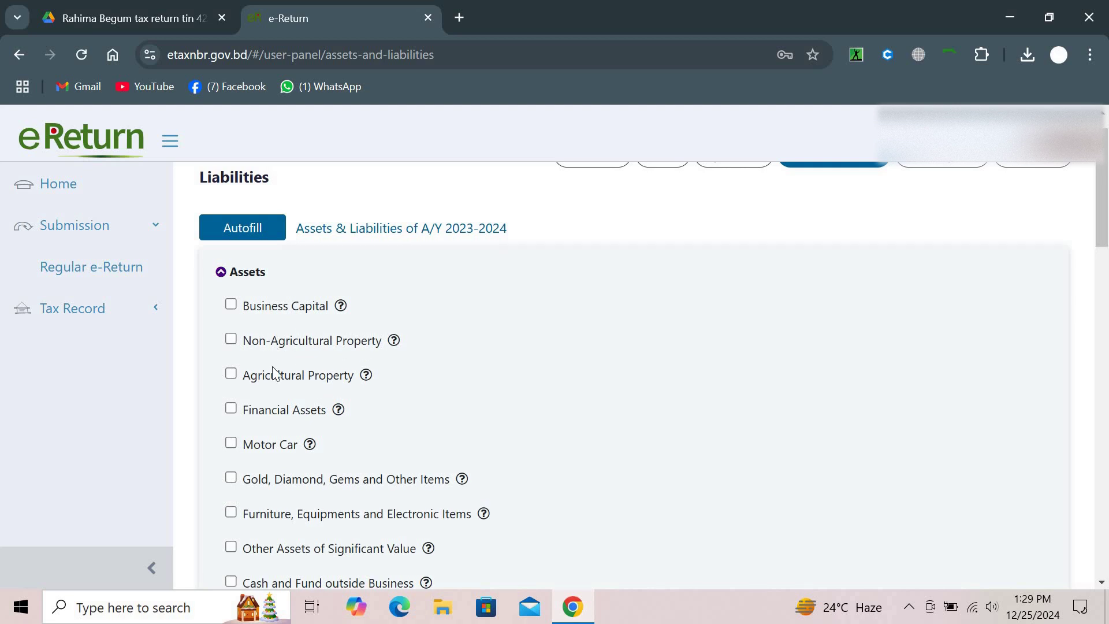
{"action": "scroll", "coordinate": [275, 373], "scroll_direction": "down", "scroll_amount": 2}
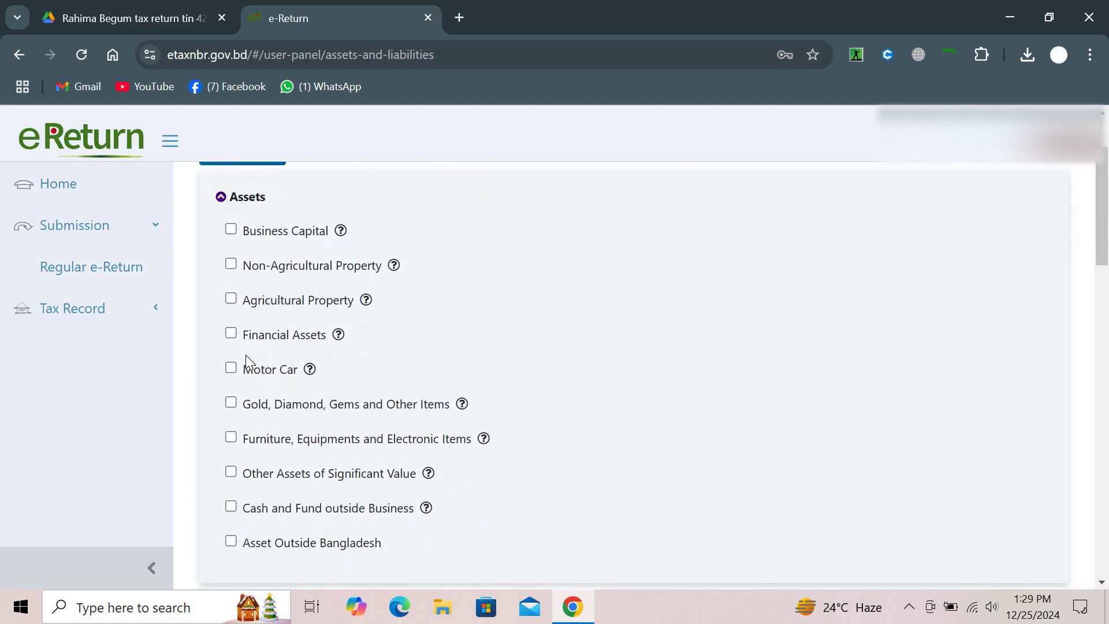
{"action": "left_click", "coordinate": [232, 328]}
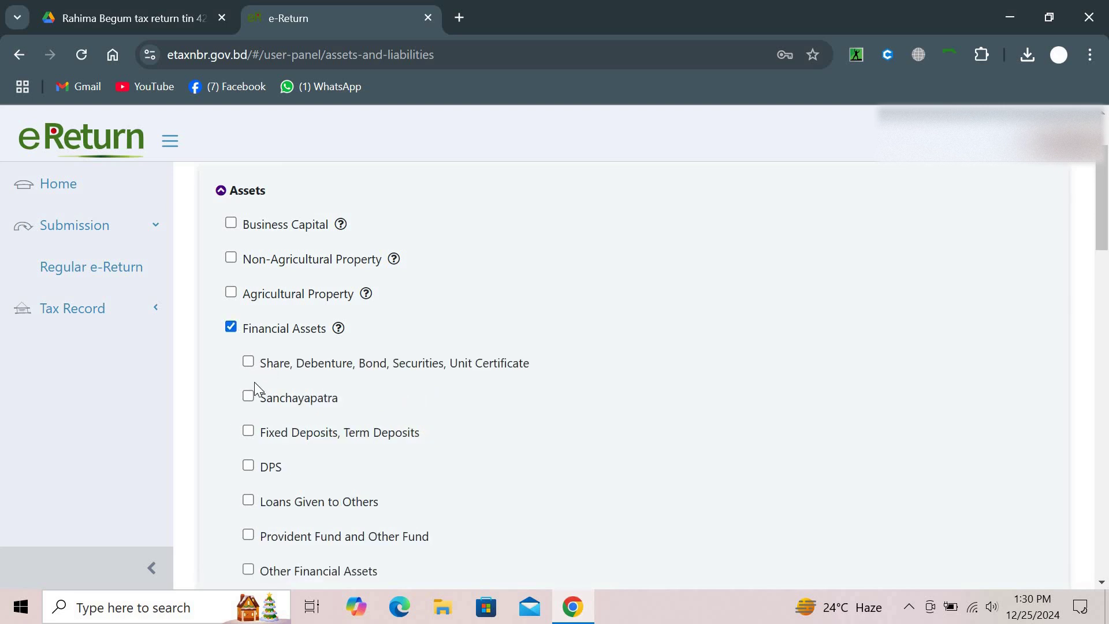
{"action": "left_click", "coordinate": [252, 398]}
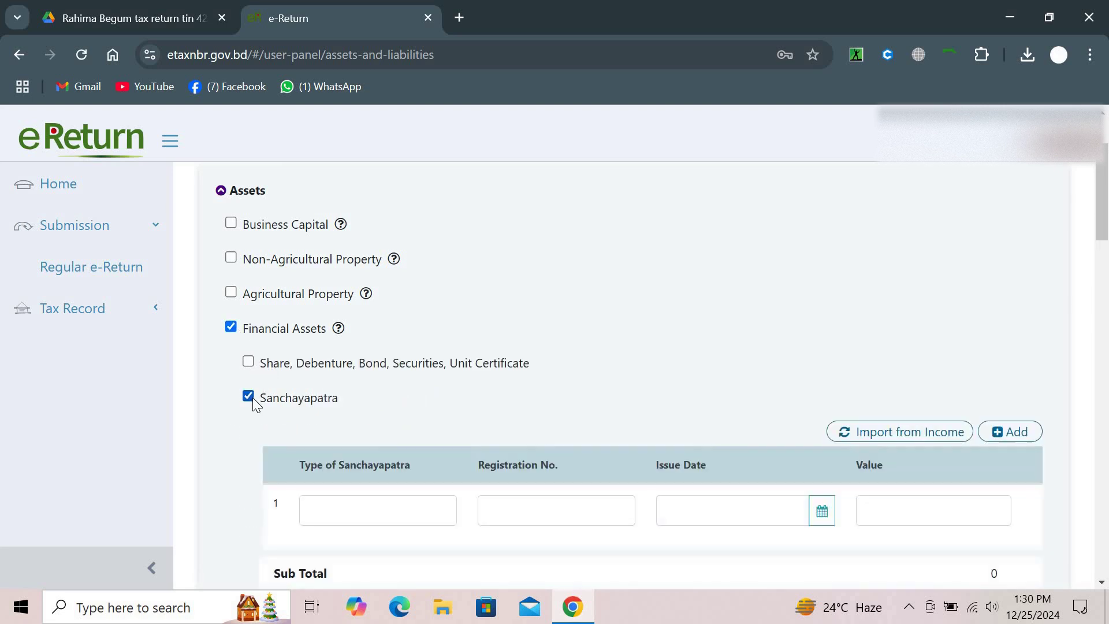
{"action": "scroll", "coordinate": [254, 401], "scroll_direction": "down", "scroll_amount": 2}
{"action": "left_click", "coordinate": [339, 362]}
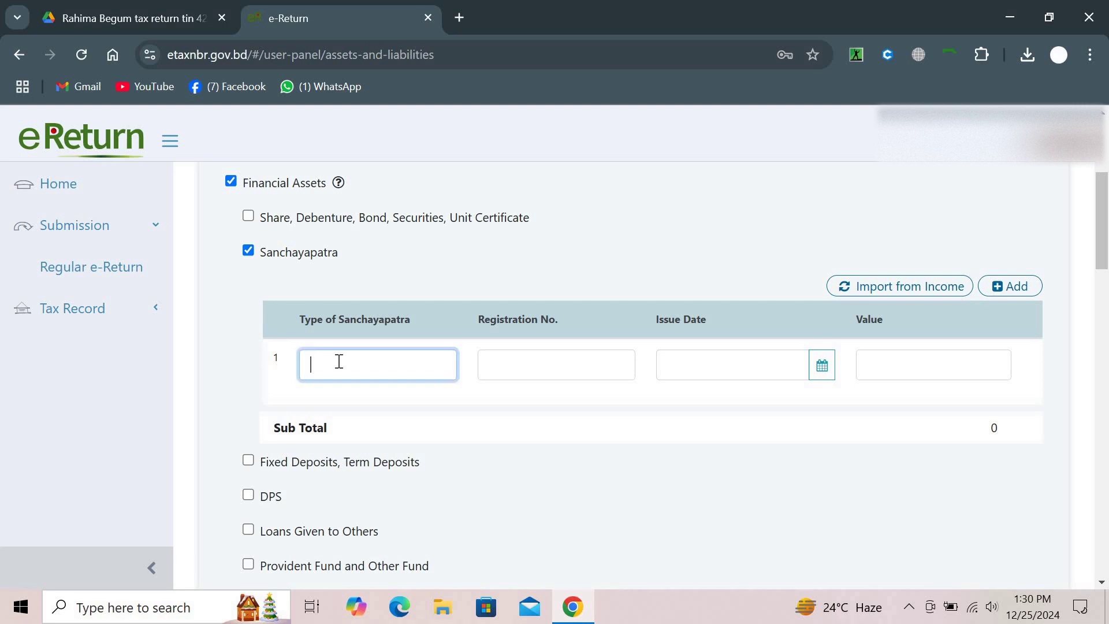
{"action": "type", "text": "Paribarik sanchoypatro"}
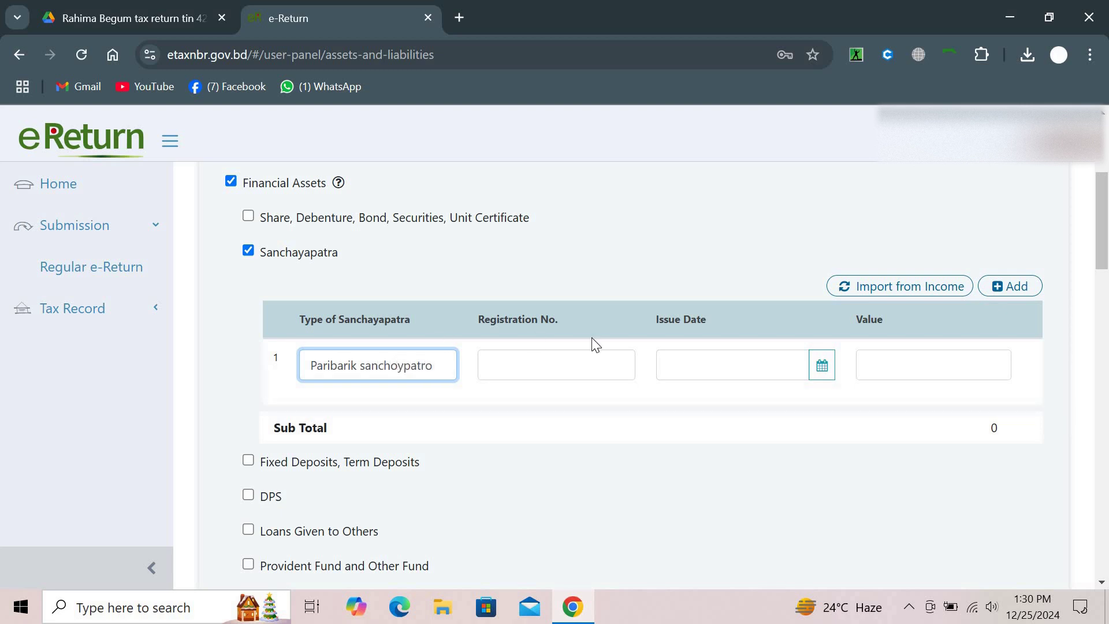
{"action": "left_click", "coordinate": [591, 354]}
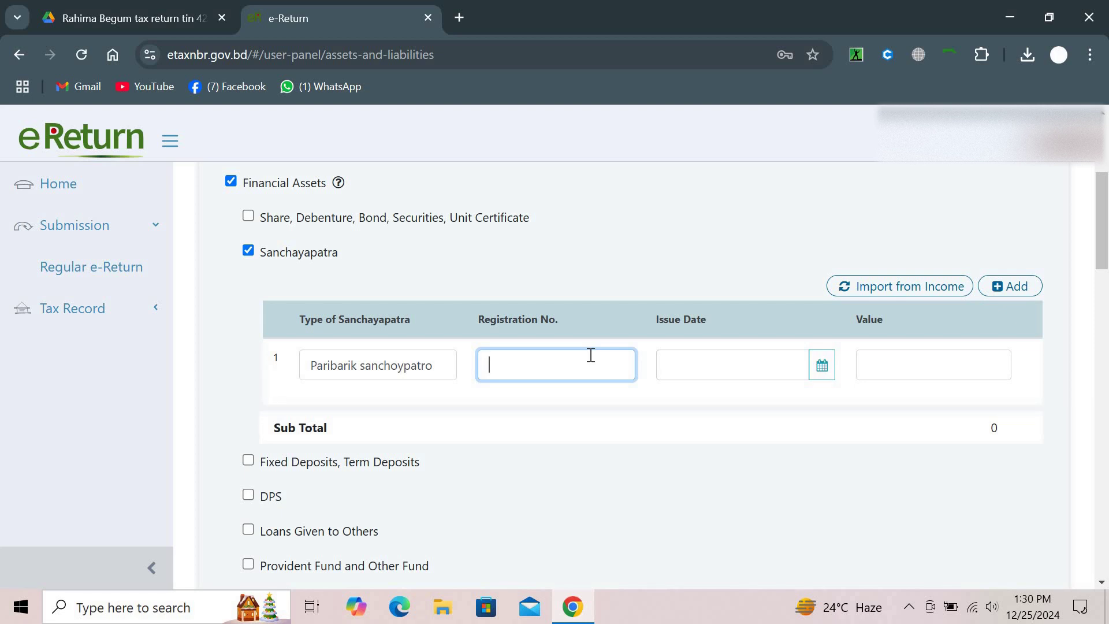
Set the Sanchayapatra issue date to 19-03-2022 and its value to 4,00,000
{"action": "left_click", "coordinate": [823, 367]}
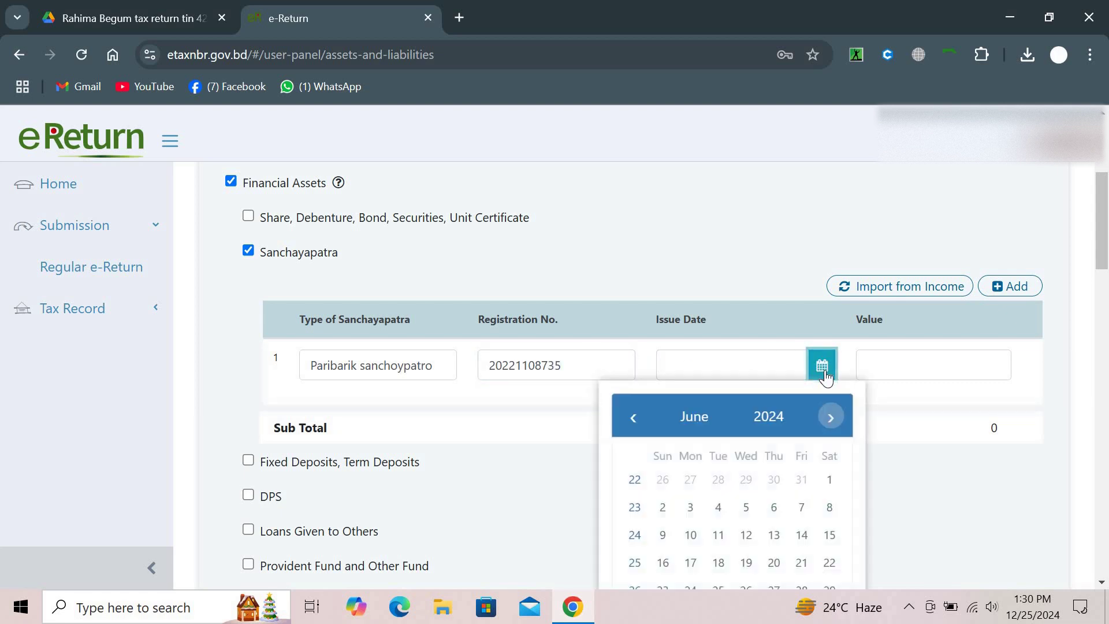
{"action": "left_click", "coordinate": [769, 418]}
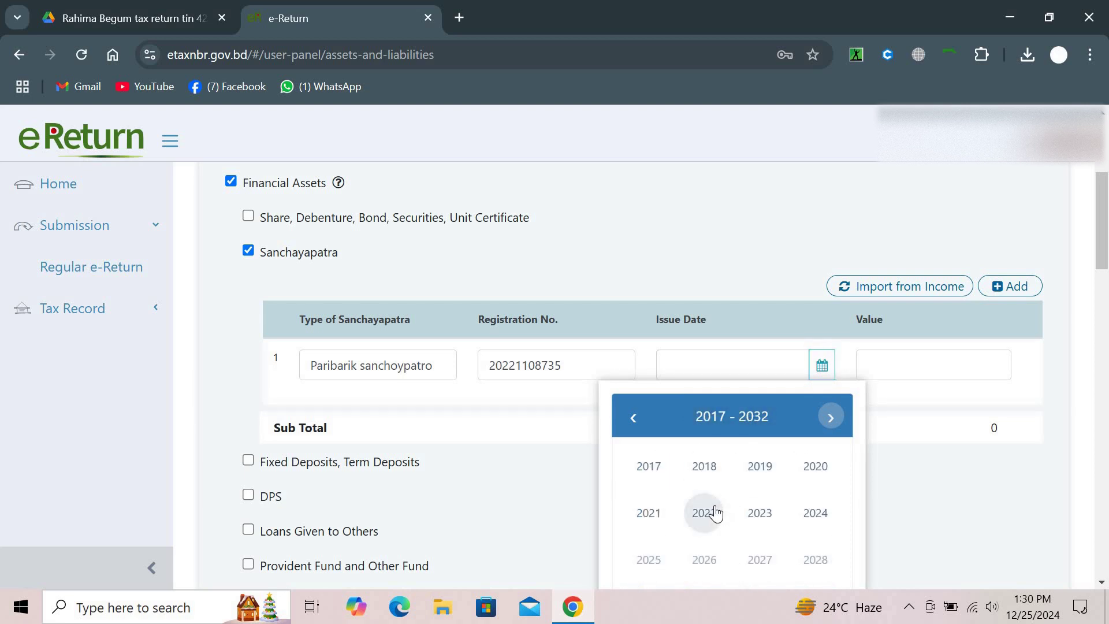
{"action": "left_click", "coordinate": [715, 513]}
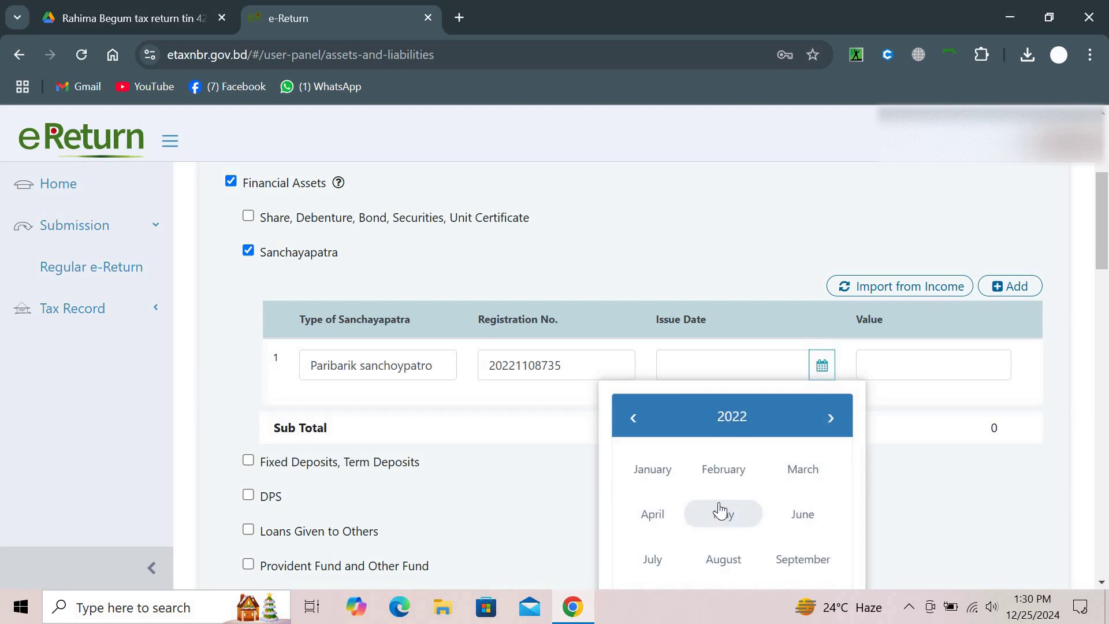
{"action": "left_click", "coordinate": [785, 478]}
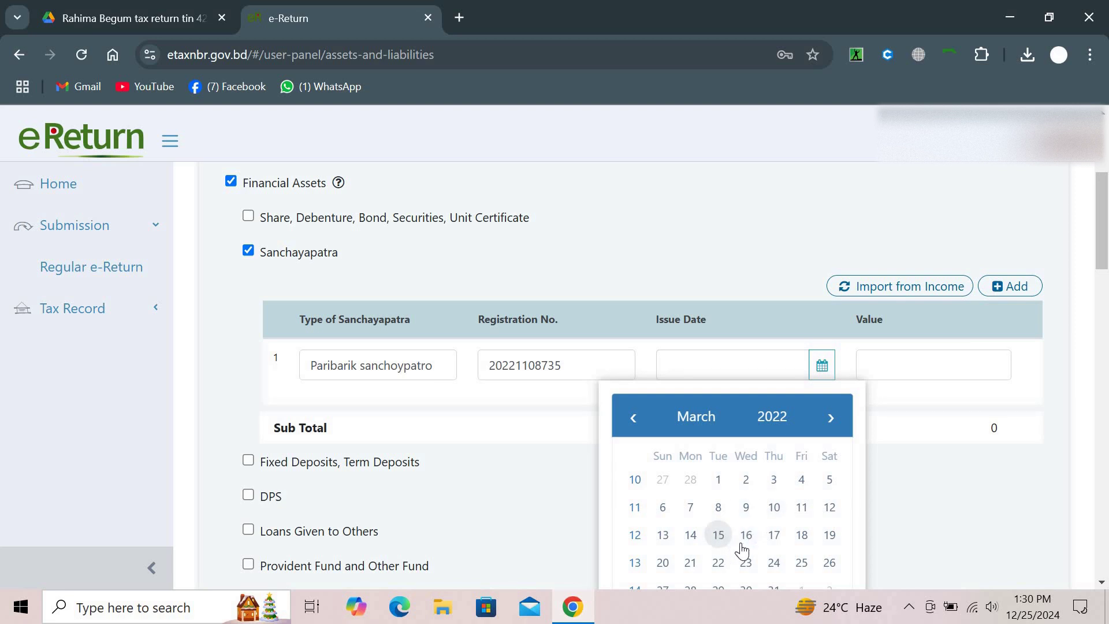
{"action": "left_click", "coordinate": [829, 535]}
{"action": "left_click", "coordinate": [913, 371]}
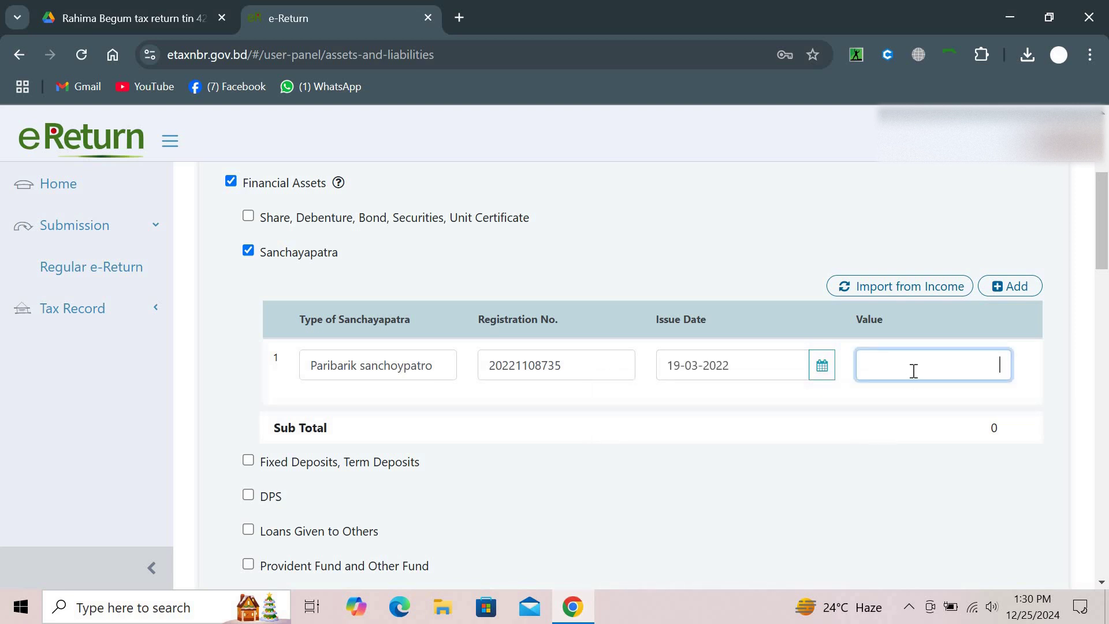
{"action": "type", "text": "4,00,000"}
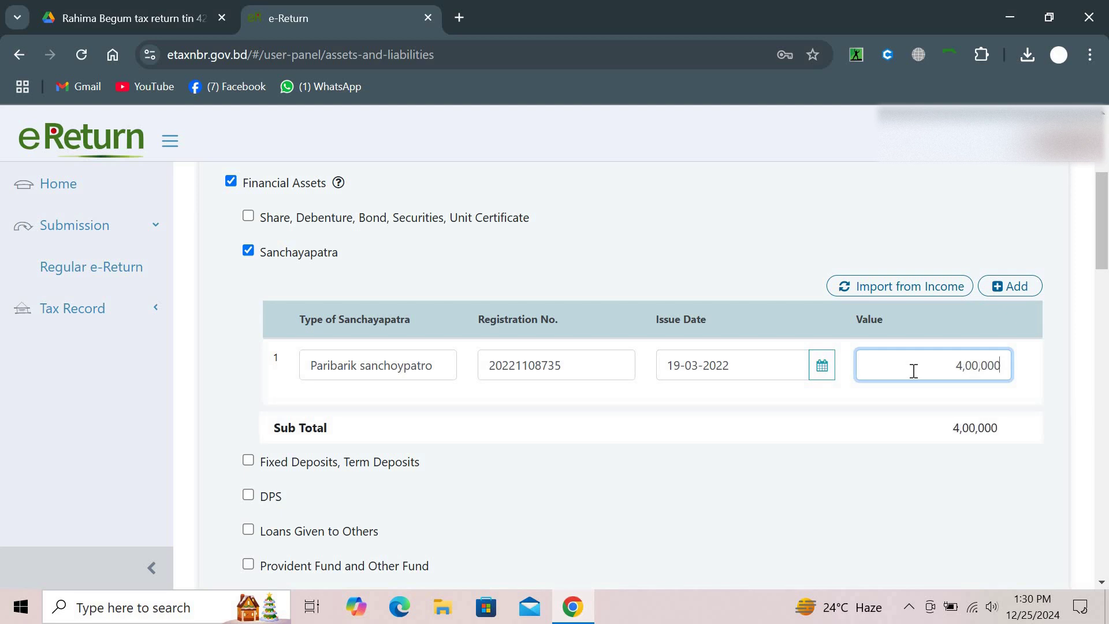
{"action": "left_click", "coordinate": [843, 183]}
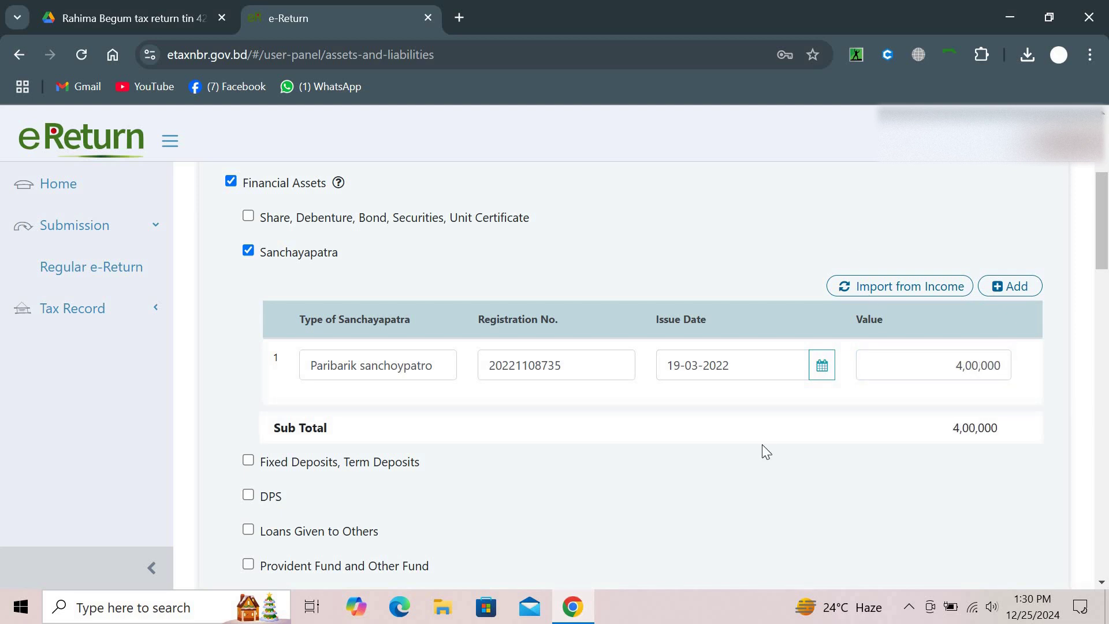
{"action": "scroll", "coordinate": [762, 446], "scroll_direction": "down", "scroll_amount": 3}
{"action": "scroll", "coordinate": [762, 446], "scroll_direction": "down", "scroll_amount": 4}
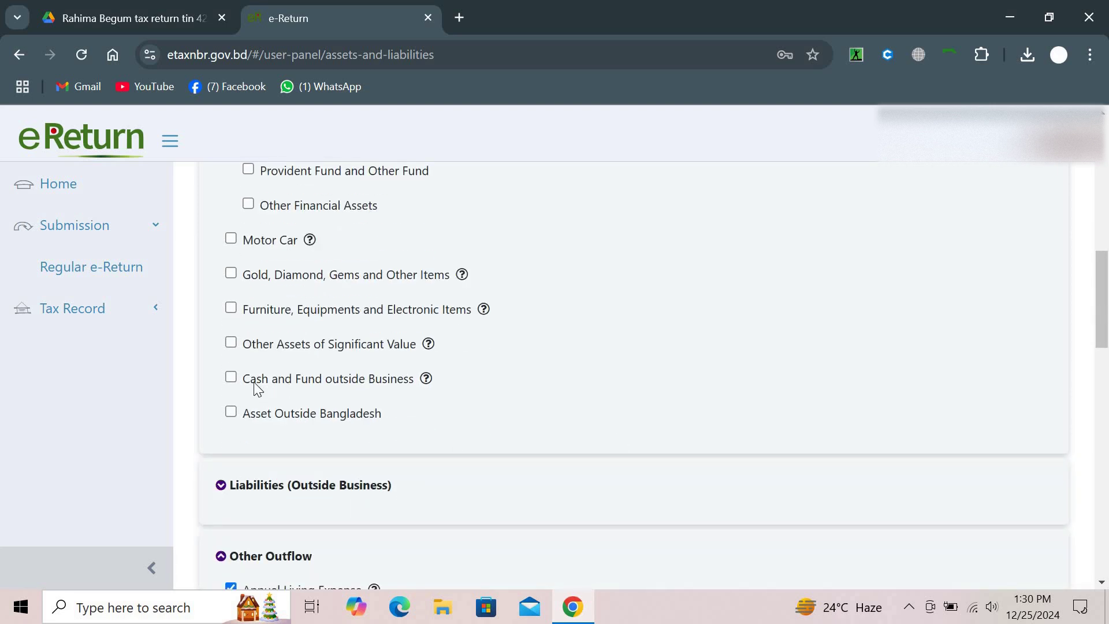
Tick Cash in Hand under Cash and Fund outside Business, then bring up last year's return PDF
{"action": "left_click", "coordinate": [231, 378]}
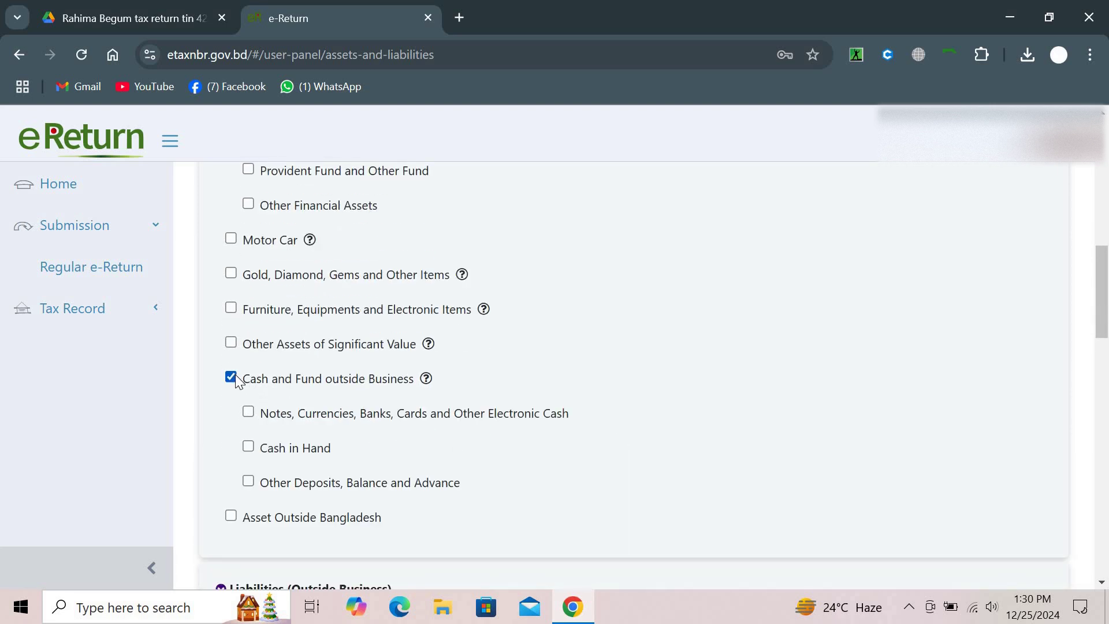
{"action": "scroll", "coordinate": [246, 347], "scroll_direction": "down", "scroll_amount": 2}
{"action": "left_click", "coordinate": [249, 328]}
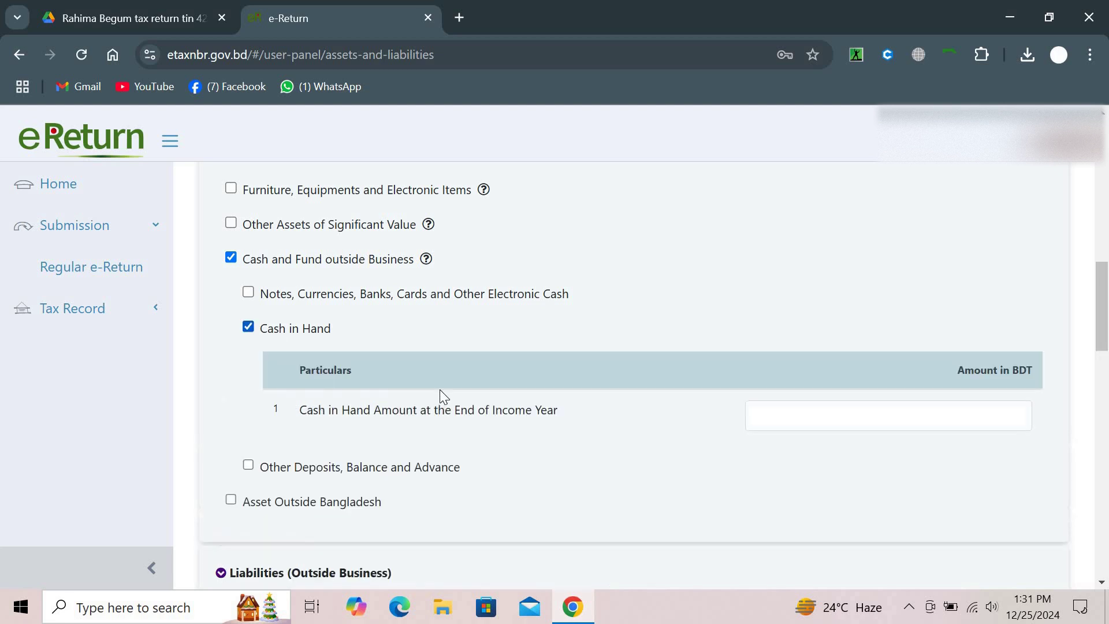
{"action": "scroll", "coordinate": [443, 397], "scroll_direction": "down", "scroll_amount": 15}
{"action": "scroll", "coordinate": [443, 397], "scroll_direction": "down", "scroll_amount": 5}
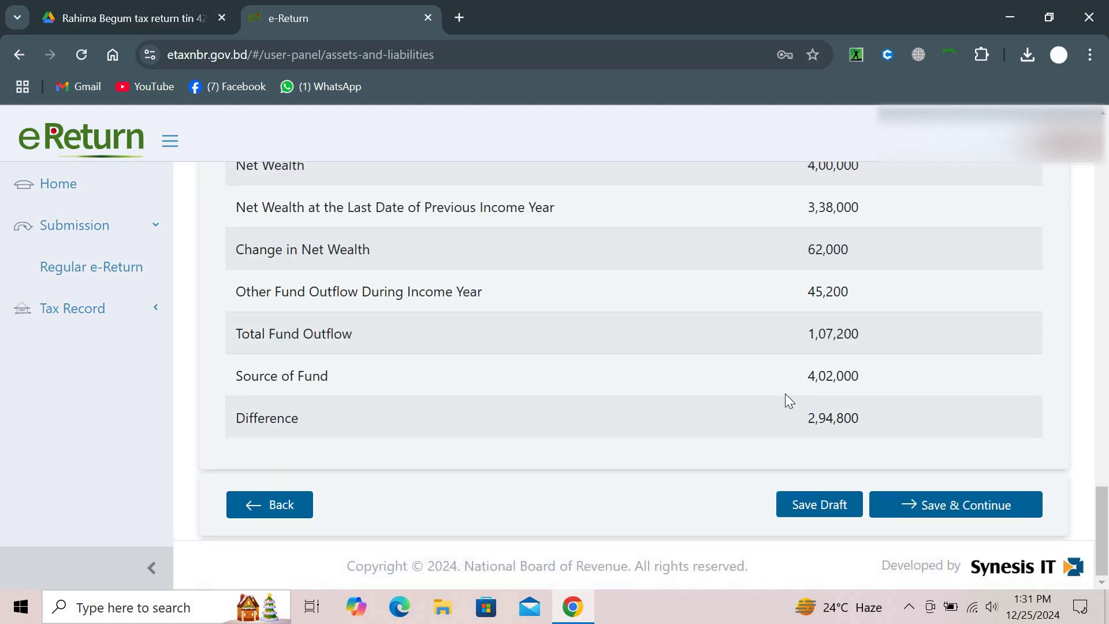
{"action": "scroll", "coordinate": [785, 394], "scroll_direction": "up", "scroll_amount": 15}
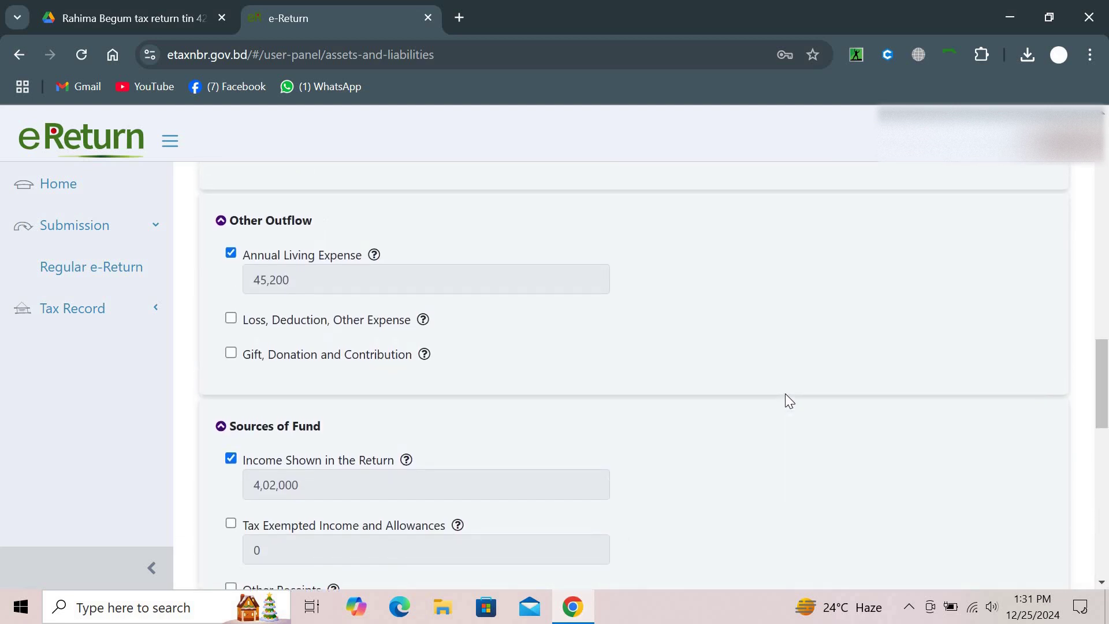
{"action": "scroll", "coordinate": [789, 400], "scroll_direction": "up", "scroll_amount": 3}
{"action": "left_click", "coordinate": [101, 16]}
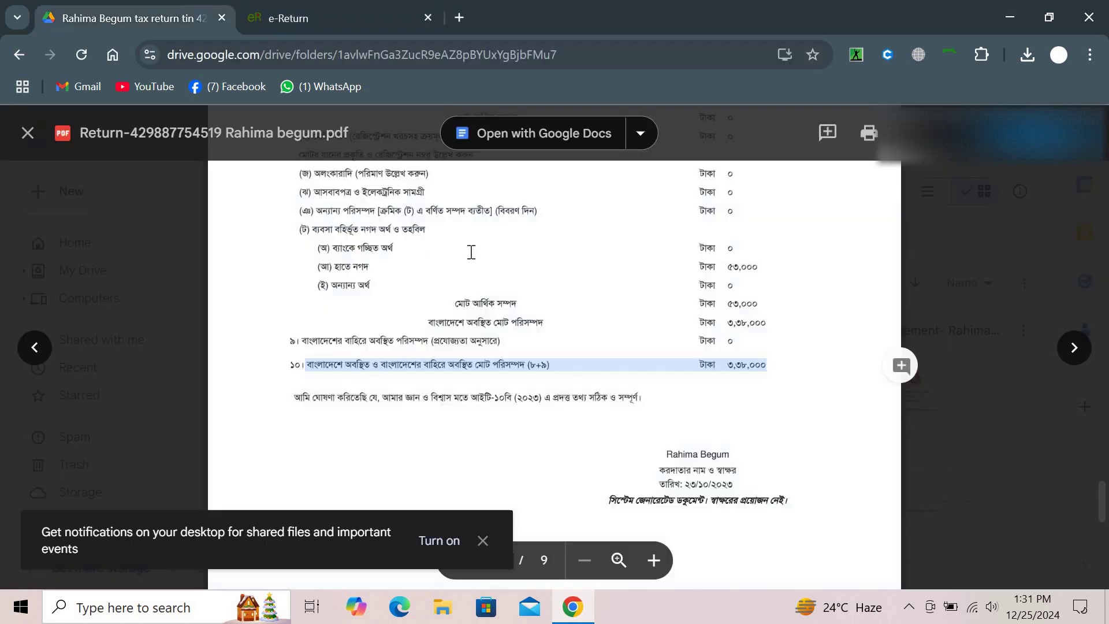
Check last year's PDF assets (cash 53,000, property 2,85,000) and return to e-Return
{"action": "left_click_drag", "start_coordinate": [206, 19], "coordinate": [503, 246]}
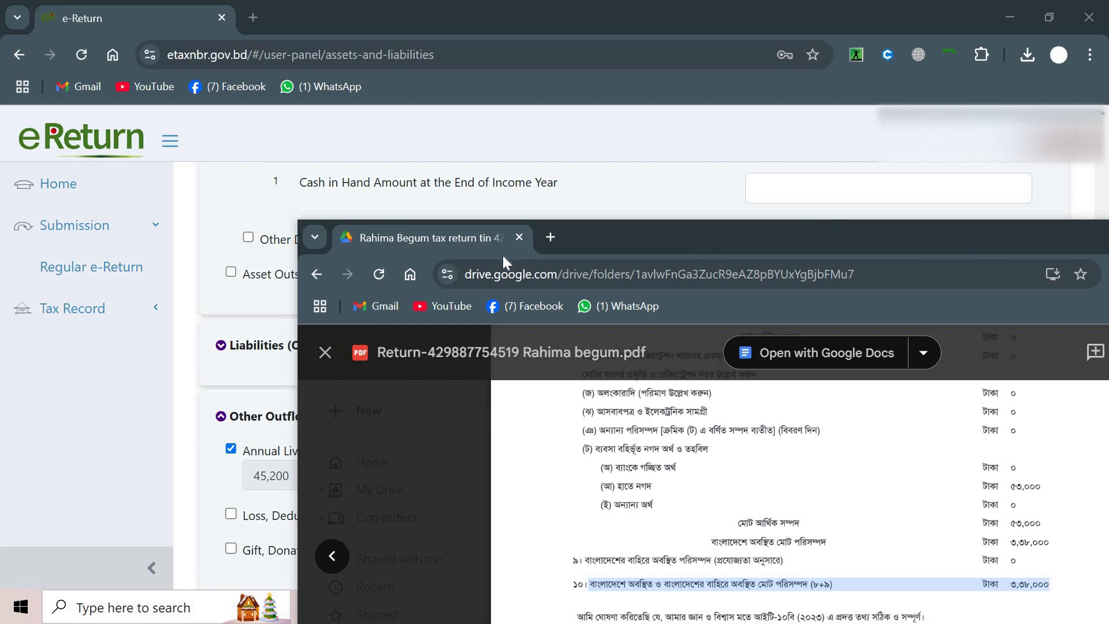
{"action": "left_click_drag", "start_coordinate": [449, 234], "coordinate": [336, 12]}
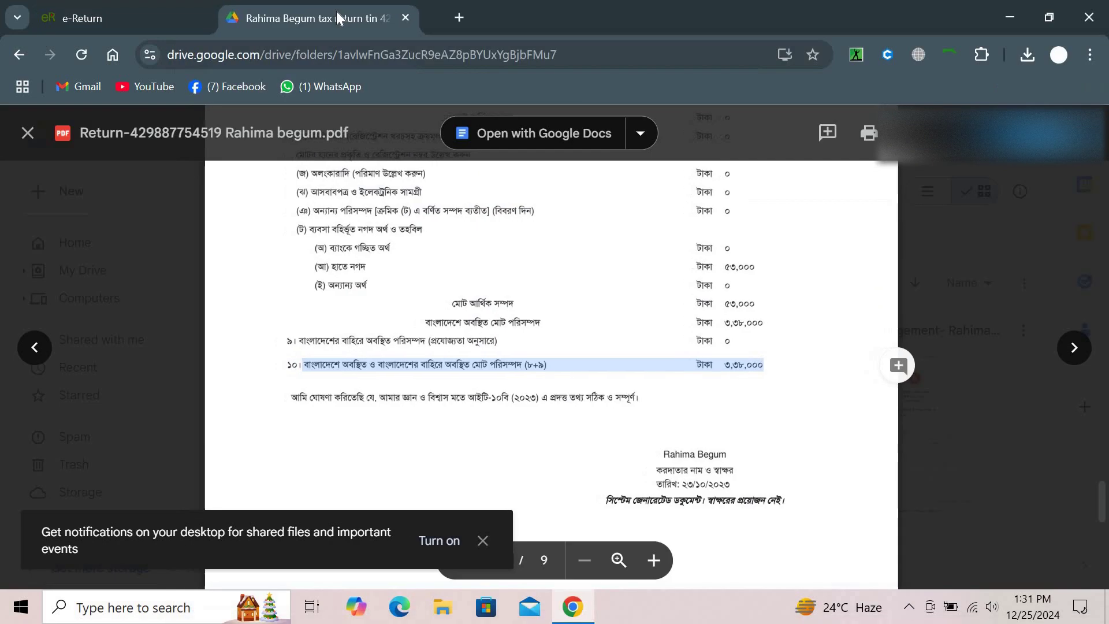
{"action": "left_click", "coordinate": [563, 289]}
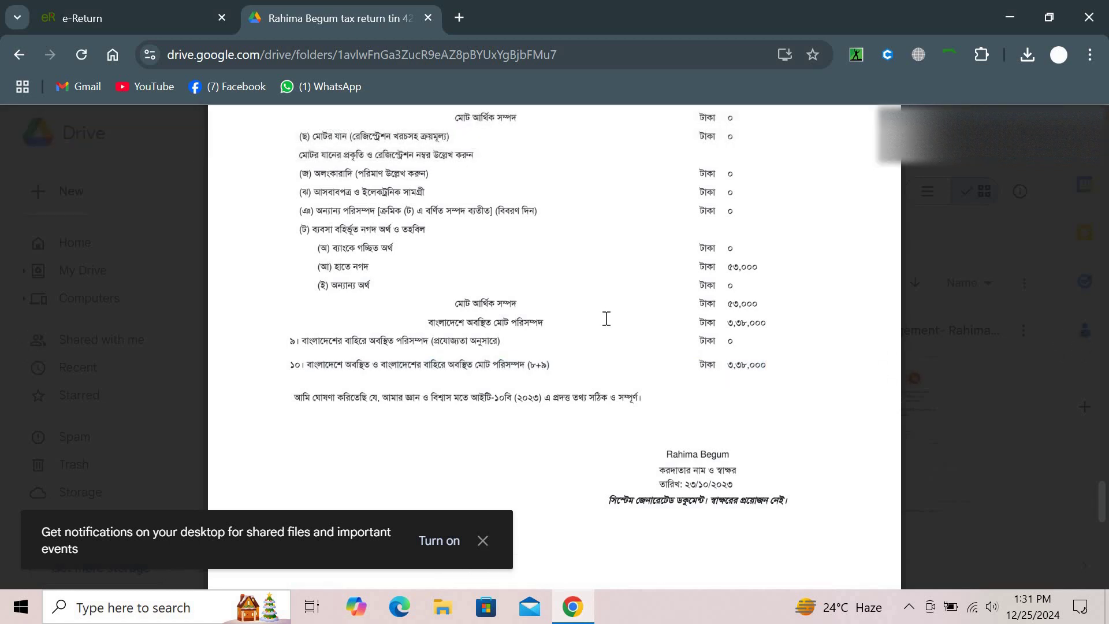
{"action": "scroll", "coordinate": [607, 318], "scroll_direction": "up", "scroll_amount": 1}
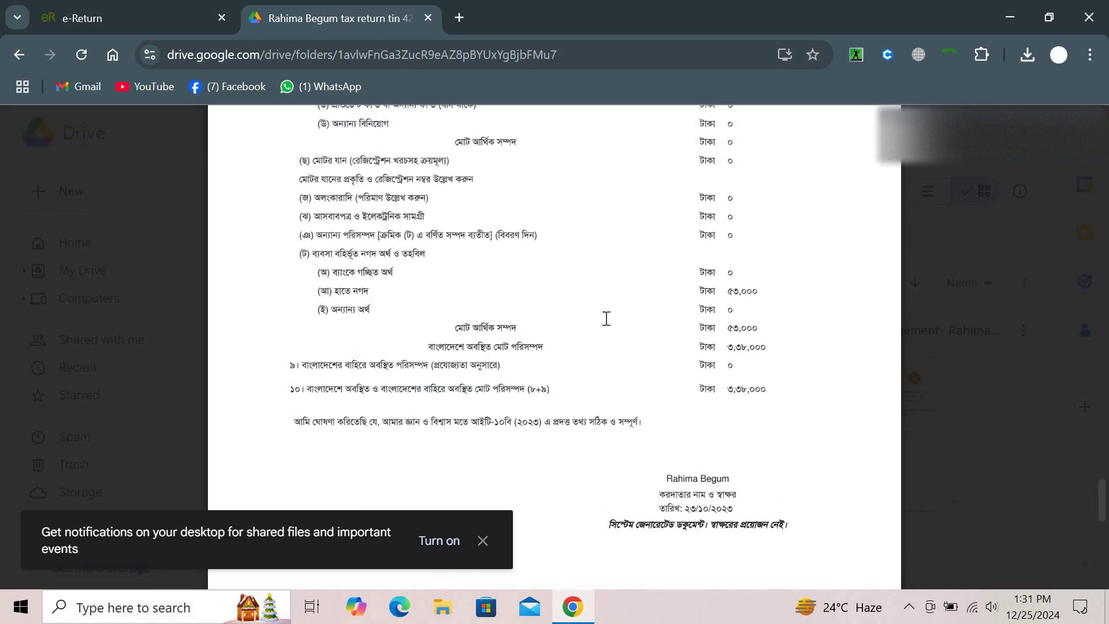
{"action": "scroll", "coordinate": [606, 318], "scroll_direction": "up", "scroll_amount": 15}
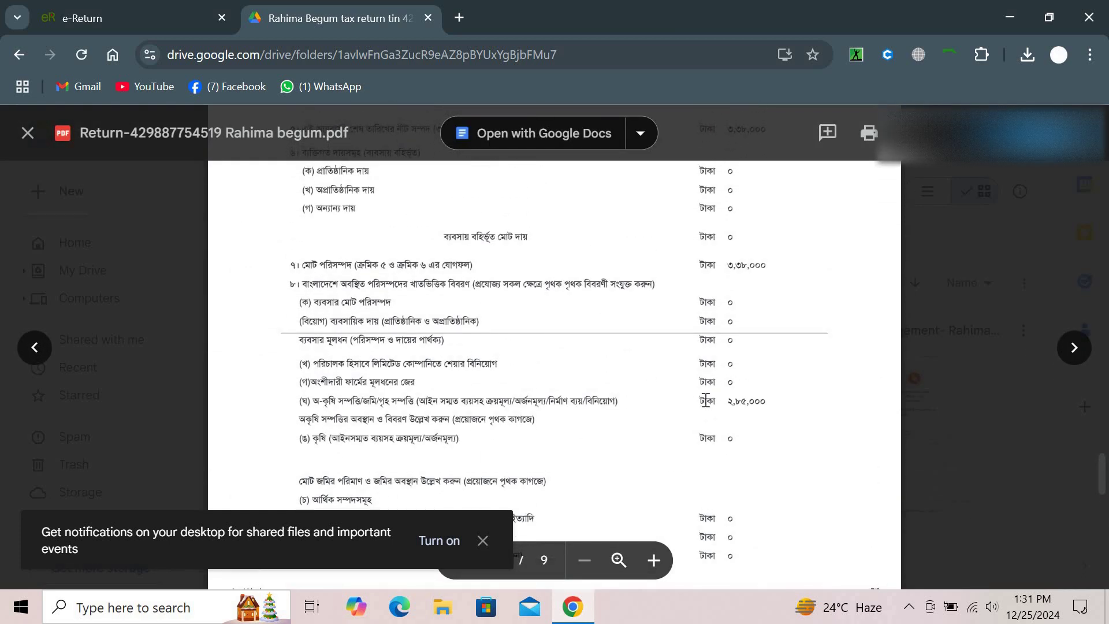
{"action": "left_click", "coordinate": [86, 7]}
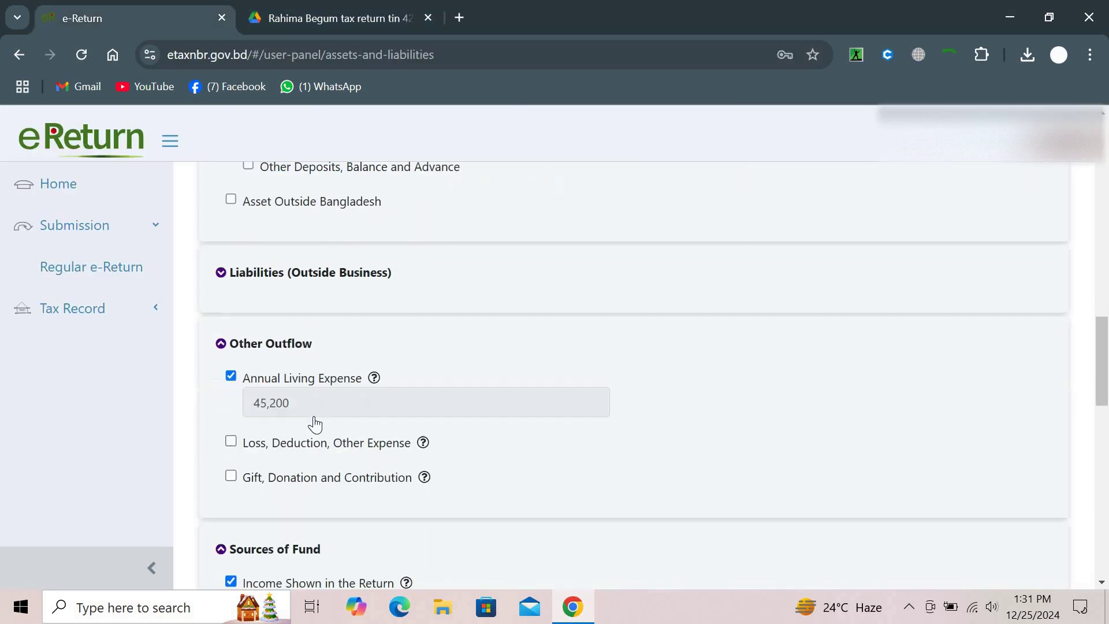
Add a Non-Agricultural Property entry described as Hazigonj, Chandpur, acquired by purchase
{"action": "scroll", "coordinate": [314, 425], "scroll_direction": "down", "scroll_amount": 3}
{"action": "scroll", "coordinate": [315, 423], "scroll_direction": "up", "scroll_amount": 7}
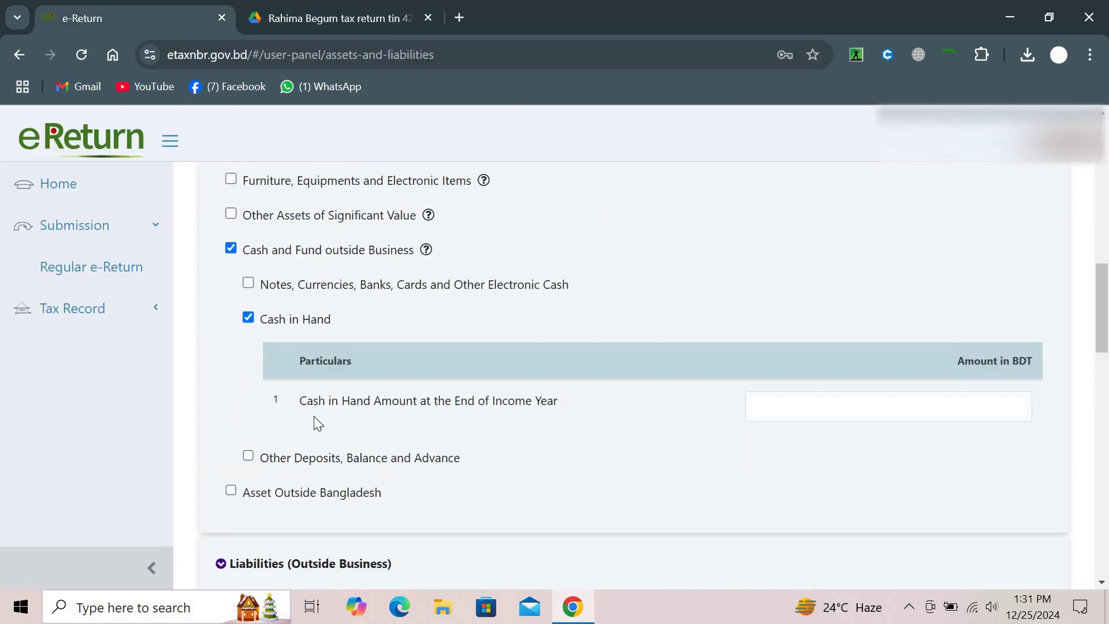
{"action": "scroll", "coordinate": [318, 423], "scroll_direction": "up", "scroll_amount": 3}
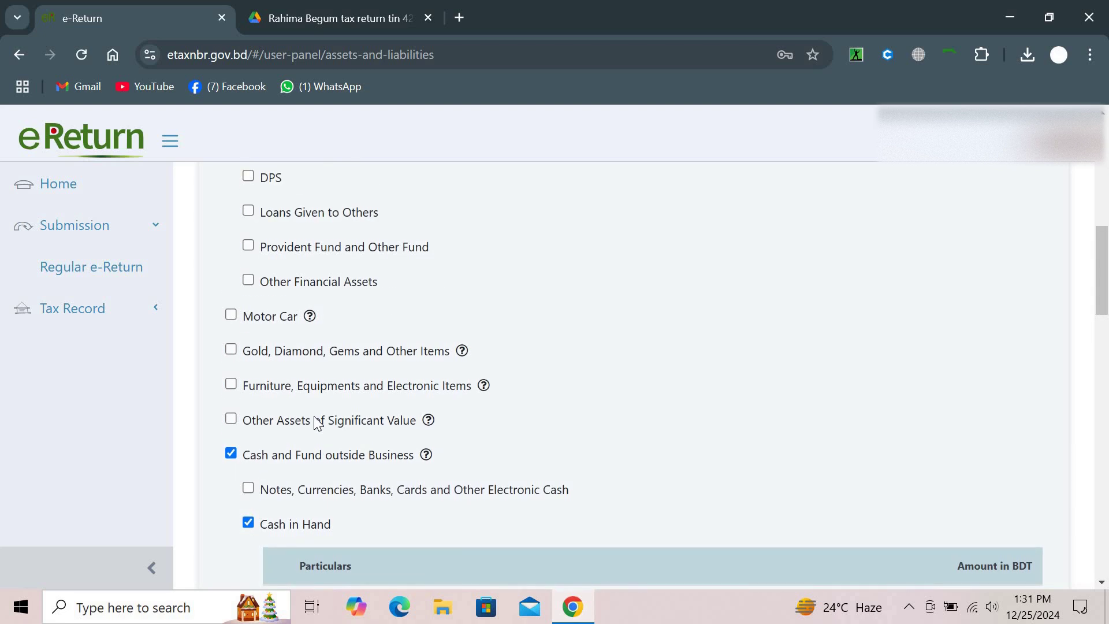
{"action": "scroll", "coordinate": [318, 423], "scroll_direction": "up", "scroll_amount": 3}
{"action": "scroll", "coordinate": [314, 416], "scroll_direction": "up", "scroll_amount": 6}
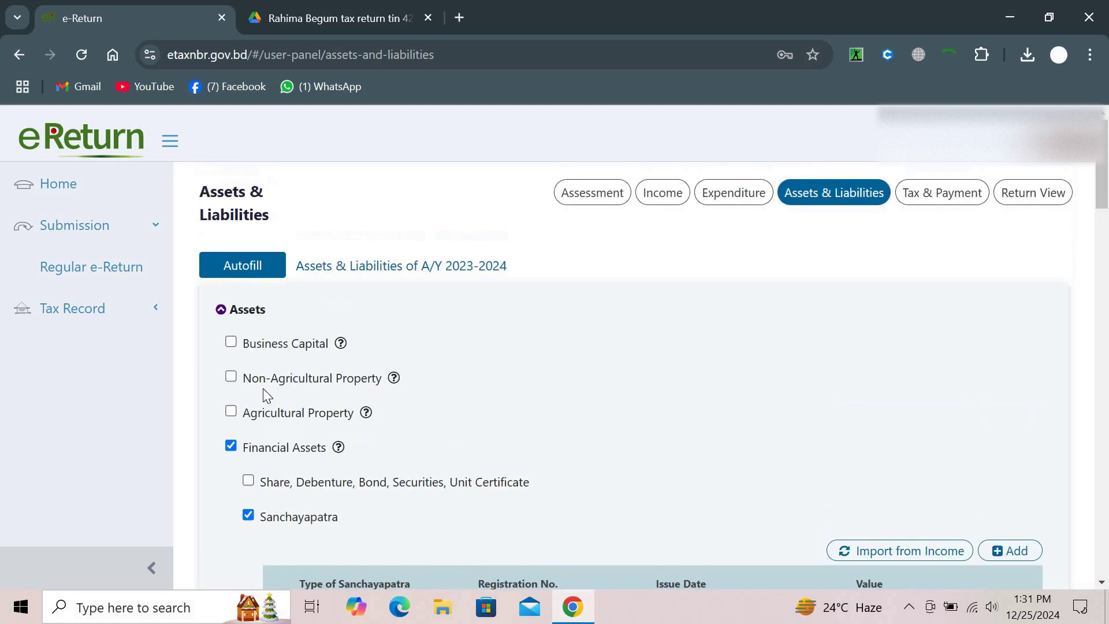
{"action": "left_click", "coordinate": [230, 376]}
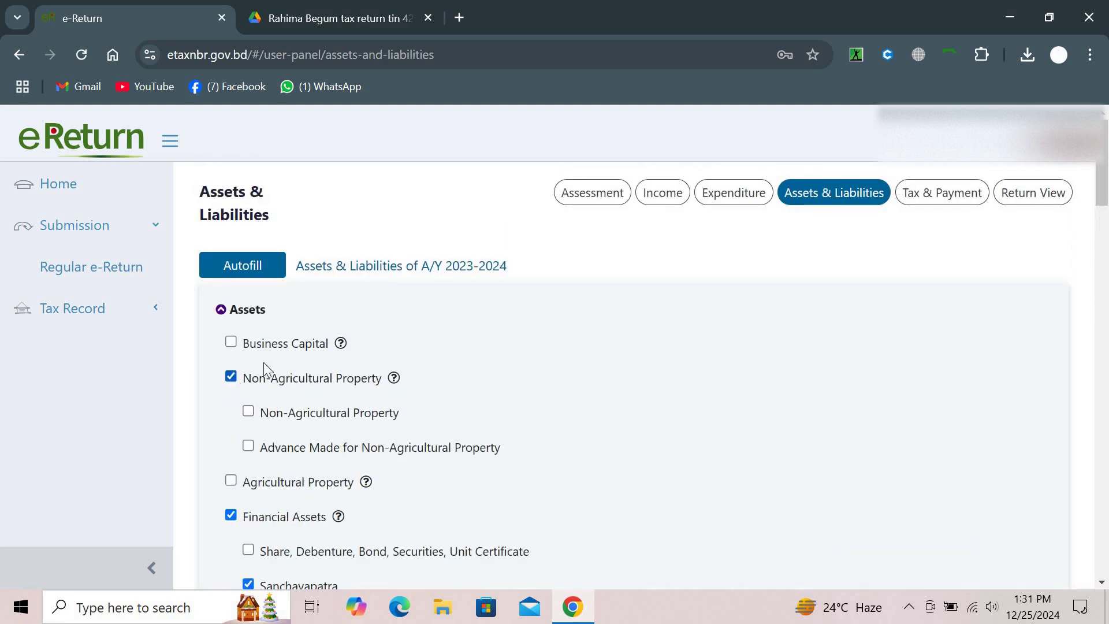
{"action": "left_click", "coordinate": [248, 412]}
{"action": "scroll", "coordinate": [285, 401], "scroll_direction": "down", "scroll_amount": 3}
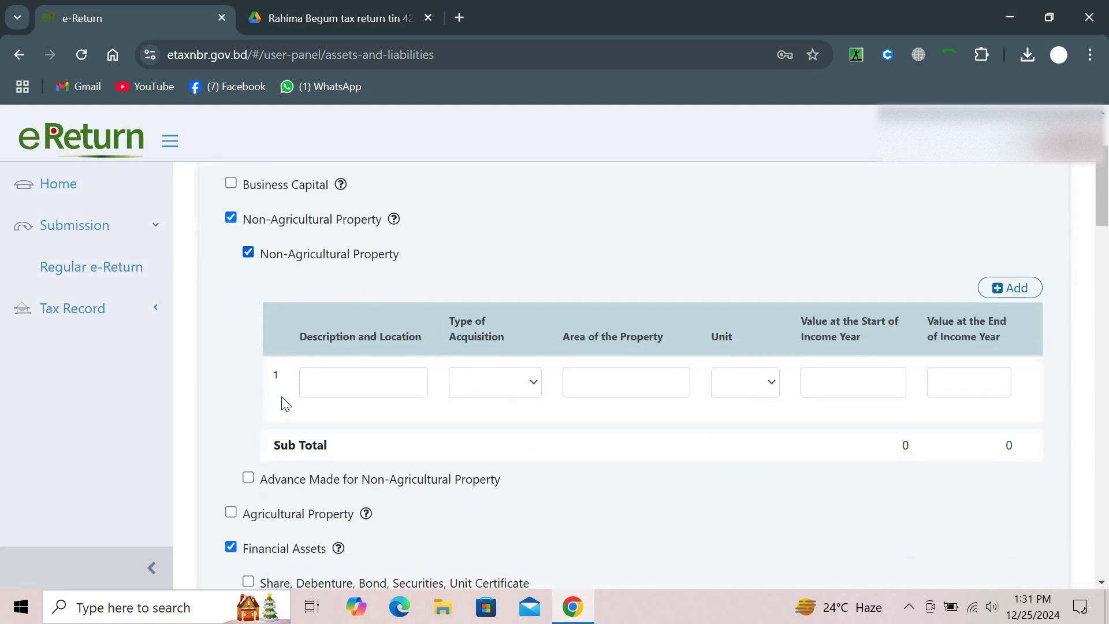
{"action": "left_click", "coordinate": [310, 395]}
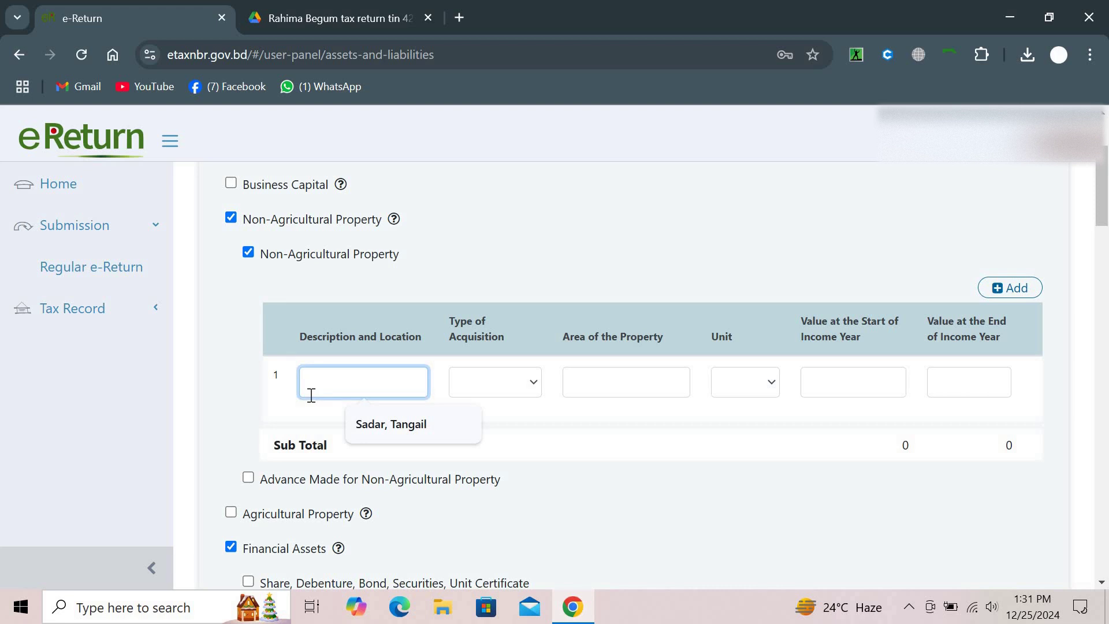
{"action": "type", "text": "H"}
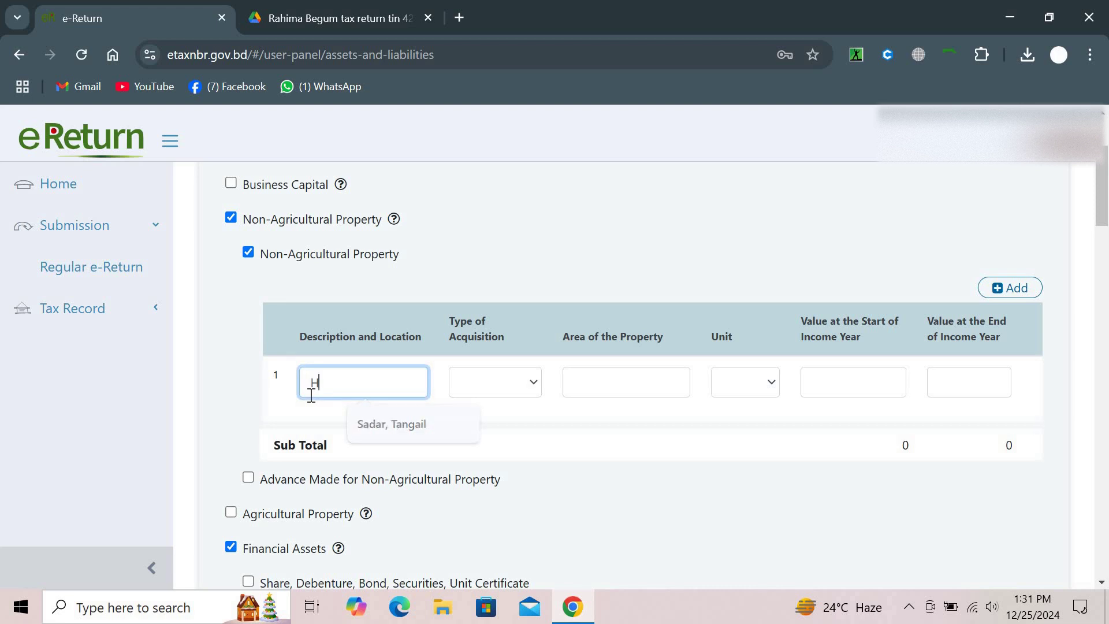
{"action": "type", "text": "azigonj"}
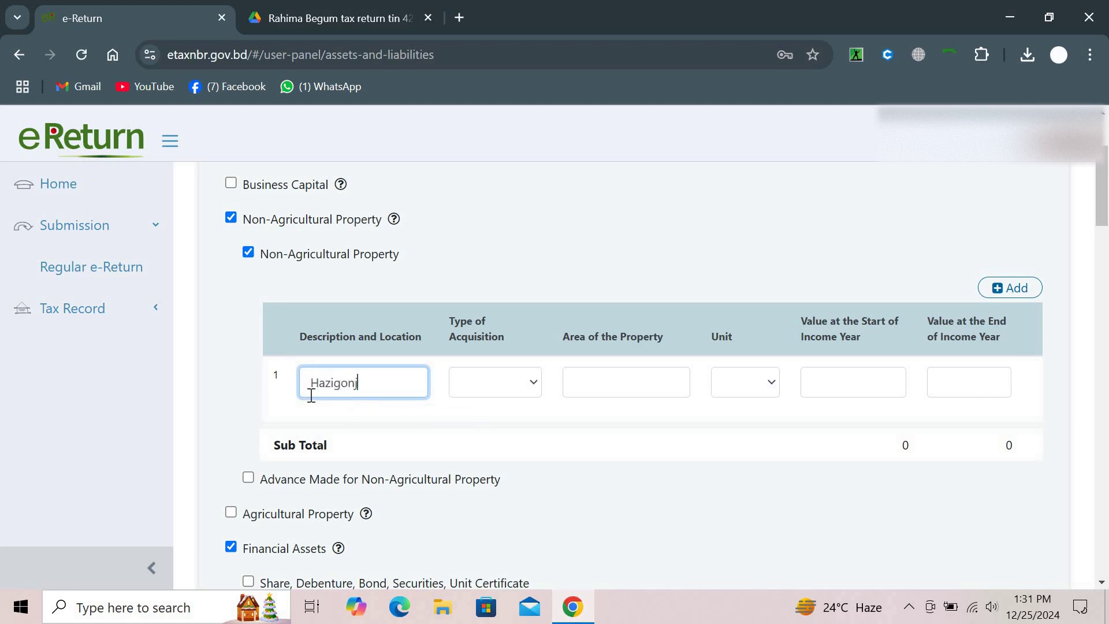
{"action": "type", "text": ", Chandpur"}
{"action": "left_click", "coordinate": [465, 382]}
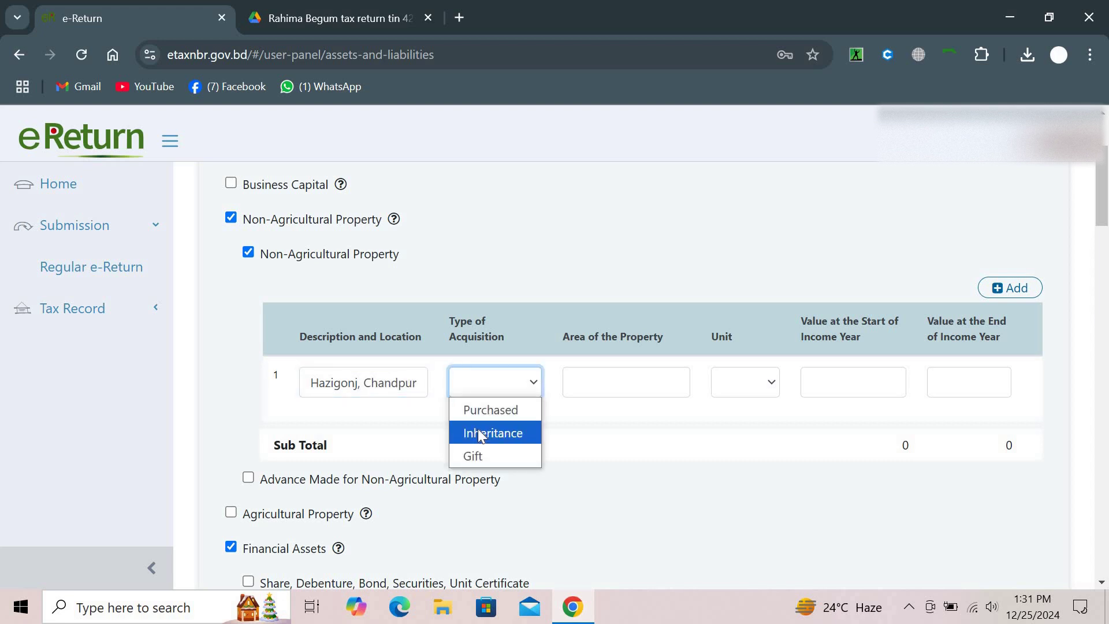
{"action": "left_click", "coordinate": [523, 415]}
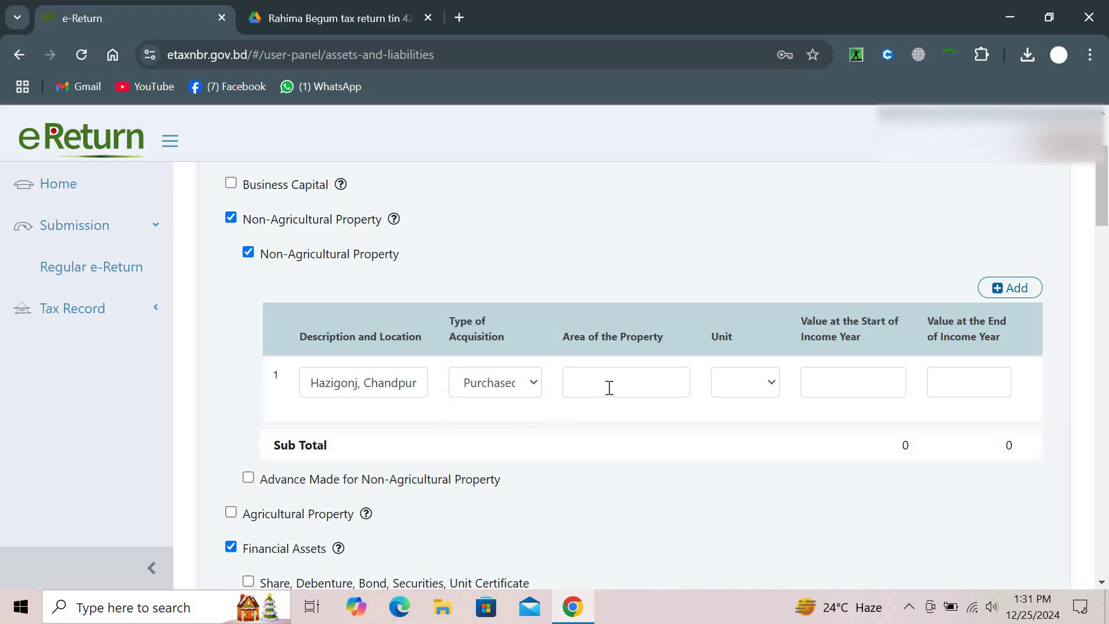
Set the property's area to 0.4 acre and its start and end-of-year values to 2,85,000
{"action": "left_click", "coordinate": [609, 387]}
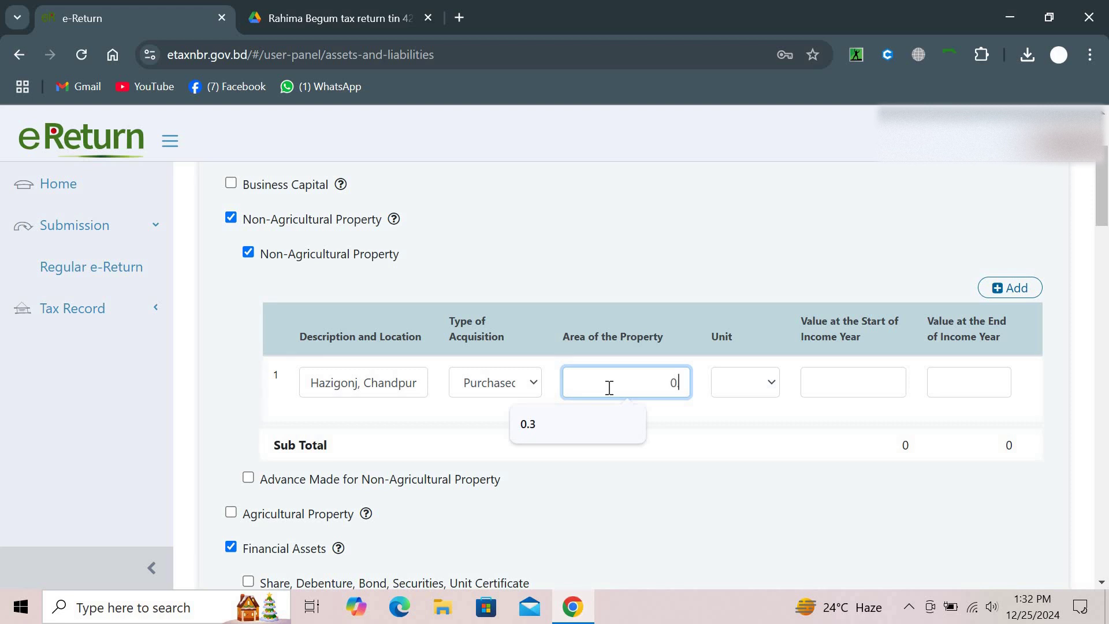
{"action": "type", "text": ".4"}
{"action": "left_click", "coordinate": [746, 386]}
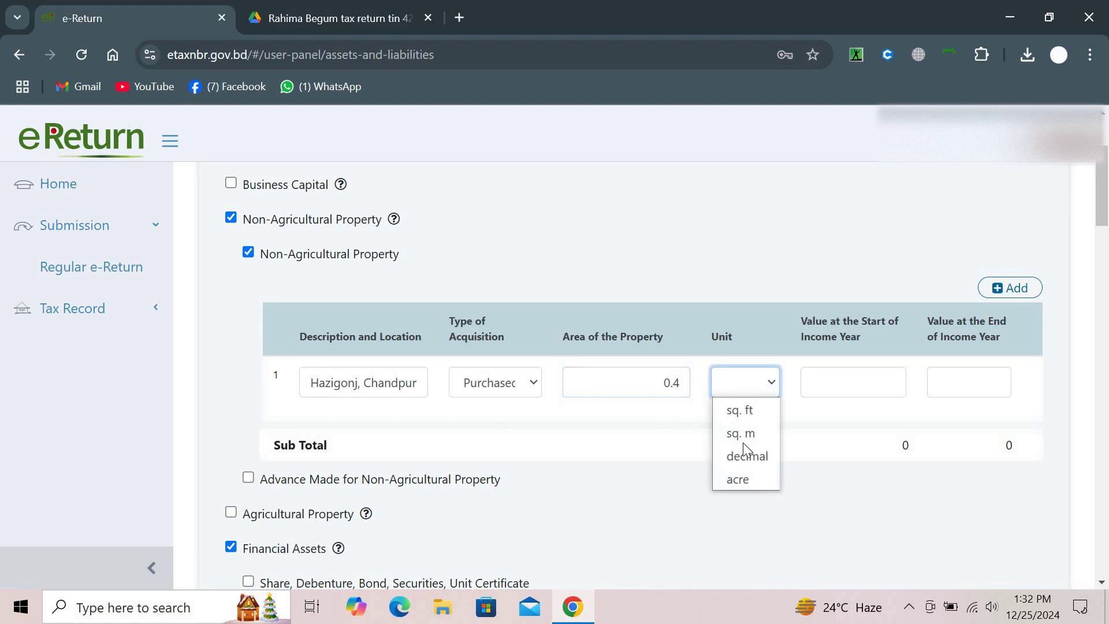
{"action": "left_click", "coordinate": [744, 484]}
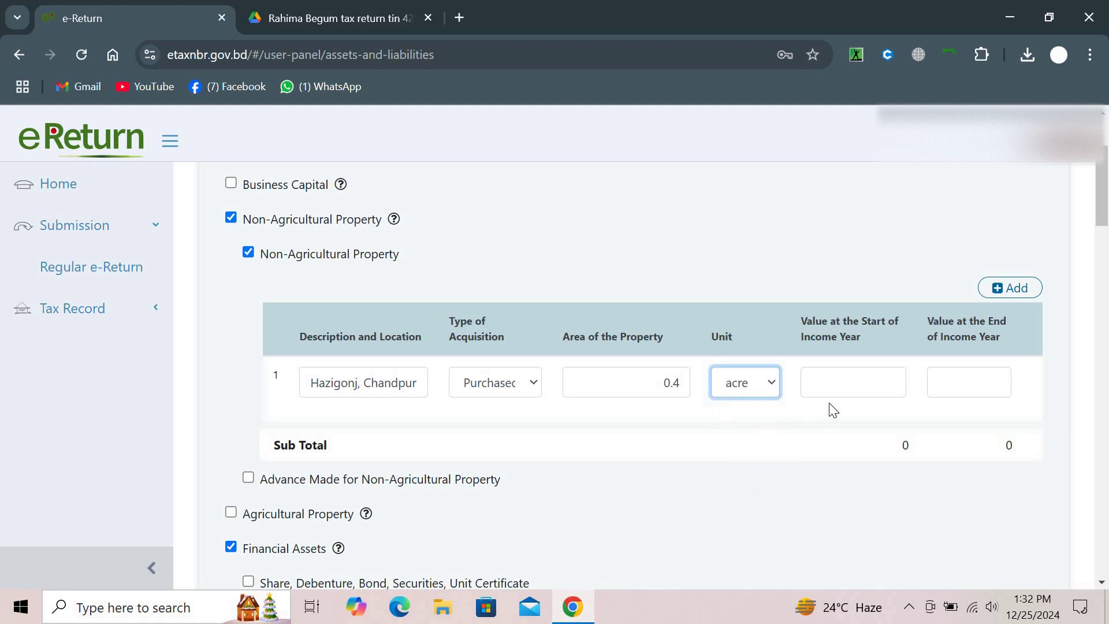
{"action": "left_click", "coordinate": [838, 394]}
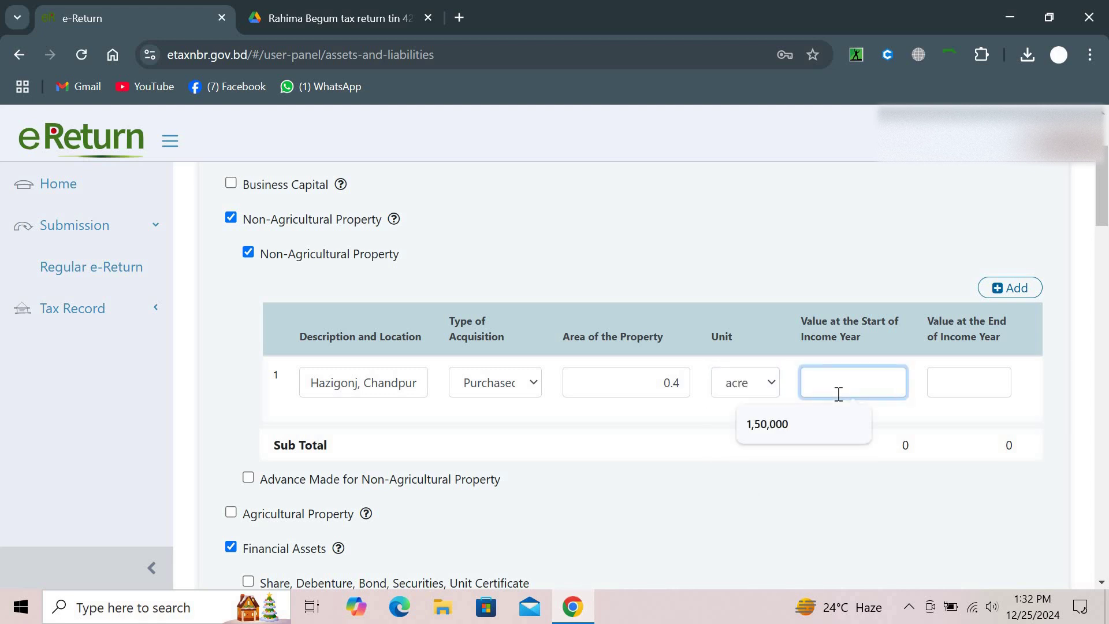
{"action": "left_click", "coordinate": [364, 8]}
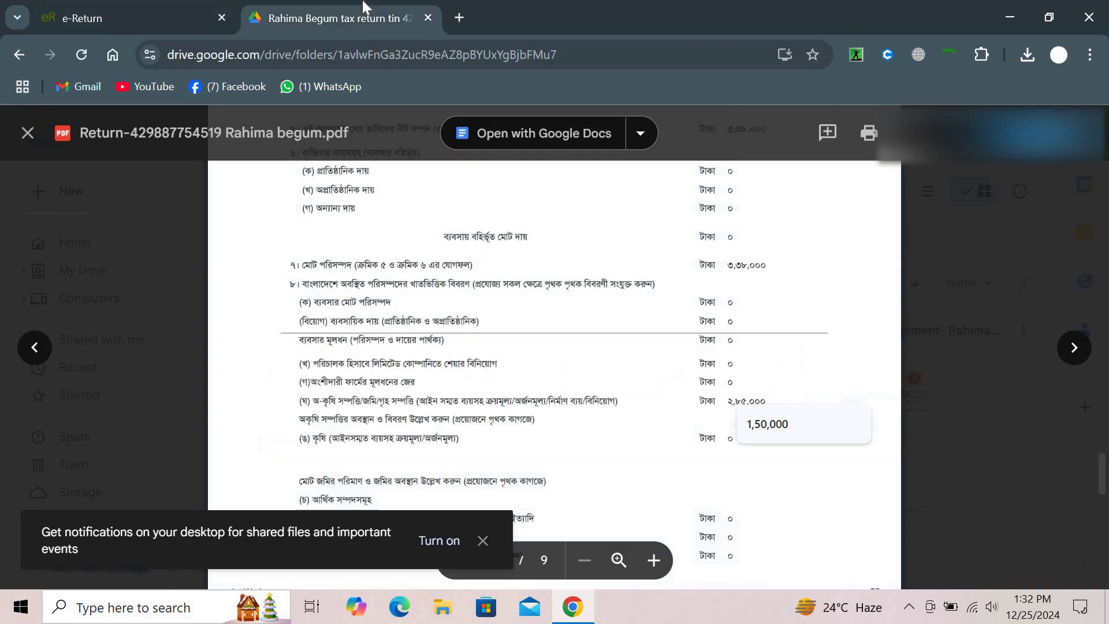
{"action": "left_click", "coordinate": [108, 8]}
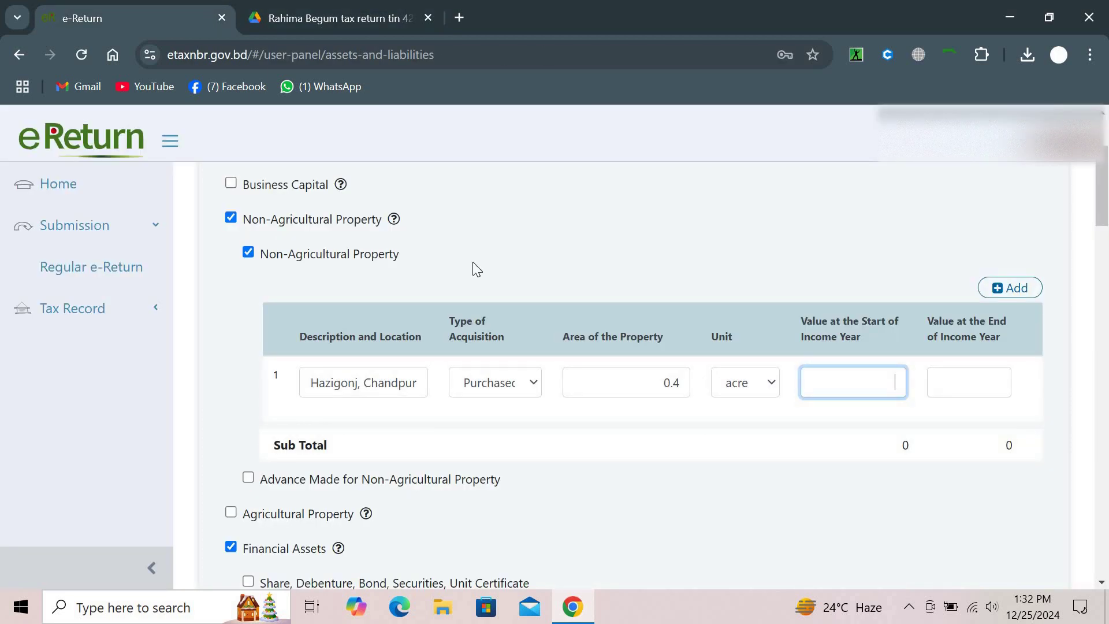
{"action": "type", "text": "2,85,000"}
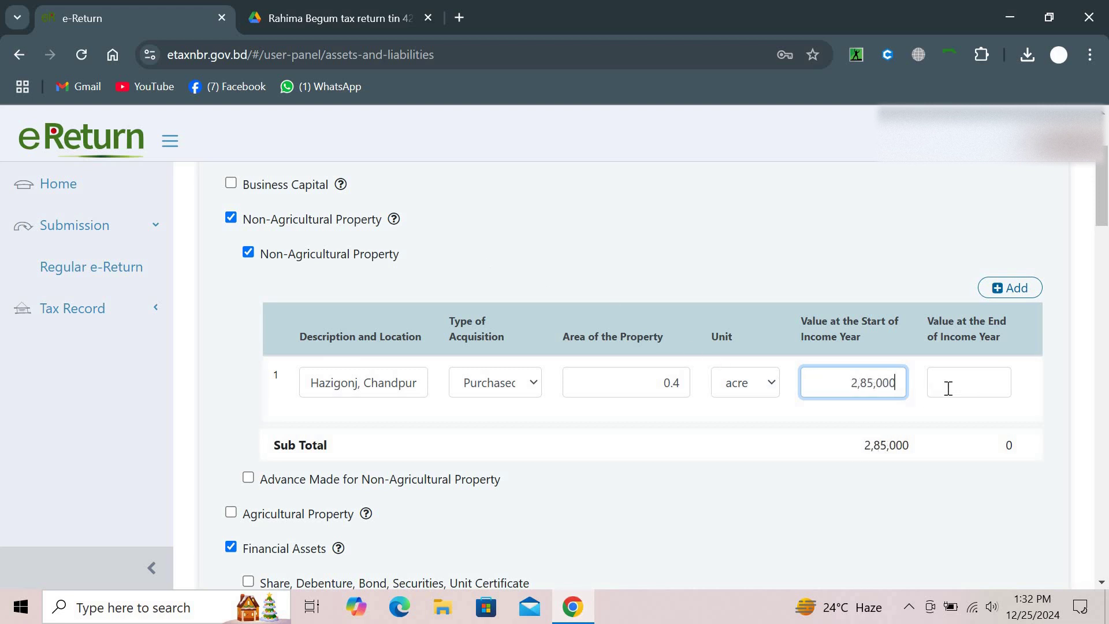
{"action": "left_click", "coordinate": [948, 388]}
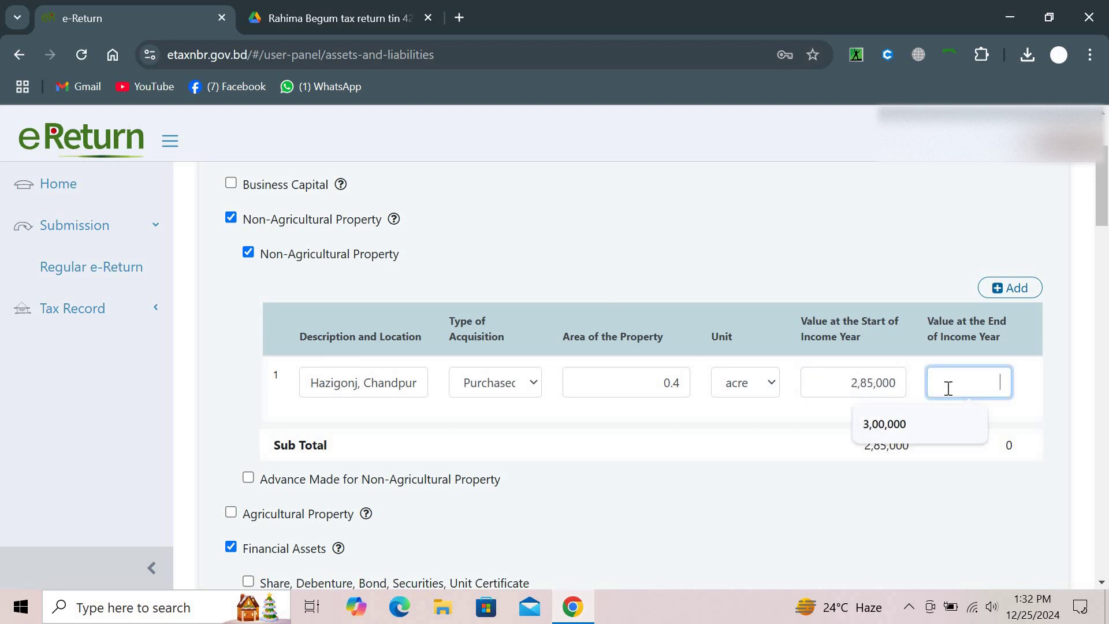
{"action": "type", "text": "2,85,00"}
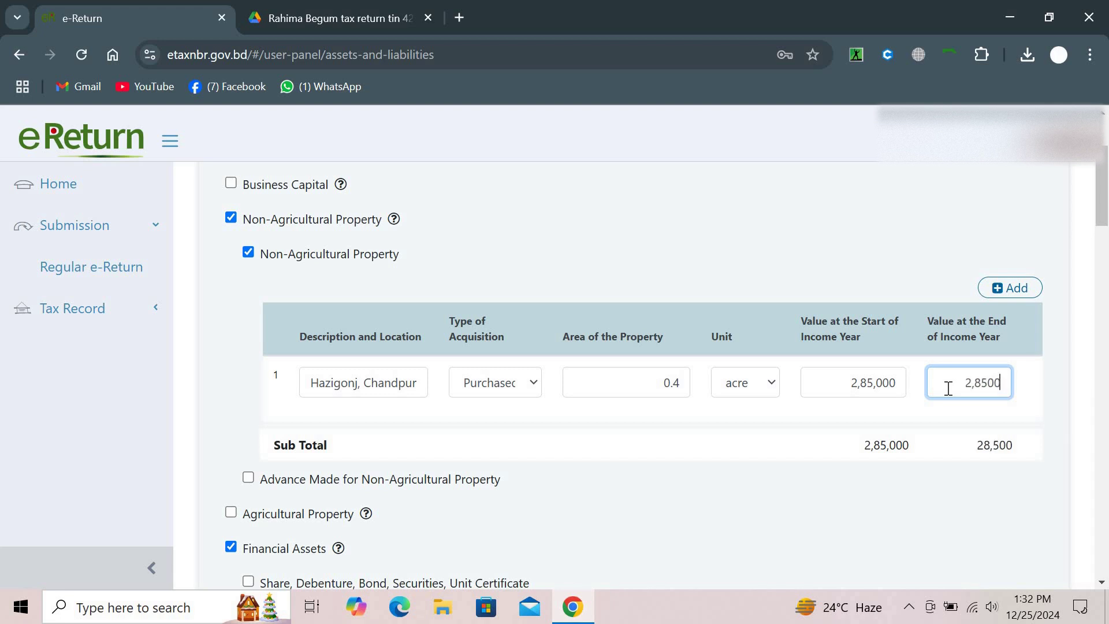
{"action": "type", "text": "0"}
{"action": "left_click", "coordinate": [856, 515]}
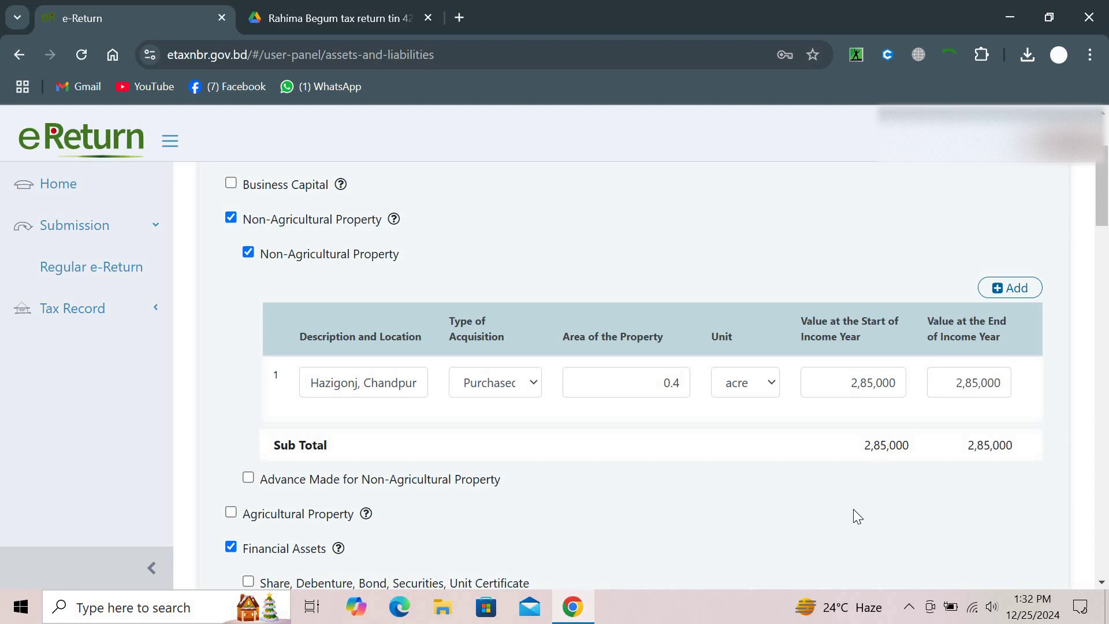
Enter 9,800 as Cash in Hand, bringing the Difference to 0, and save the assets and liabilities
{"action": "scroll", "coordinate": [856, 516], "scroll_direction": "down", "scroll_amount": 15}
{"action": "scroll", "coordinate": [854, 510], "scroll_direction": "down", "scroll_amount": 10}
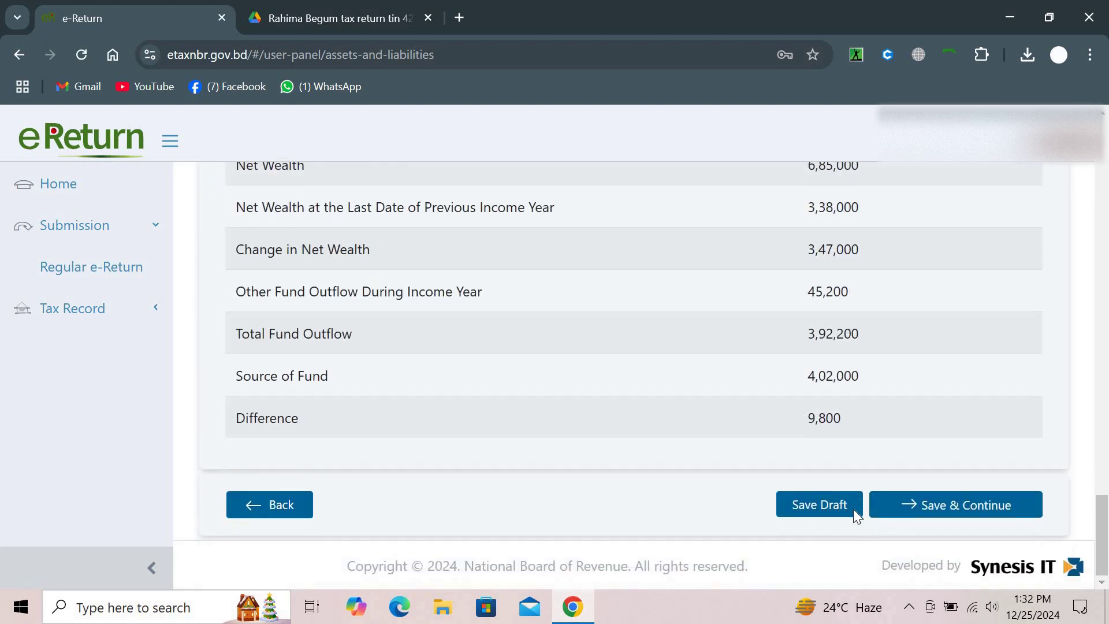
{"action": "scroll", "coordinate": [854, 510], "scroll_direction": "up", "scroll_amount": 6}
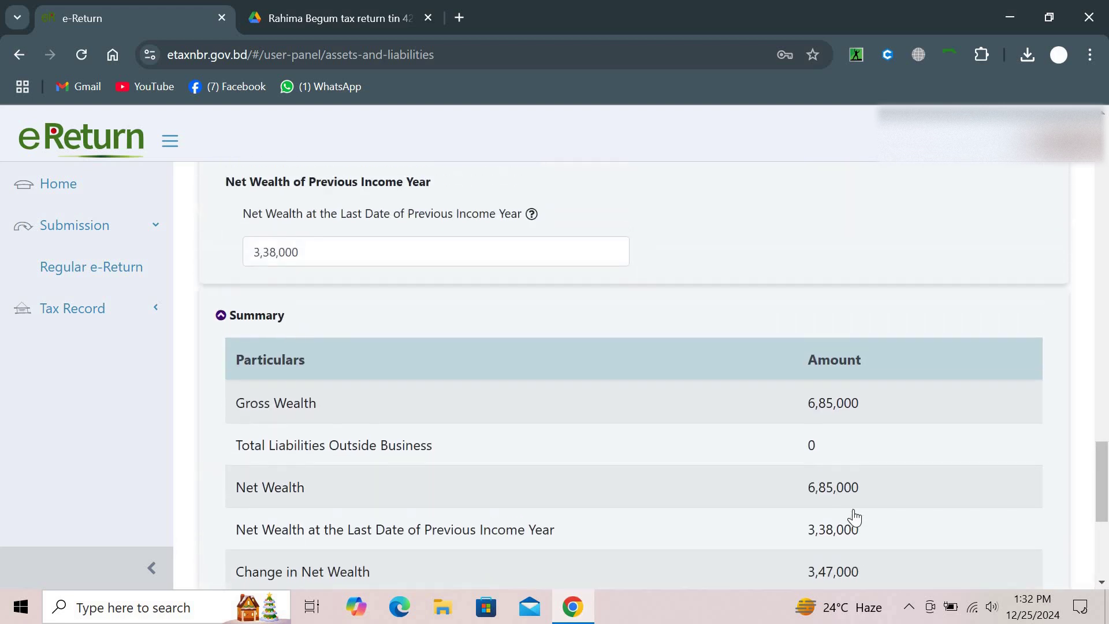
{"action": "scroll", "coordinate": [857, 516], "scroll_direction": "up", "scroll_amount": 10}
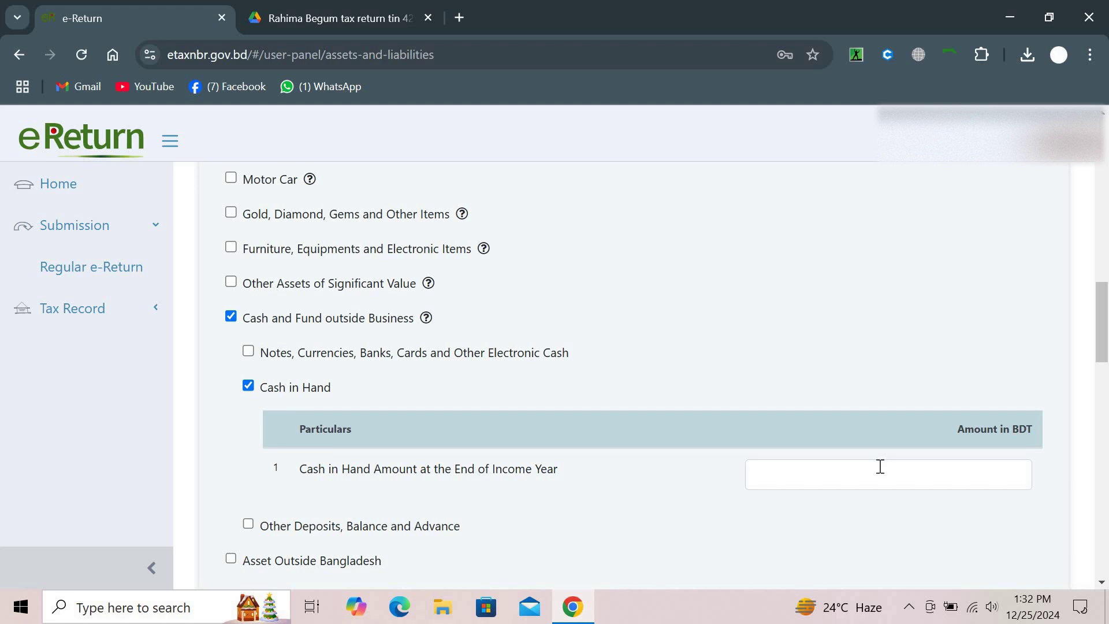
{"action": "left_click", "coordinate": [880, 466]}
{"action": "type", "text": "9,800"}
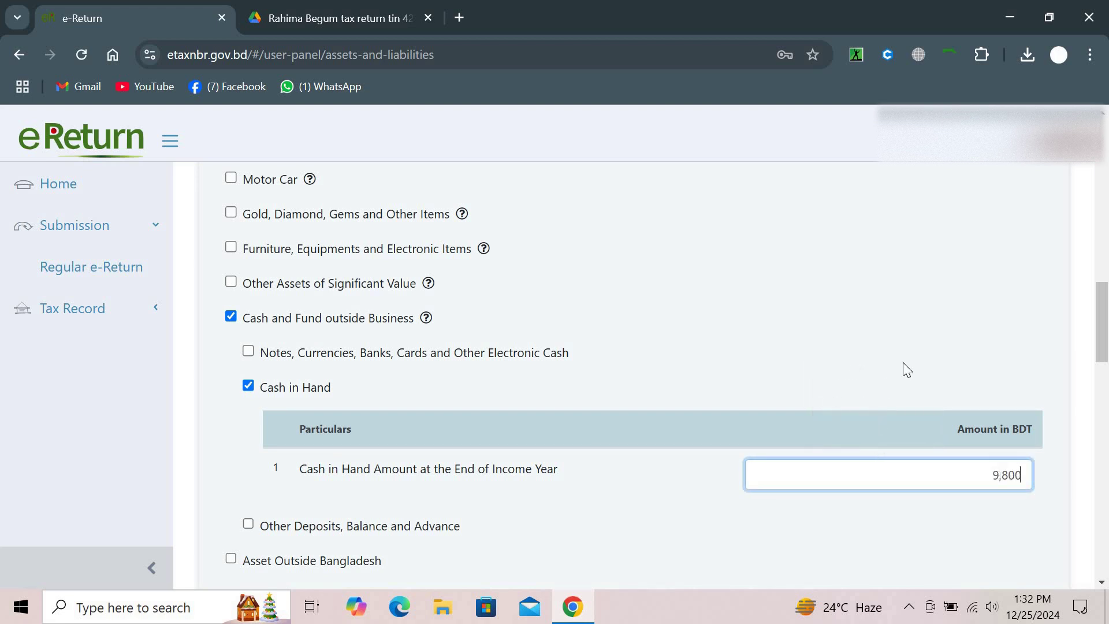
{"action": "scroll", "coordinate": [913, 341], "scroll_direction": "down", "scroll_amount": 20}
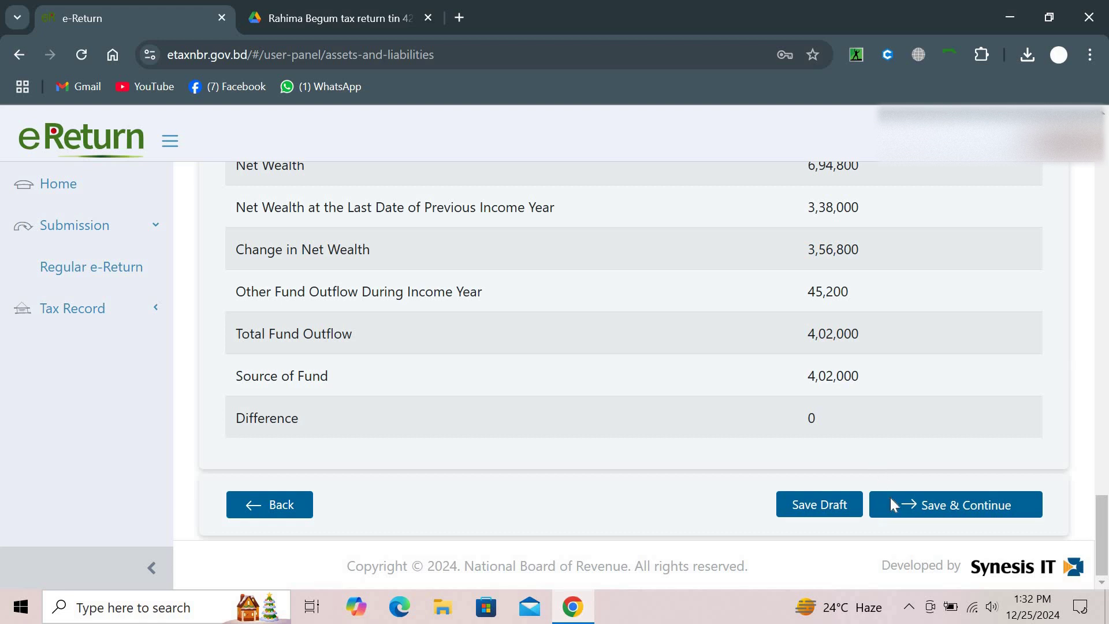
{"action": "left_click", "coordinate": [891, 498]}
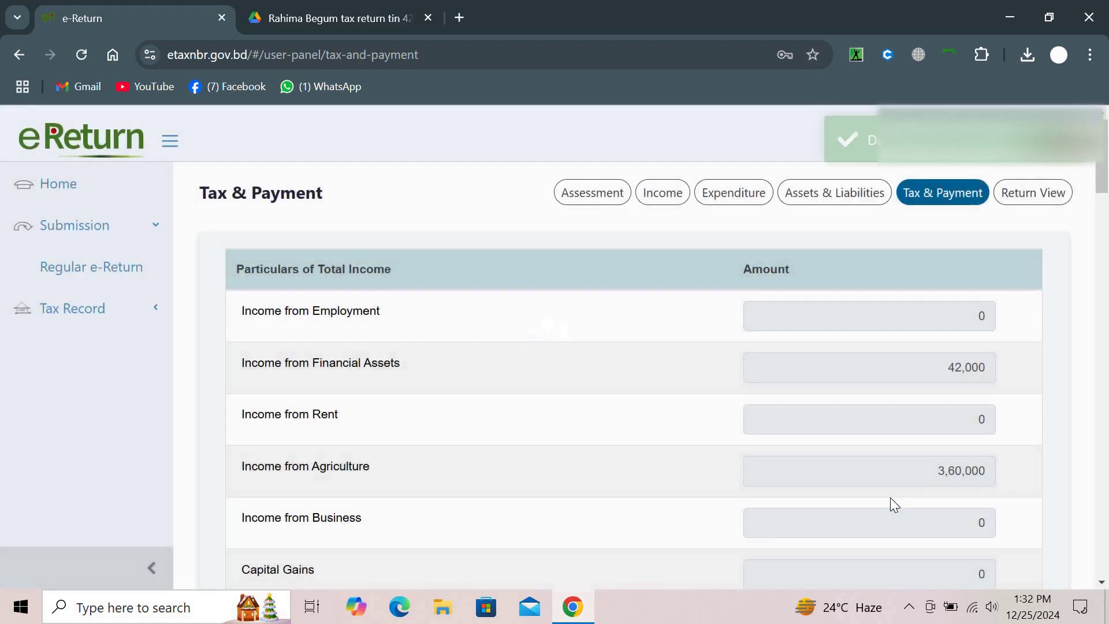
Answer Yes to having paid source, advance or regular tax for 2024-2025
{"action": "scroll", "coordinate": [889, 497], "scroll_direction": "down", "scroll_amount": 2}
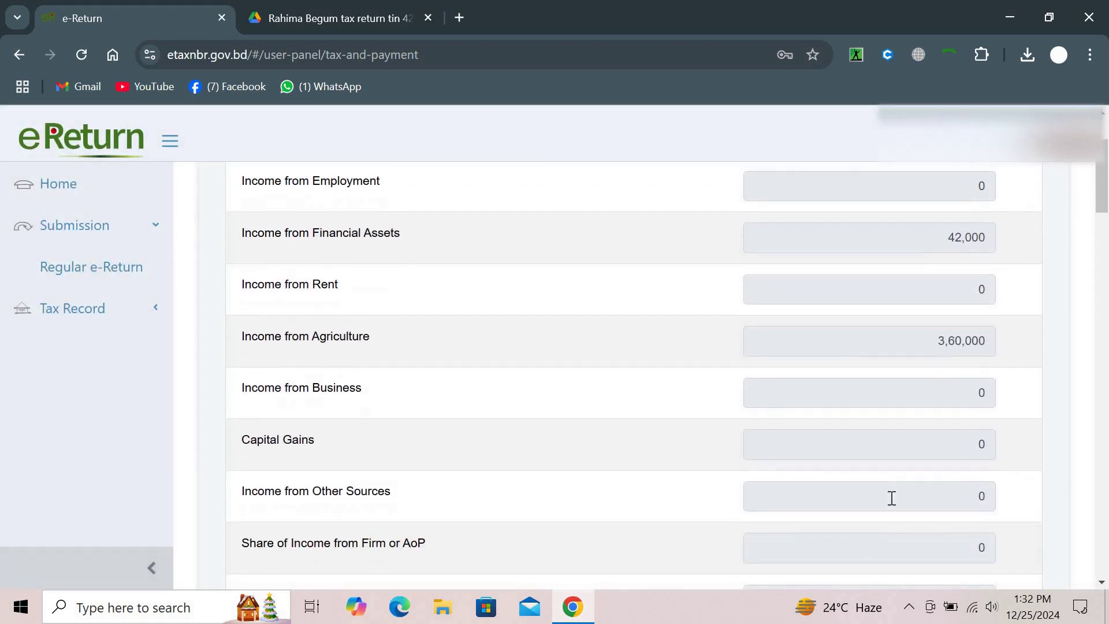
{"action": "scroll", "coordinate": [891, 498], "scroll_direction": "down", "scroll_amount": 5}
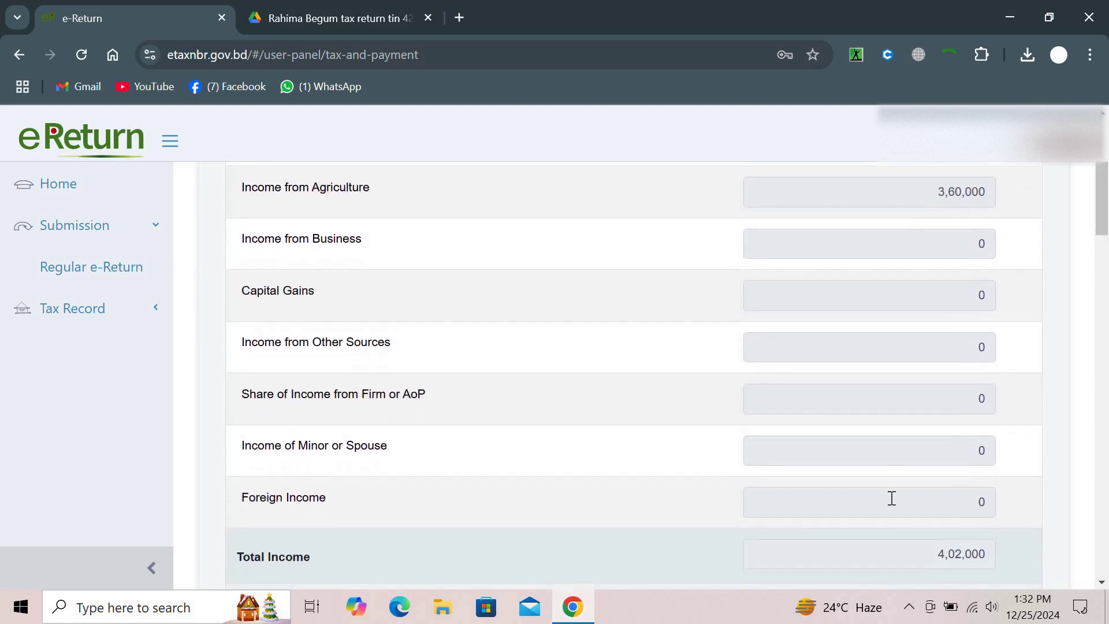
{"action": "scroll", "coordinate": [890, 499], "scroll_direction": "down", "scroll_amount": 7}
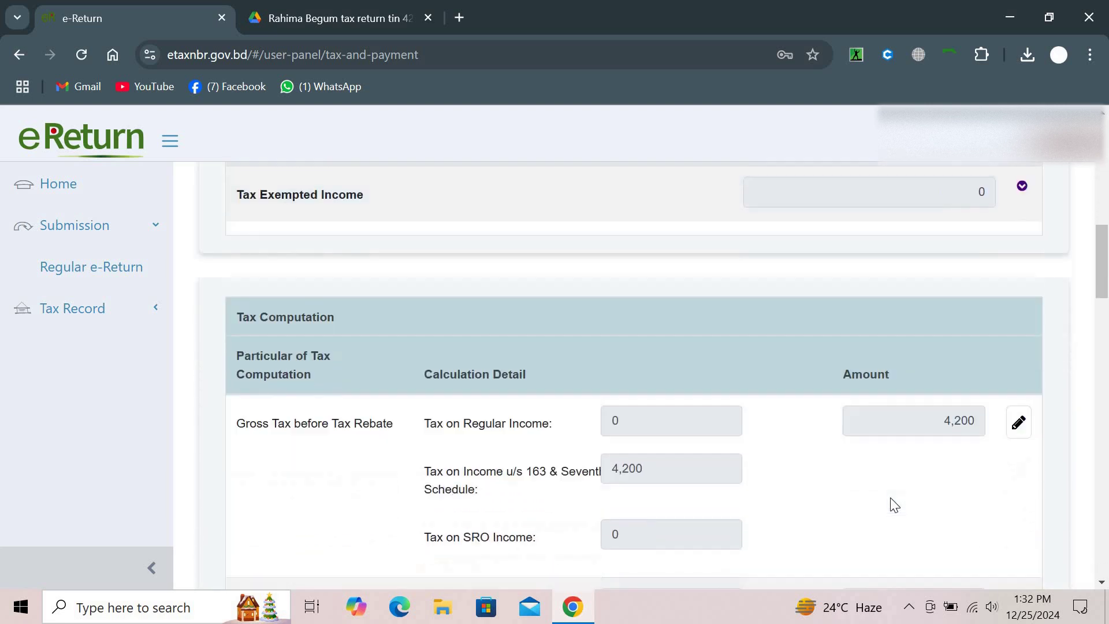
{"action": "scroll", "coordinate": [894, 504], "scroll_direction": "down", "scroll_amount": 1}
{"action": "scroll", "coordinate": [894, 505], "scroll_direction": "up", "scroll_amount": 3}
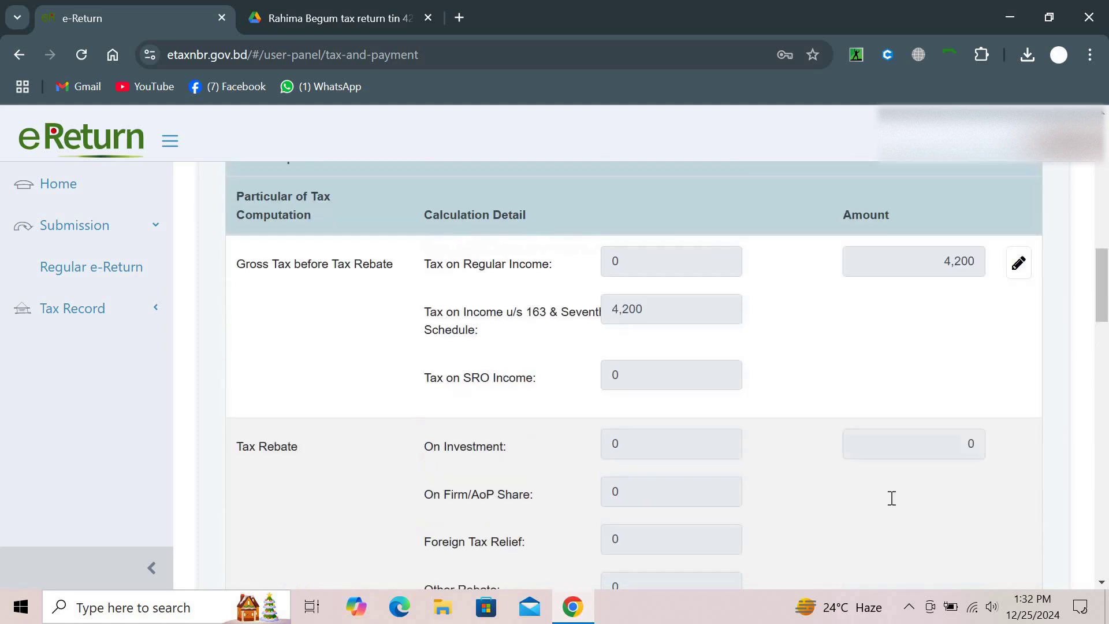
{"action": "scroll", "coordinate": [891, 498], "scroll_direction": "down", "scroll_amount": 1}
{"action": "scroll", "coordinate": [891, 498], "scroll_direction": "down", "scroll_amount": 13}
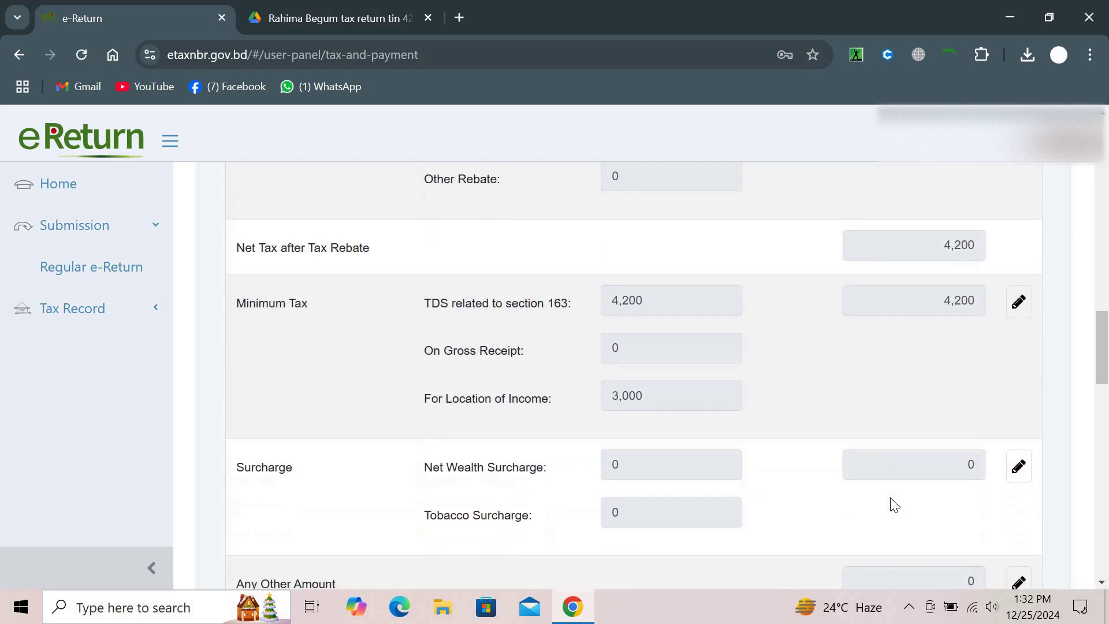
{"action": "scroll", "coordinate": [894, 504], "scroll_direction": "down", "scroll_amount": 2}
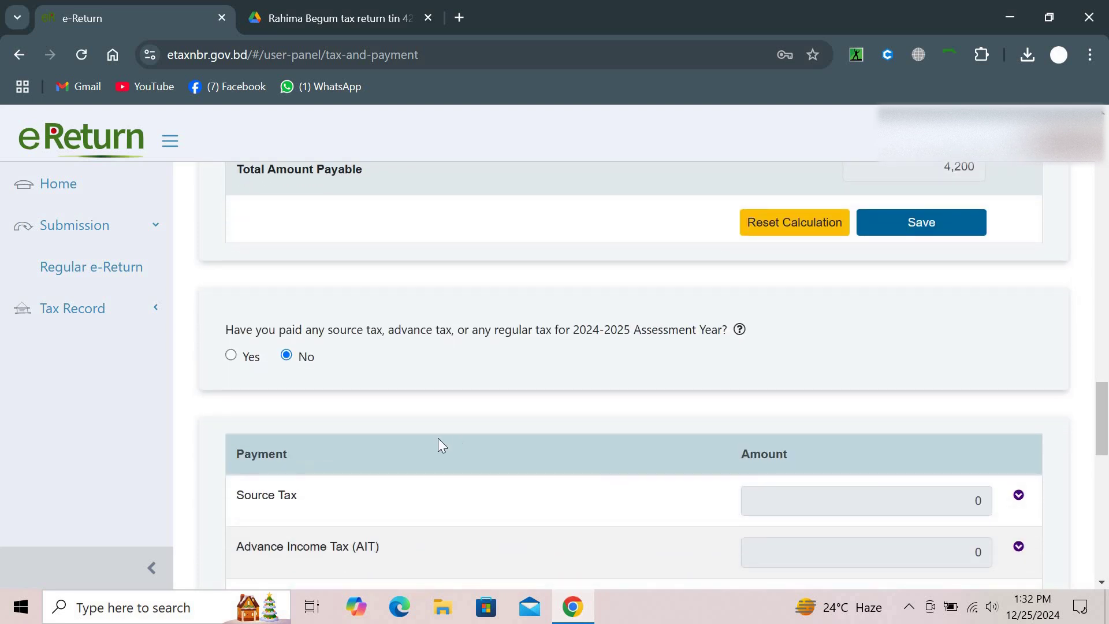
{"action": "left_click", "coordinate": [232, 357]}
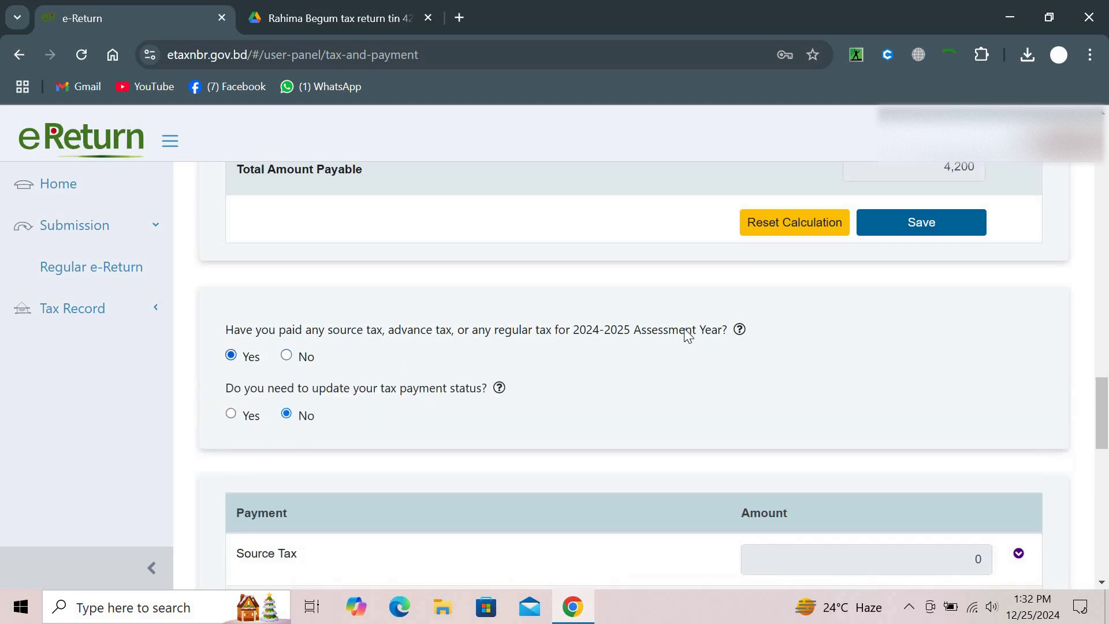
Review the Total Income of 4,02,000 and the 4,200 gross tax under section 163
{"action": "scroll", "coordinate": [687, 335], "scroll_direction": "up", "scroll_amount": 7}
{"action": "scroll", "coordinate": [688, 335], "scroll_direction": "down", "scroll_amount": 2}
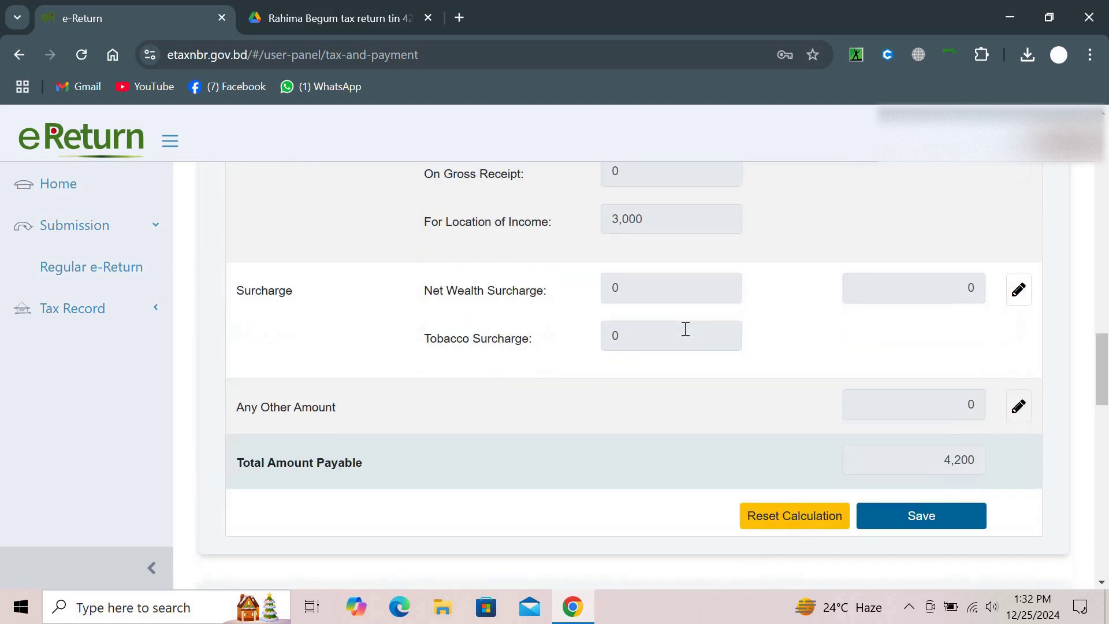
{"action": "scroll", "coordinate": [687, 335], "scroll_direction": "up", "scroll_amount": 6}
{"action": "scroll", "coordinate": [685, 332], "scroll_direction": "up", "scroll_amount": 15}
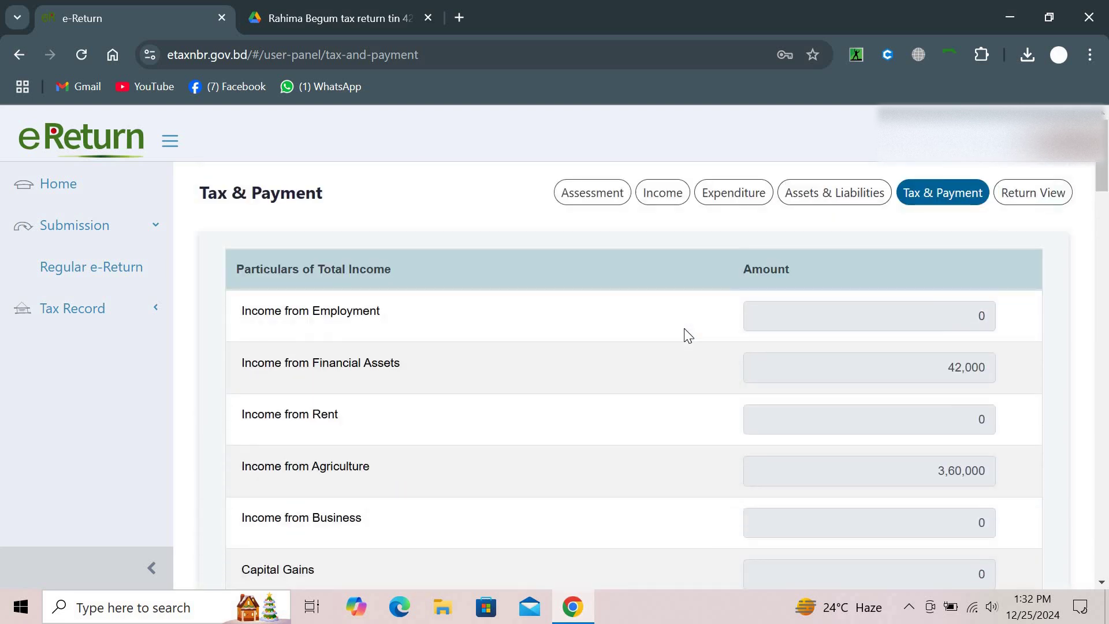
{"action": "scroll", "coordinate": [687, 335], "scroll_direction": "down", "scroll_amount": 4}
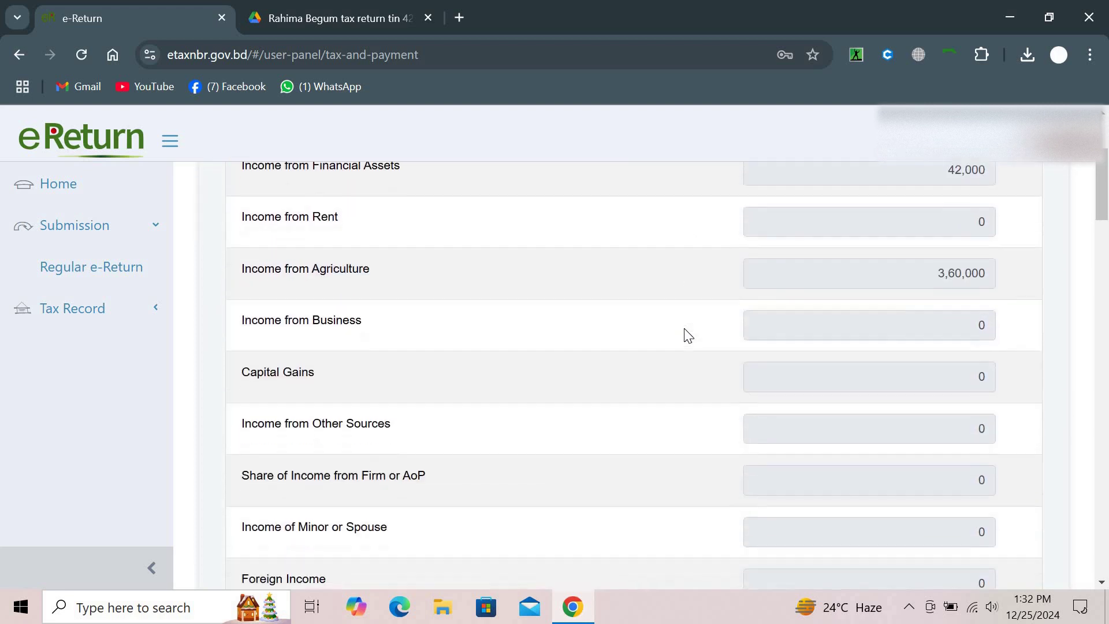
{"action": "scroll", "coordinate": [687, 335], "scroll_direction": "down", "scroll_amount": 4}
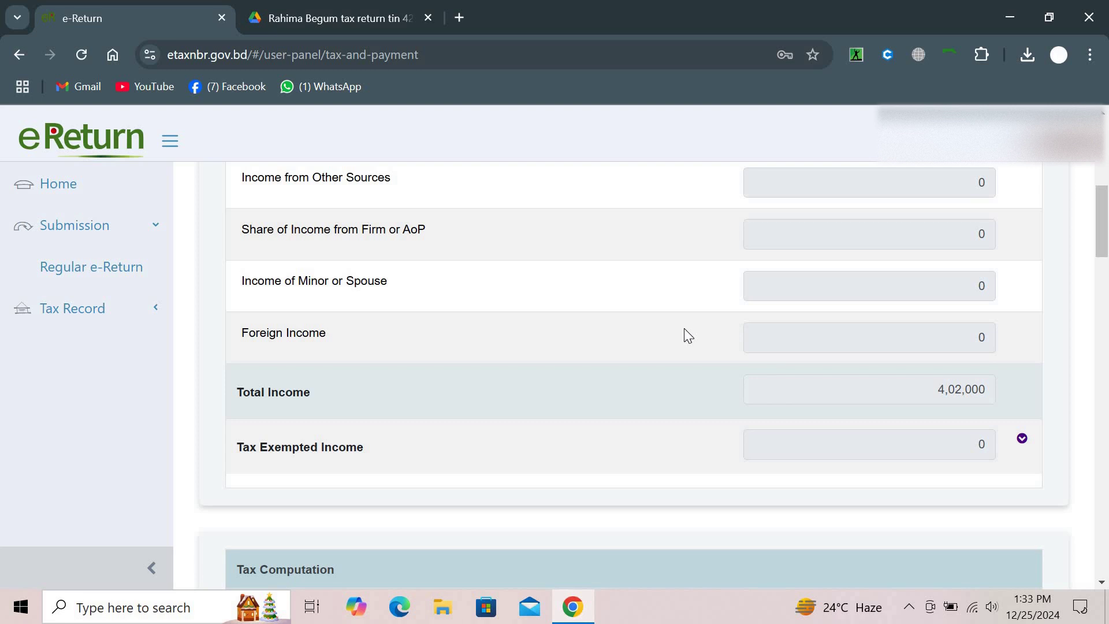
{"action": "scroll", "coordinate": [684, 328], "scroll_direction": "down", "scroll_amount": 5}
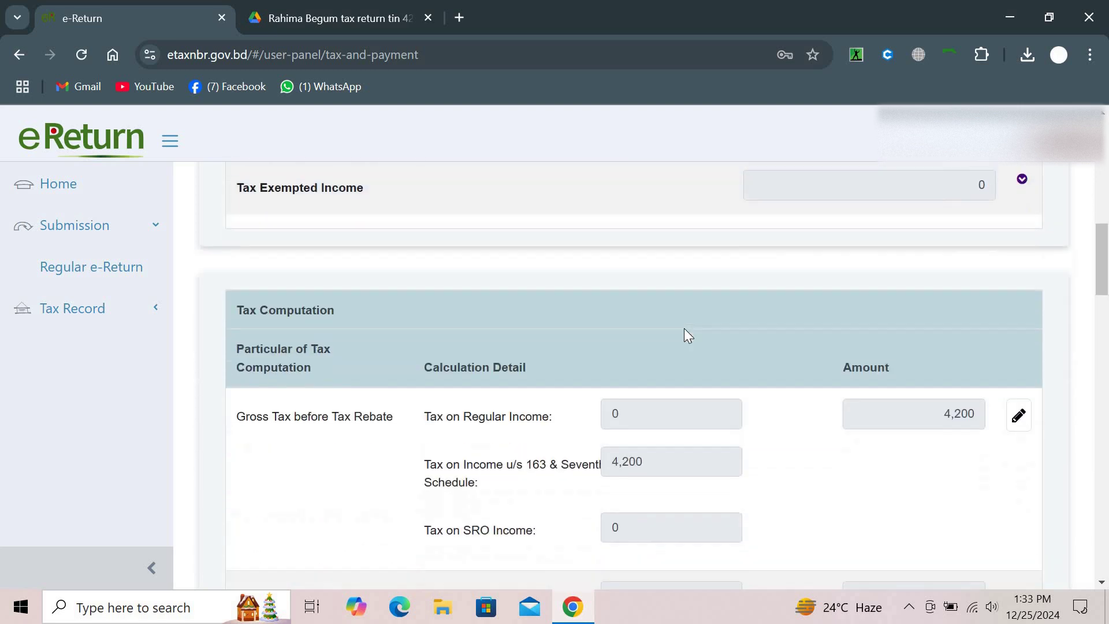
{"action": "scroll", "coordinate": [684, 328], "scroll_direction": "down", "scroll_amount": 2}
{"action": "scroll", "coordinate": [684, 328], "scroll_direction": "up", "scroll_amount": 3}
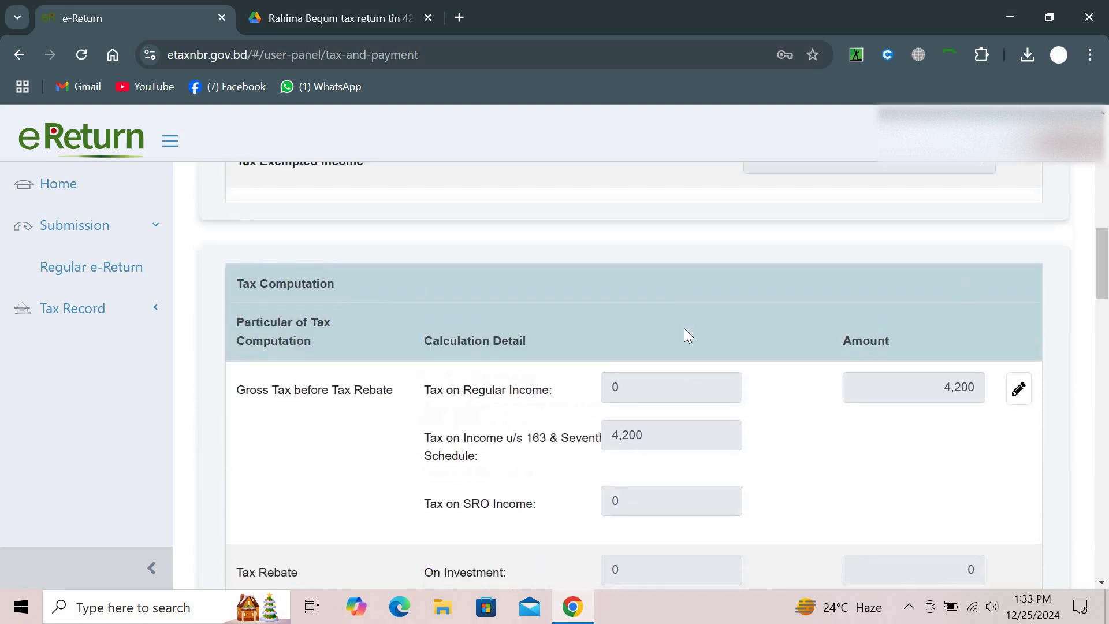
{"action": "scroll", "coordinate": [684, 328], "scroll_direction": "up", "scroll_amount": 1}
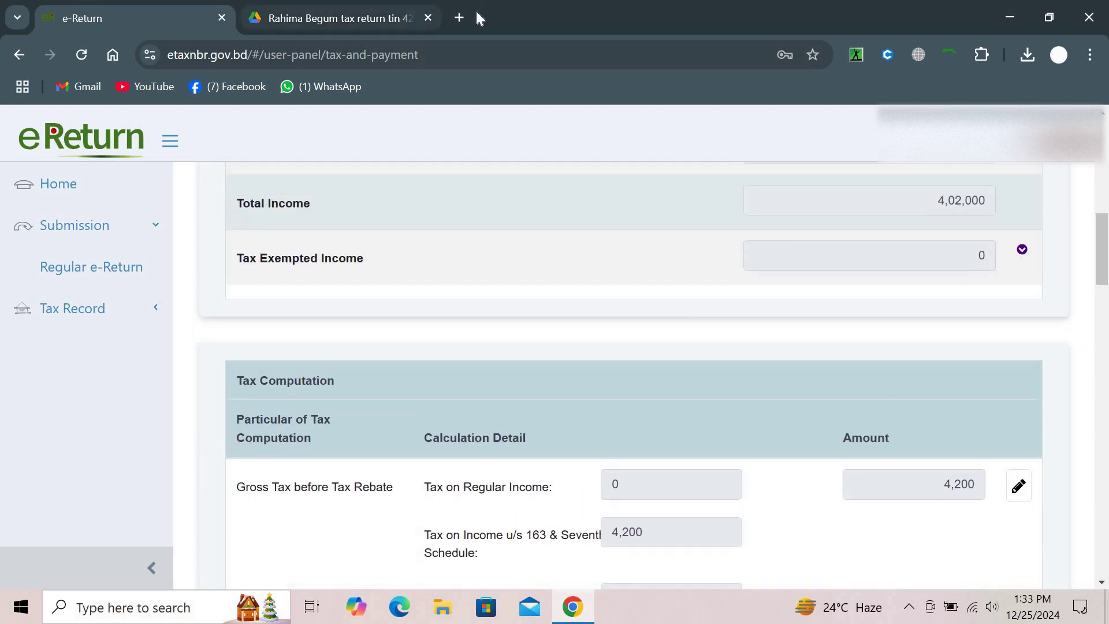
Search 'aykor paripatra 2024-25' in a new tab, open NBR's guide PDF, then view the Drive return
{"action": "left_click", "coordinate": [459, 18]}
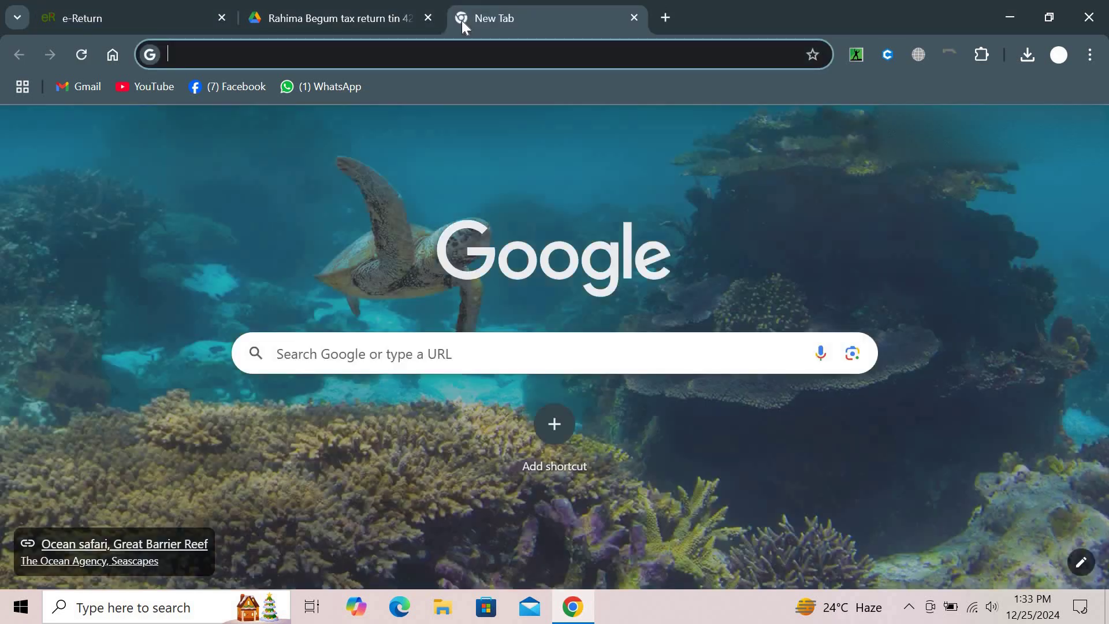
{"action": "type", "text": "ay"}
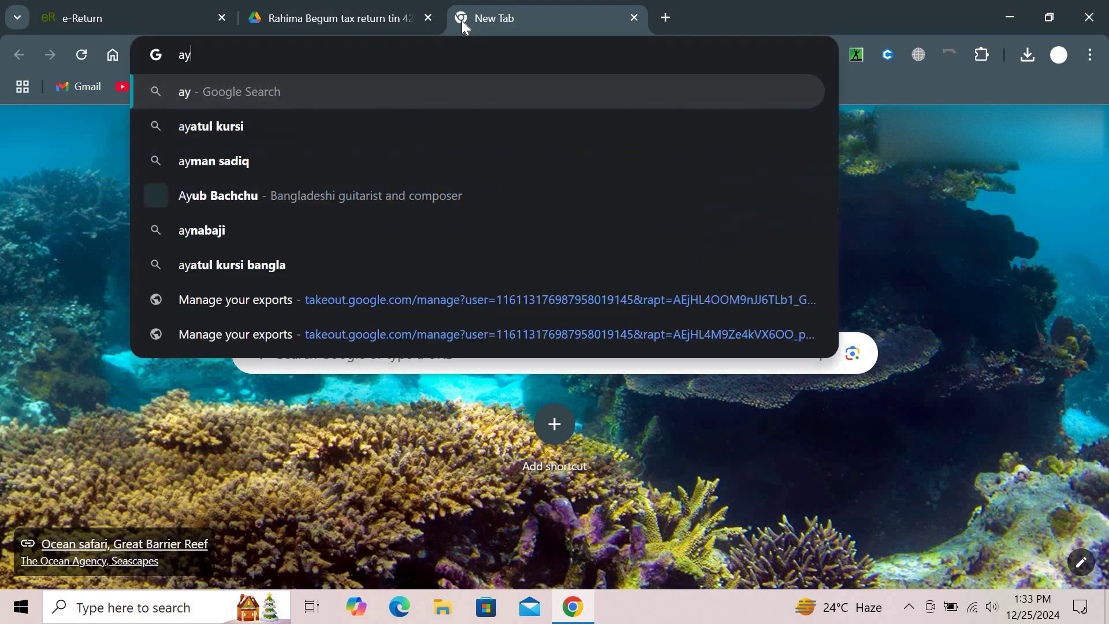
{"action": "type", "text": "kor pro"}
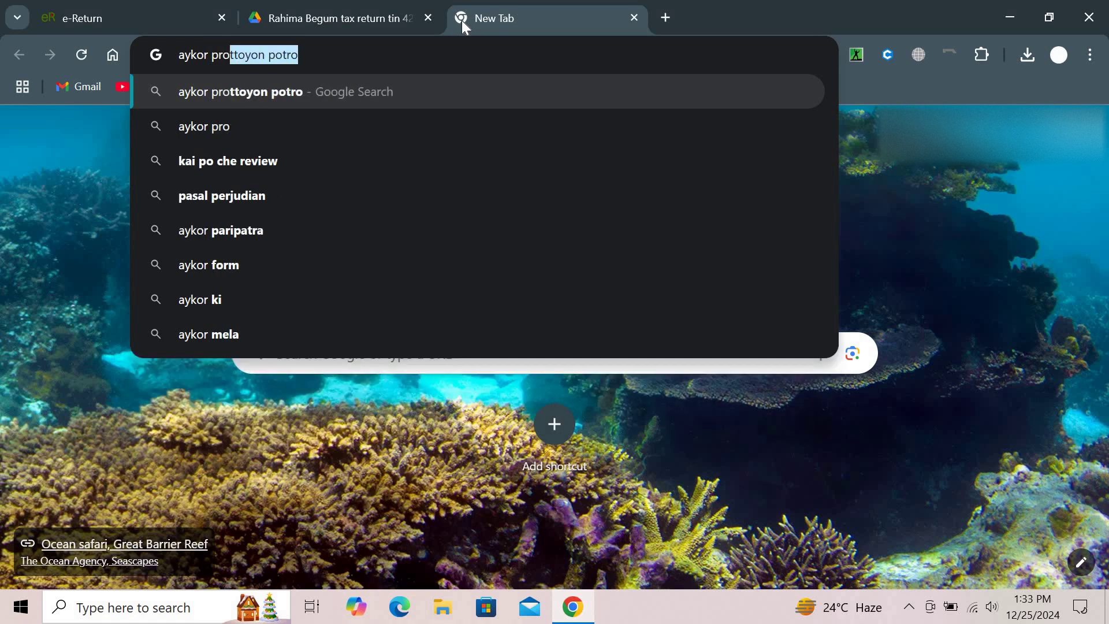
{"action": "key", "text": "BackSpace"}
{"action": "key", "text": "BackSpace"}
{"action": "key", "text": "BackSpace"}
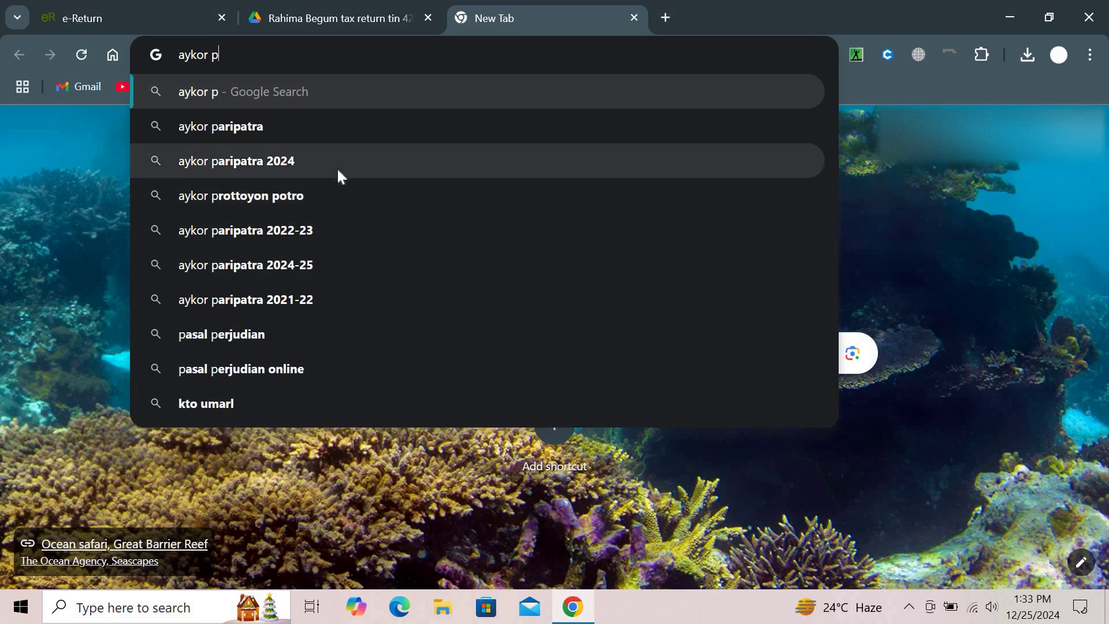
{"action": "left_click", "coordinate": [315, 261]}
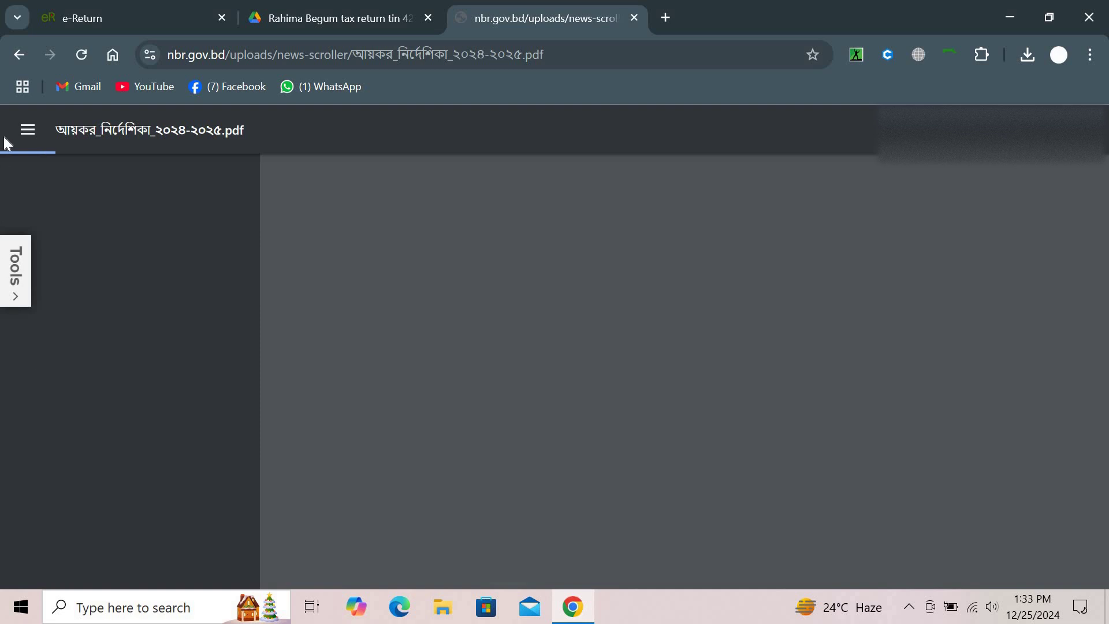
{"action": "left_click", "coordinate": [28, 129]}
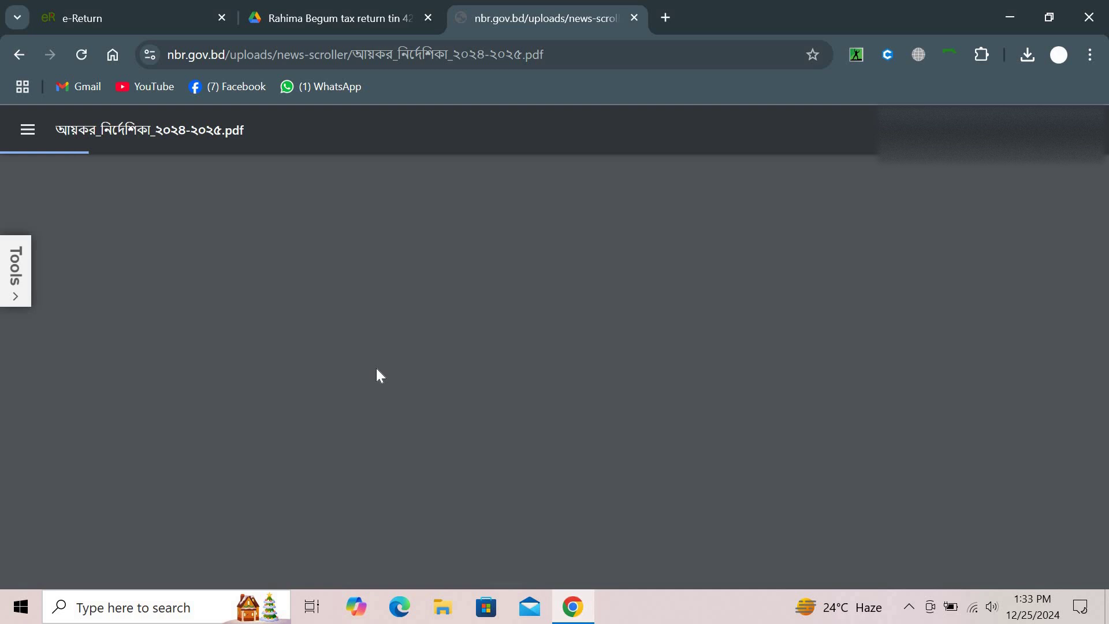
{"action": "left_click", "coordinate": [323, 9]}
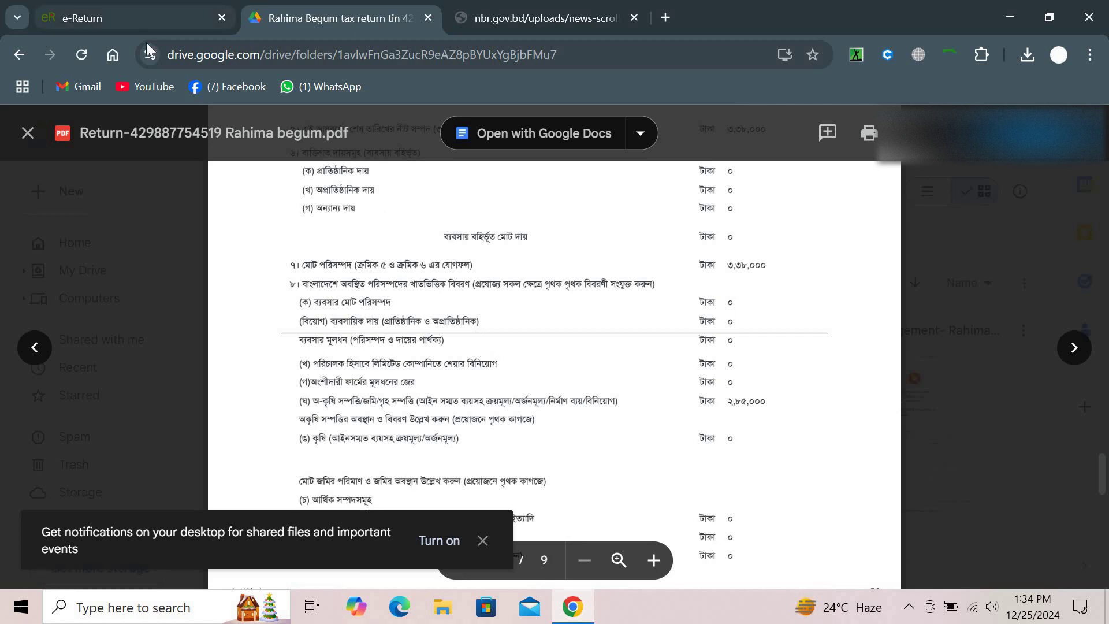
Return to e-Return's Tax and Payment page and check Payable 4,200 with Total Payment 0
{"action": "left_click", "coordinate": [121, 9]}
{"action": "scroll", "coordinate": [399, 338], "scroll_direction": "down", "scroll_amount": 12}
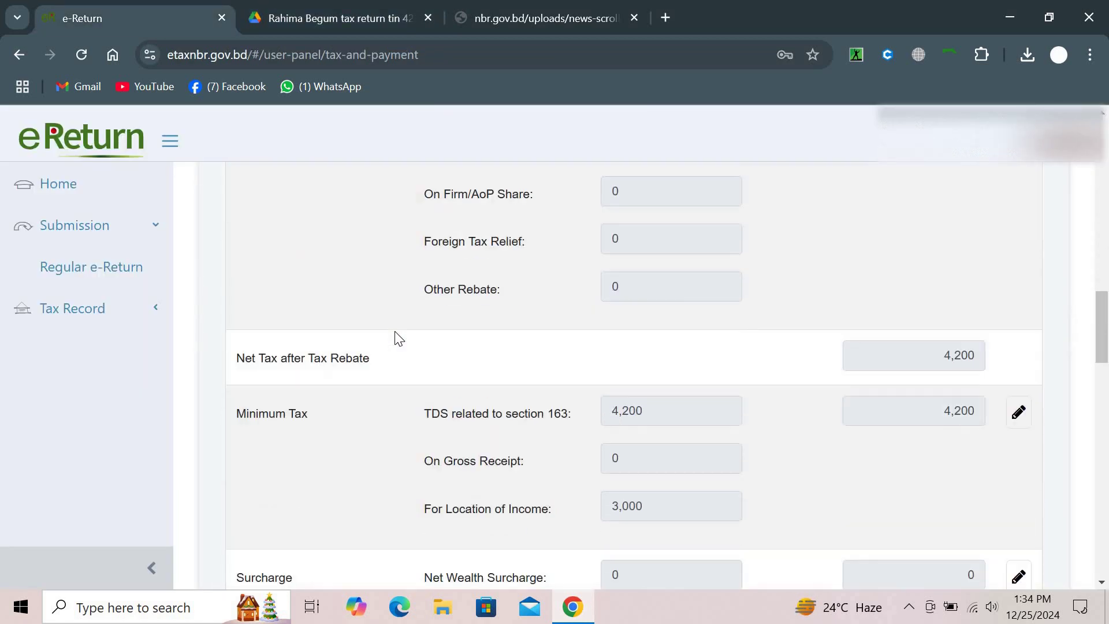
{"action": "scroll", "coordinate": [395, 334], "scroll_direction": "down", "scroll_amount": 6}
{"action": "scroll", "coordinate": [396, 334], "scroll_direction": "up", "scroll_amount": 1}
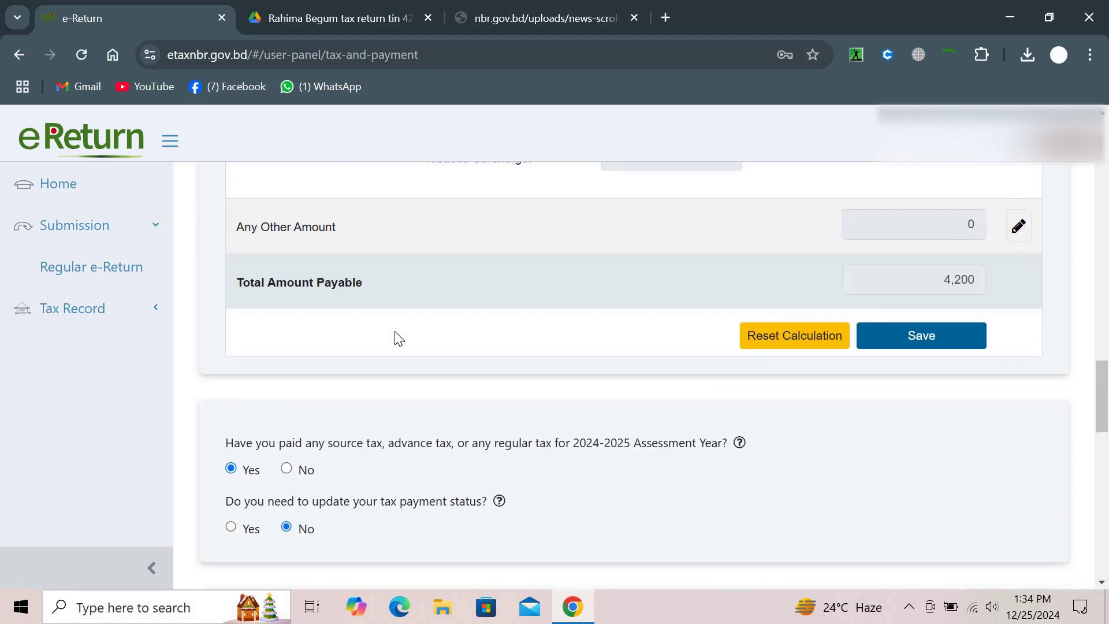
{"action": "scroll", "coordinate": [399, 338], "scroll_direction": "down", "scroll_amount": 2}
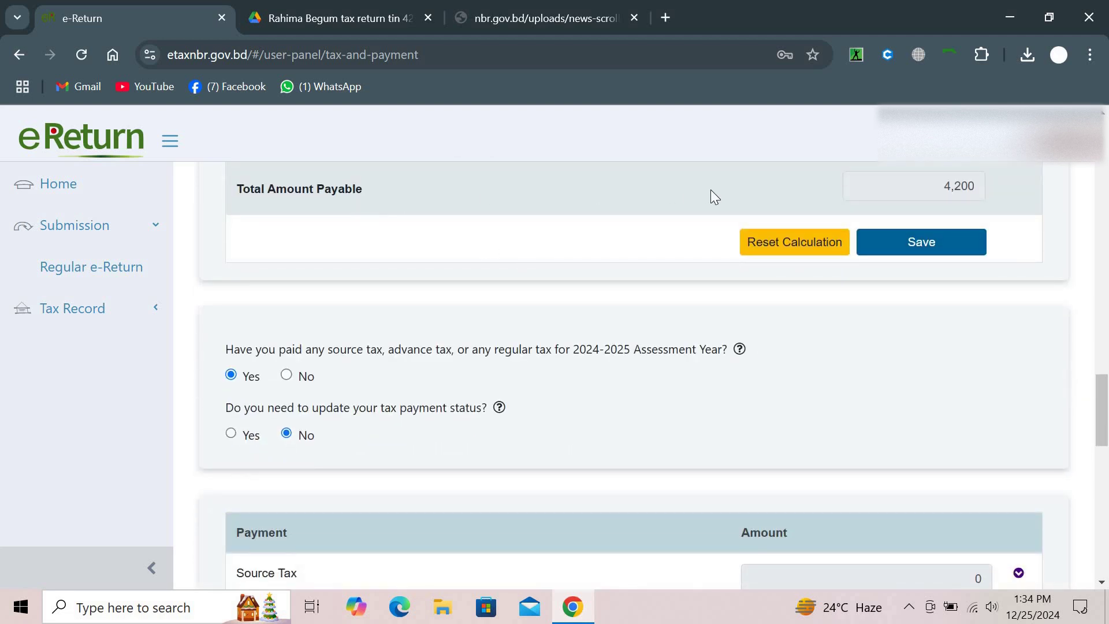
{"action": "scroll", "coordinate": [666, 410], "scroll_direction": "down", "scroll_amount": 4}
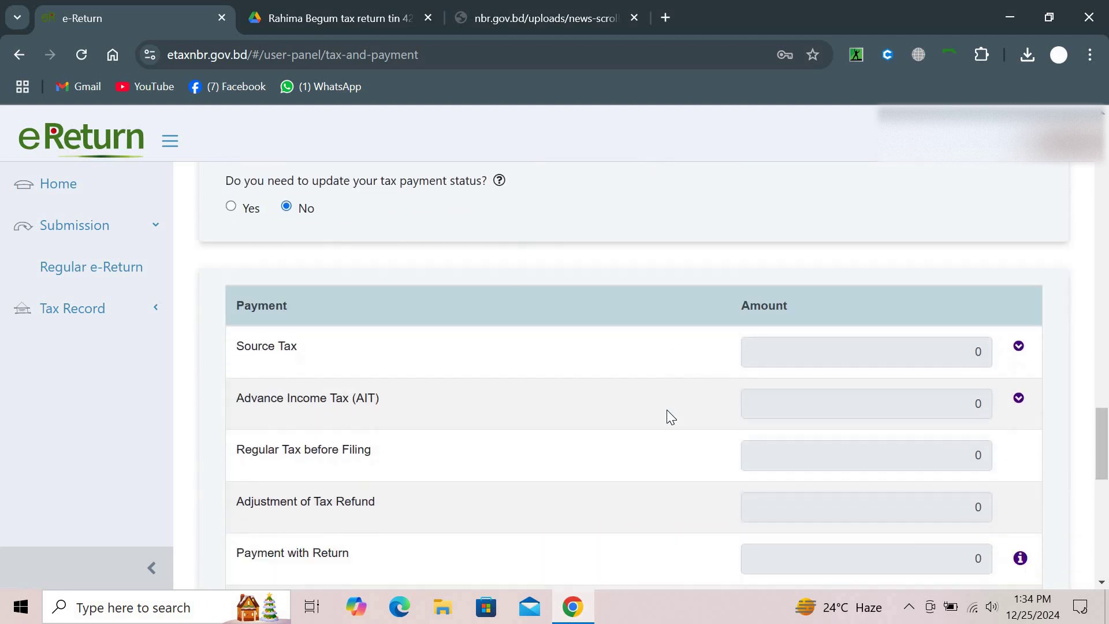
{"action": "scroll", "coordinate": [666, 410], "scroll_direction": "down", "scroll_amount": 11}
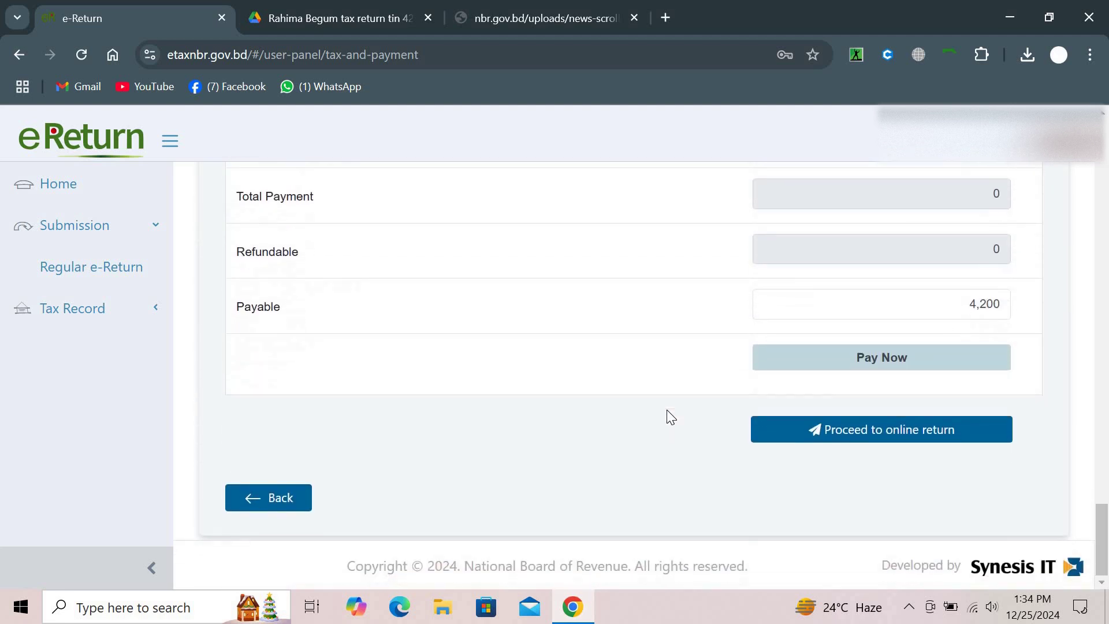
{"action": "scroll", "coordinate": [666, 410], "scroll_direction": "up", "scroll_amount": 10}
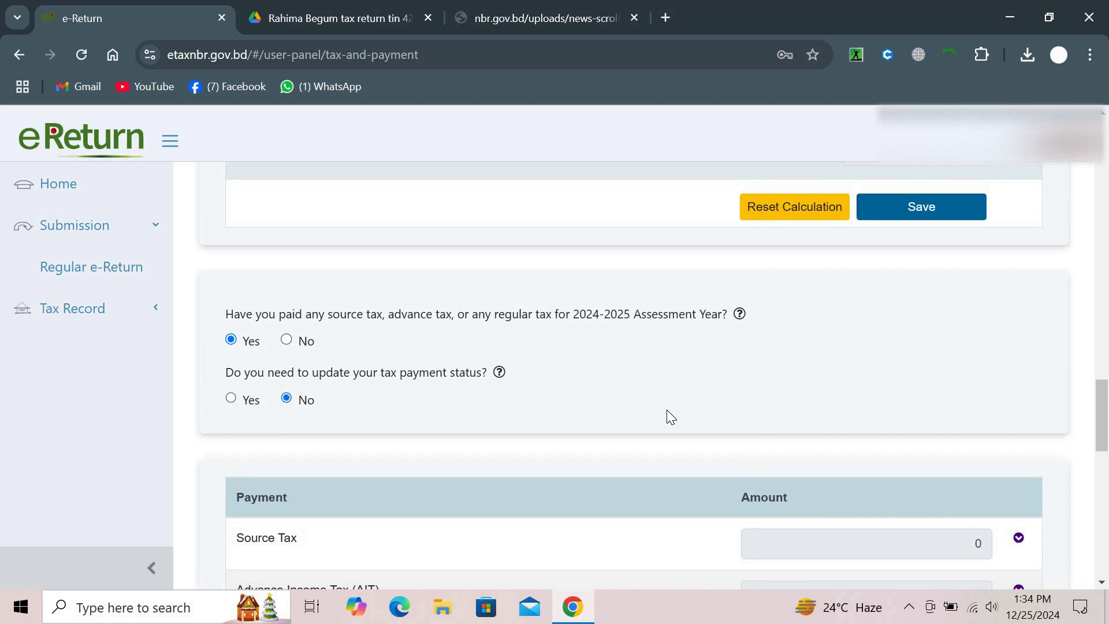
Answer Yes to updating the tax payment status, opening the e-Return Ledger payment login page
{"action": "left_click", "coordinate": [237, 395]}
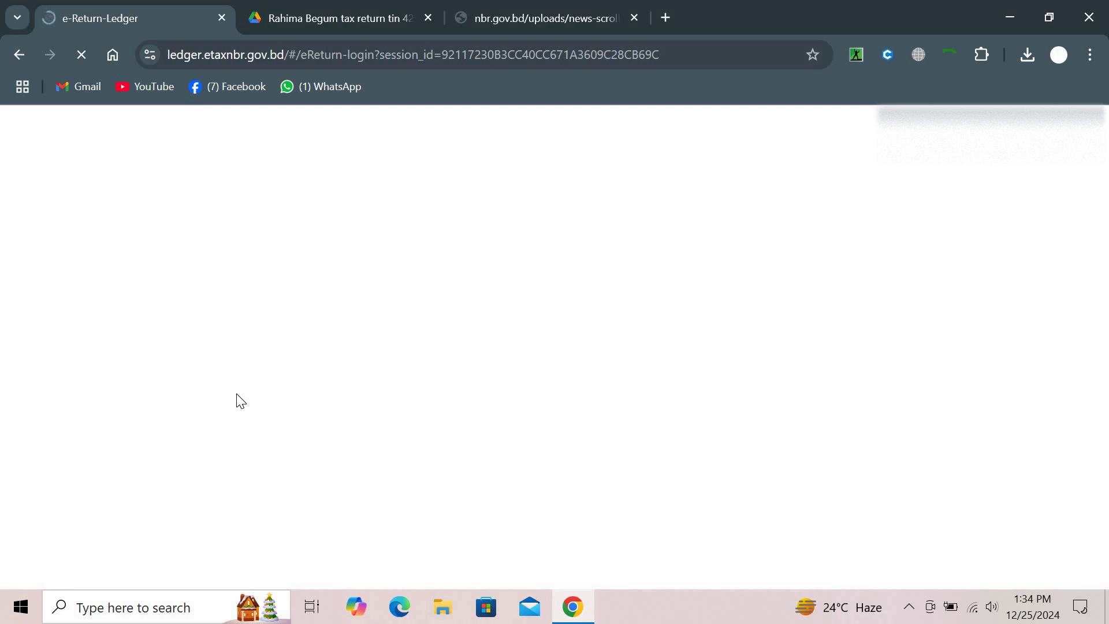
{"action": "left_click", "coordinate": [510, 7]}
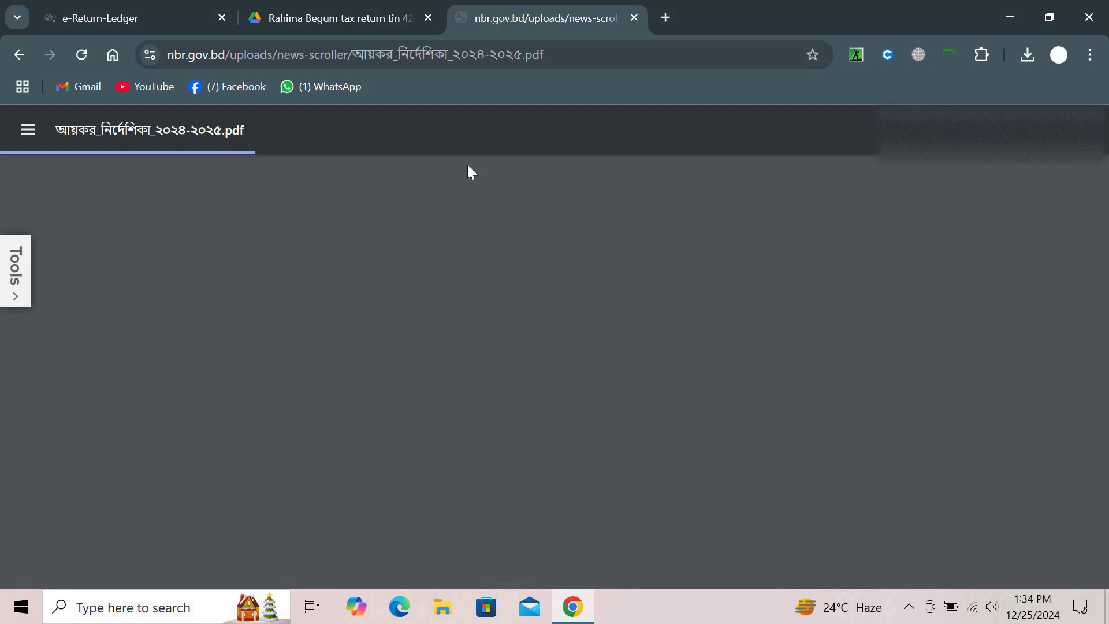
{"action": "left_click", "coordinate": [101, 7]}
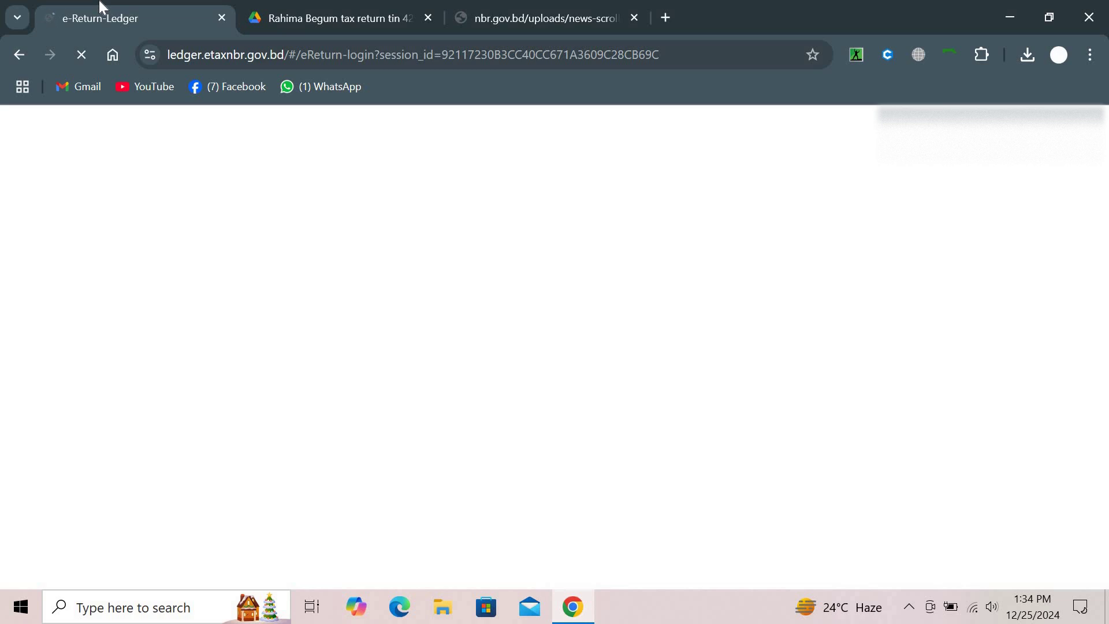
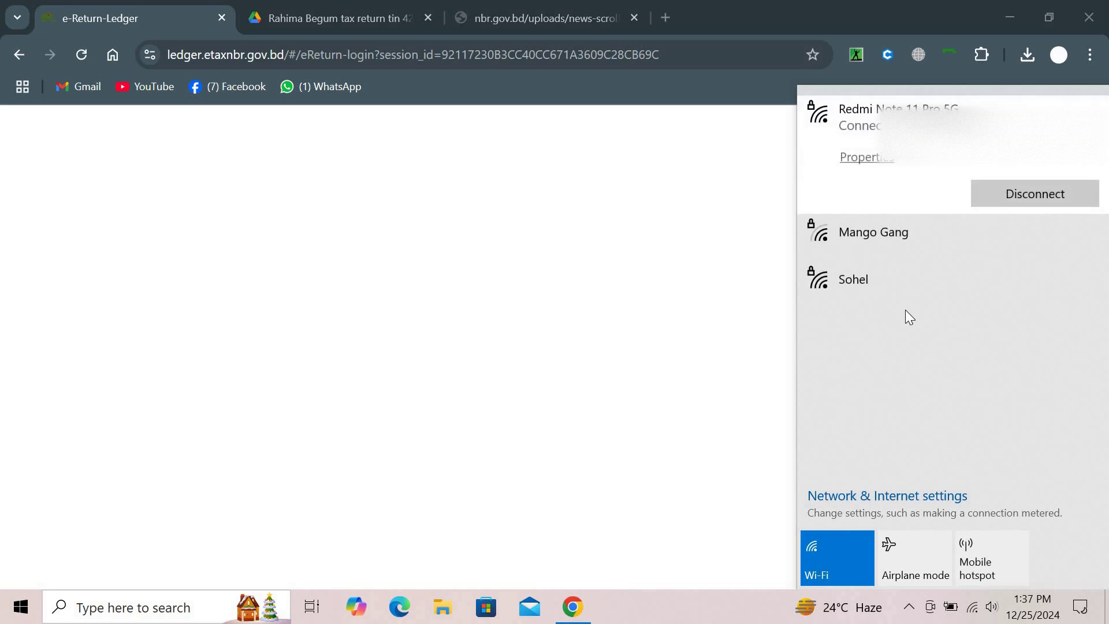
Dismiss the Wi-Fi flyout and go back from the blank ledger login page
{"action": "left_click", "coordinate": [91, 133]}
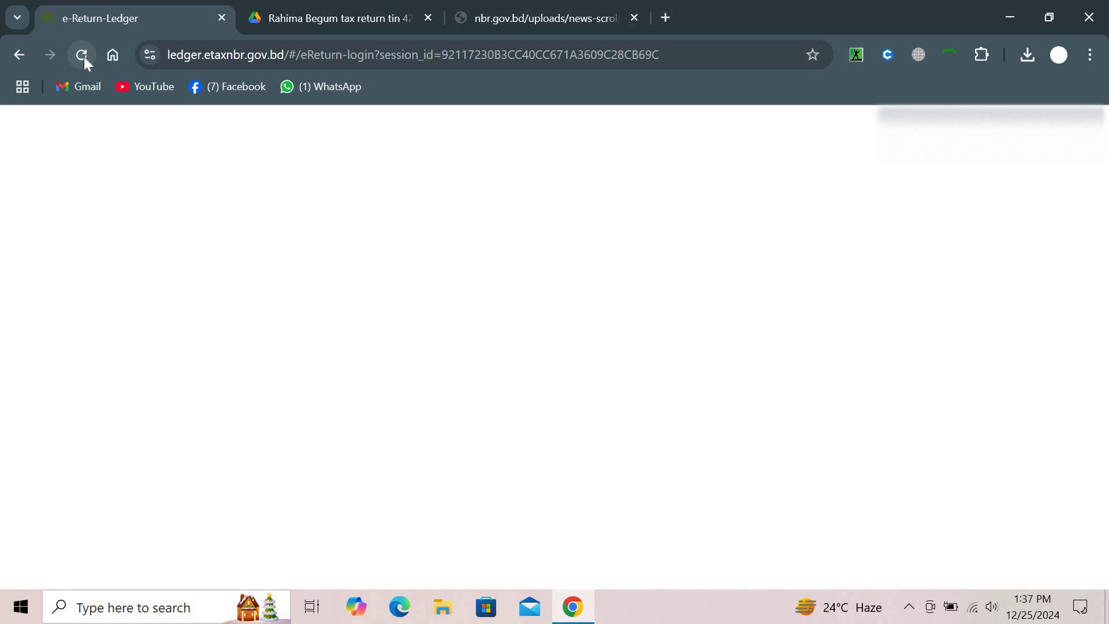
{"action": "left_click", "coordinate": [28, 53]}
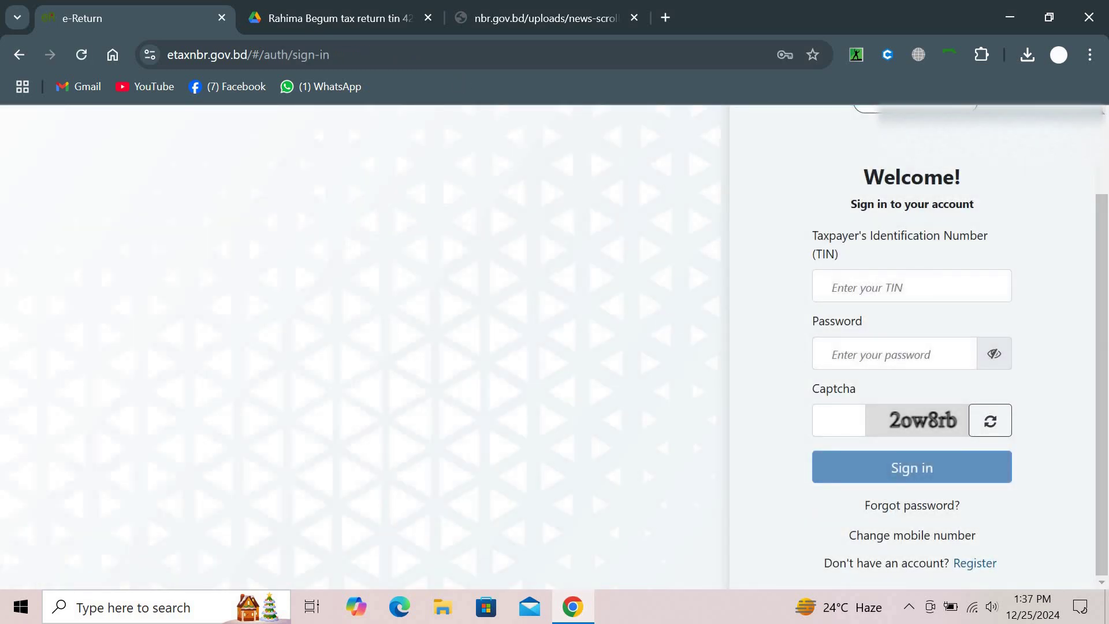
Glance at the return PDF in Drive, then return to the e-Return sign-in tab
{"action": "left_click", "coordinate": [342, 8]}
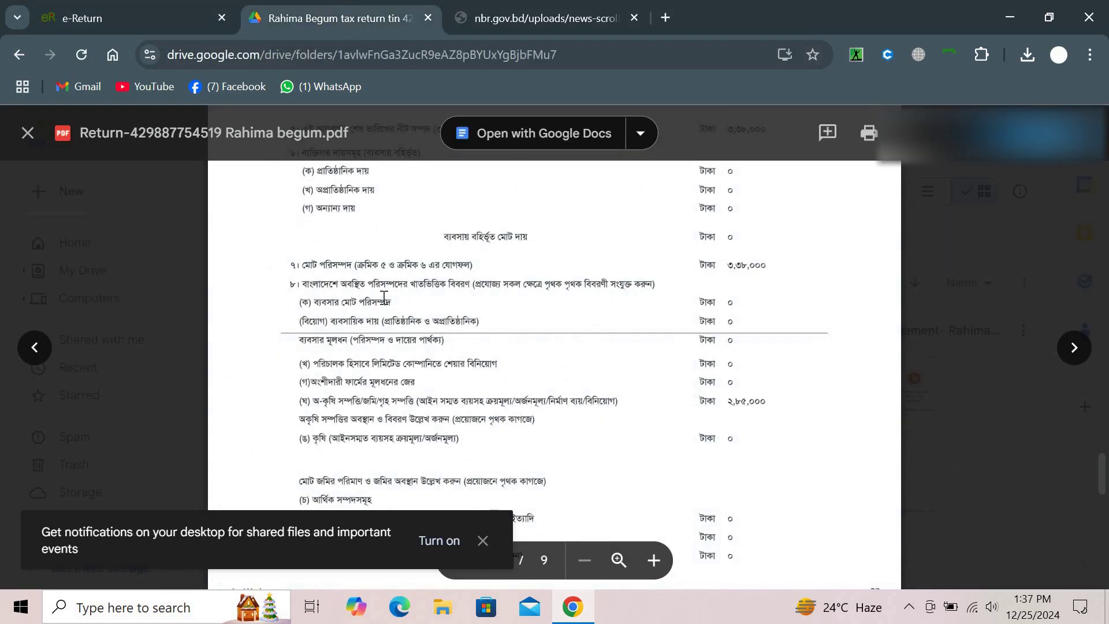
{"action": "scroll", "coordinate": [383, 298], "scroll_direction": "up", "scroll_amount": 5}
{"action": "scroll", "coordinate": [383, 297], "scroll_direction": "up", "scroll_amount": 2}
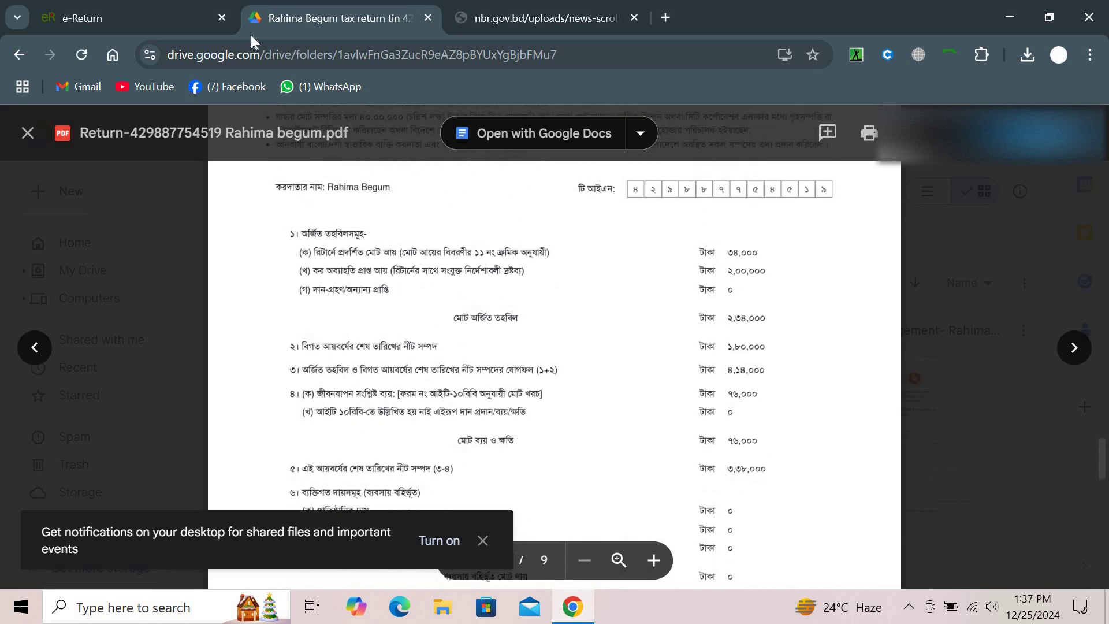
{"action": "left_click", "coordinate": [179, 8]}
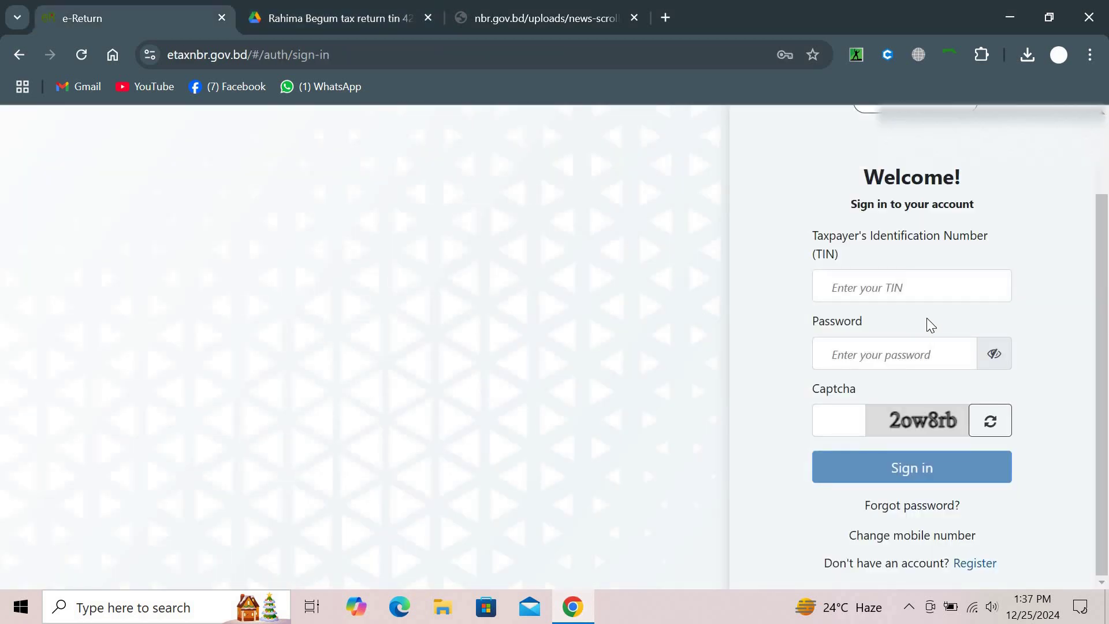
Sign in with the saved TIN login, confirming the Windows PIN and entering the captcha
{"action": "left_click", "coordinate": [913, 288]}
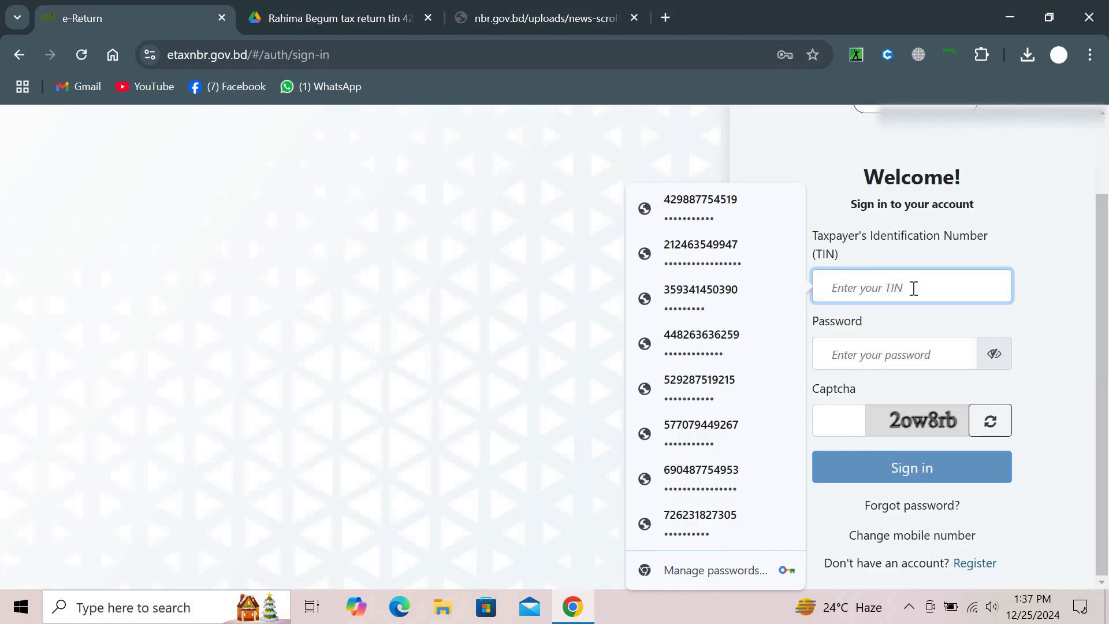
{"action": "left_click", "coordinate": [766, 220]}
{"action": "type", "text": "1"}
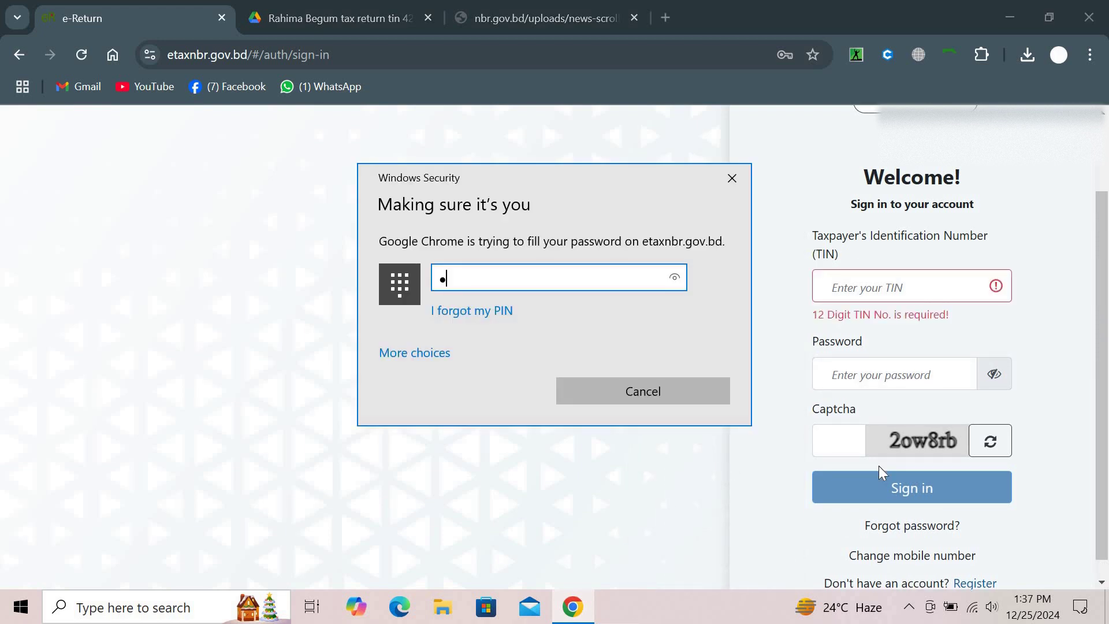
{"action": "type", "text": "23"}
{"action": "key", "text": "BackSpace"}
{"action": "type", "text": "34"}
{"action": "left_click", "coordinate": [826, 429]}
{"action": "type", "text": "2"}
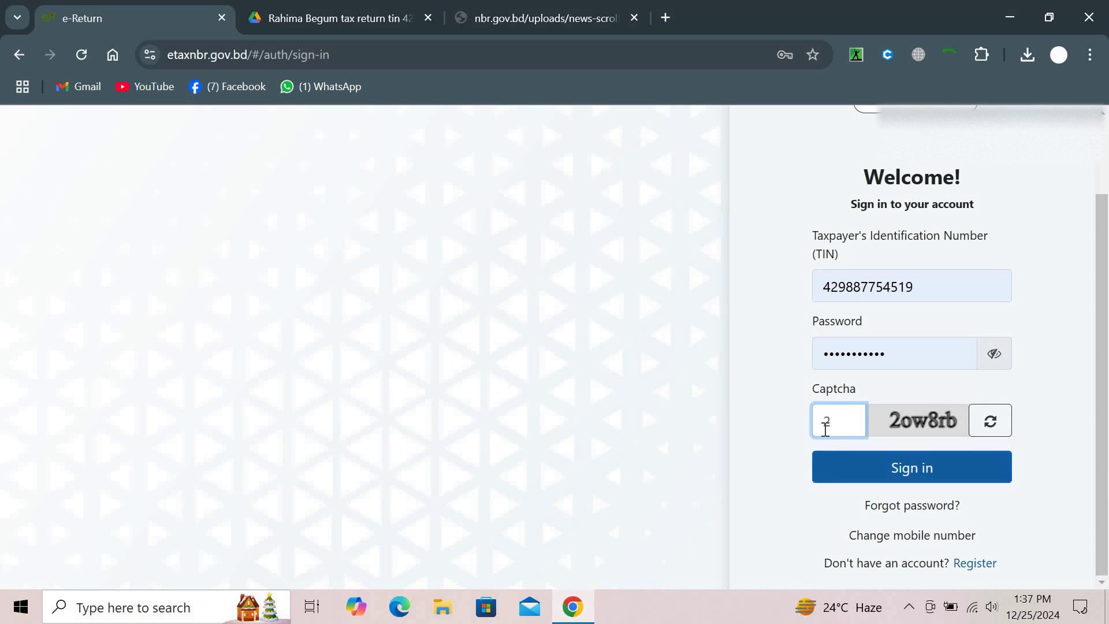
{"action": "type", "text": "ow8rb"}
{"action": "left_click", "coordinate": [869, 479]}
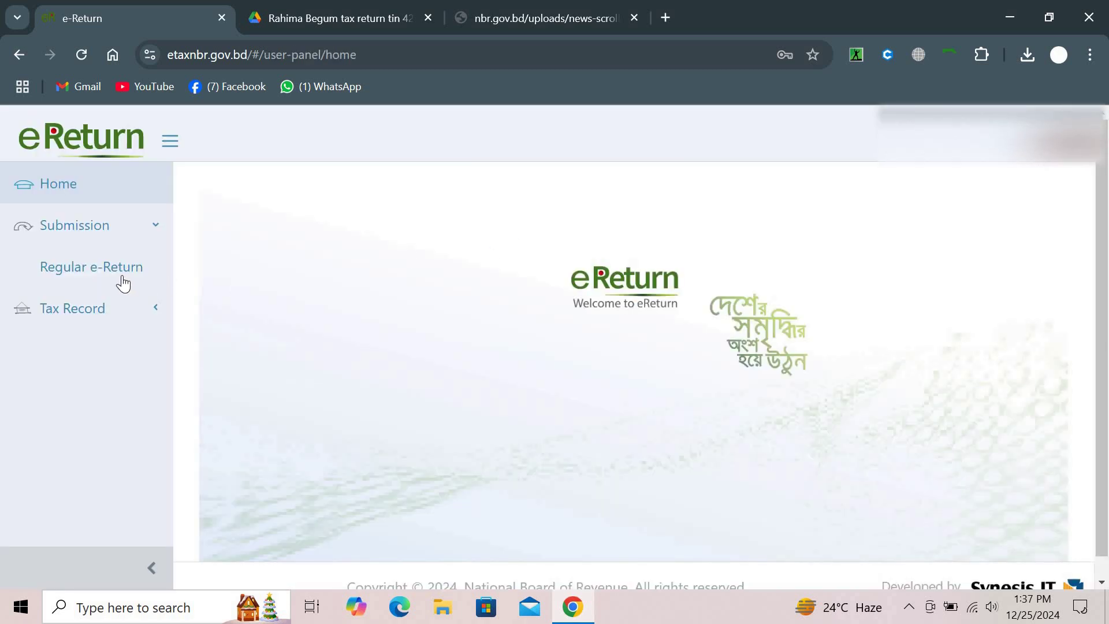
Open Regular e-Return and save the assessment, additional info, Sanchayapatra, agriculture and expenditure pages
{"action": "left_click", "coordinate": [123, 283]}
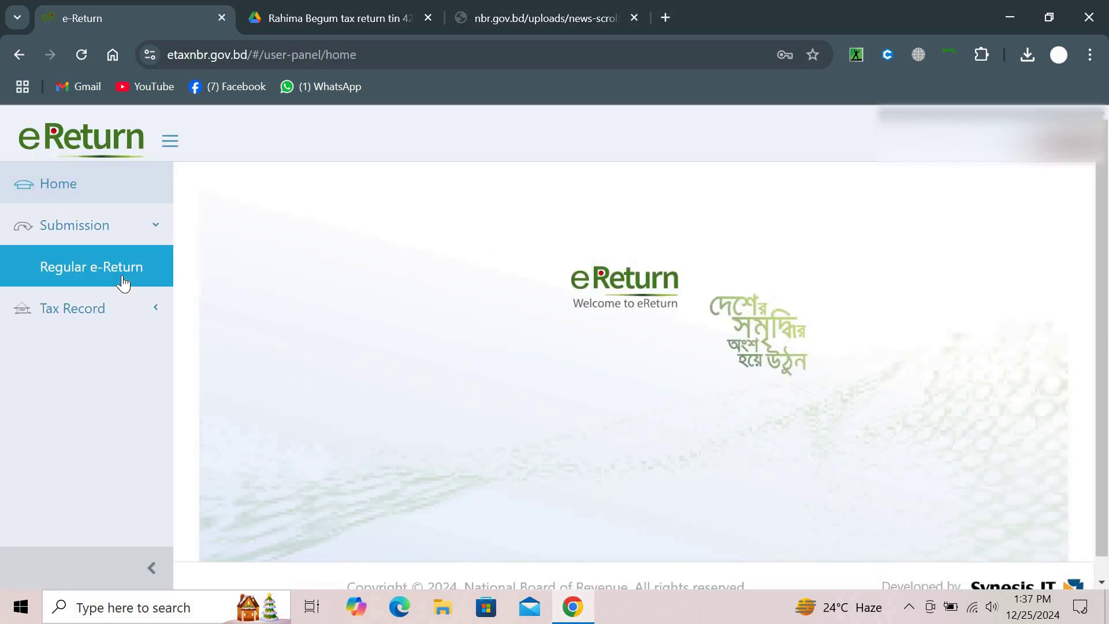
{"action": "scroll", "coordinate": [550, 413], "scroll_direction": "down", "scroll_amount": 6}
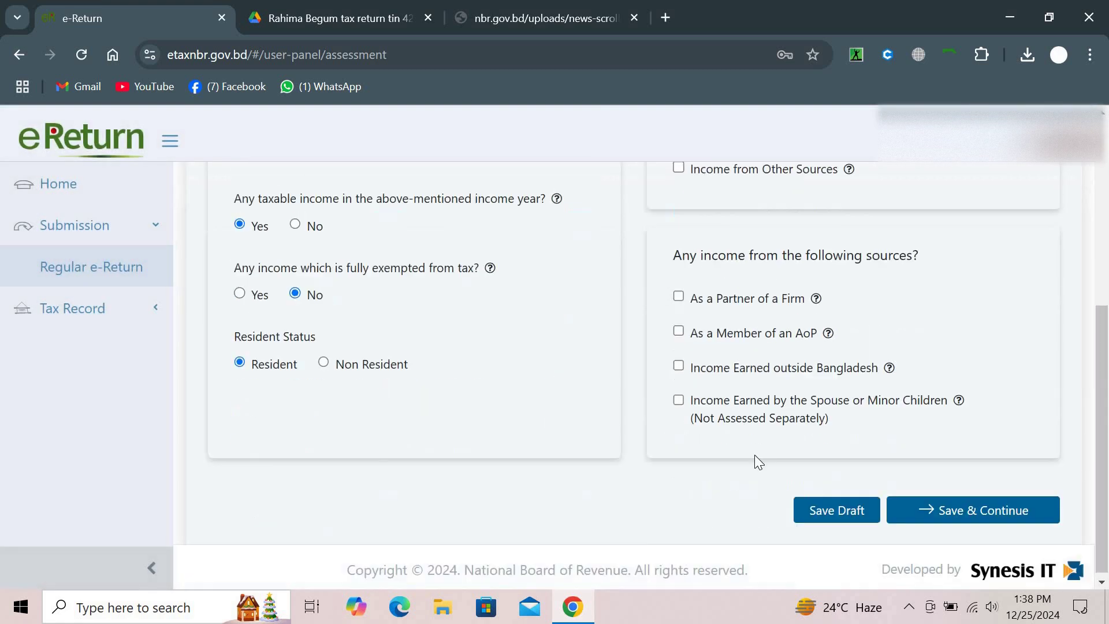
{"action": "left_click", "coordinate": [920, 504]}
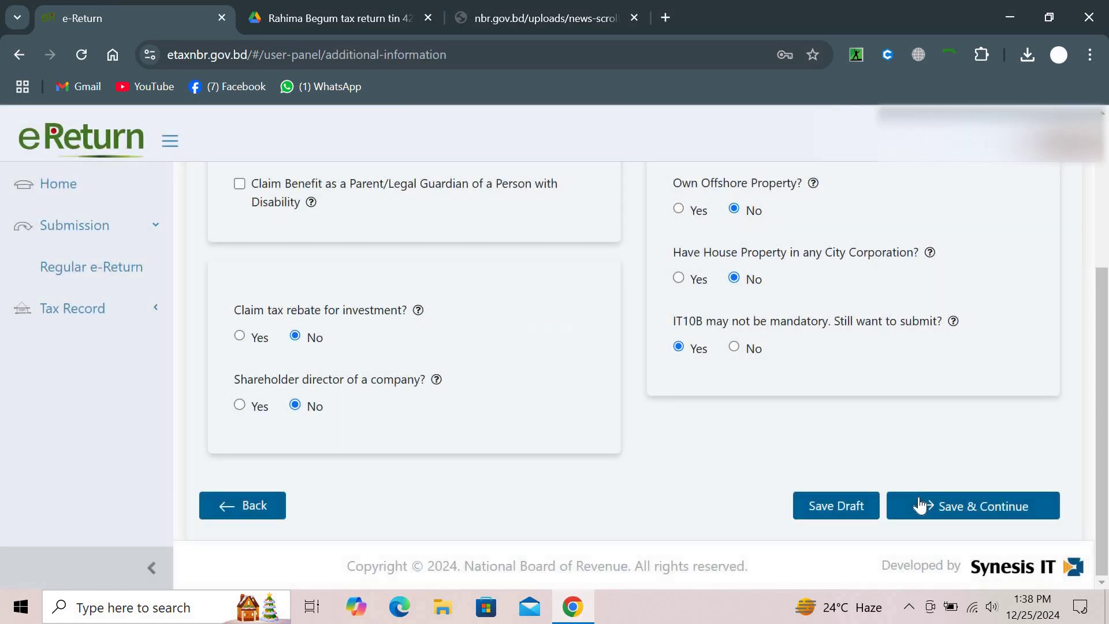
{"action": "left_click", "coordinate": [920, 504]}
{"action": "scroll", "coordinate": [920, 507], "scroll_direction": "down", "scroll_amount": 3}
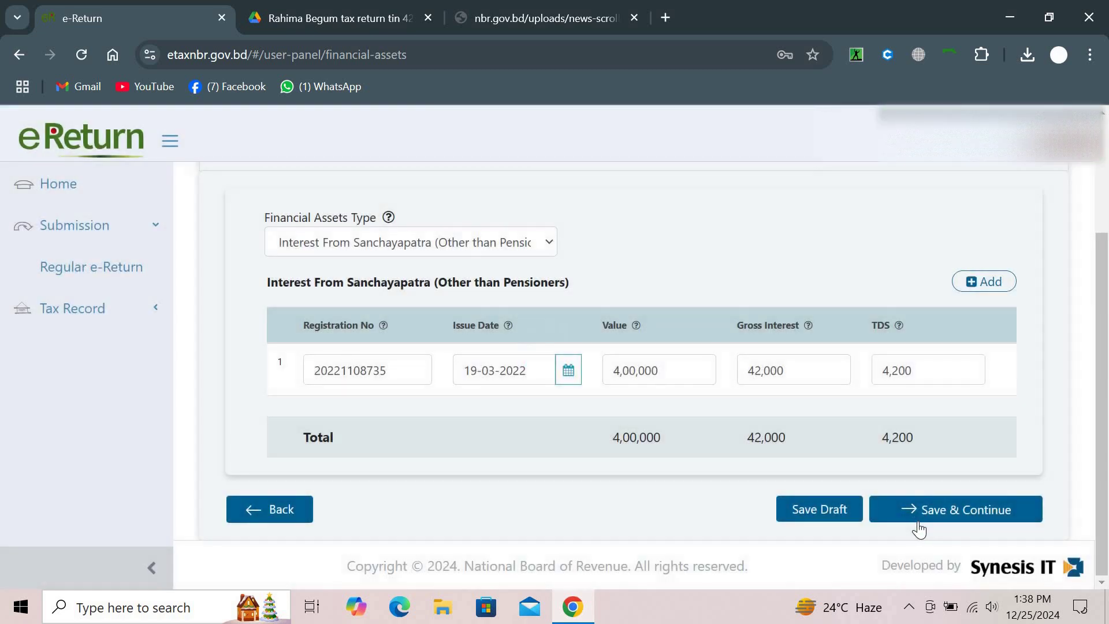
{"action": "left_click", "coordinate": [920, 519]}
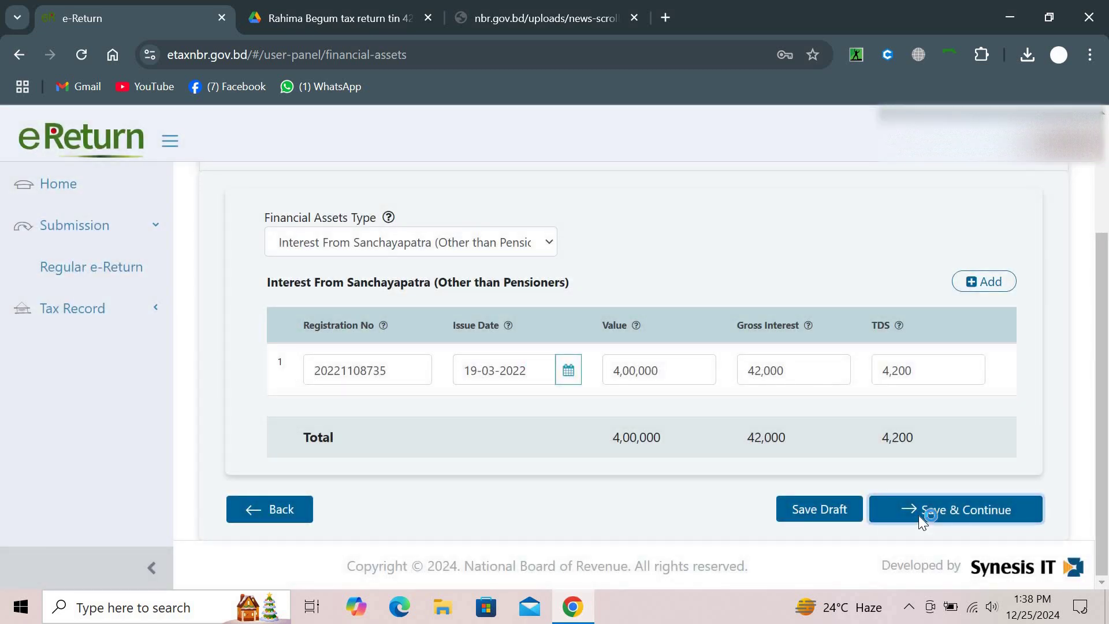
{"action": "scroll", "coordinate": [919, 517], "scroll_direction": "down", "scroll_amount": 2}
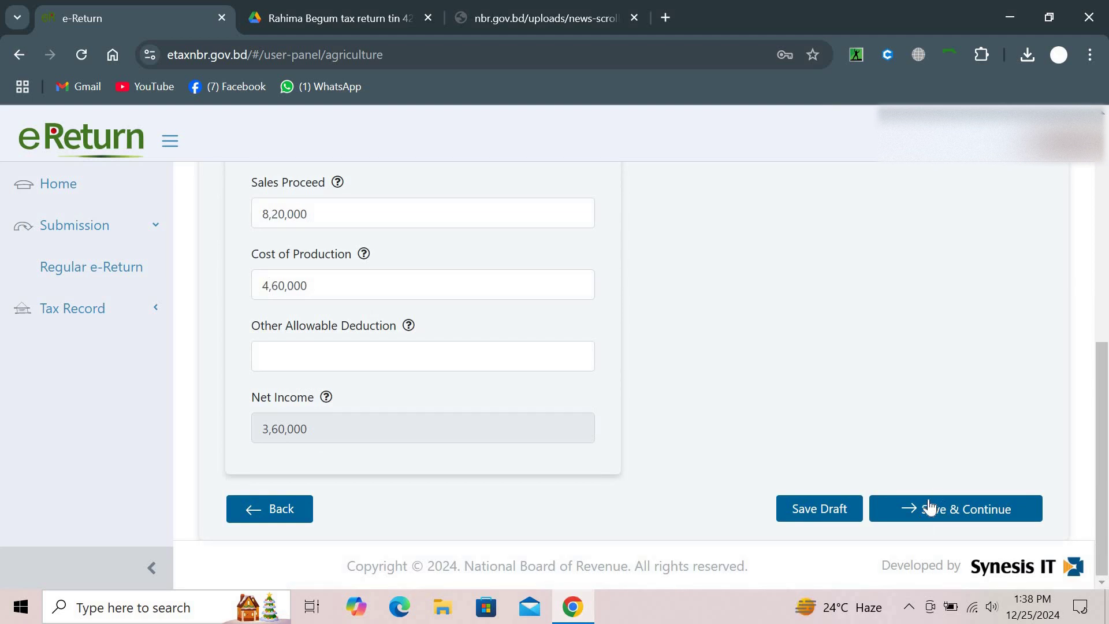
{"action": "left_click", "coordinate": [929, 506]}
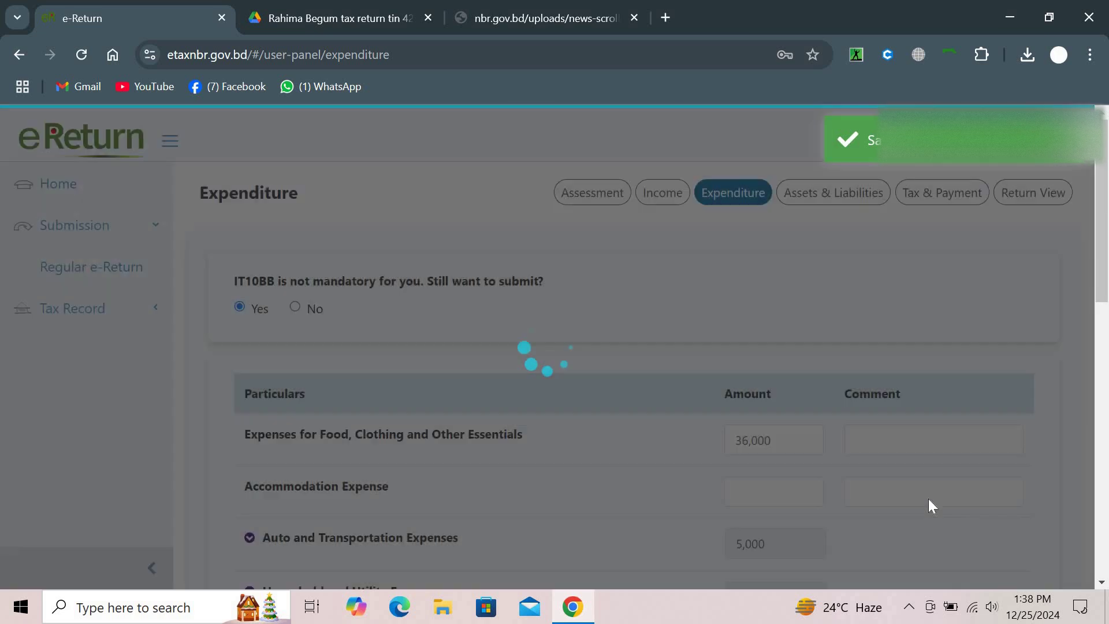
{"action": "scroll", "coordinate": [928, 503], "scroll_direction": "down", "scroll_amount": 5}
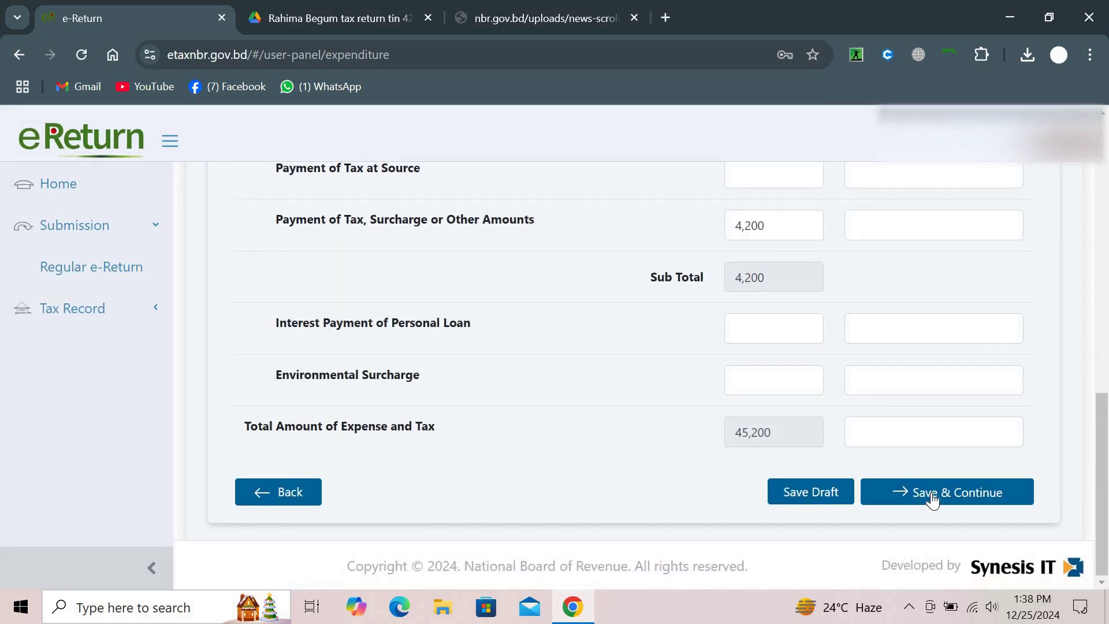
{"action": "left_click", "coordinate": [931, 490]}
Save assets and liabilities, then answer Yes to source tax paid and to updating payment status
{"action": "scroll", "coordinate": [931, 491], "scroll_direction": "down", "scroll_amount": 8}
{"action": "scroll", "coordinate": [931, 492], "scroll_direction": "down", "scroll_amount": 20}
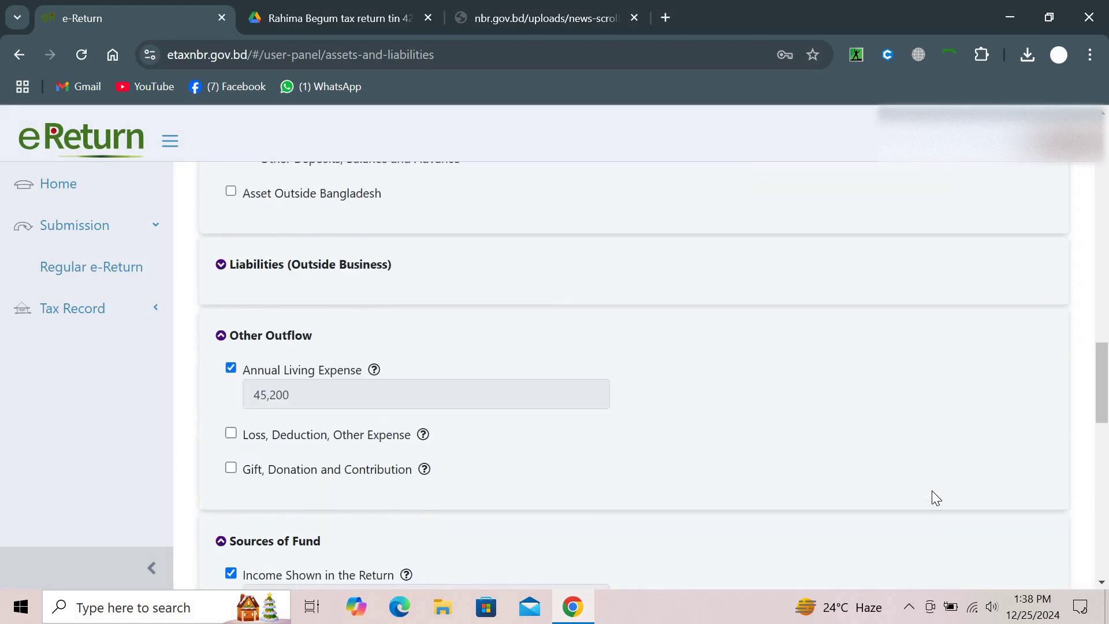
{"action": "scroll", "coordinate": [932, 494], "scroll_direction": "down", "scroll_amount": 5}
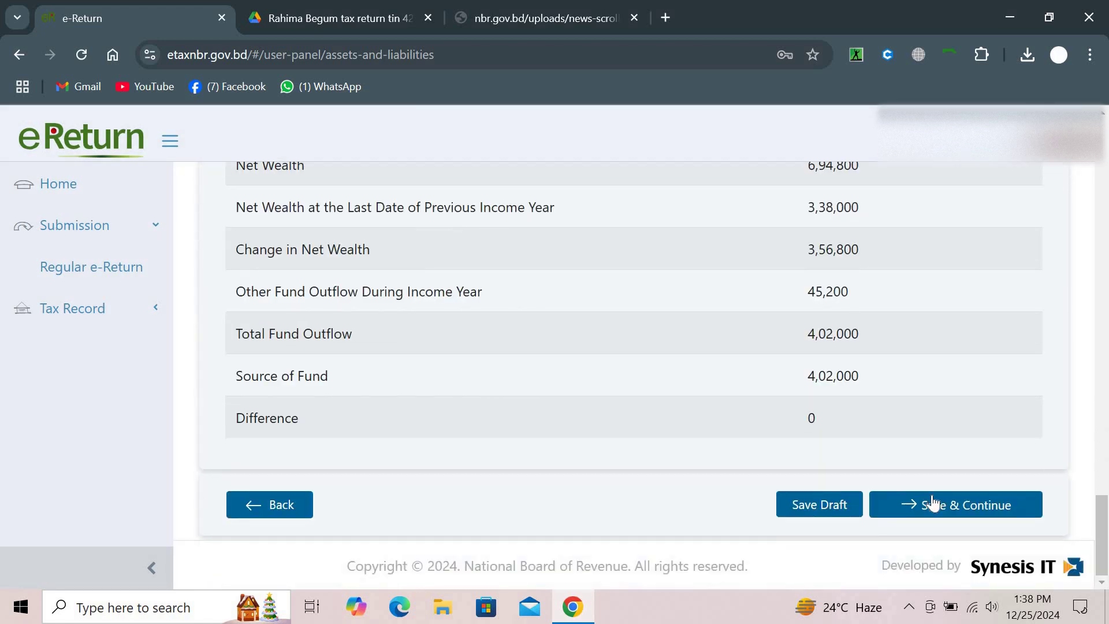
{"action": "left_click", "coordinate": [930, 502]}
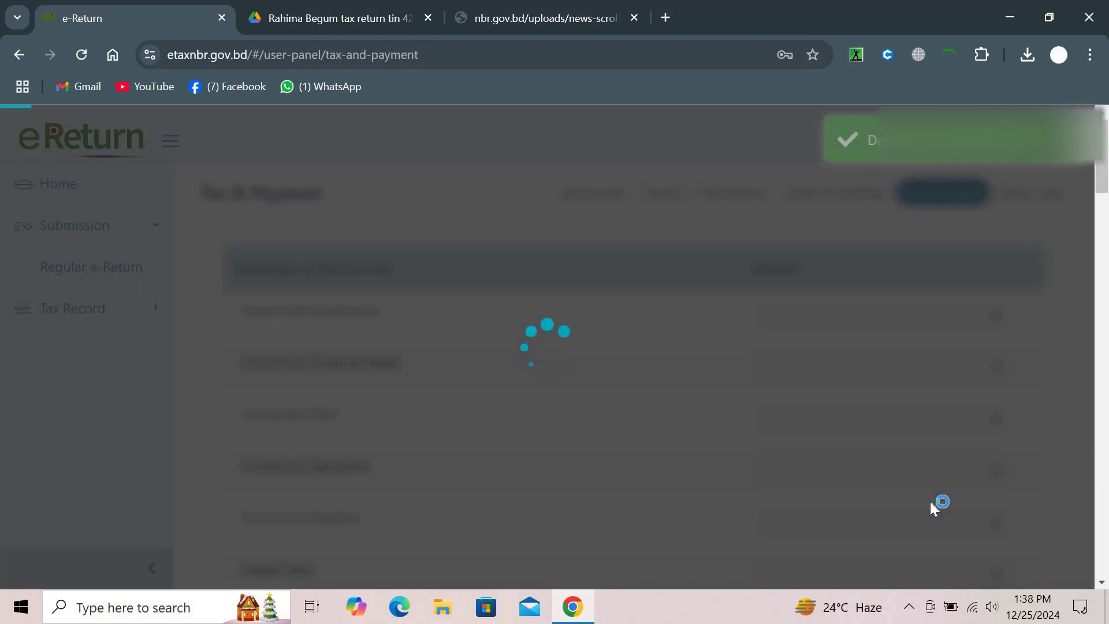
{"action": "scroll", "coordinate": [930, 501], "scroll_direction": "down", "scroll_amount": 20}
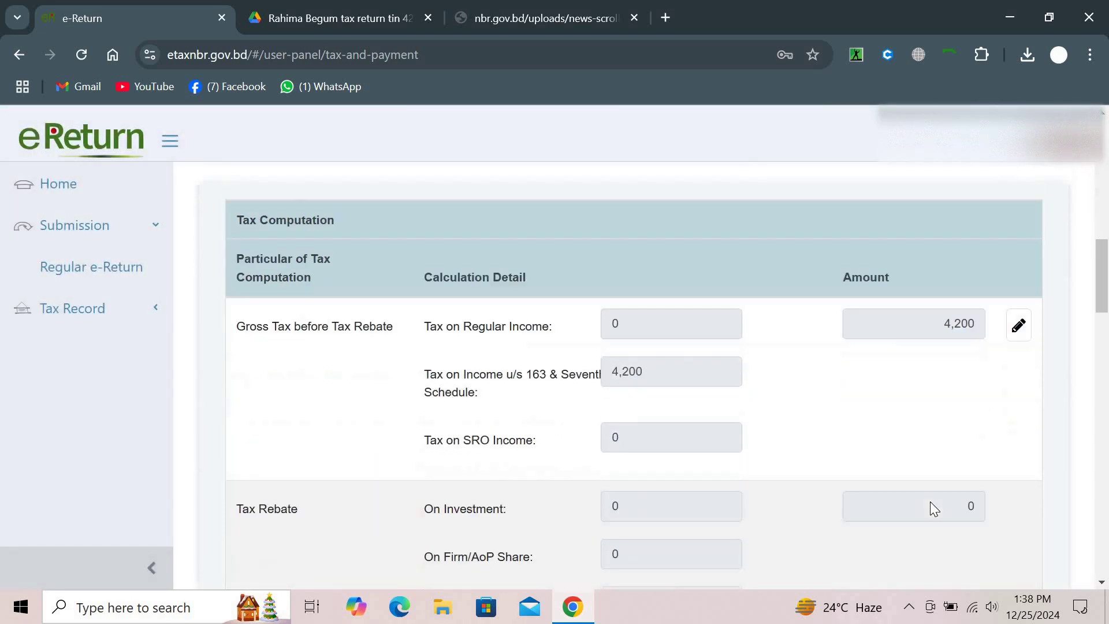
{"action": "scroll", "coordinate": [930, 502], "scroll_direction": "down", "scroll_amount": 7}
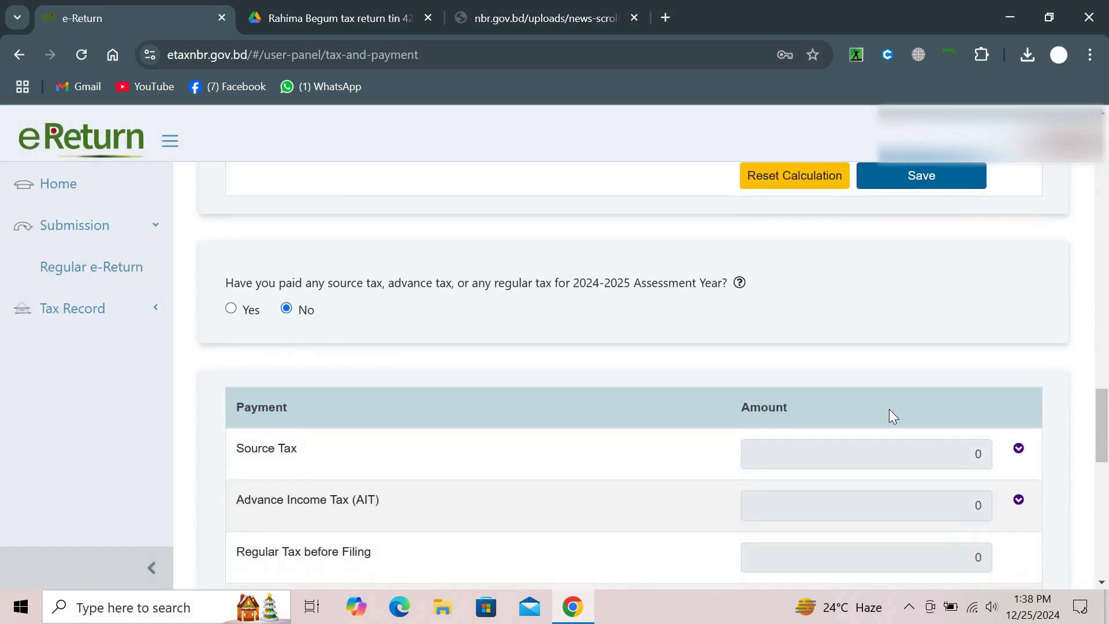
{"action": "scroll", "coordinate": [546, 428], "scroll_direction": "up", "scroll_amount": 2}
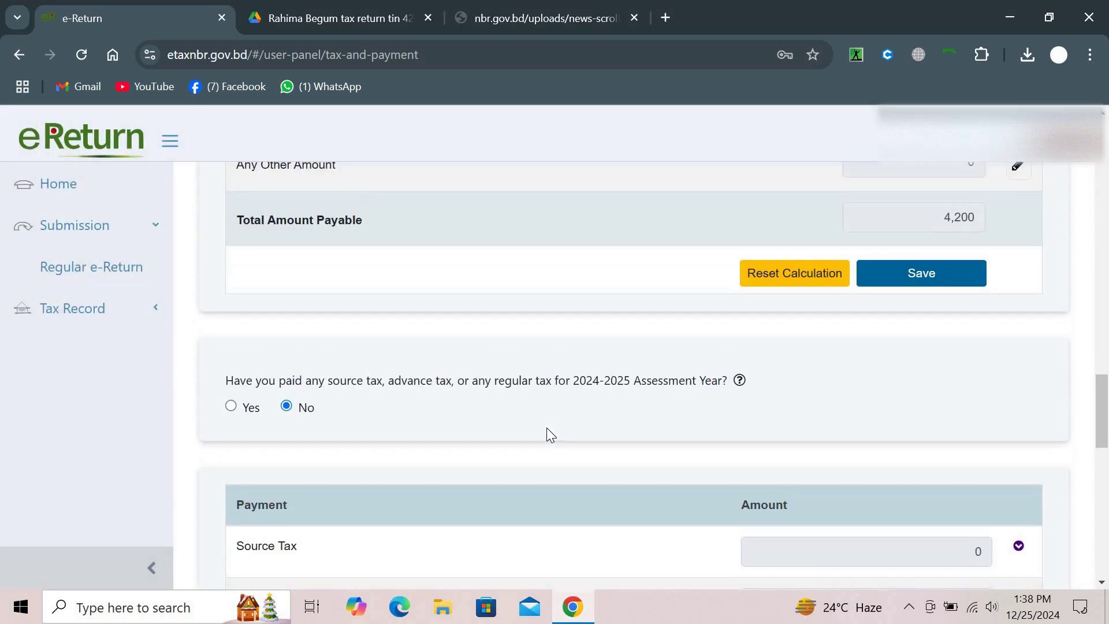
{"action": "left_click", "coordinate": [230, 410]}
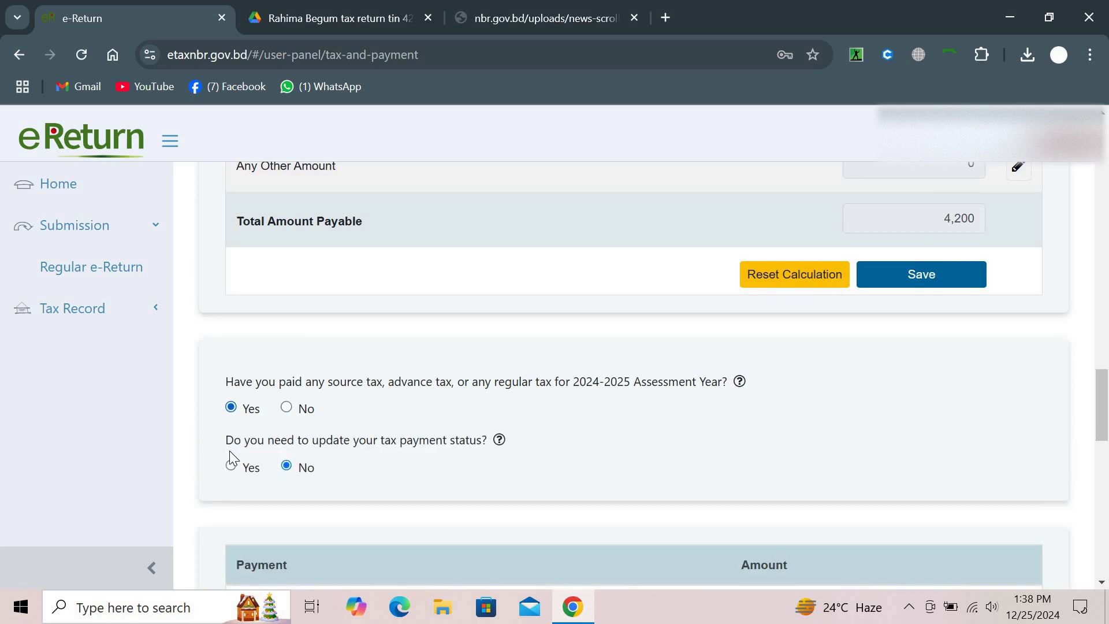
{"action": "left_click", "coordinate": [231, 467]}
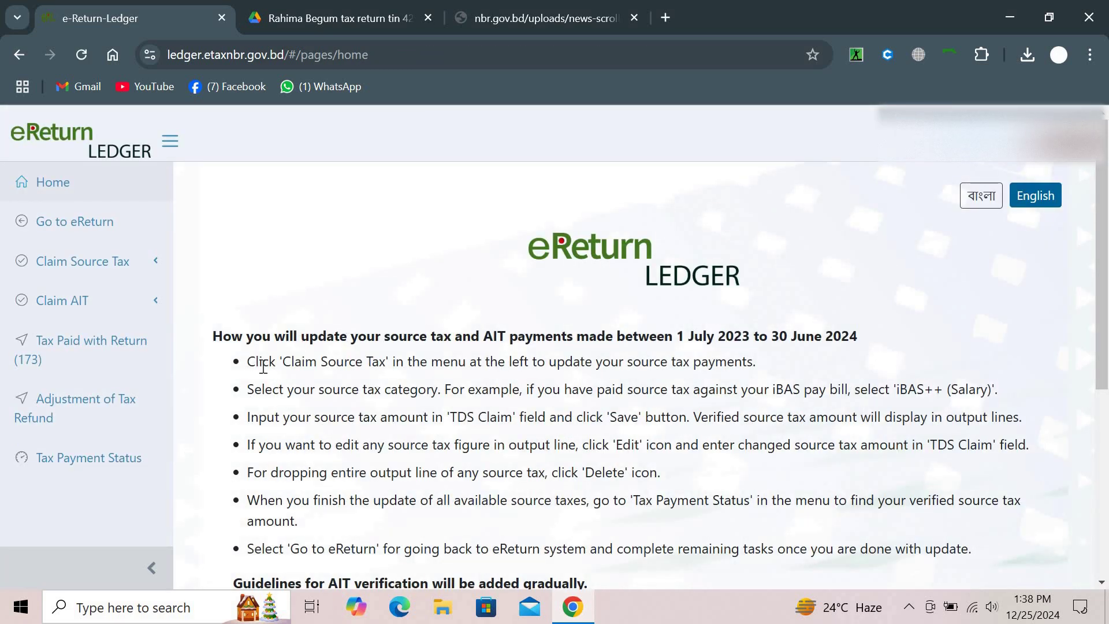
Open the Sanchayapatra source-tax claim, enter the certificate's registration number and search it
{"action": "scroll", "coordinate": [263, 367], "scroll_direction": "down", "scroll_amount": 5}
{"action": "scroll", "coordinate": [195, 315], "scroll_direction": "up", "scroll_amount": 5}
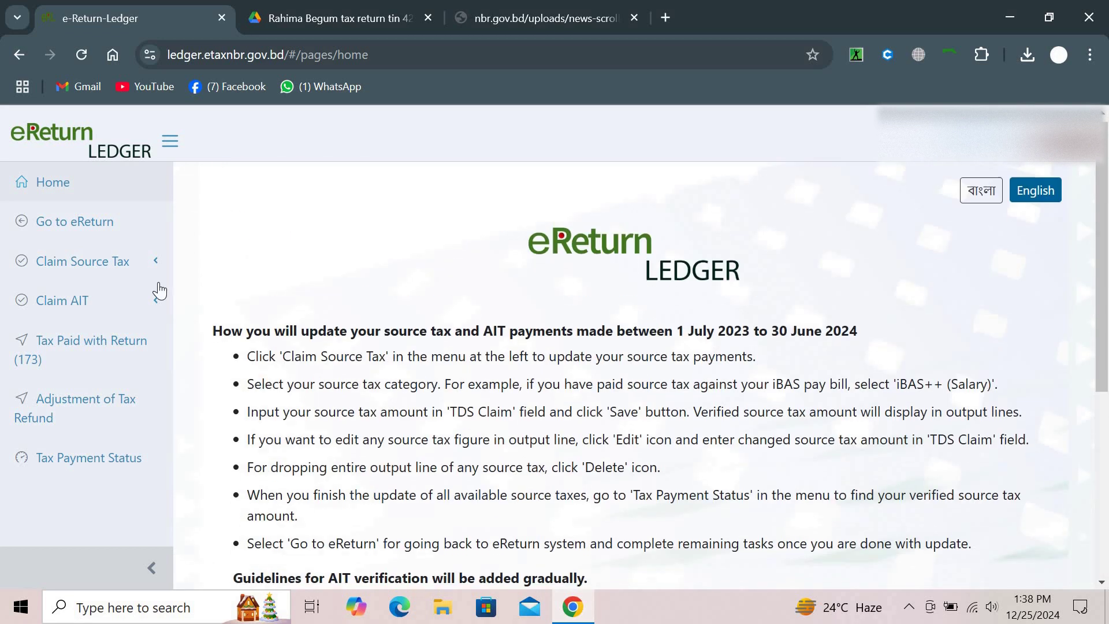
{"action": "left_click", "coordinate": [131, 256]}
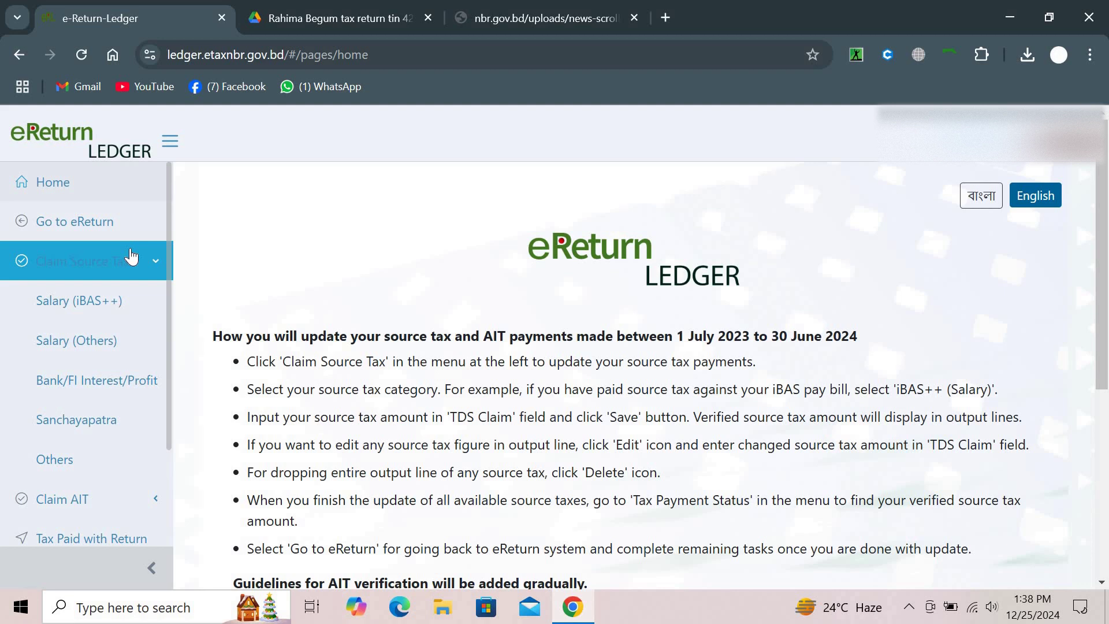
{"action": "left_click", "coordinate": [93, 405]}
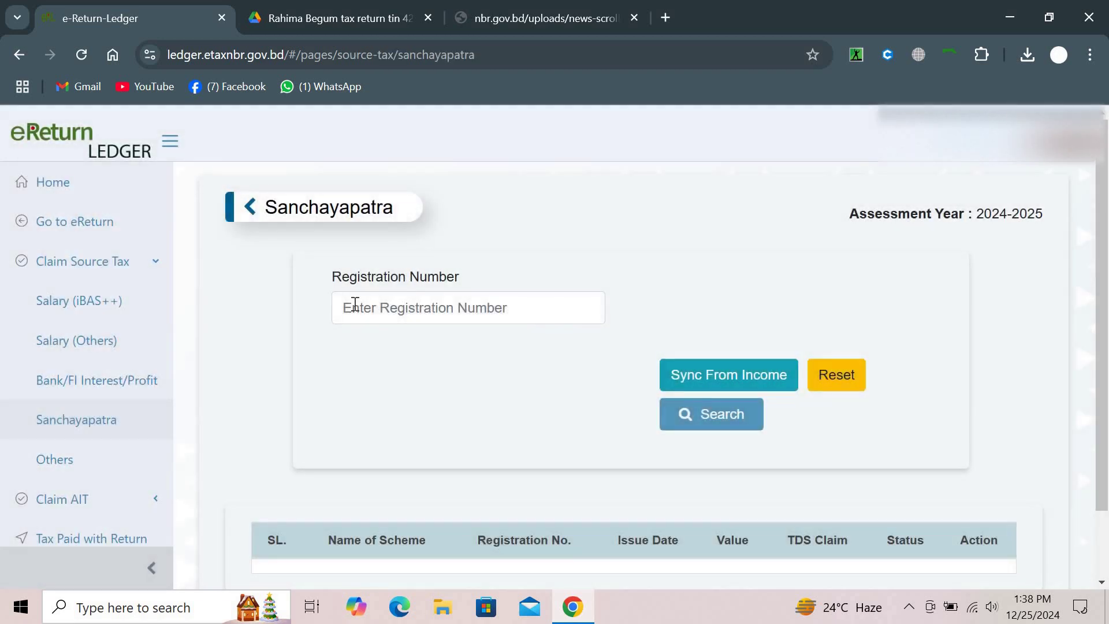
{"action": "left_click", "coordinate": [355, 304]}
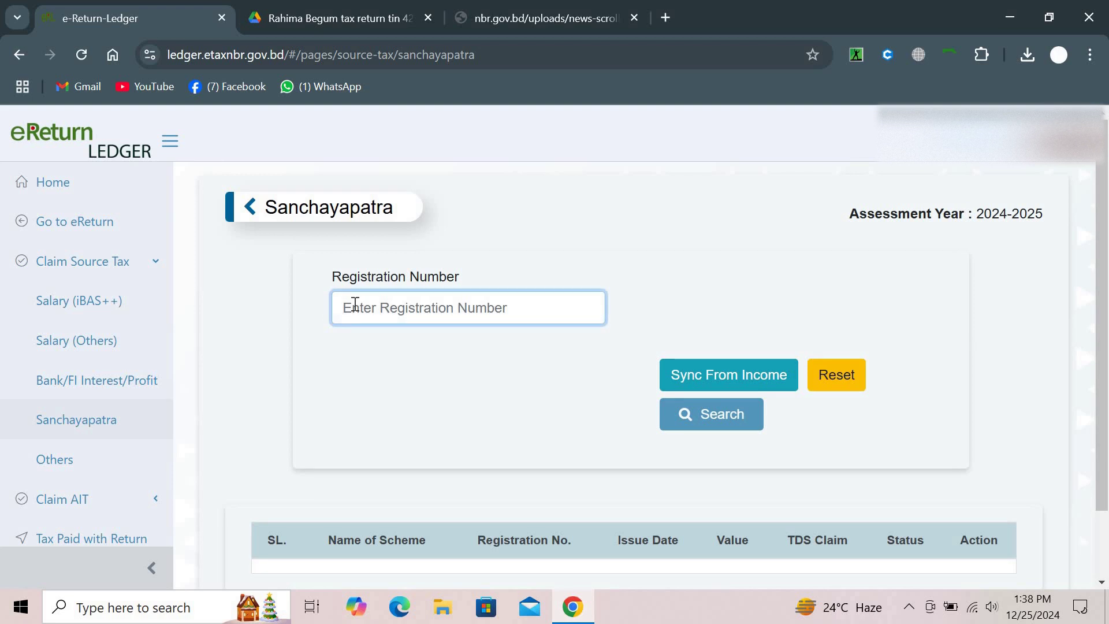
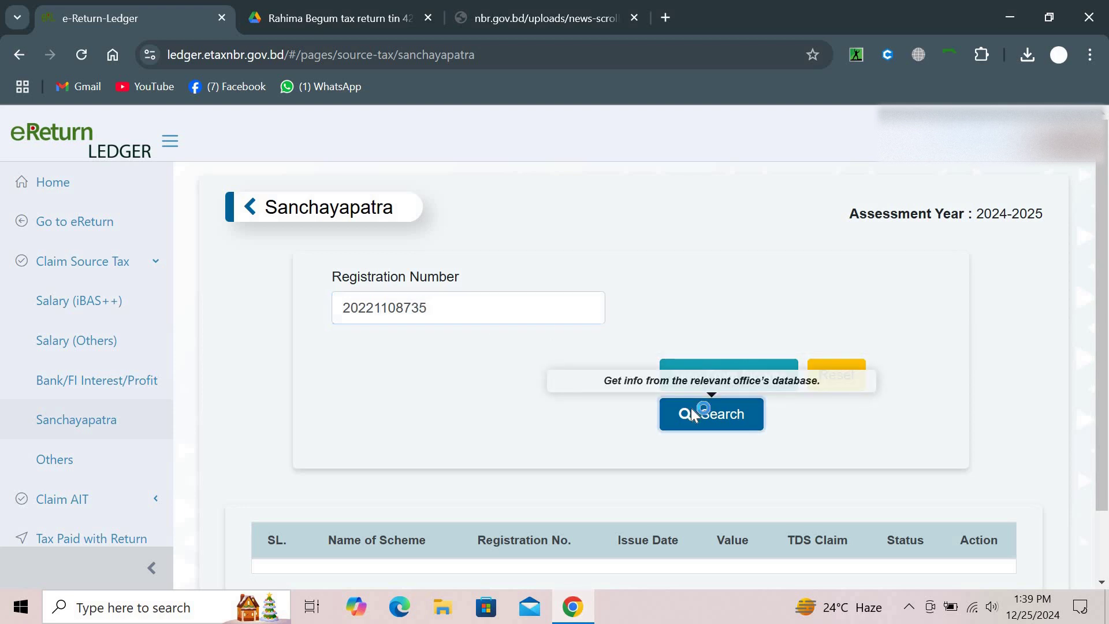
{"action": "left_click", "coordinate": [691, 411]}
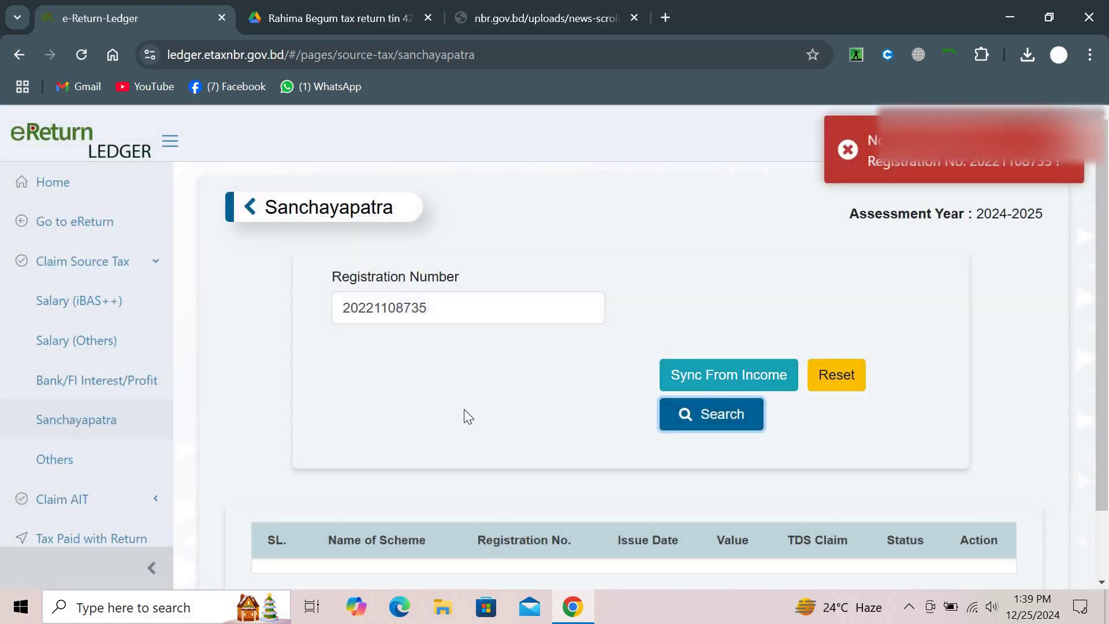
Under Claim AIT, try Sync From Income and dismiss the 'No Verified Data Found' message
{"action": "scroll", "coordinate": [464, 409], "scroll_direction": "down", "scroll_amount": 2}
{"action": "scroll", "coordinate": [463, 408], "scroll_direction": "up", "scroll_amount": 2}
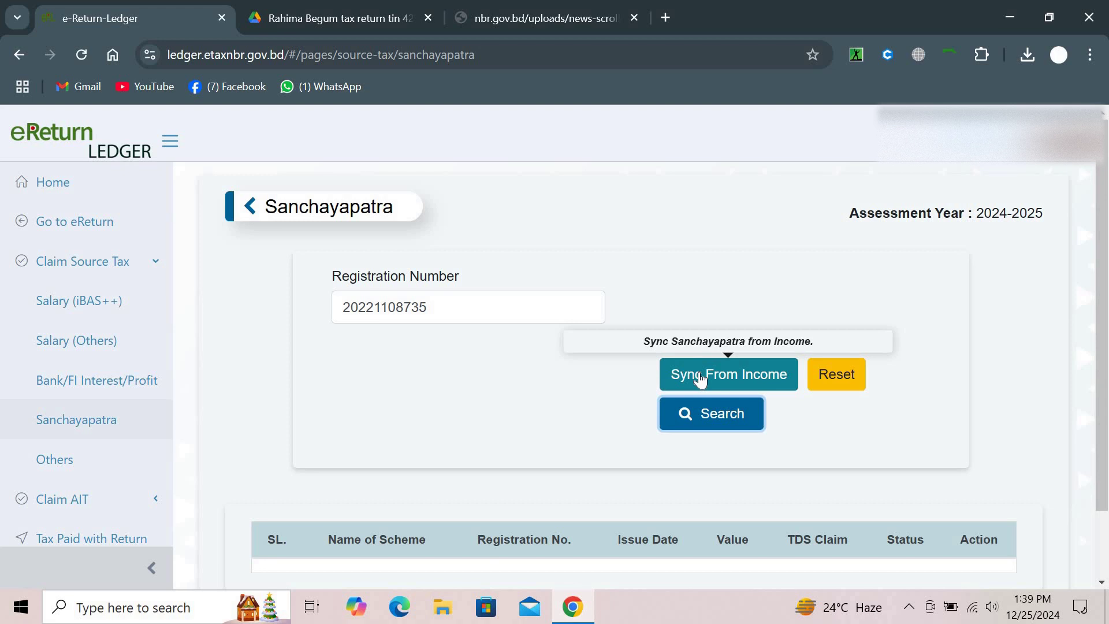
{"action": "left_click", "coordinate": [117, 428]}
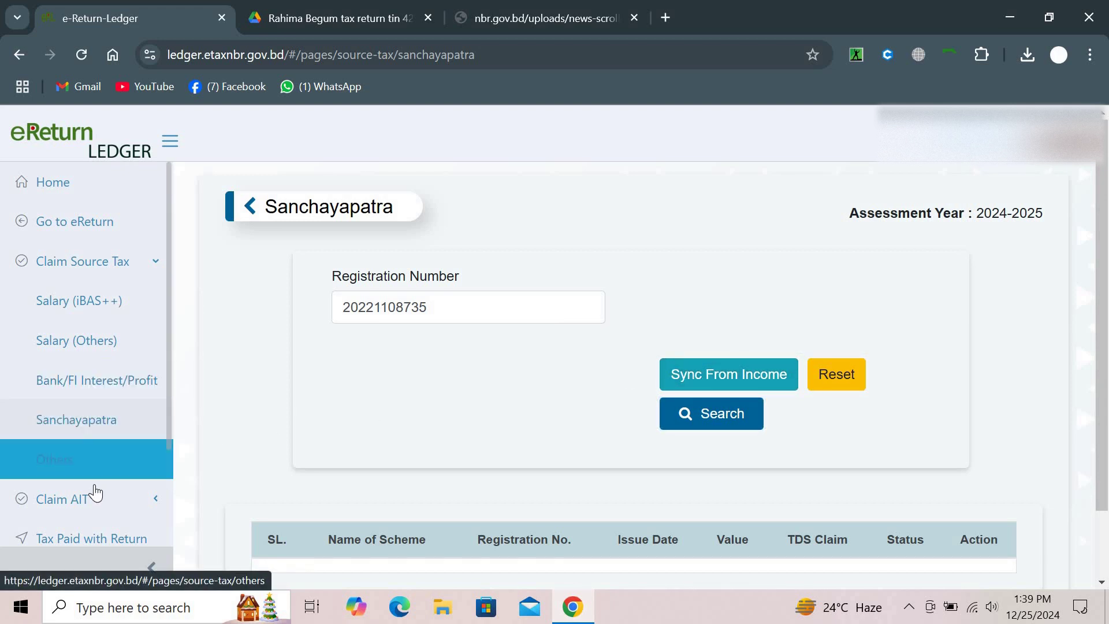
{"action": "left_click", "coordinate": [94, 497]}
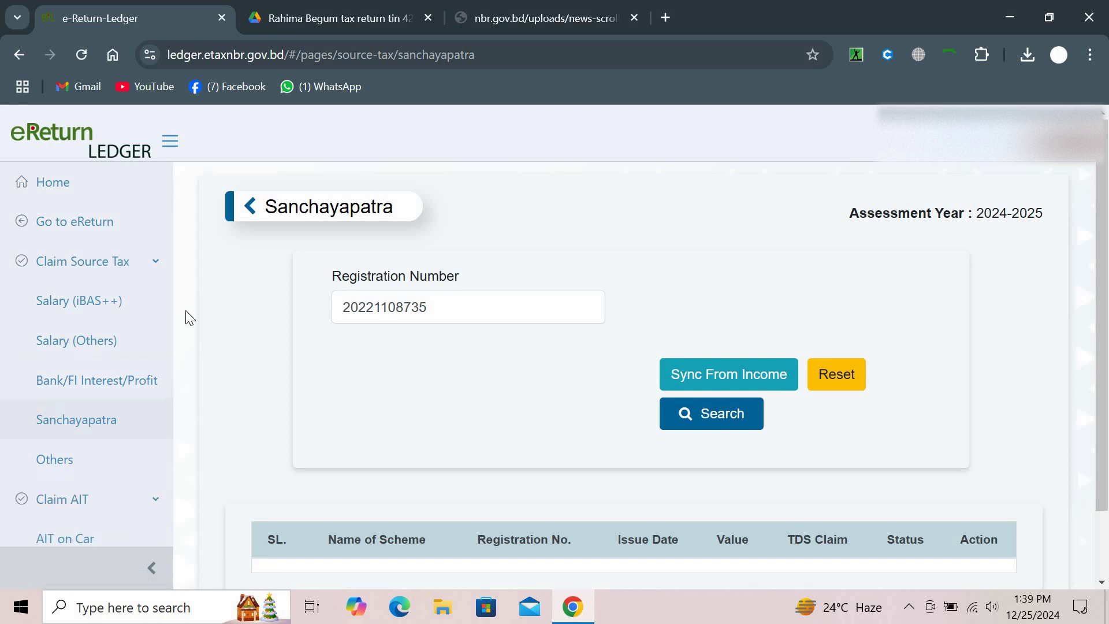
{"action": "scroll", "coordinate": [185, 310], "scroll_direction": "down", "scroll_amount": 2}
{"action": "scroll", "coordinate": [104, 445], "scroll_direction": "down", "scroll_amount": 3}
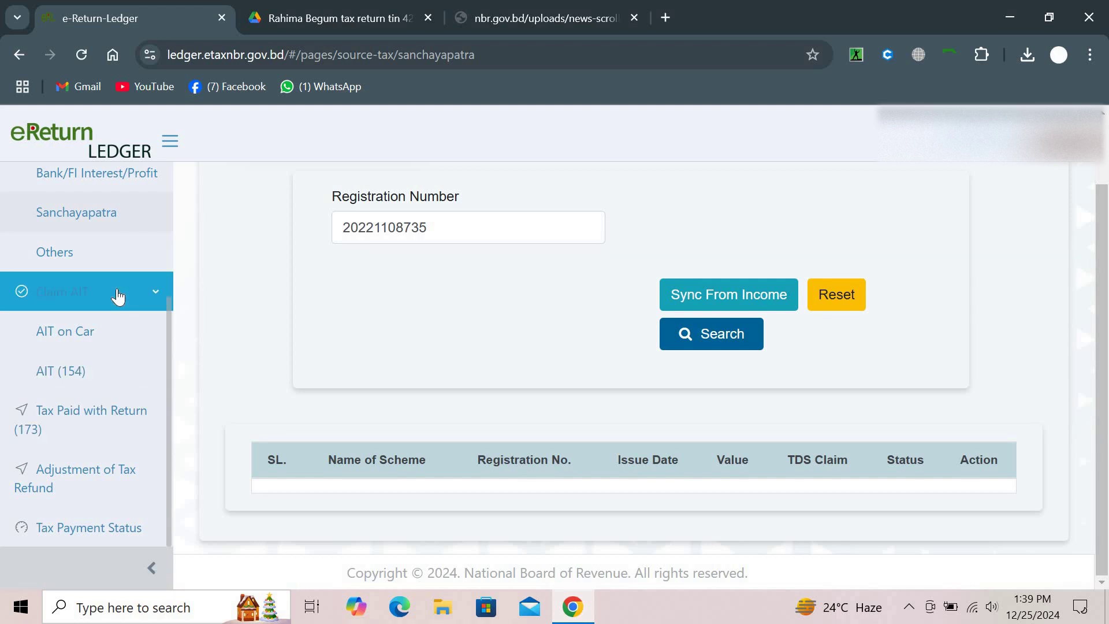
{"action": "scroll", "coordinate": [118, 297], "scroll_direction": "up", "scroll_amount": 5}
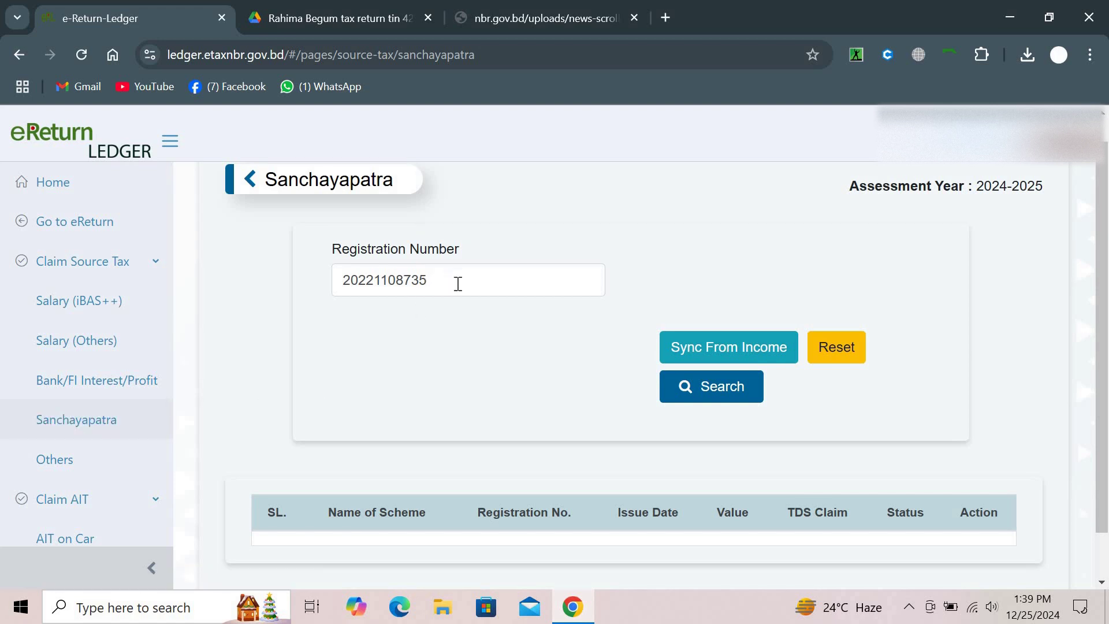
{"action": "left_click", "coordinate": [704, 340]}
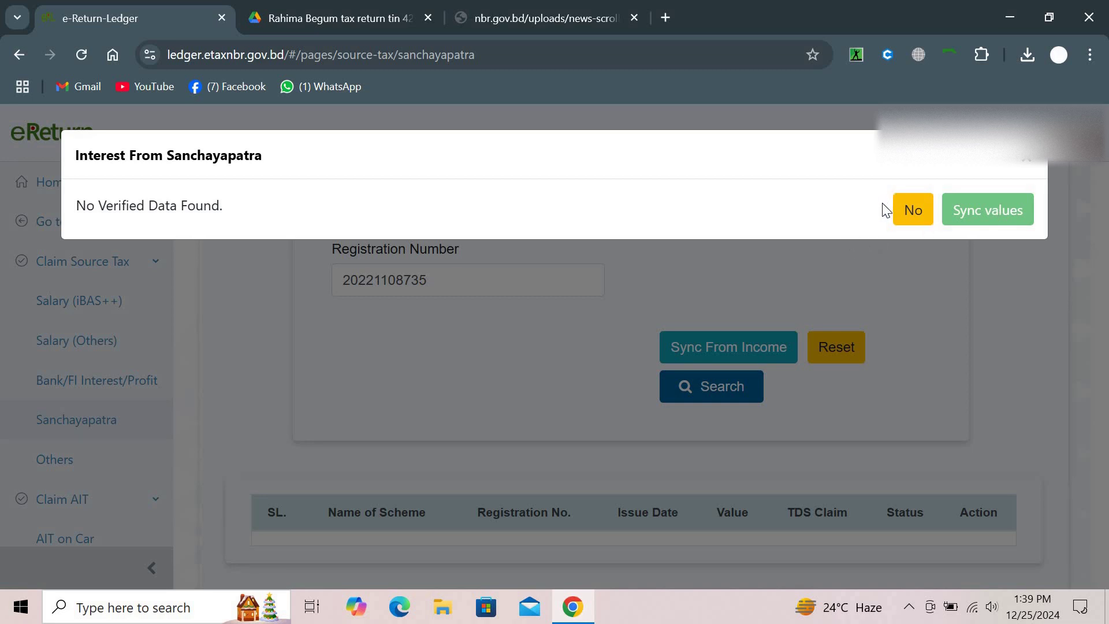
{"action": "left_click", "coordinate": [1028, 161]}
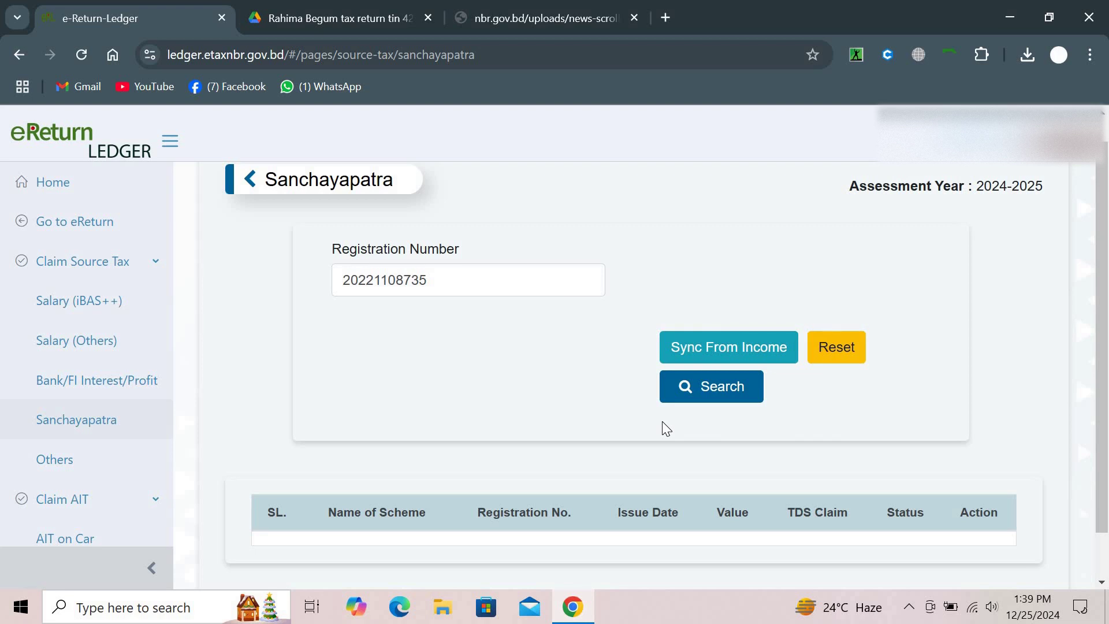
Clear the Registration Number field, retry the sync, and answer No when nothing is found
{"action": "scroll", "coordinate": [663, 423], "scroll_direction": "down", "scroll_amount": 1}
{"action": "scroll", "coordinate": [663, 423], "scroll_direction": "up", "scroll_amount": 2}
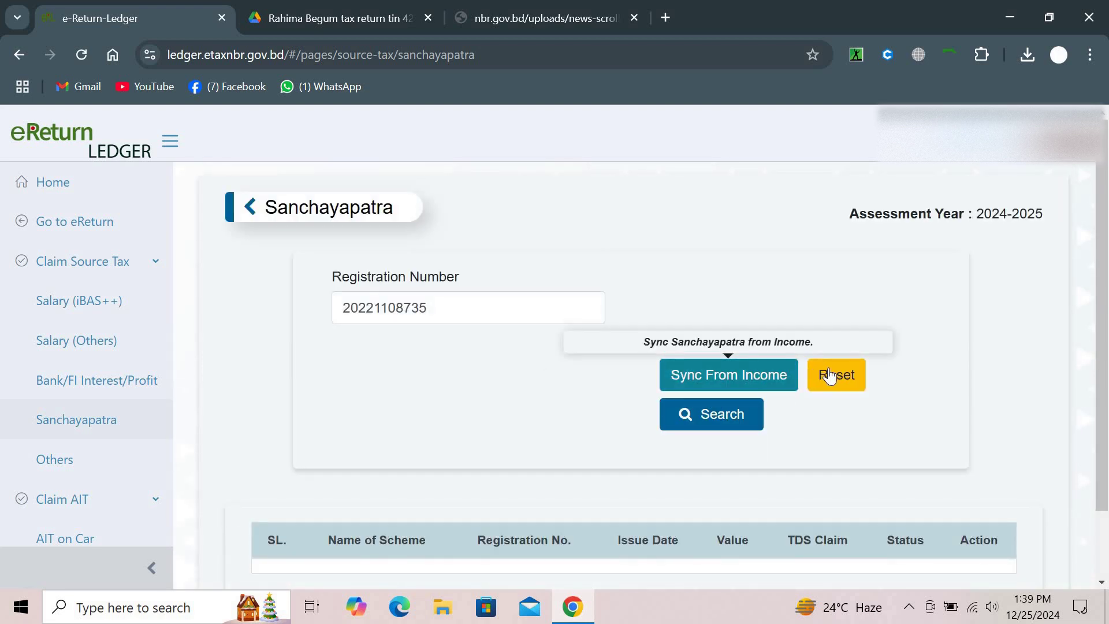
{"action": "left_click", "coordinate": [487, 314]}
{"action": "key", "text": "ctrl+a"}
{"action": "key", "text": "BackSpace"}
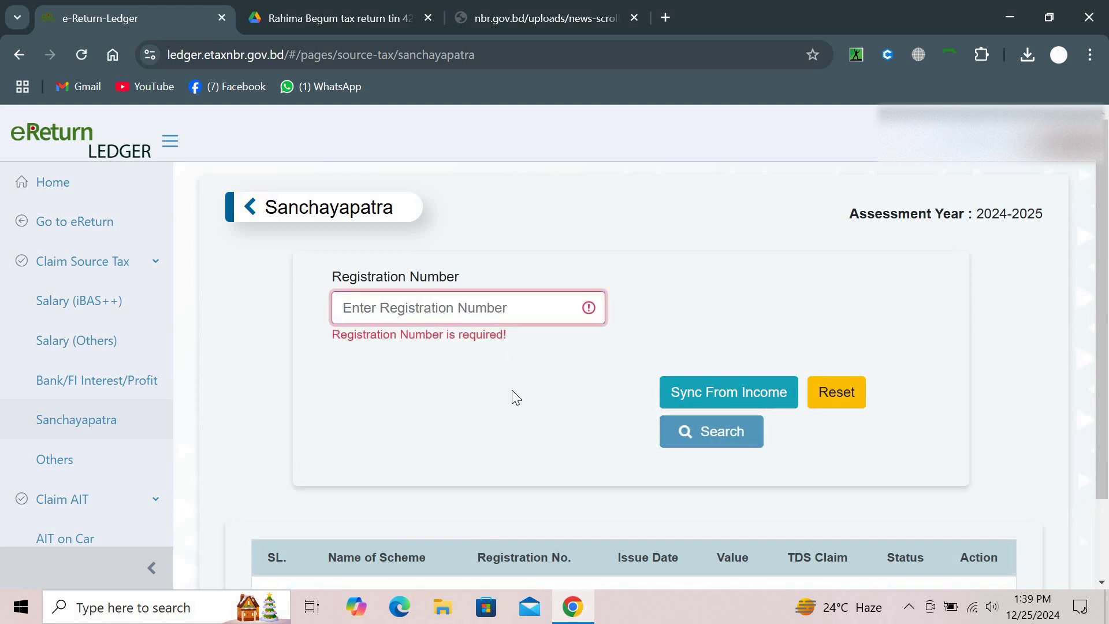
{"action": "left_click", "coordinate": [518, 404]}
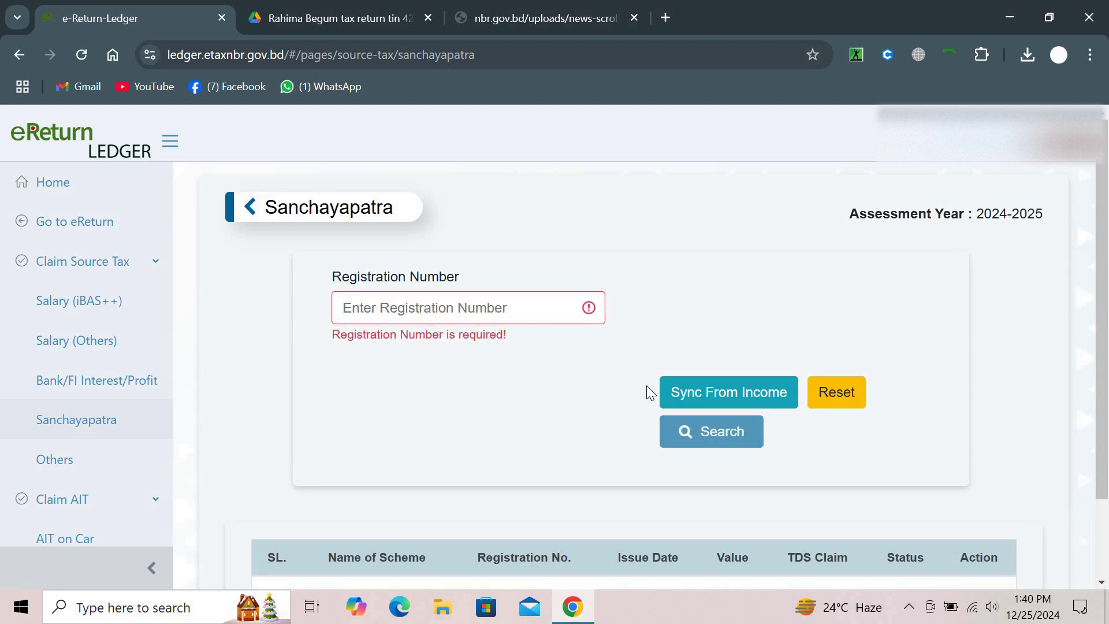
{"action": "left_click", "coordinate": [677, 392]}
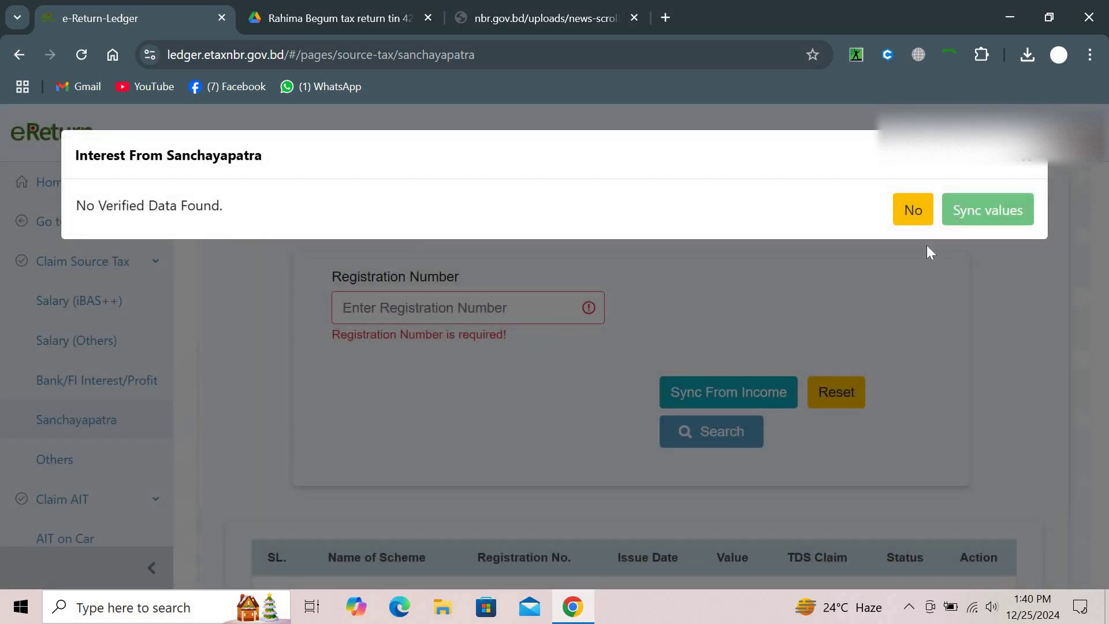
{"action": "left_click", "coordinate": [897, 222]}
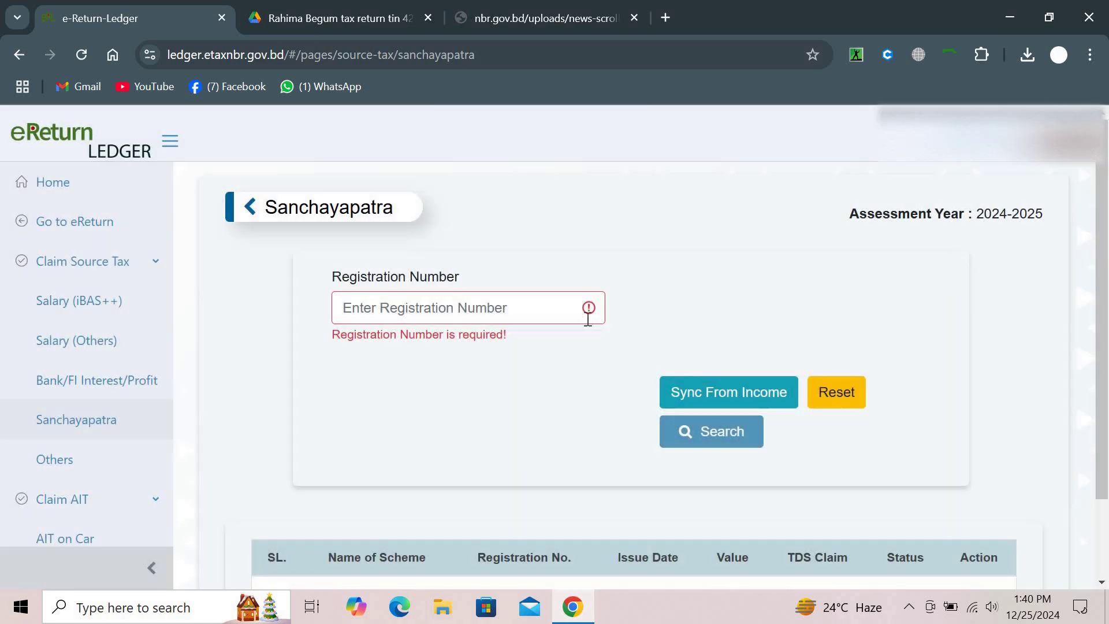
Leave the Sanchayapatra page and go back to the main e-Return site
{"action": "scroll", "coordinate": [593, 343], "scroll_direction": "down", "scroll_amount": 2}
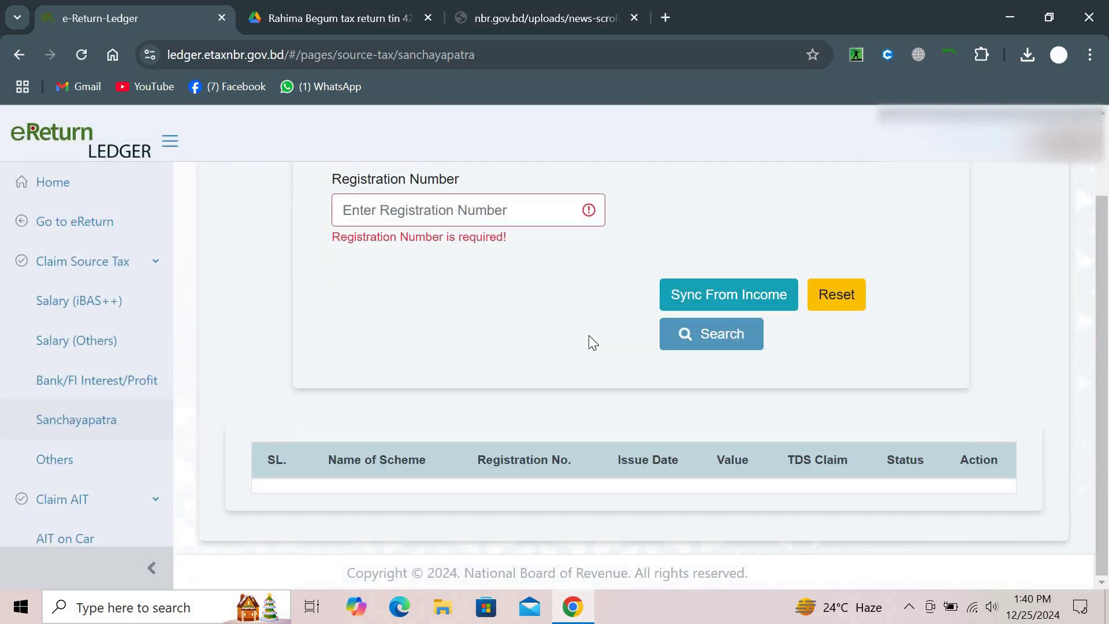
{"action": "scroll", "coordinate": [593, 343], "scroll_direction": "up", "scroll_amount": 2}
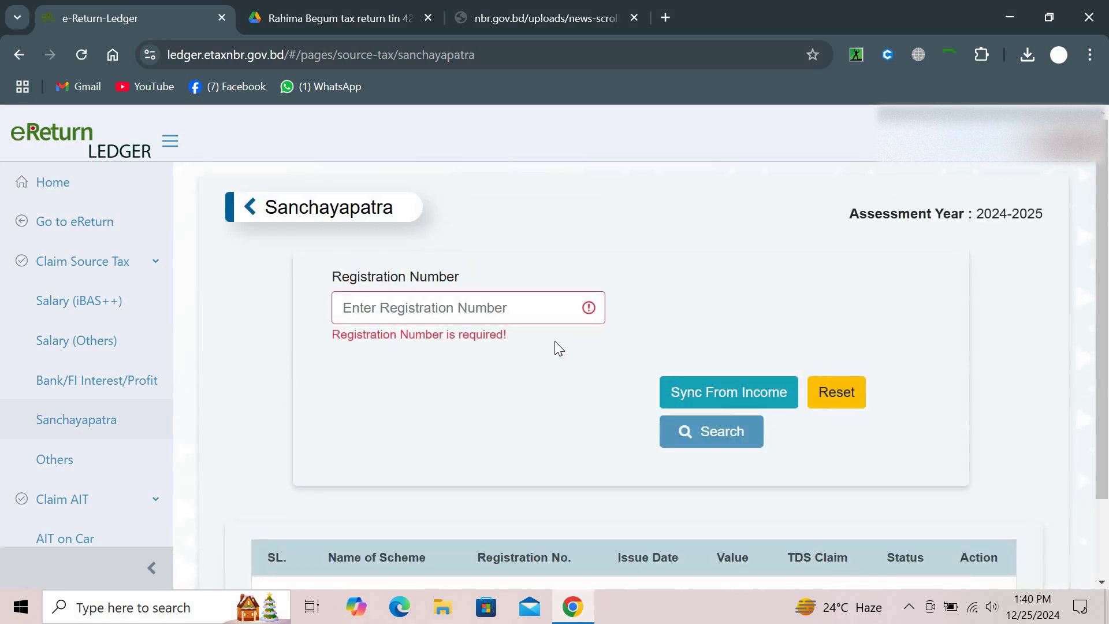
{"action": "left_click", "coordinate": [547, 309]}
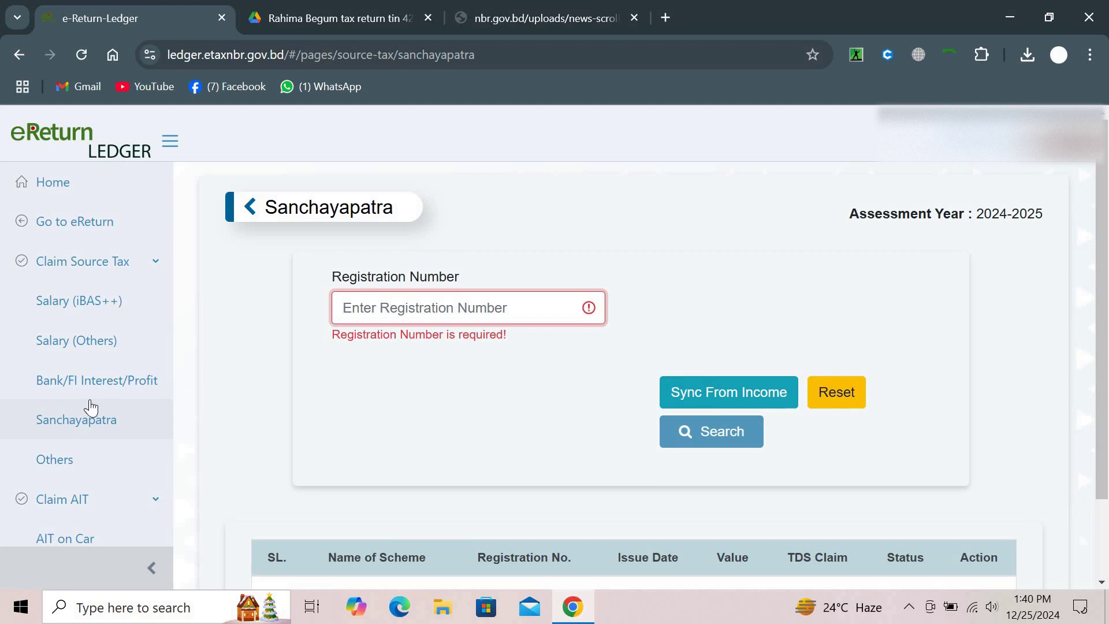
{"action": "scroll", "coordinate": [89, 407], "scroll_direction": "down", "scroll_amount": 3}
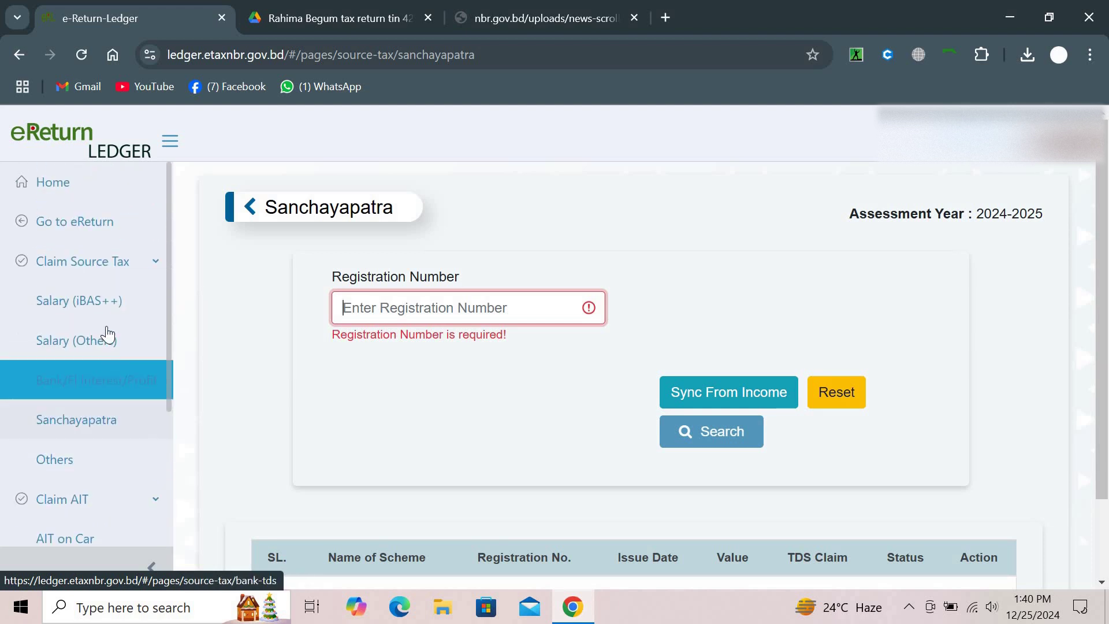
{"action": "left_click", "coordinate": [67, 426]}
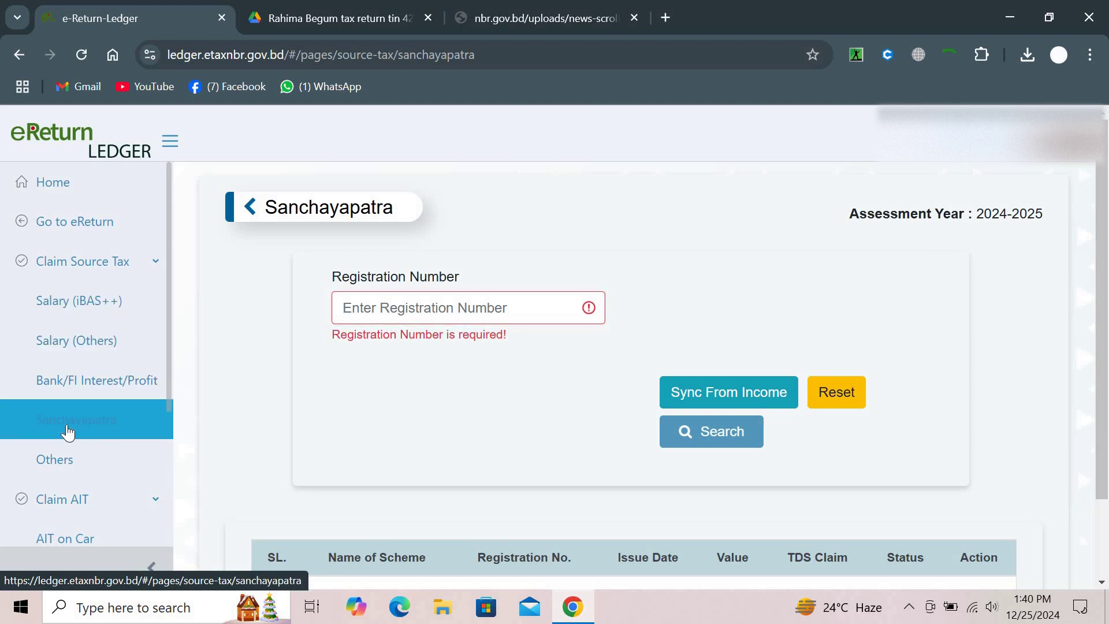
{"action": "left_click", "coordinate": [112, 232]}
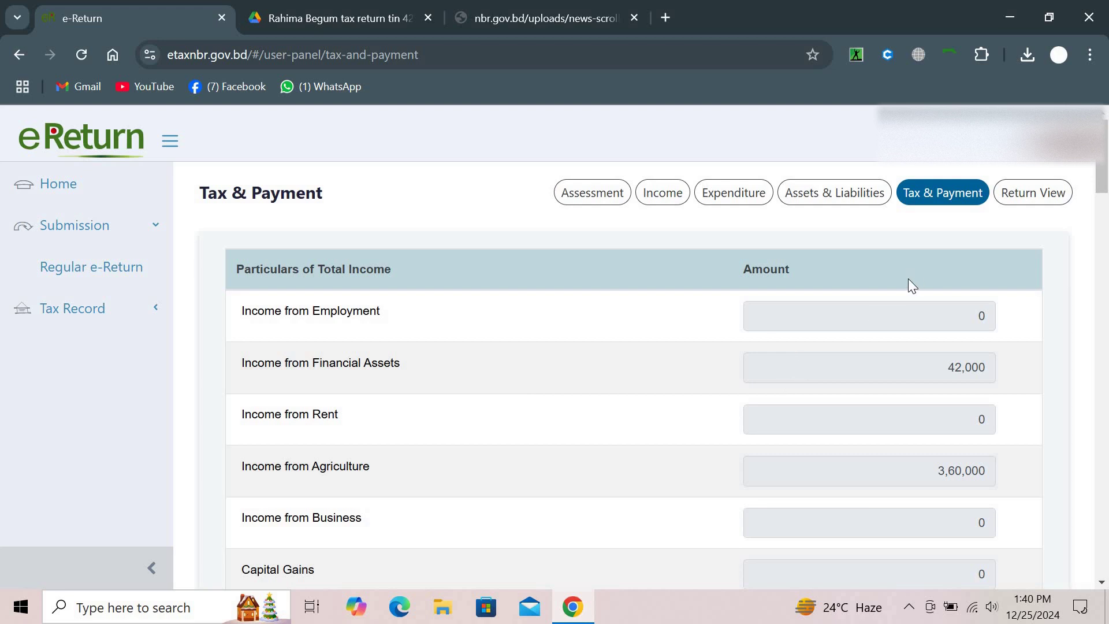
Answer Yes to tax paid for 2024-2025 and to updating payment status, reviewing the 4,200 payable
{"action": "scroll", "coordinate": [874, 414], "scroll_direction": "down", "scroll_amount": 5}
{"action": "scroll", "coordinate": [874, 414], "scroll_direction": "down", "scroll_amount": 20}
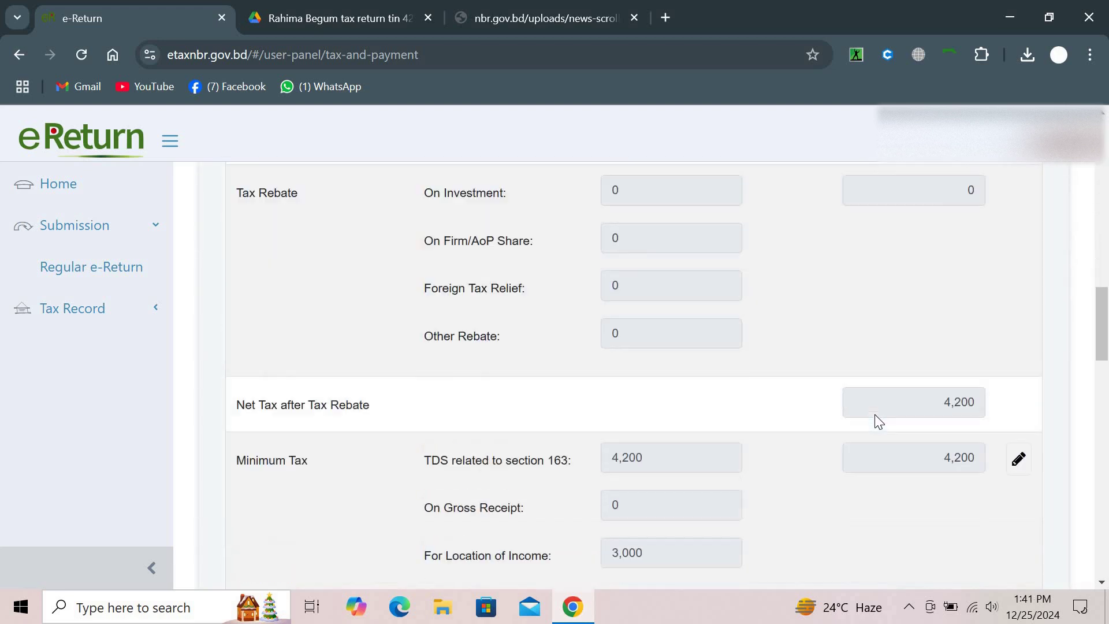
{"action": "scroll", "coordinate": [874, 414], "scroll_direction": "up", "scroll_amount": 6}
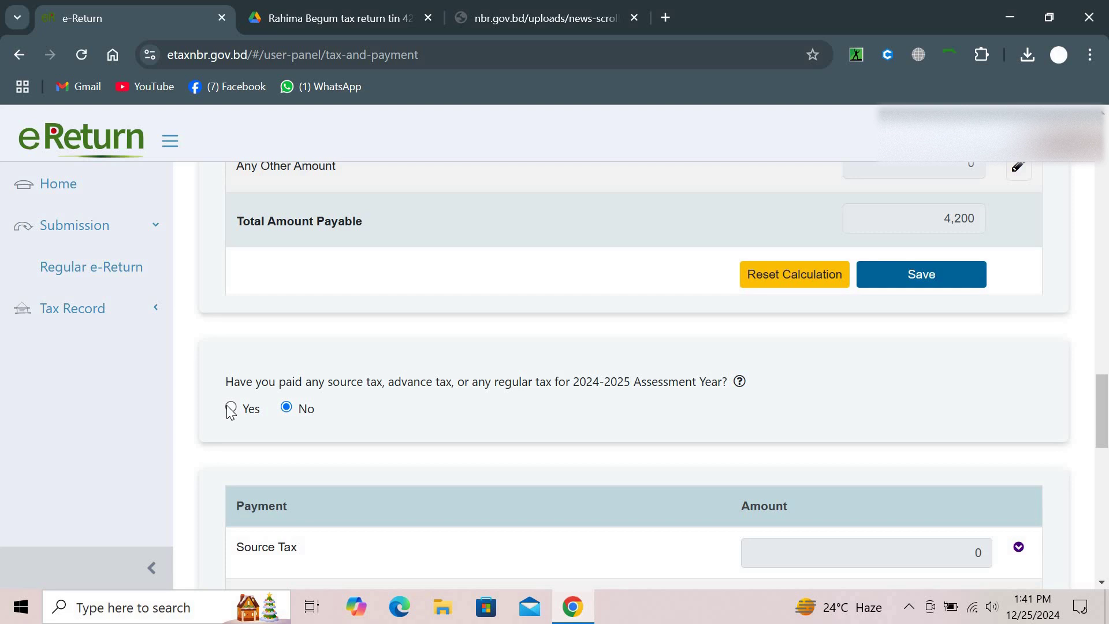
{"action": "left_click", "coordinate": [231, 408]}
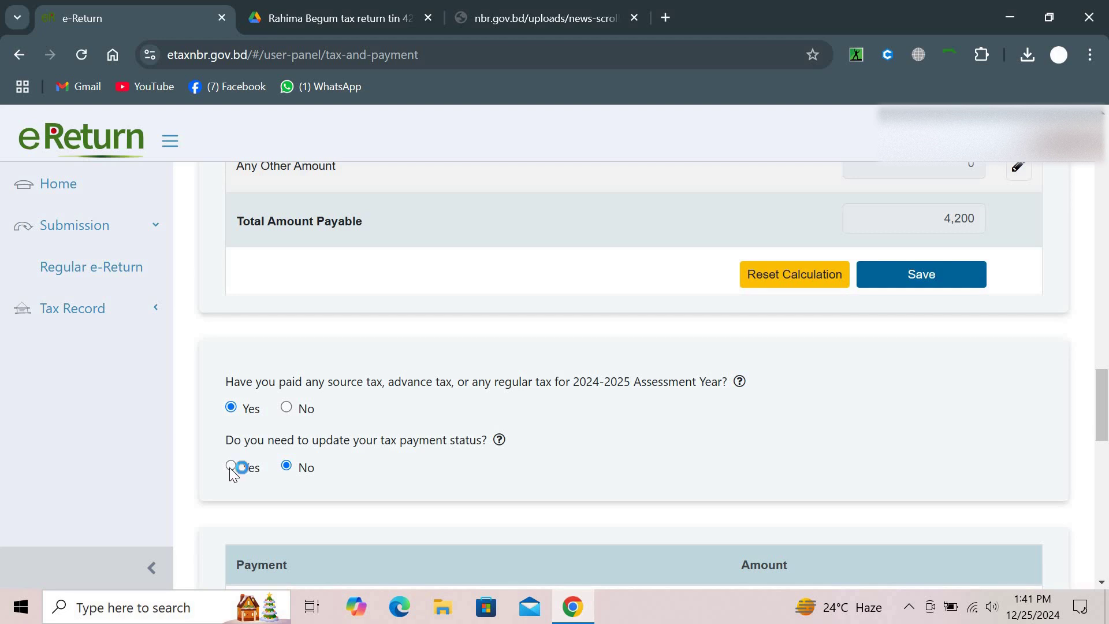
{"action": "left_click", "coordinate": [231, 466]}
{"action": "scroll", "coordinate": [452, 407], "scroll_direction": "down", "scroll_amount": 10}
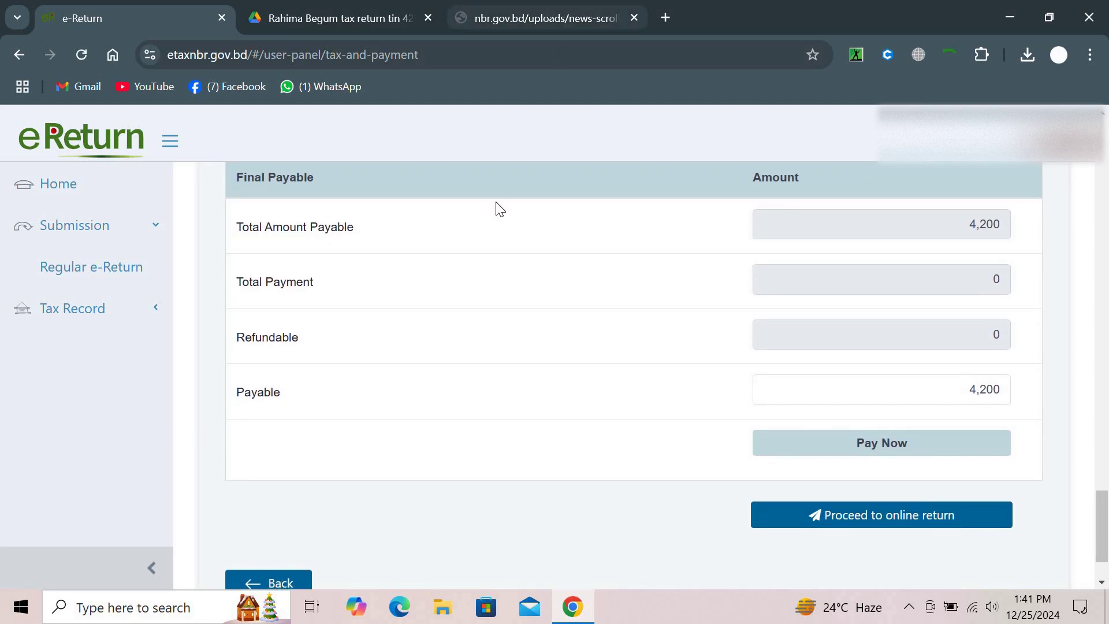
{"action": "scroll", "coordinate": [495, 208], "scroll_direction": "down", "scroll_amount": 2}
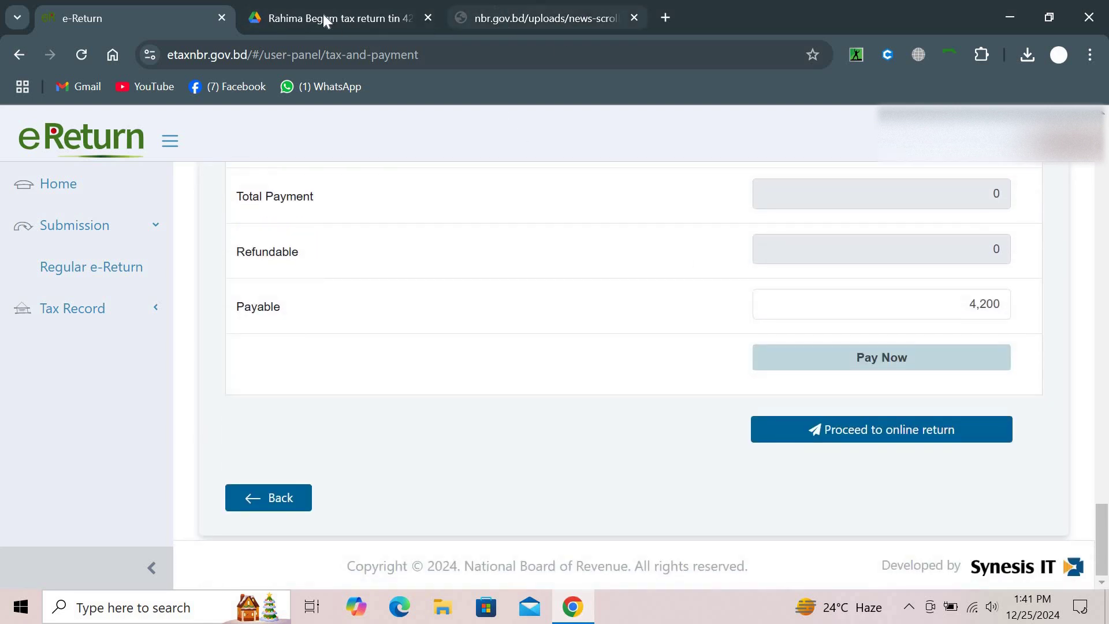
Close the e-Return tab and open etaxnbr.gov.bd in a new tab via autocomplete
{"action": "left_click", "coordinate": [223, 18]}
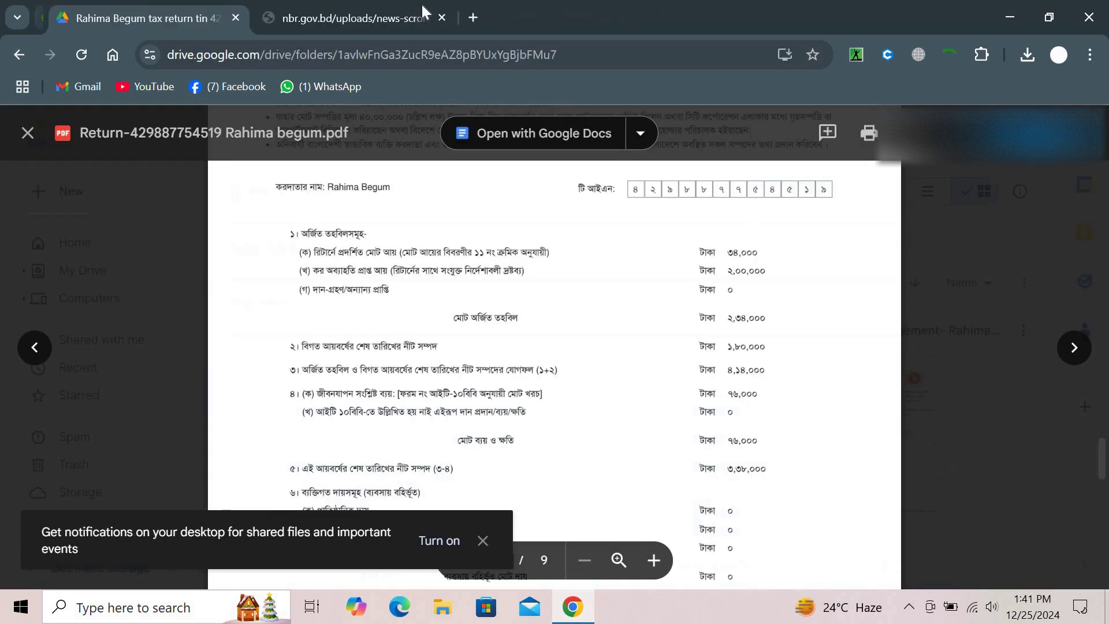
{"action": "left_click", "coordinate": [461, 26]}
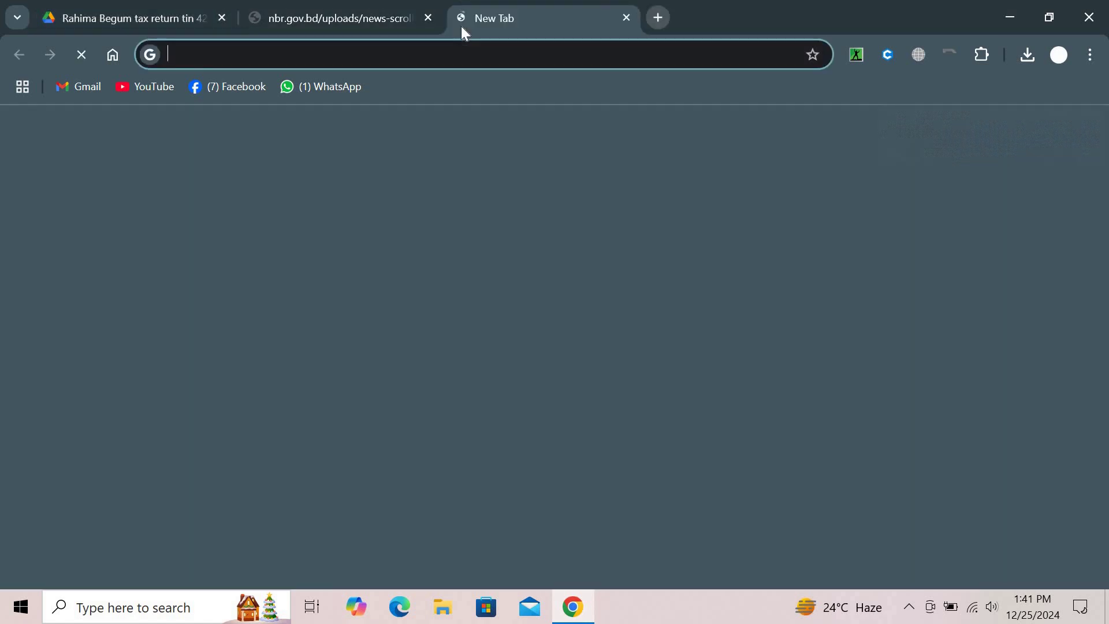
{"action": "type", "text": "et"}
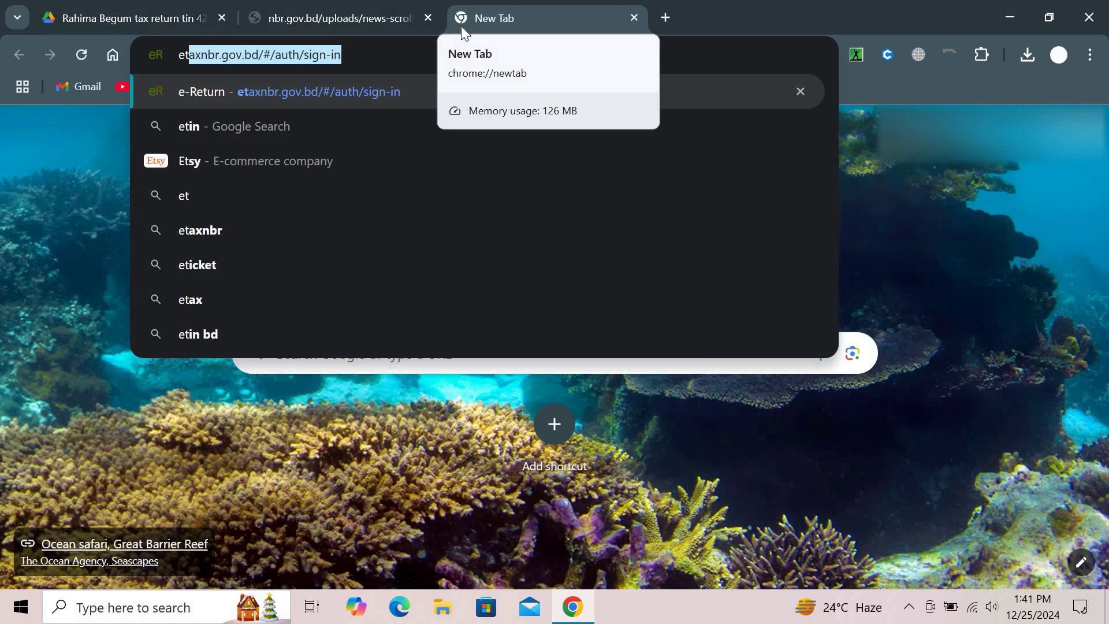
{"action": "key", "text": "Return"}
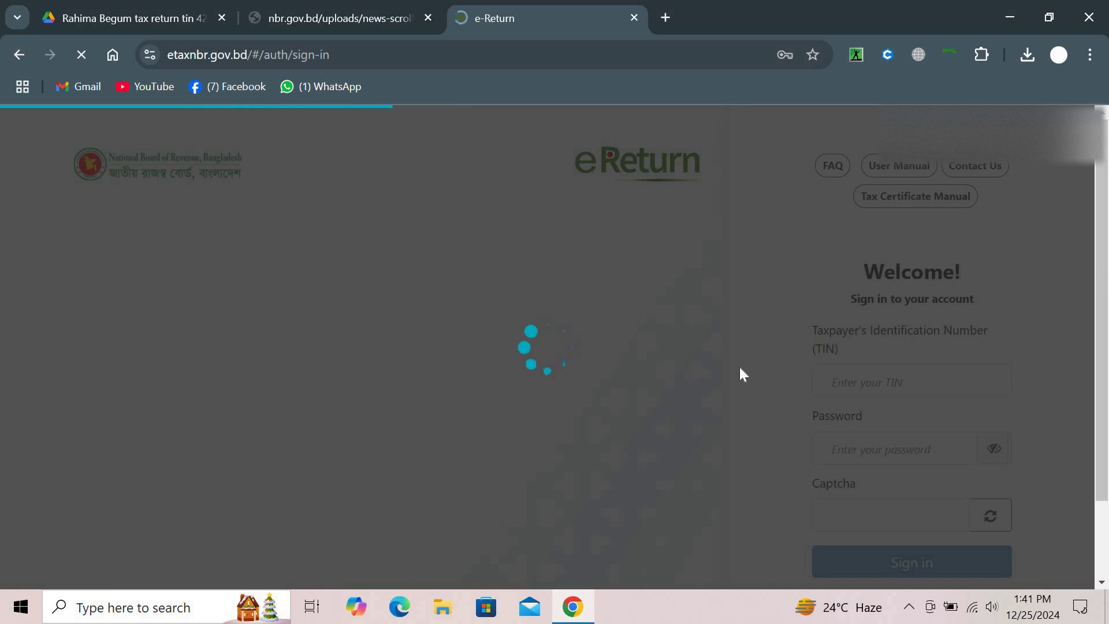
Reload the failed NBR 2024-2025 guide PDF in its tab
{"action": "left_click", "coordinate": [355, 13]}
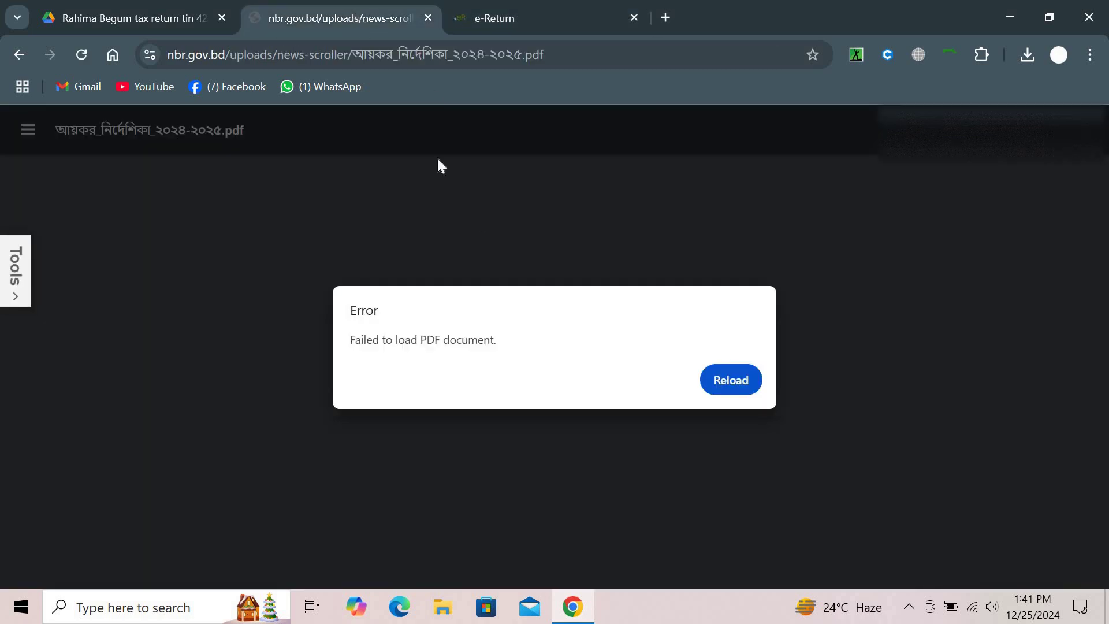
{"action": "left_click", "coordinate": [729, 380]}
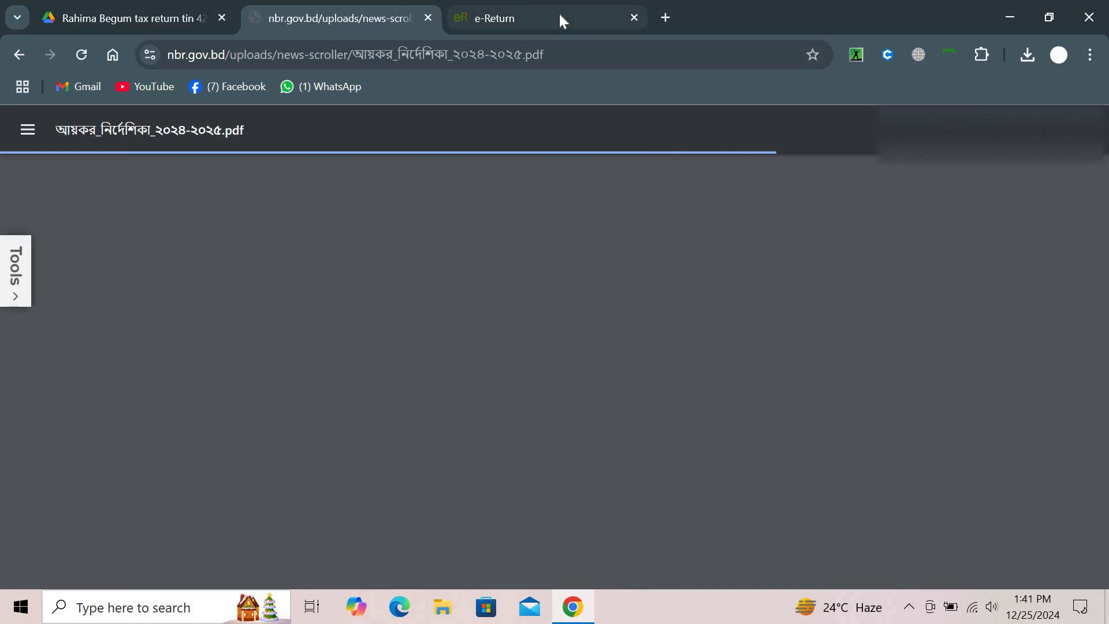
{"action": "left_click", "coordinate": [559, 14]}
Open Regular e-Return and save the assessment and additional information pages
{"action": "left_click", "coordinate": [102, 264]}
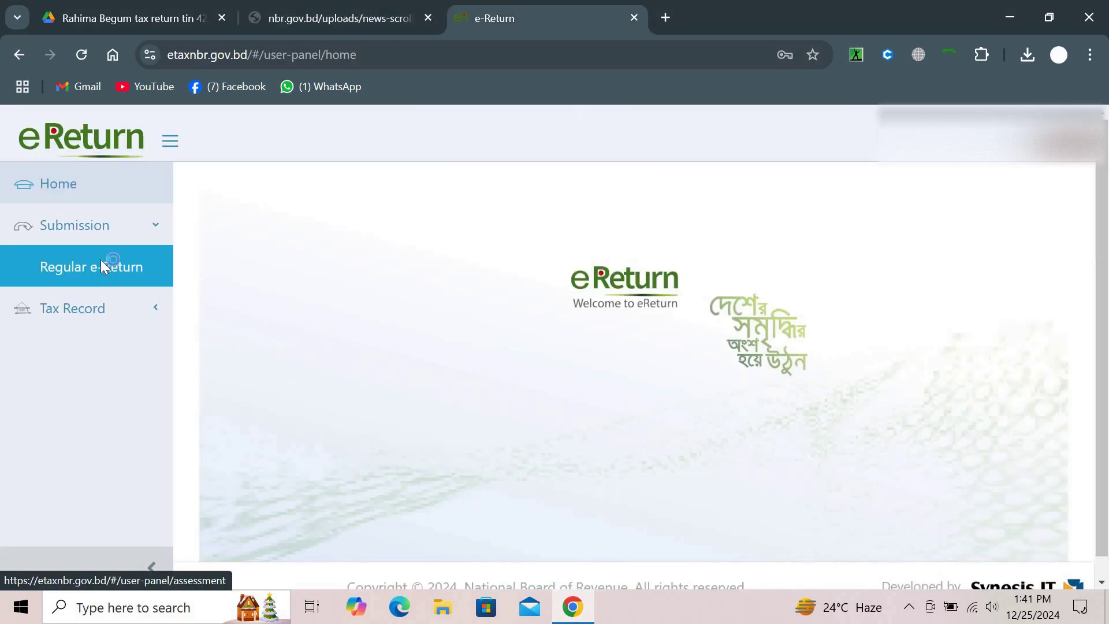
{"action": "scroll", "coordinate": [731, 439], "scroll_direction": "down", "scroll_amount": 5}
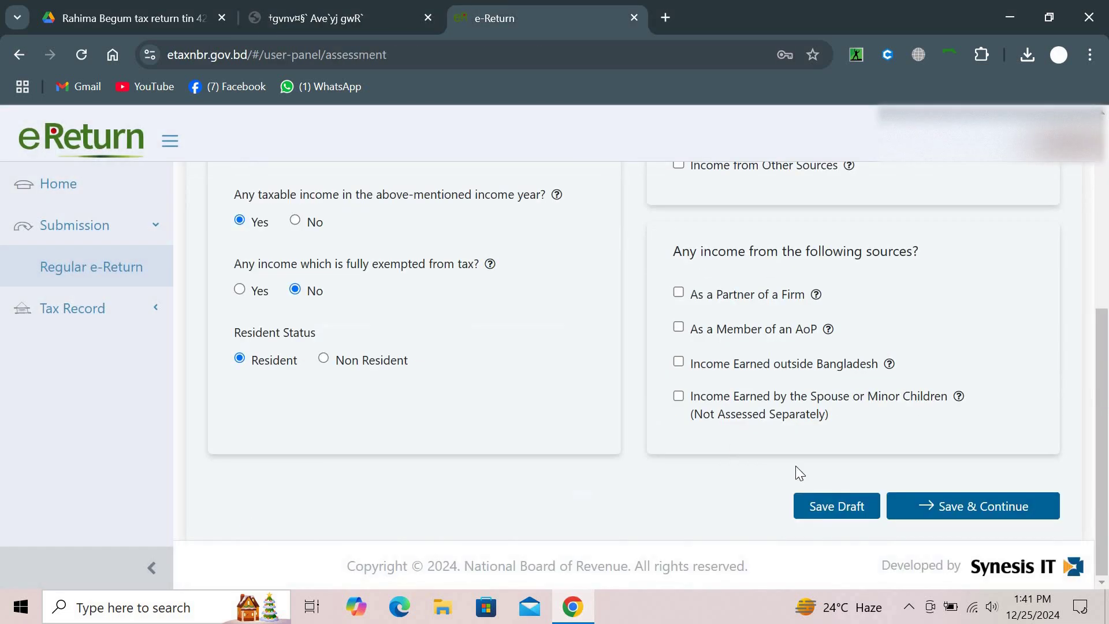
{"action": "left_click", "coordinate": [915, 504]}
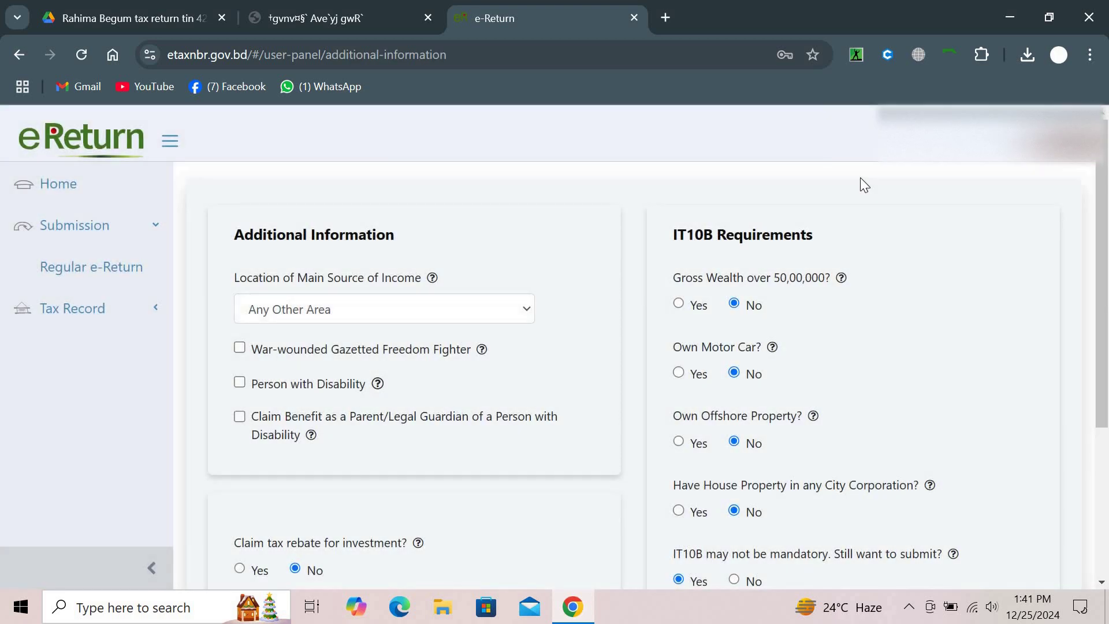
{"action": "scroll", "coordinate": [920, 428], "scroll_direction": "down", "scroll_amount": 4}
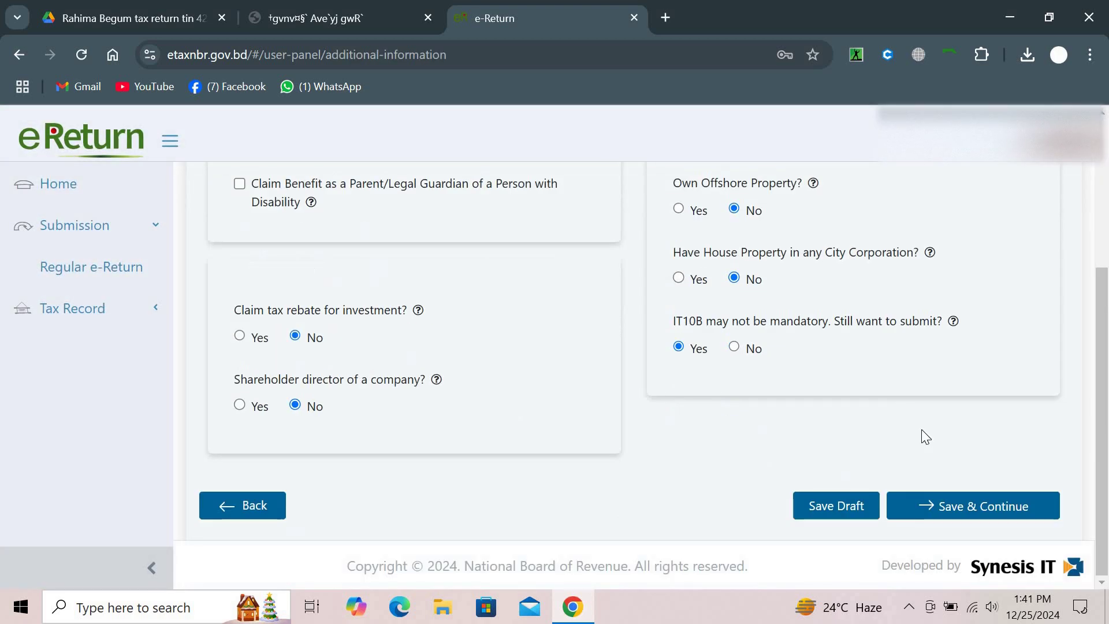
{"action": "left_click", "coordinate": [950, 507]}
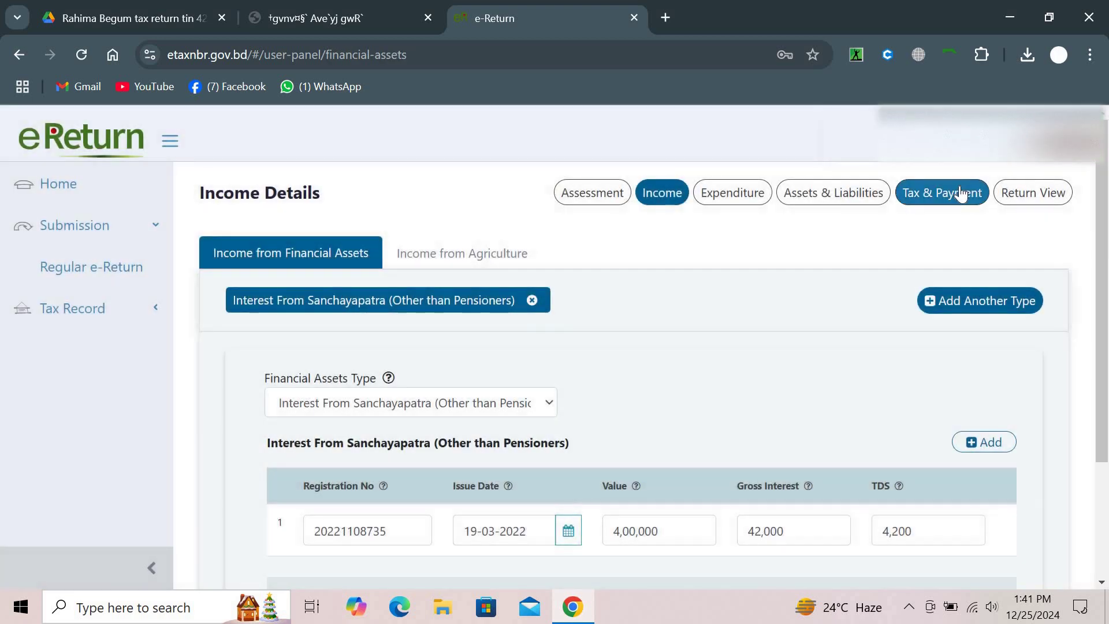
On Tax & Payment, answer Yes to tax already paid and to updating payment status
{"action": "left_click", "coordinate": [959, 191]}
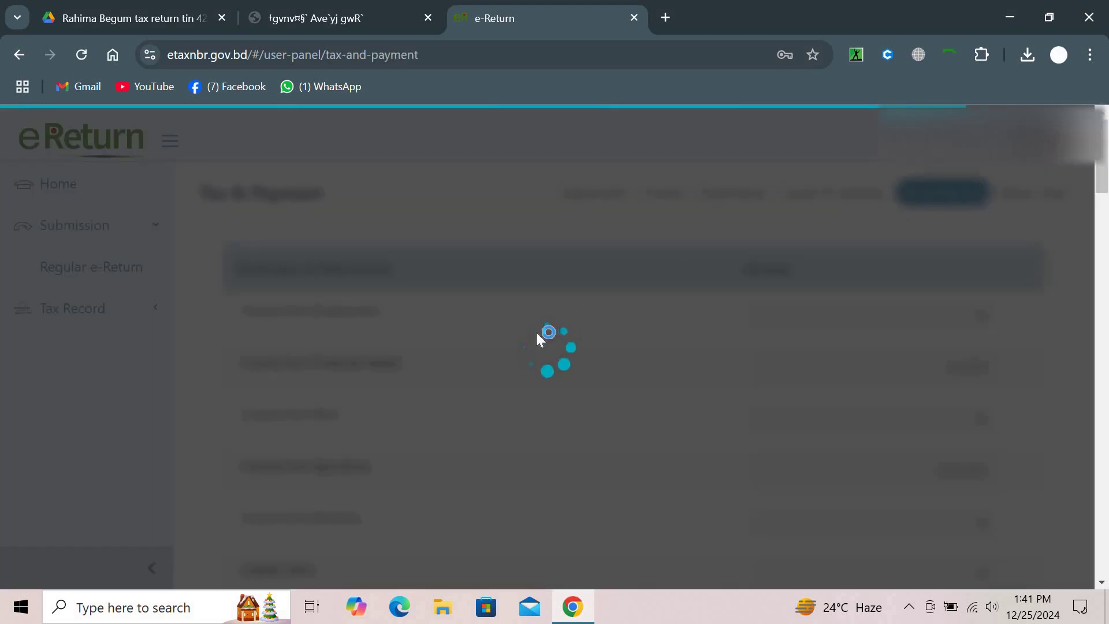
{"action": "scroll", "coordinate": [536, 338], "scroll_direction": "down", "scroll_amount": 20}
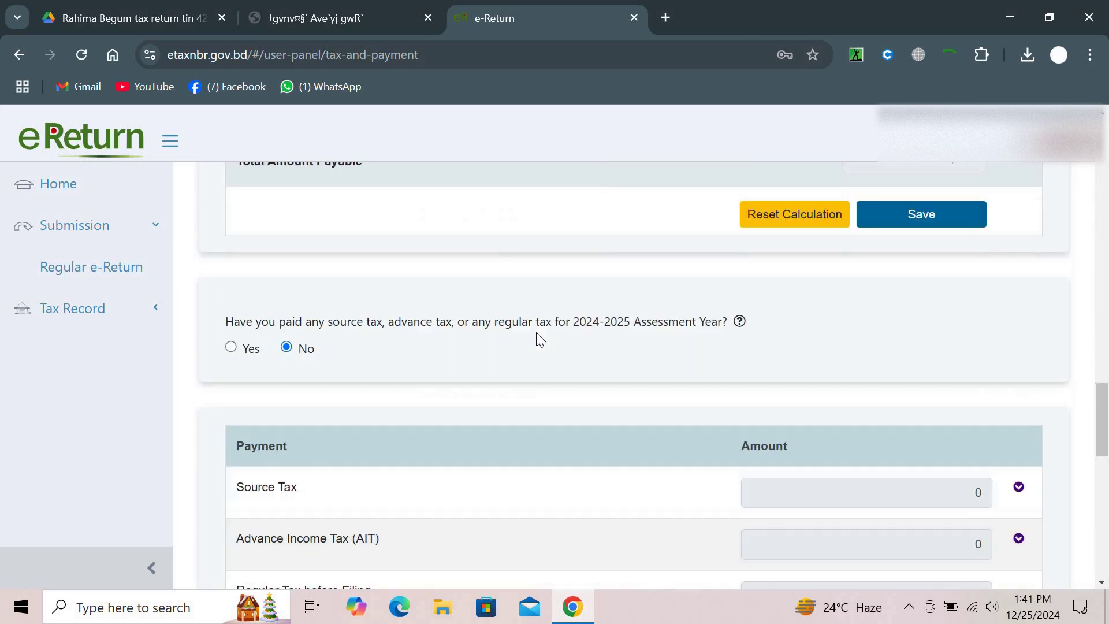
{"action": "scroll", "coordinate": [540, 340], "scroll_direction": "down", "scroll_amount": 2}
{"action": "scroll", "coordinate": [540, 339], "scroll_direction": "up", "scroll_amount": 12}
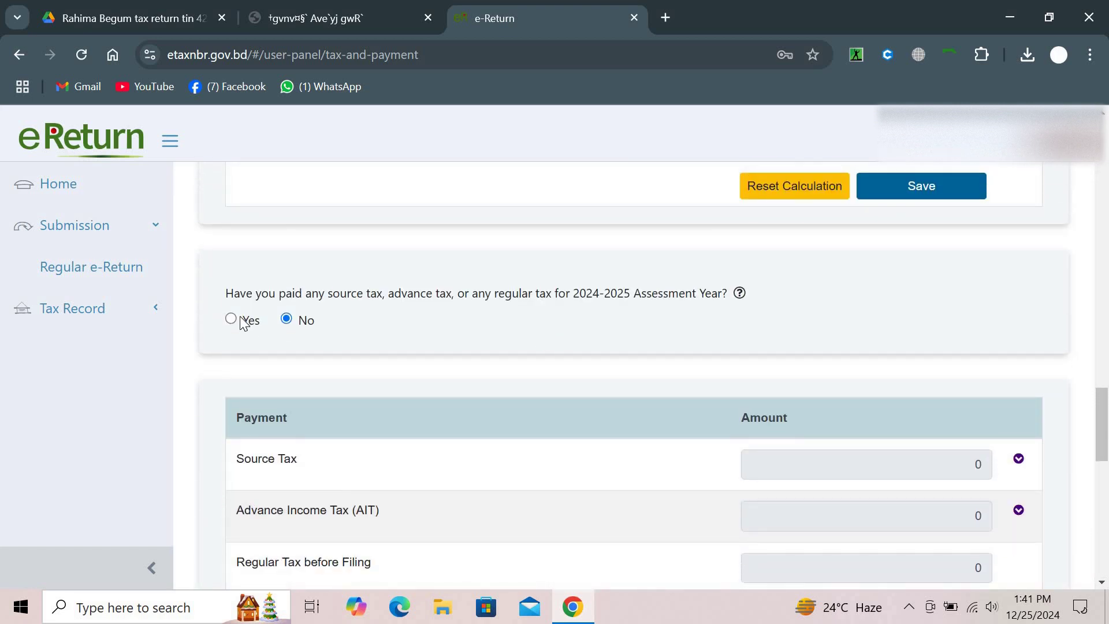
{"action": "left_click", "coordinate": [231, 322]}
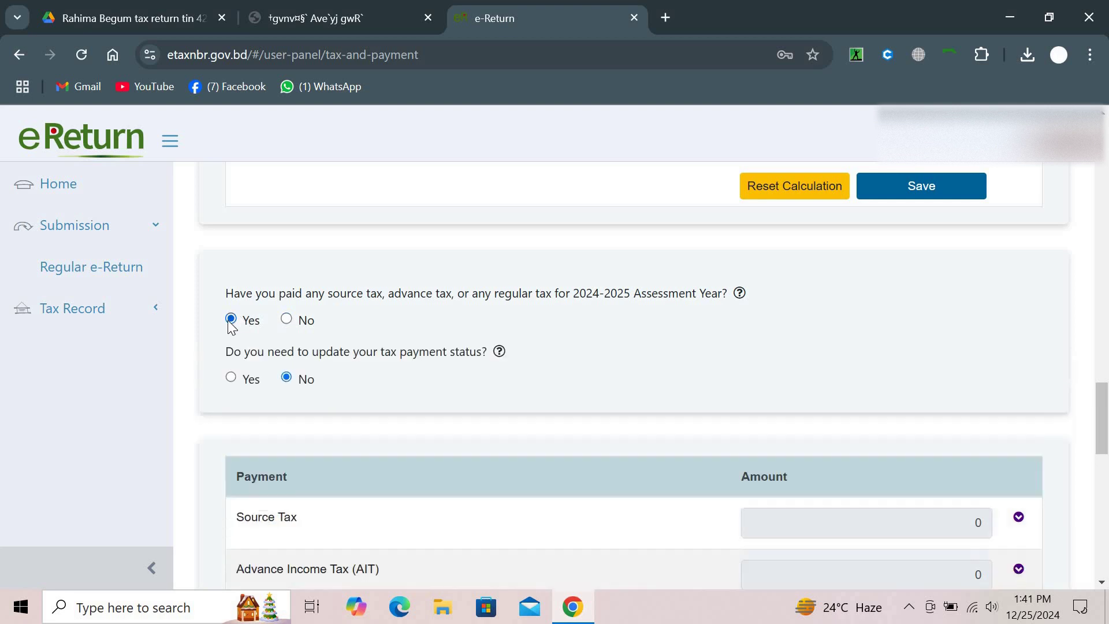
{"action": "left_click", "coordinate": [231, 377]}
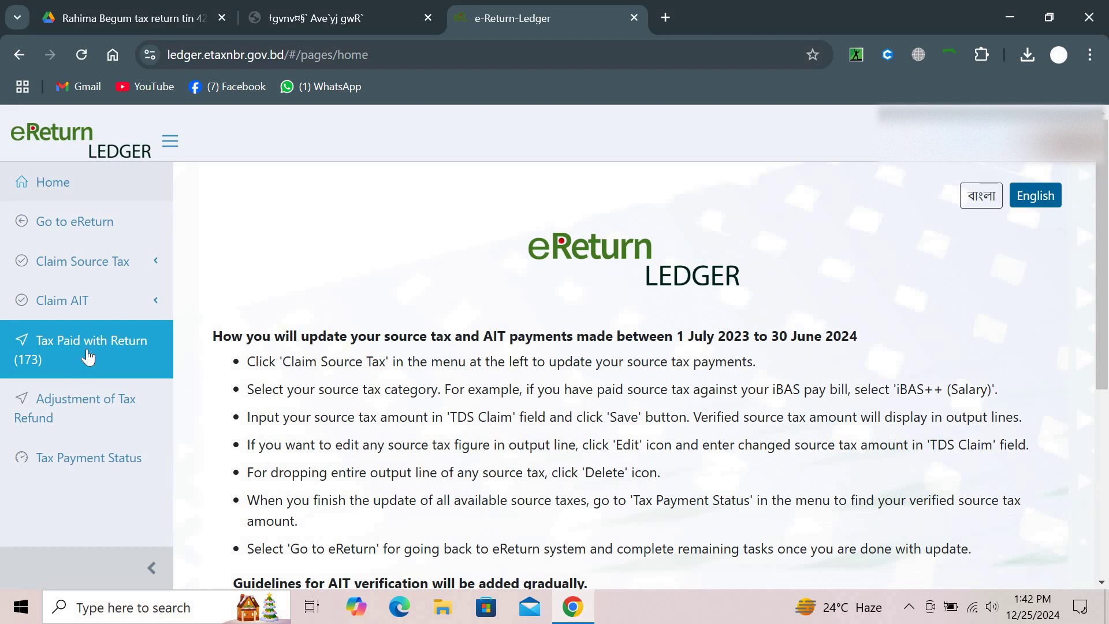
Reopen the Sanchayapatra source-tax claim page and type the year part of the registration number
{"action": "left_click", "coordinate": [109, 303]}
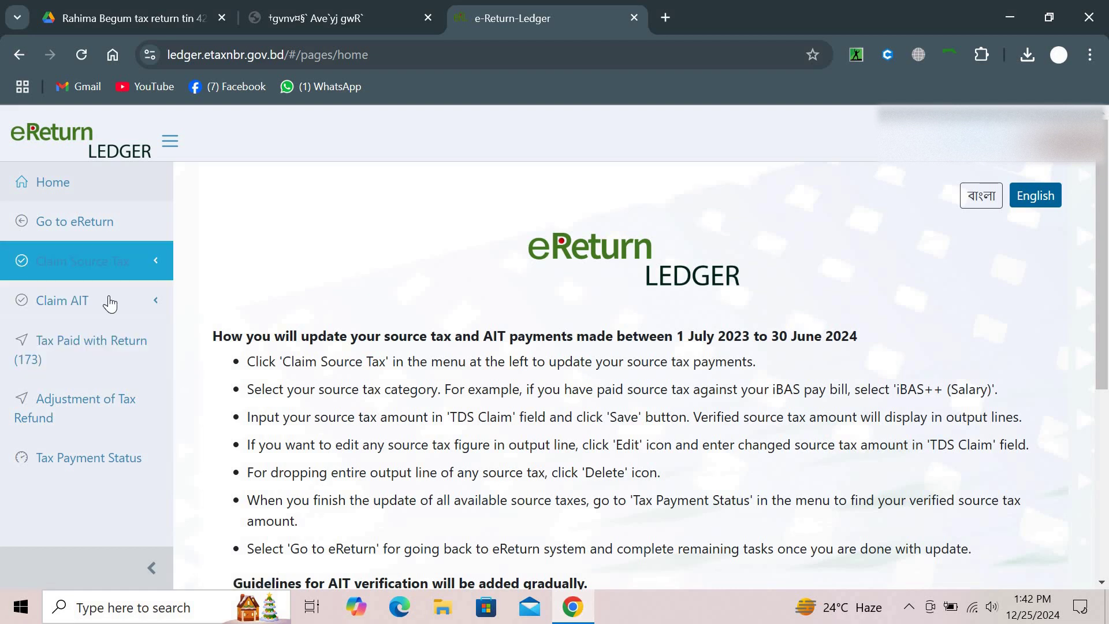
{"action": "left_click", "coordinate": [118, 267]}
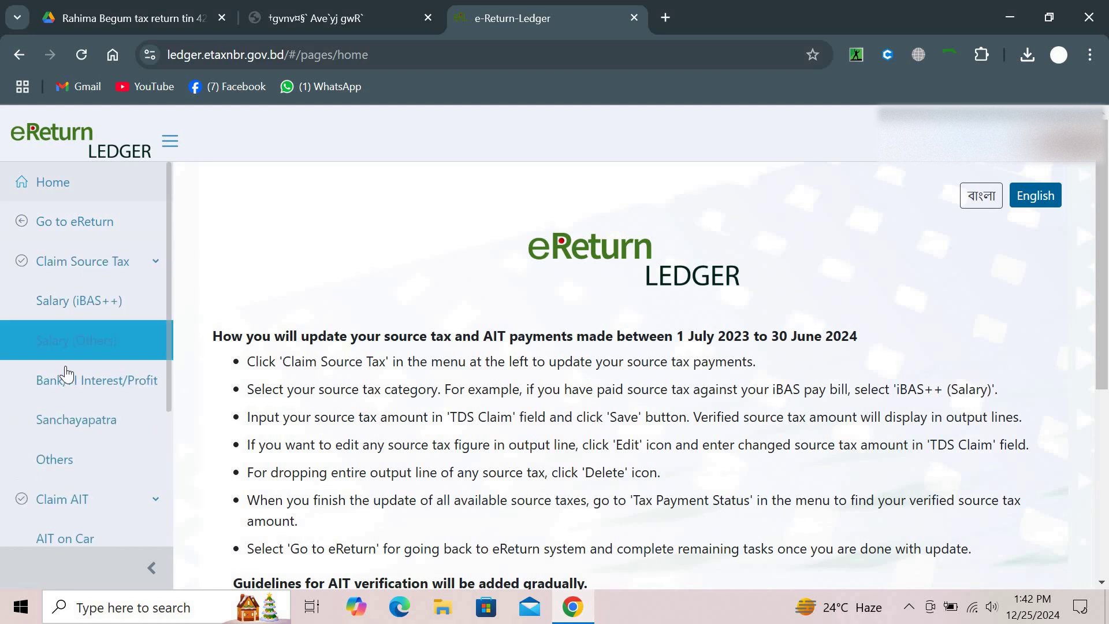
{"action": "left_click", "coordinate": [70, 425]}
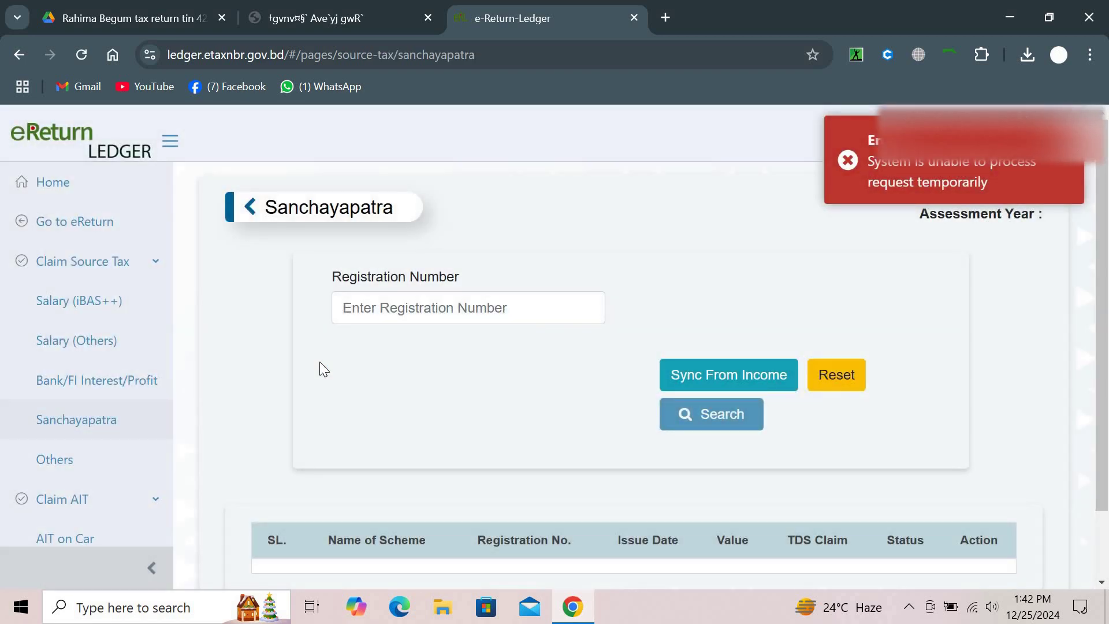
{"action": "scroll", "coordinate": [320, 362], "scroll_direction": "down", "scroll_amount": 1}
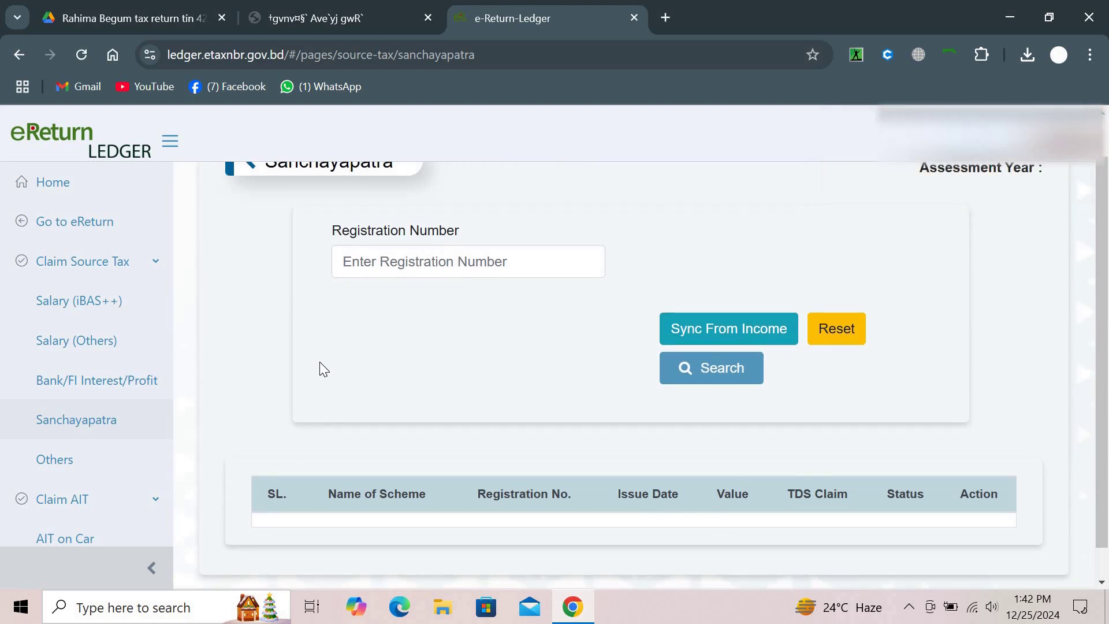
{"action": "scroll", "coordinate": [416, 313], "scroll_direction": "down", "scroll_amount": 1}
{"action": "scroll", "coordinate": [416, 312], "scroll_direction": "up", "scroll_amount": 2}
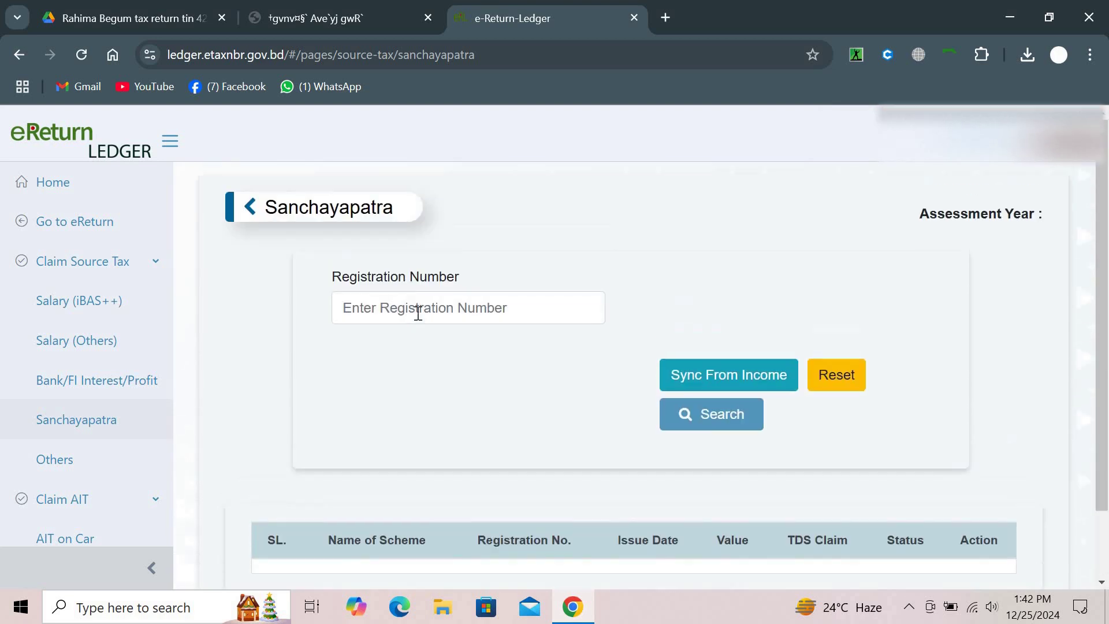
{"action": "left_click", "coordinate": [424, 307]}
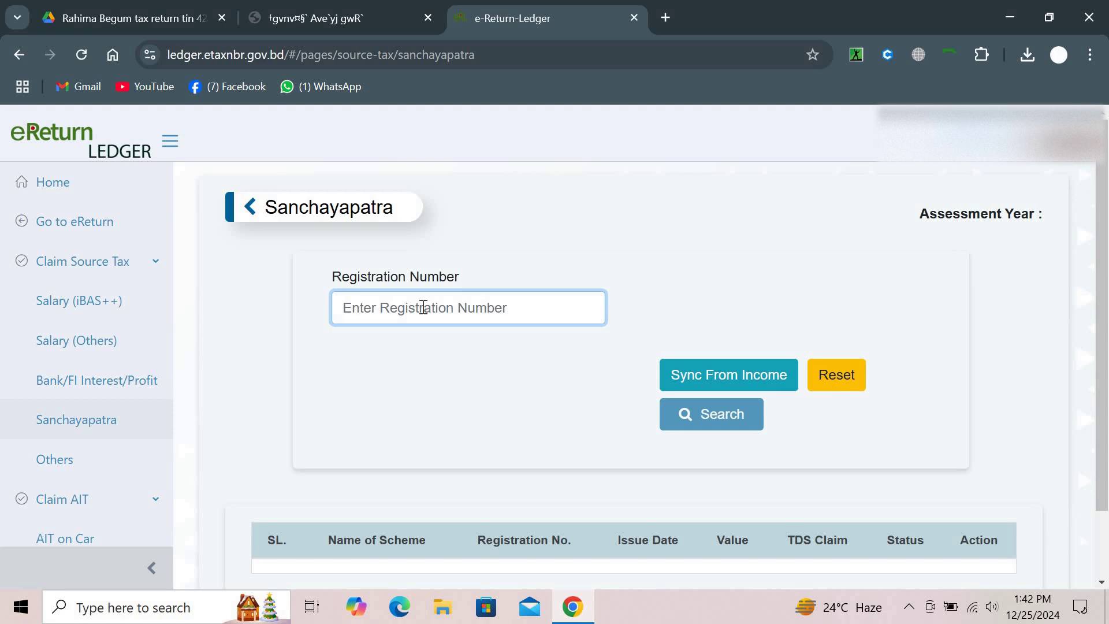
{"action": "type", "text": "2022"}
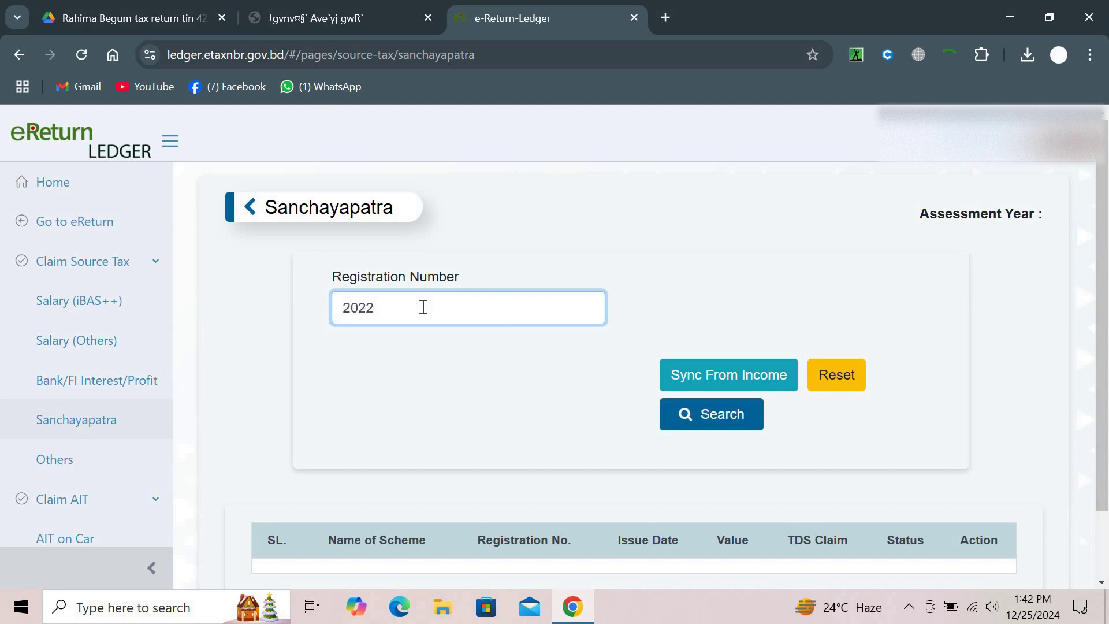
{"action": "left_click", "coordinate": [142, 616]}
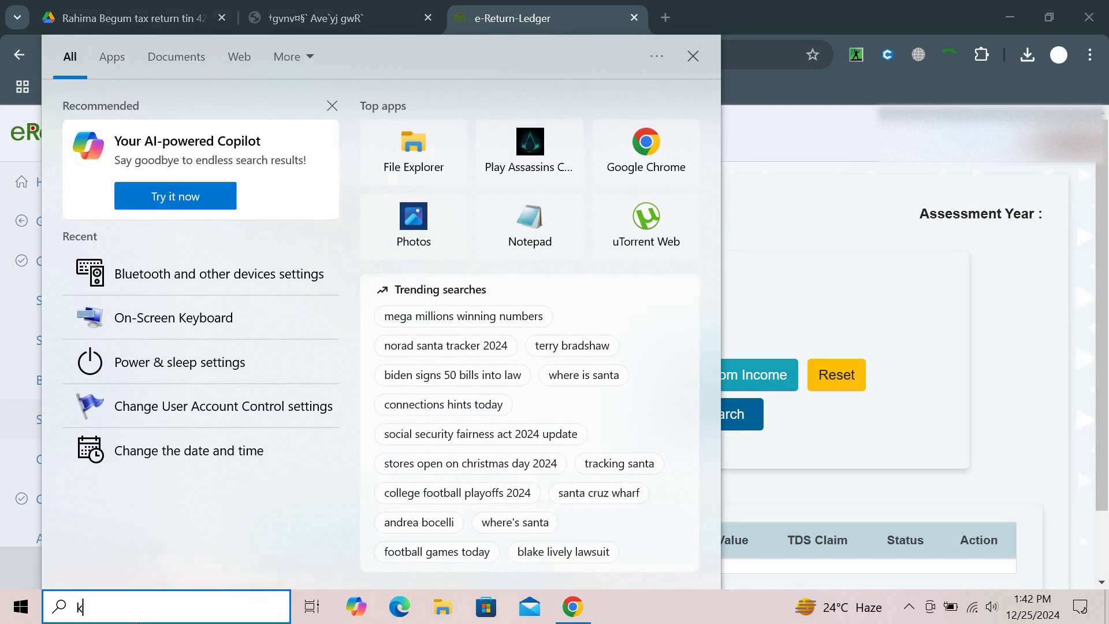
Use On-Screen Keyboard to finish the registration number with its hyphen and remaining digits, then minimize it
{"action": "type", "text": "k"}
{"action": "left_click", "coordinate": [289, 112]}
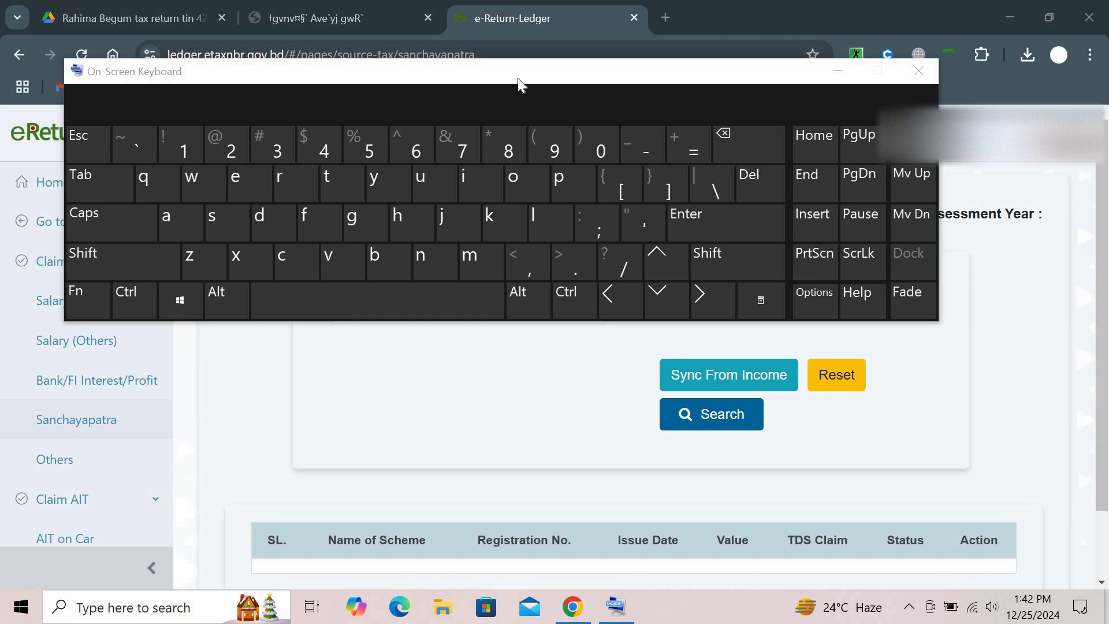
{"action": "left_click_drag", "start_coordinate": [533, 72], "coordinate": [442, 361]}
{"action": "left_click", "coordinate": [410, 312]}
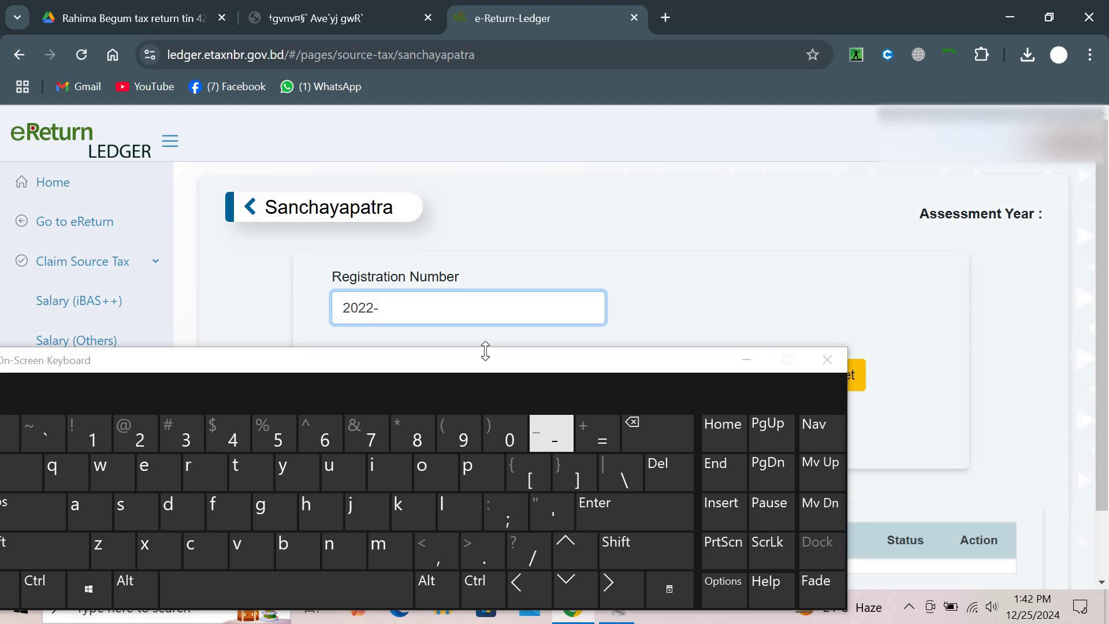
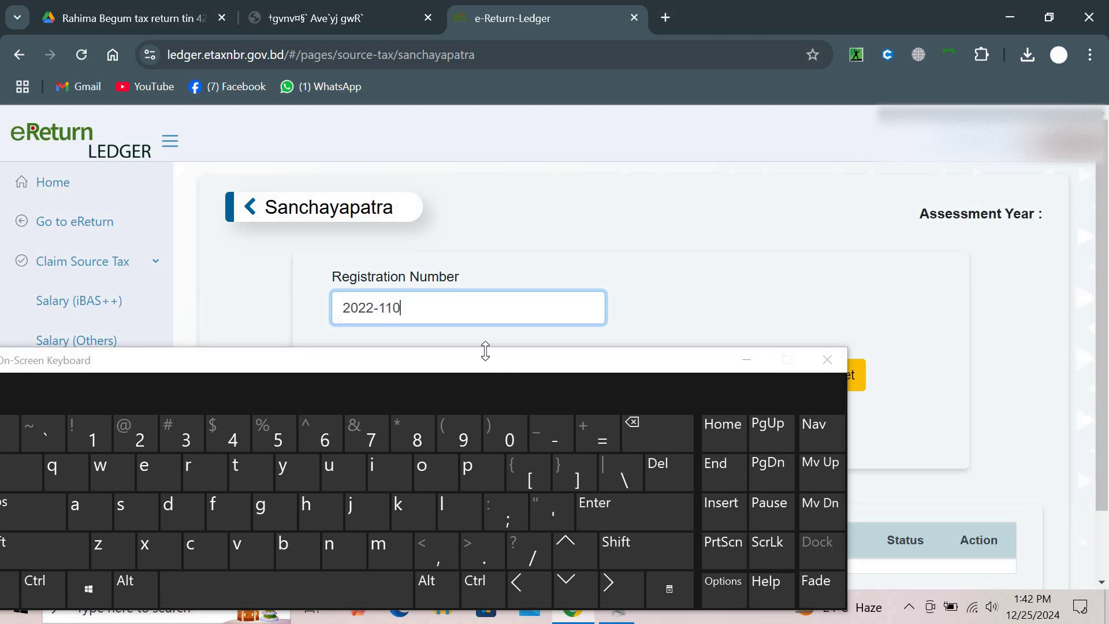
{"action": "left_click", "coordinate": [748, 363]}
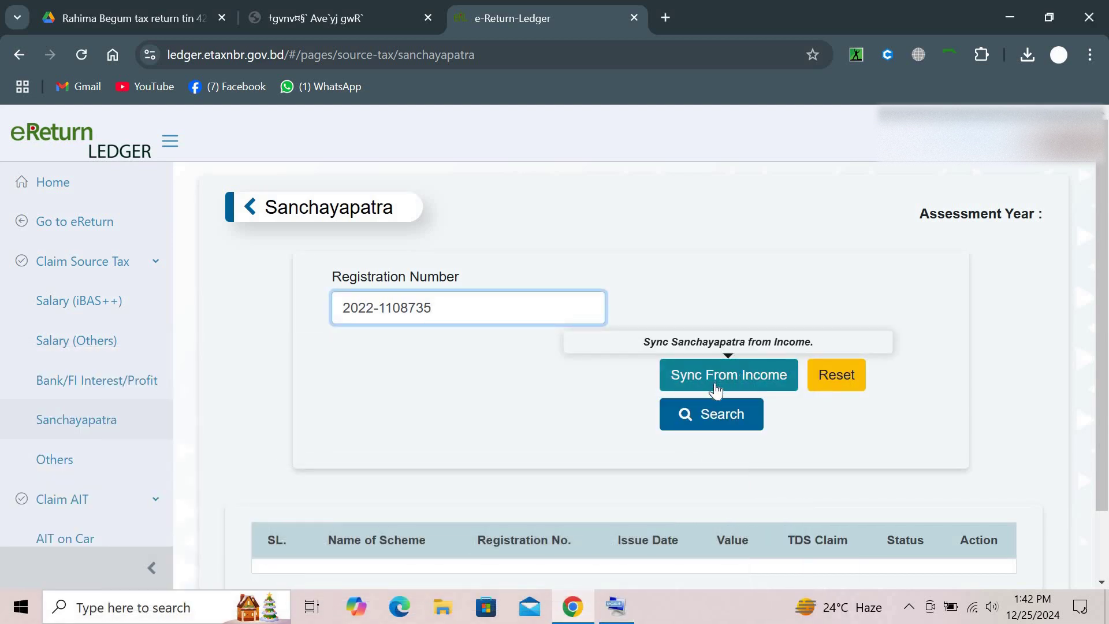
Enter a 2,304 TDS claim for the Poribar Sanchayapatra certificate and save its details
{"action": "left_click", "coordinate": [716, 414]}
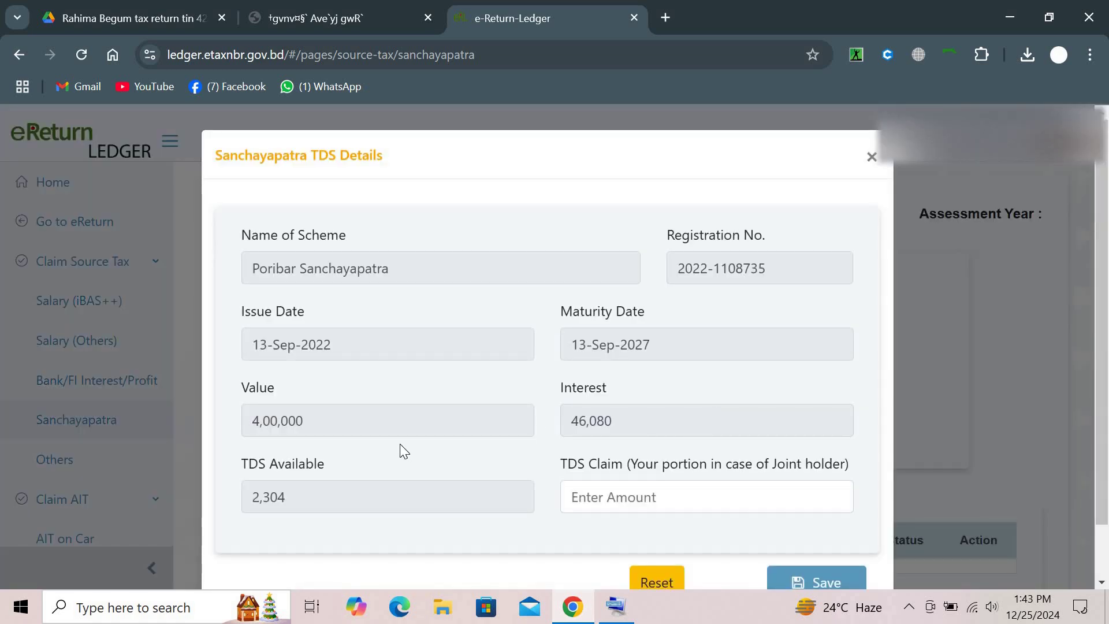
{"action": "scroll", "coordinate": [400, 445], "scroll_direction": "down", "scroll_amount": 1}
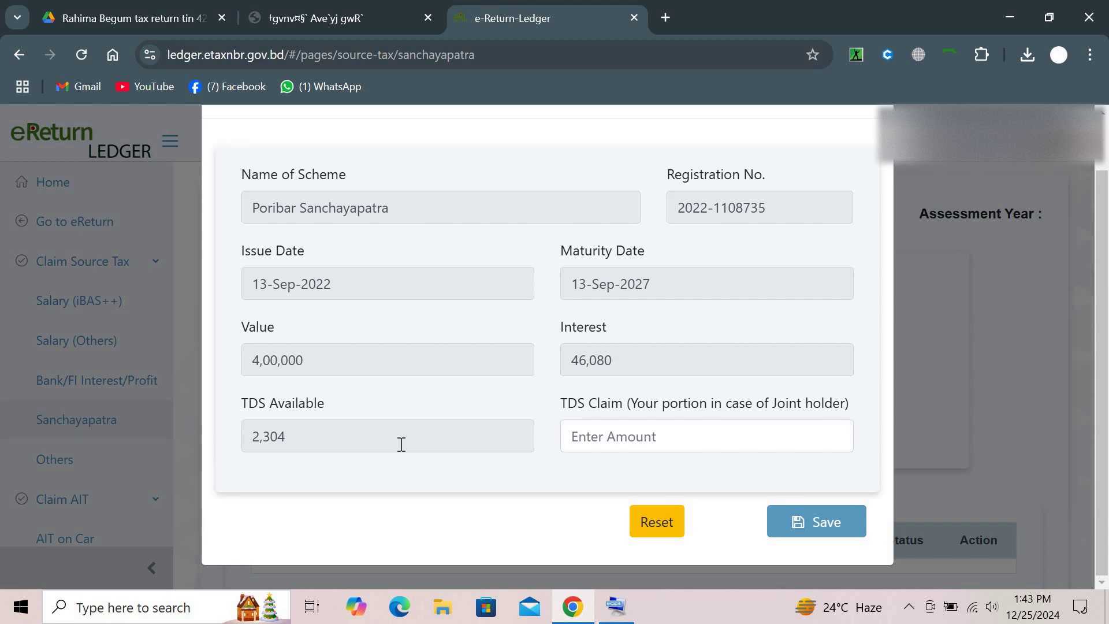
{"action": "left_click", "coordinate": [590, 445]}
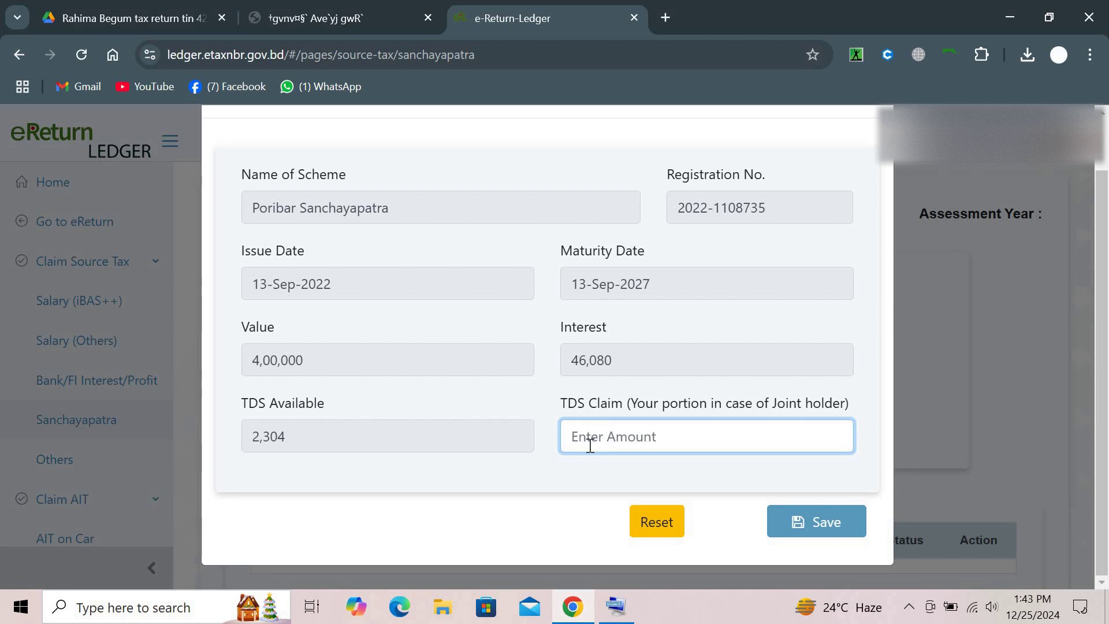
{"action": "type", "text": "2,304"}
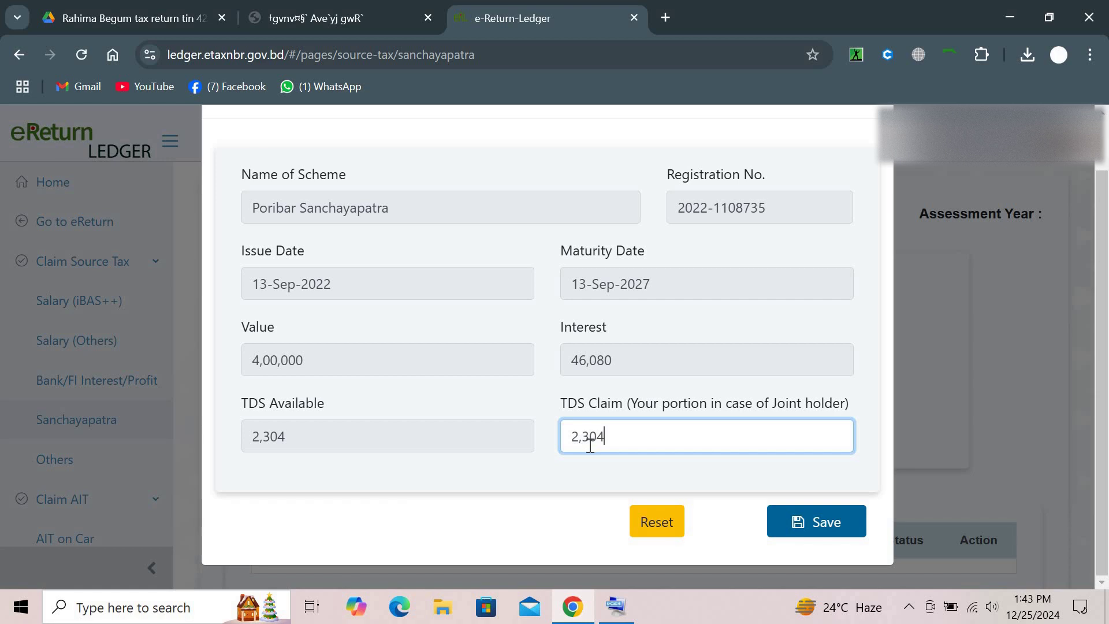
{"action": "left_click", "coordinate": [482, 464]}
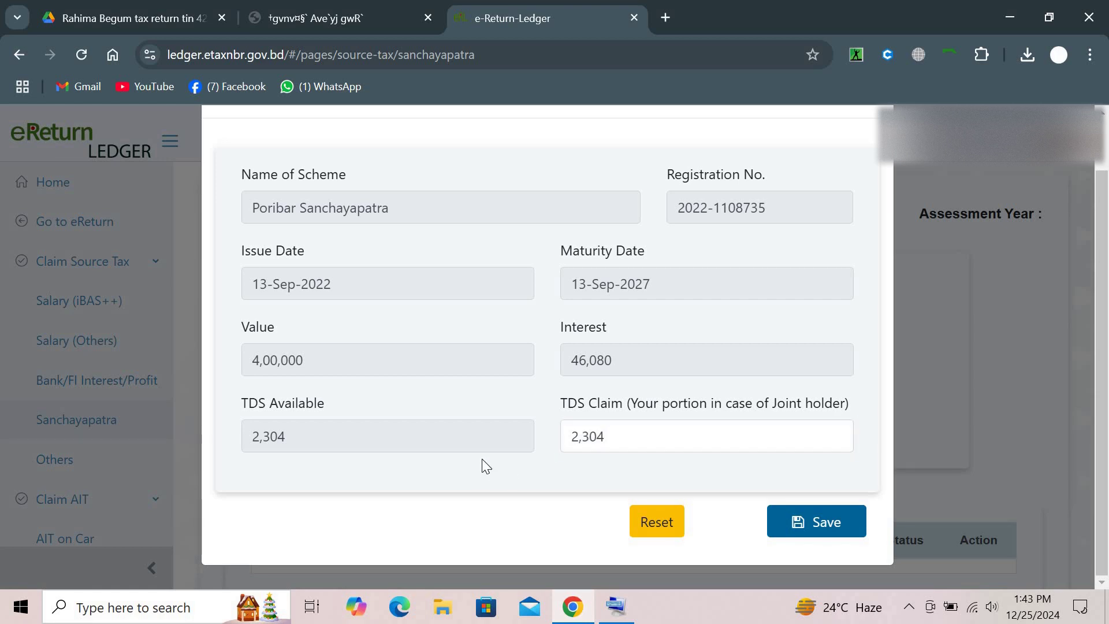
{"action": "scroll", "coordinate": [458, 387], "scroll_direction": "up", "scroll_amount": 1}
{"action": "scroll", "coordinate": [459, 387], "scroll_direction": "down", "scroll_amount": 1}
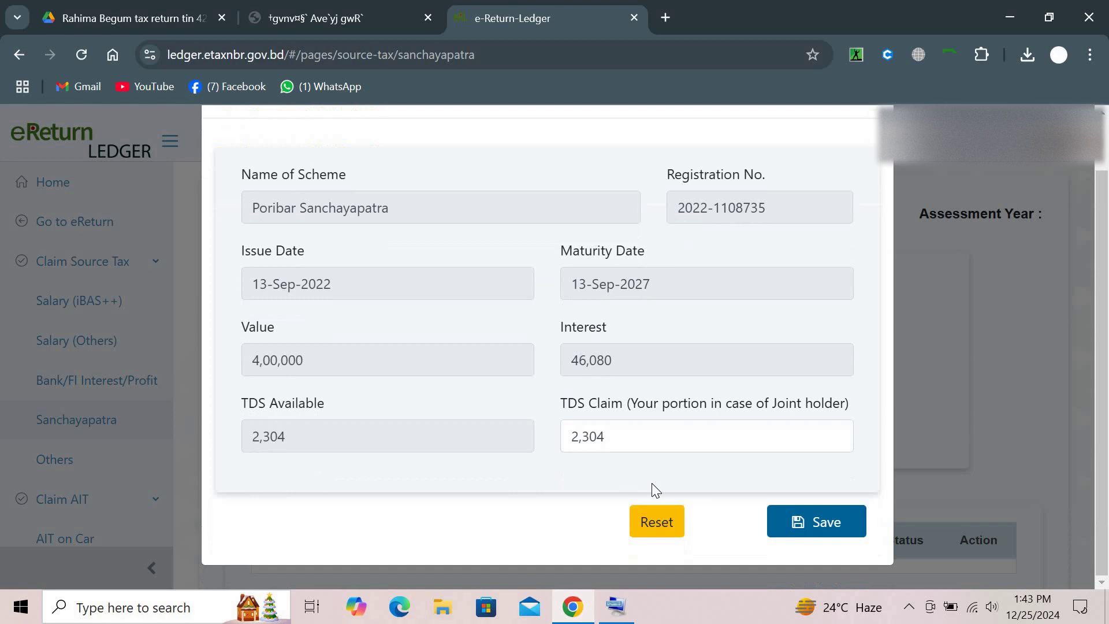
{"action": "left_click", "coordinate": [820, 522]}
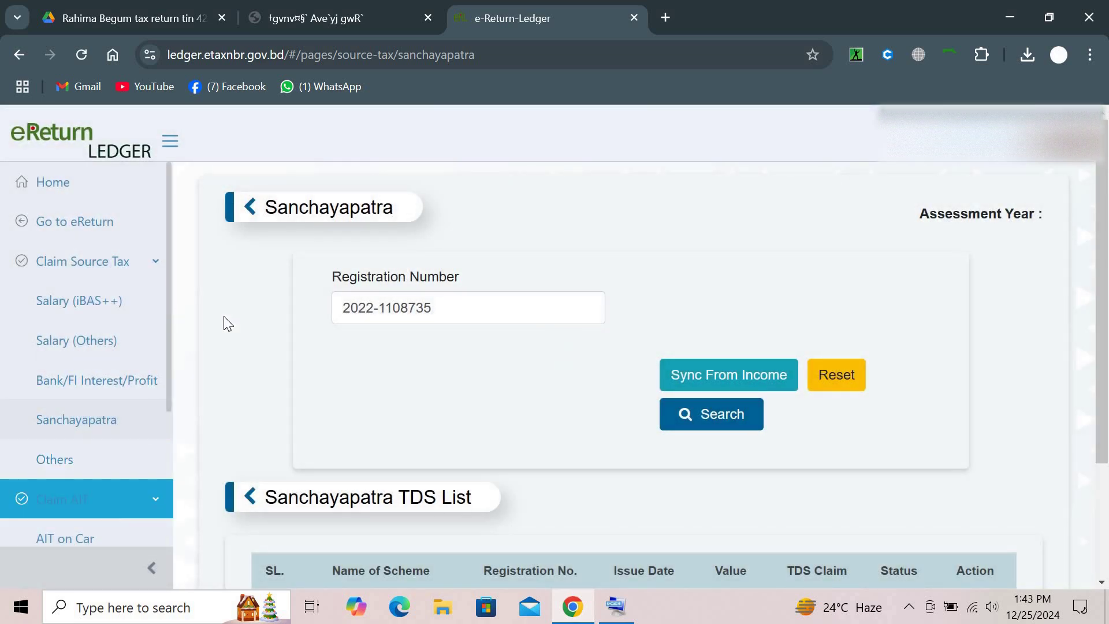
In eReturn, change the Sanchayapatra interest TDS from 4,200 to 2,304 and save the income details
{"action": "left_click", "coordinate": [104, 230]}
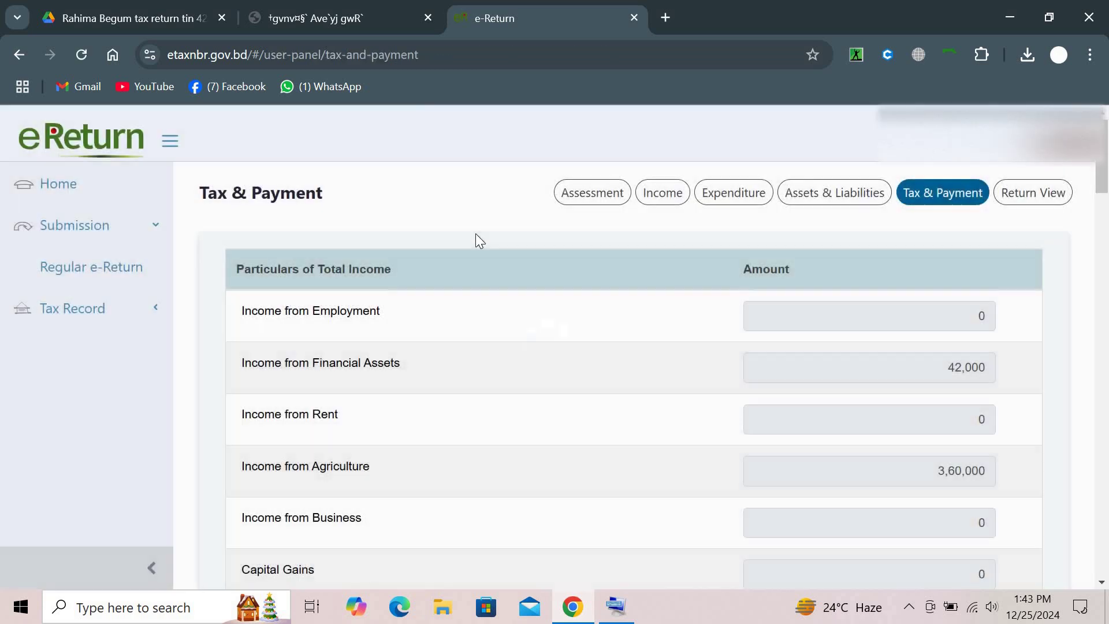
{"action": "left_click", "coordinate": [646, 199]}
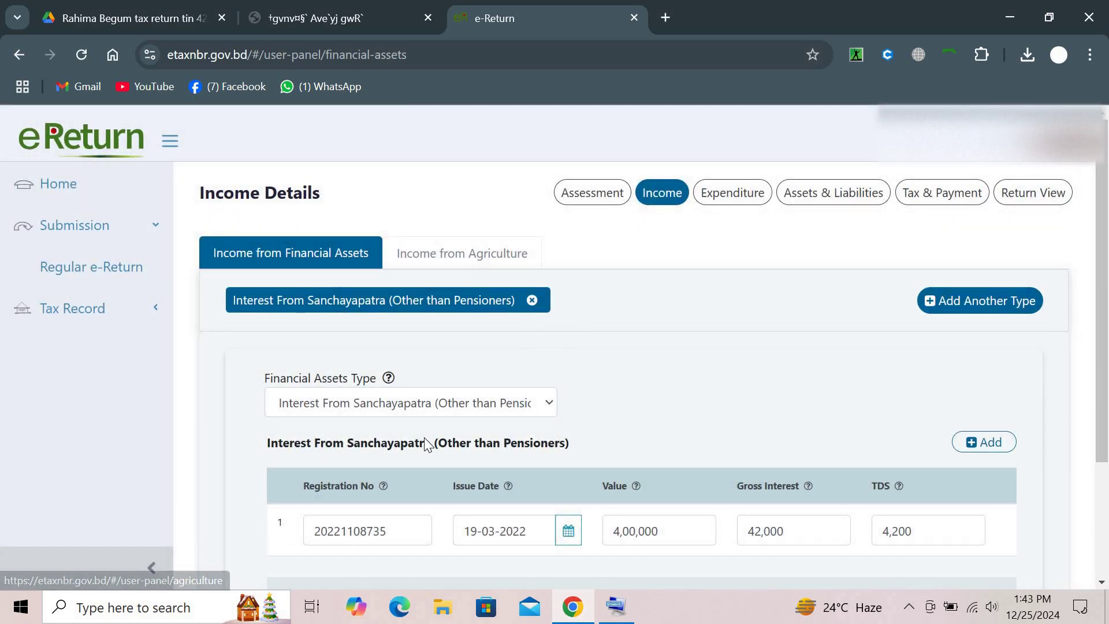
{"action": "scroll", "coordinate": [705, 478], "scroll_direction": "down", "scroll_amount": 1}
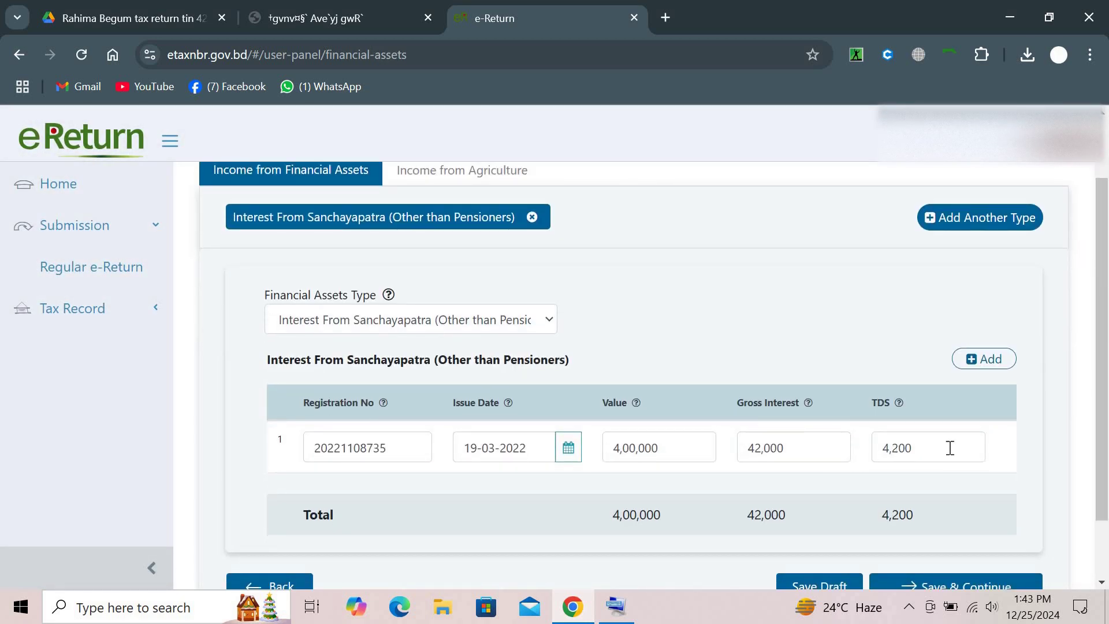
{"action": "left_click", "coordinate": [788, 448]}
{"action": "key", "text": "Tab"}
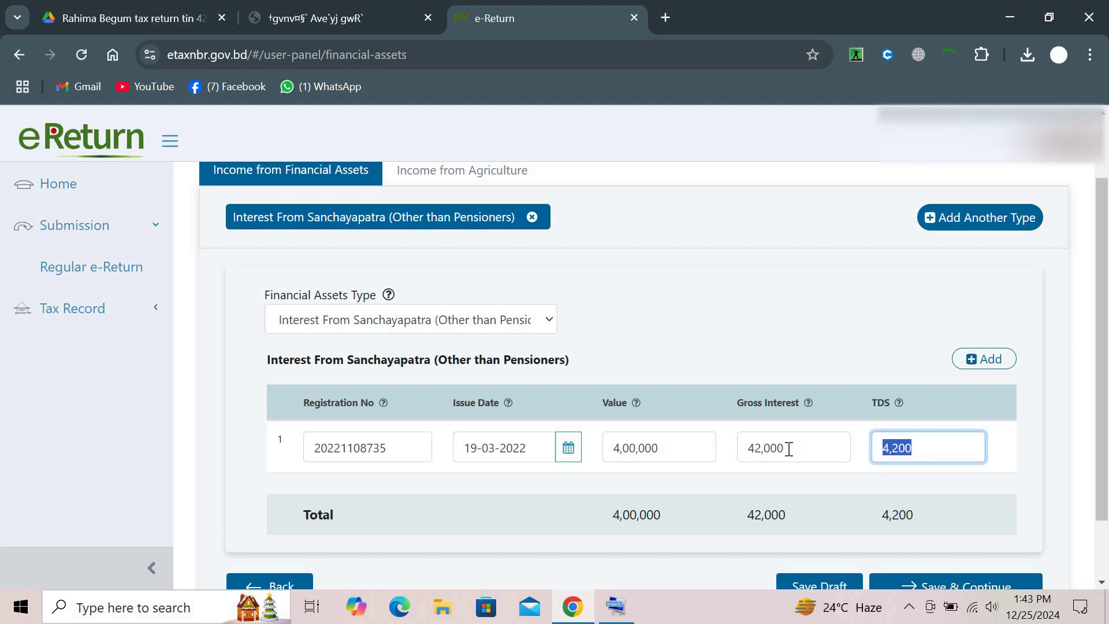
{"action": "type", "text": "2,304"}
{"action": "scroll", "coordinate": [877, 508], "scroll_direction": "down", "scroll_amount": 2}
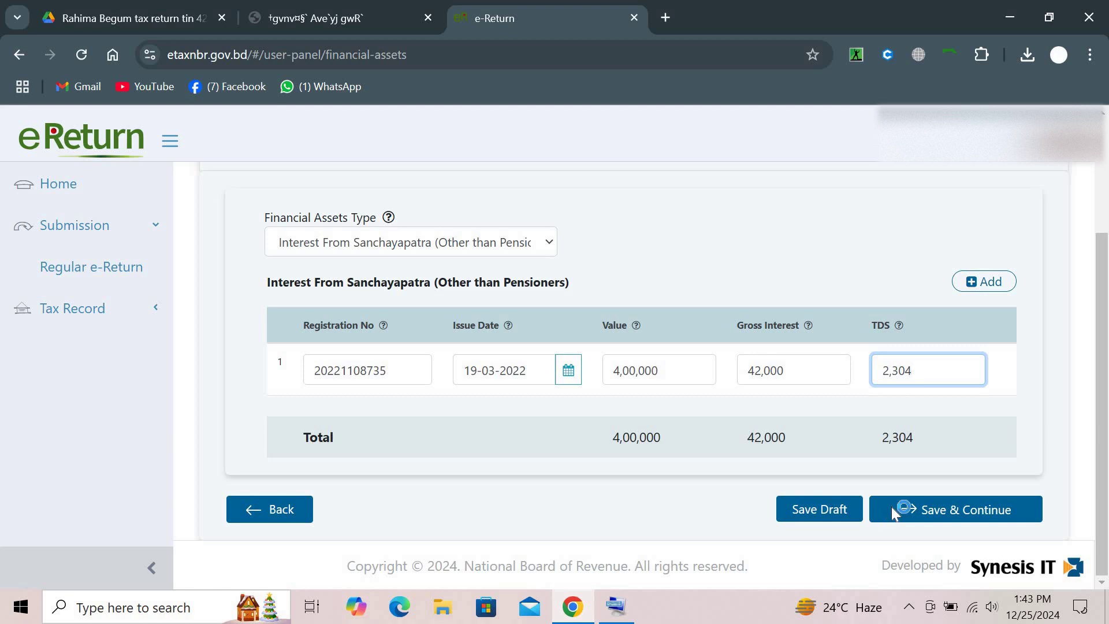
{"action": "left_click", "coordinate": [892, 512]}
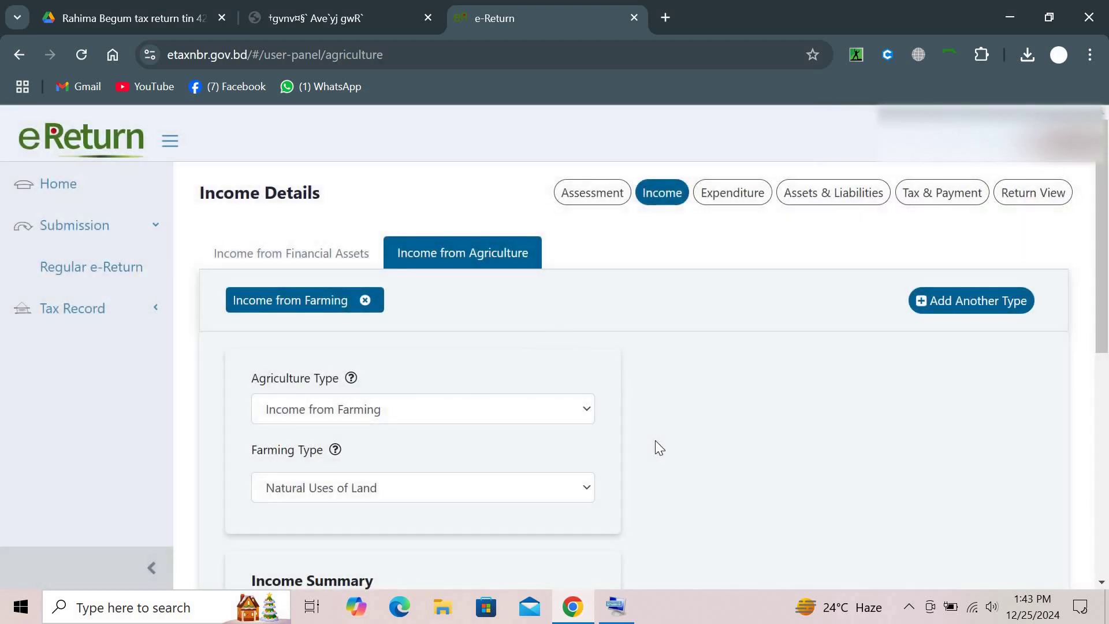
Change the expenditure tax payment from 4,200 to 2,304, making the total 43,304, and save
{"action": "left_click", "coordinate": [728, 191]}
{"action": "scroll", "coordinate": [580, 368], "scroll_direction": "down", "scroll_amount": 6}
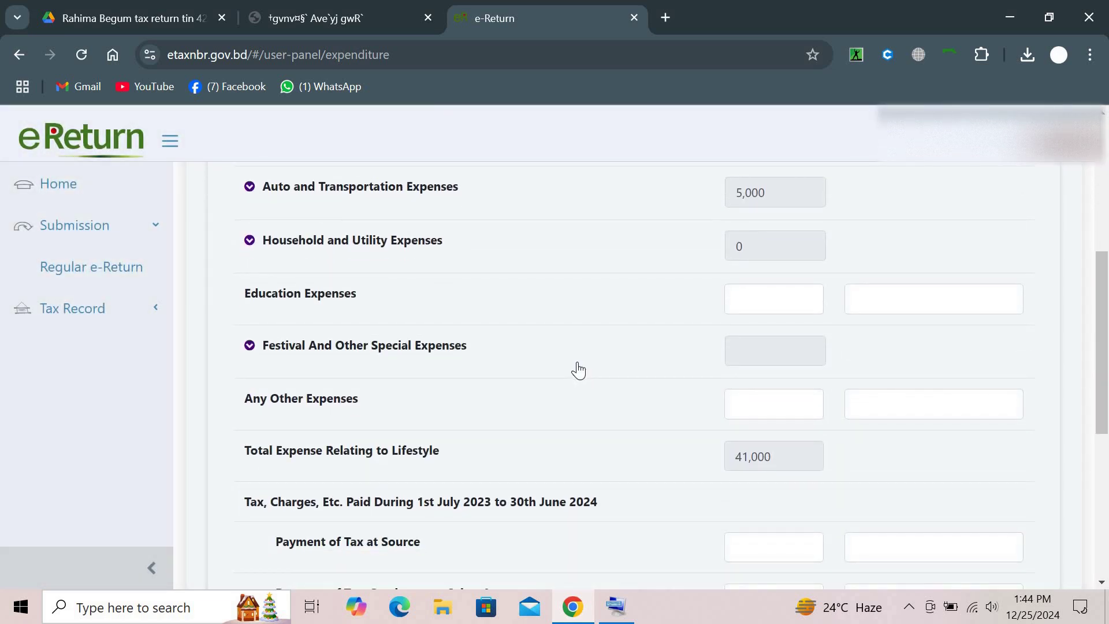
{"action": "scroll", "coordinate": [578, 371], "scroll_direction": "down", "scroll_amount": 3}
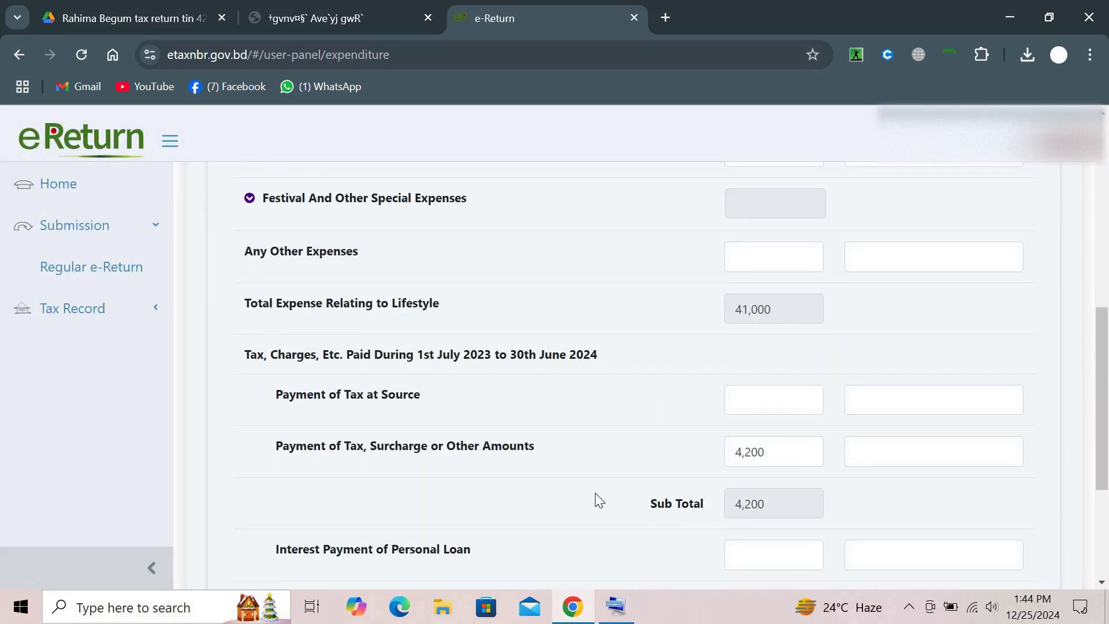
{"action": "key", "text": "Tab"}
{"action": "type", "text": "2,304"}
{"action": "scroll", "coordinate": [595, 493], "scroll_direction": "down", "scroll_amount": 5}
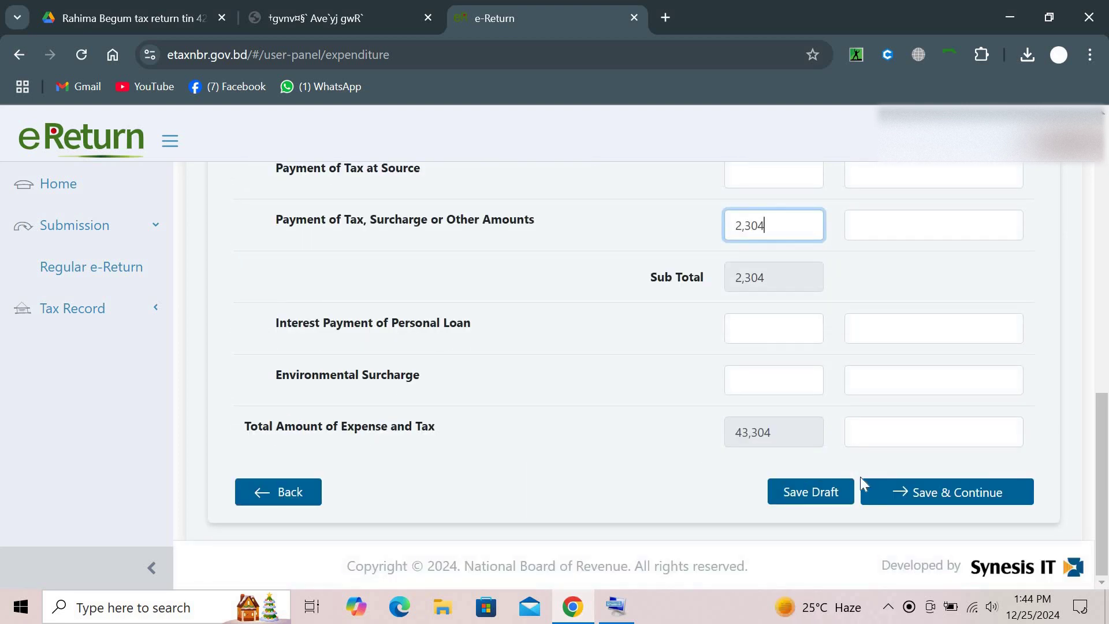
{"action": "left_click", "coordinate": [880, 490]}
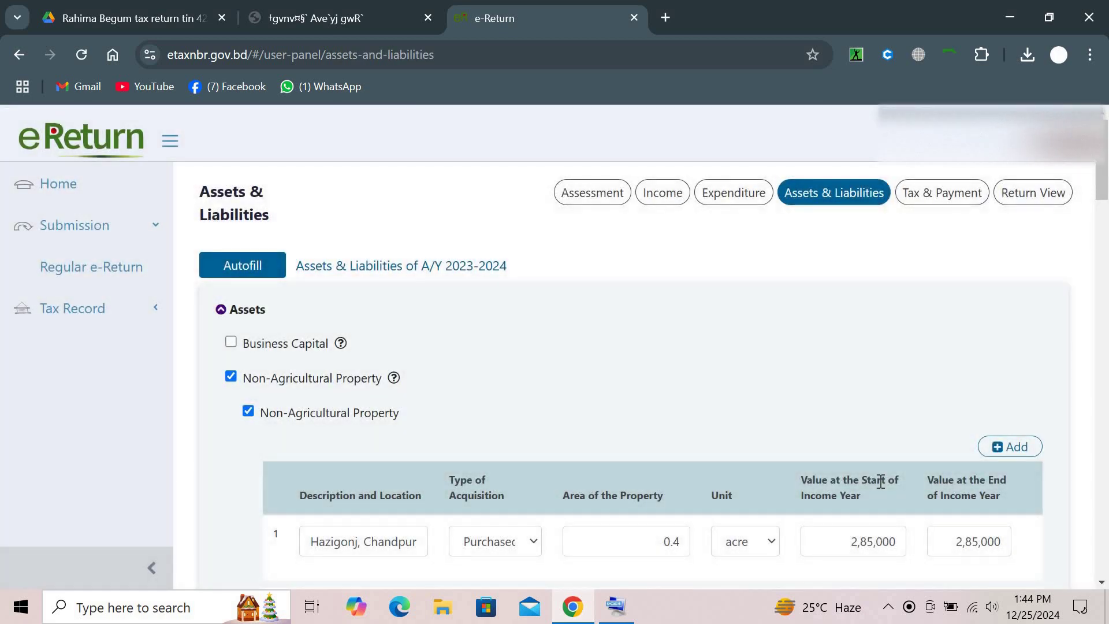
Clear the 9,800 Cash in Hand amount on Assets & Liabilities
{"action": "scroll", "coordinate": [879, 481], "scroll_direction": "down", "scroll_amount": 10}
{"action": "scroll", "coordinate": [882, 488], "scroll_direction": "down", "scroll_amount": 20}
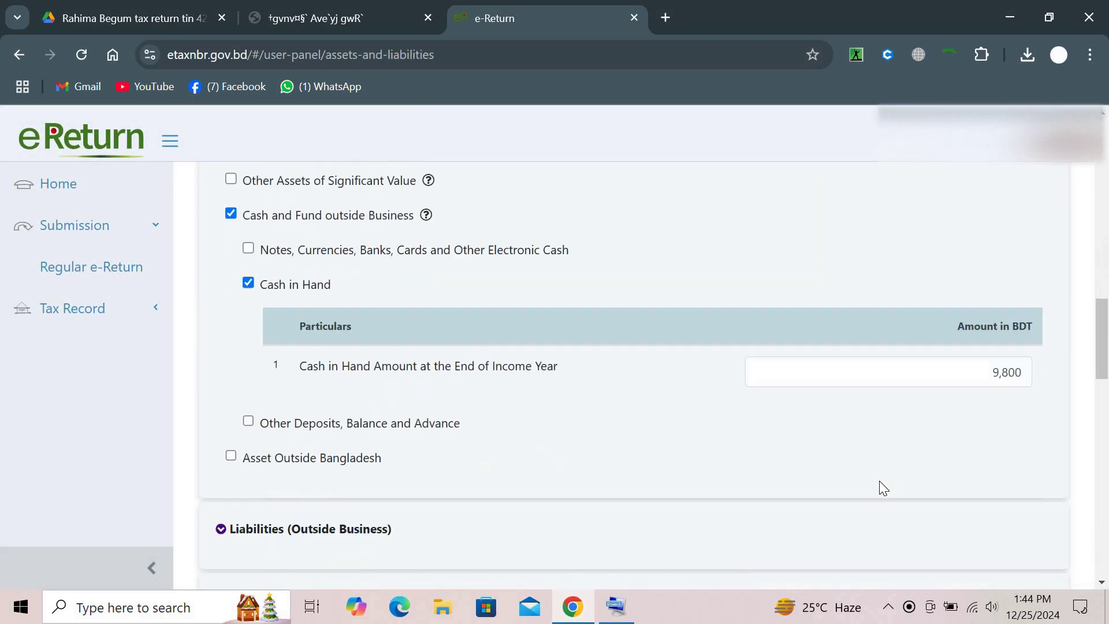
{"action": "scroll", "coordinate": [879, 485], "scroll_direction": "down", "scroll_amount": 2}
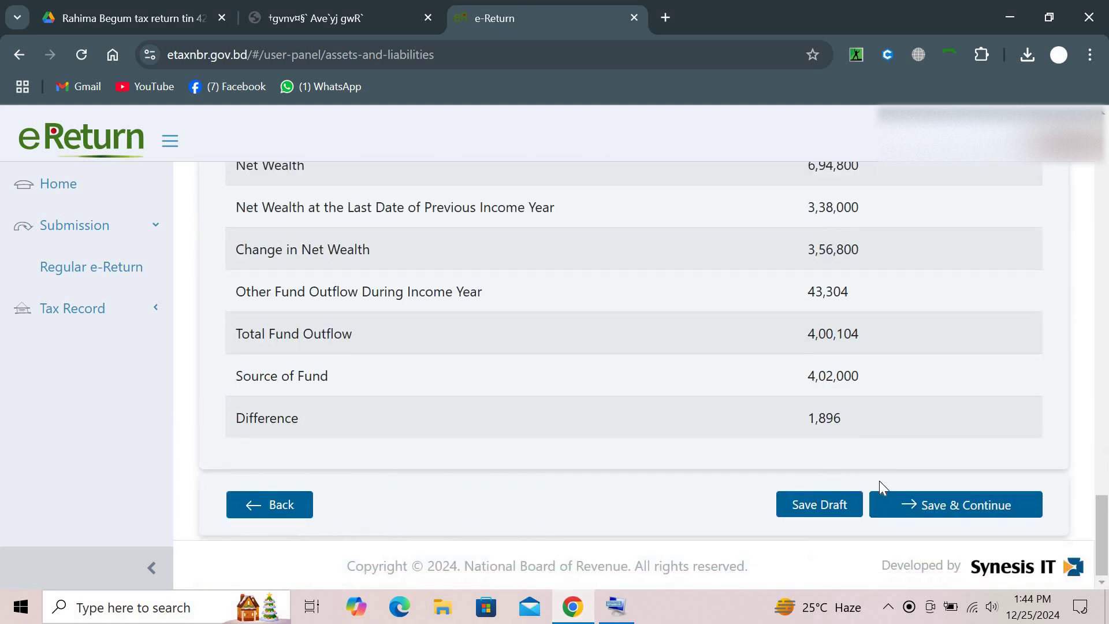
{"action": "scroll", "coordinate": [796, 376], "scroll_direction": "up", "scroll_amount": 15}
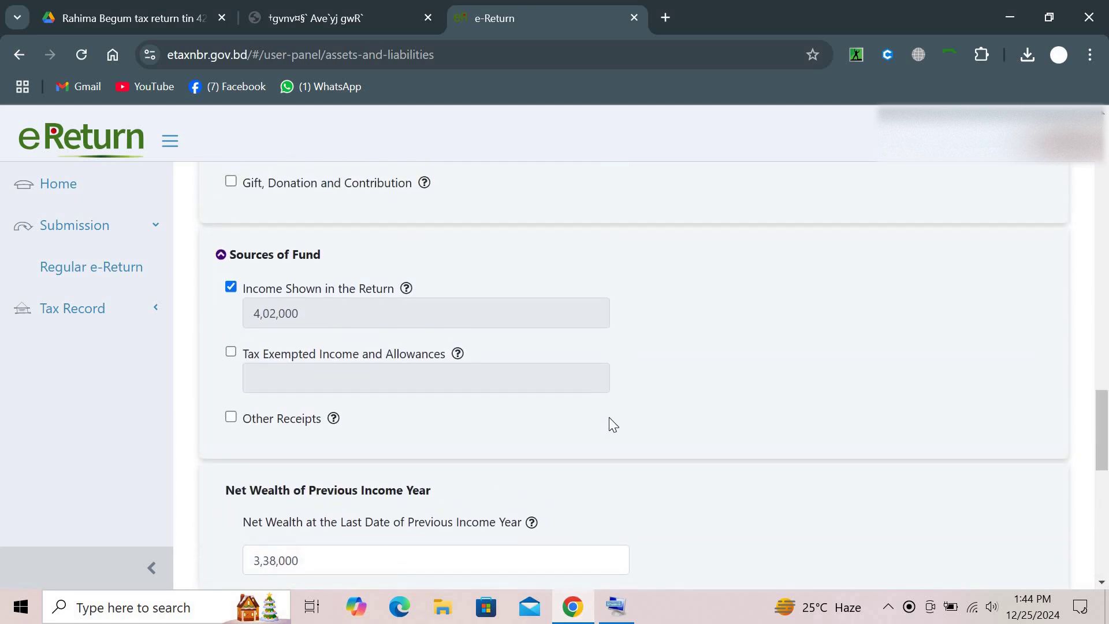
{"action": "scroll", "coordinate": [611, 423], "scroll_direction": "up", "scroll_amount": 7}
{"action": "scroll", "coordinate": [610, 418], "scroll_direction": "up", "scroll_amount": 3}
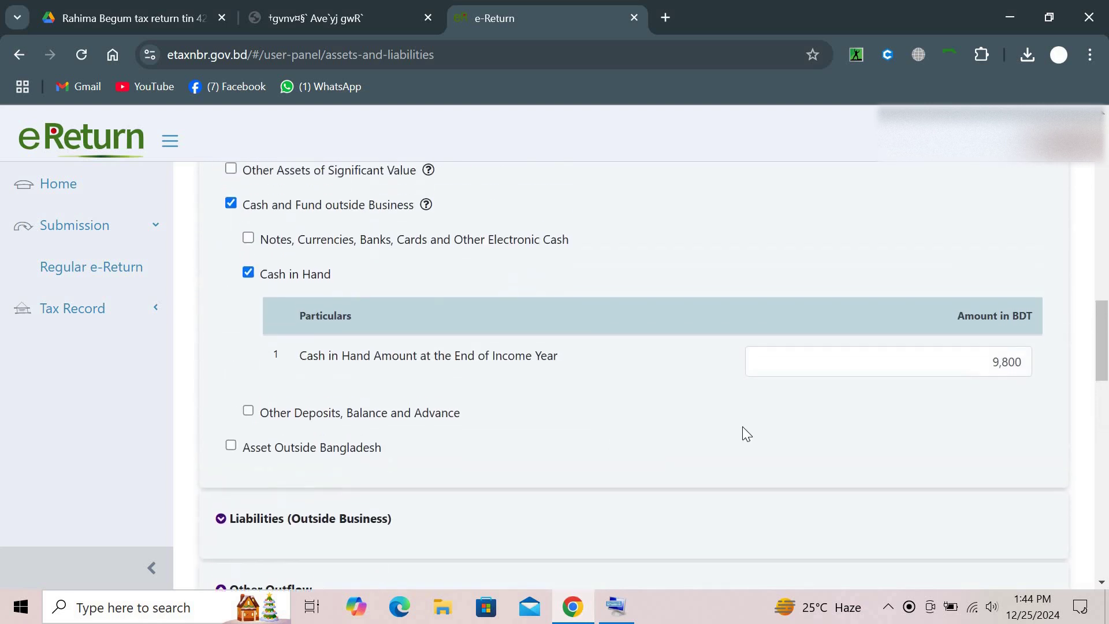
{"action": "double_click", "coordinate": [1001, 374]}
{"action": "key", "text": "BackSpace"}
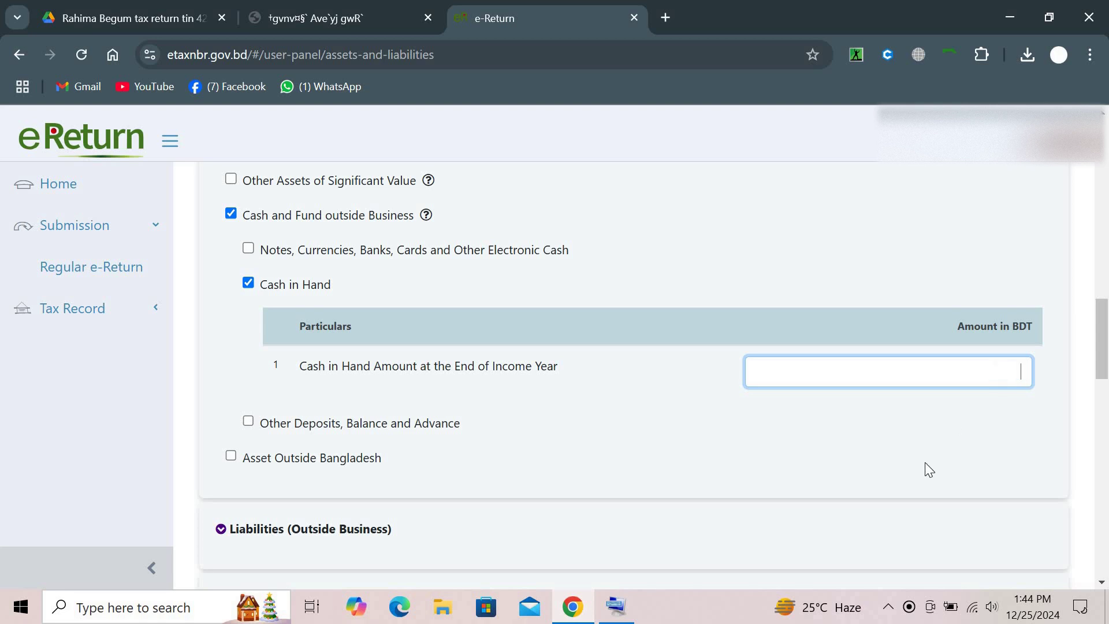
{"action": "left_click", "coordinate": [925, 463]}
Enter 11,696 as Cash in Hand so the wealth difference is 0, and save
{"action": "scroll", "coordinate": [925, 463], "scroll_direction": "down", "scroll_amount": 15}
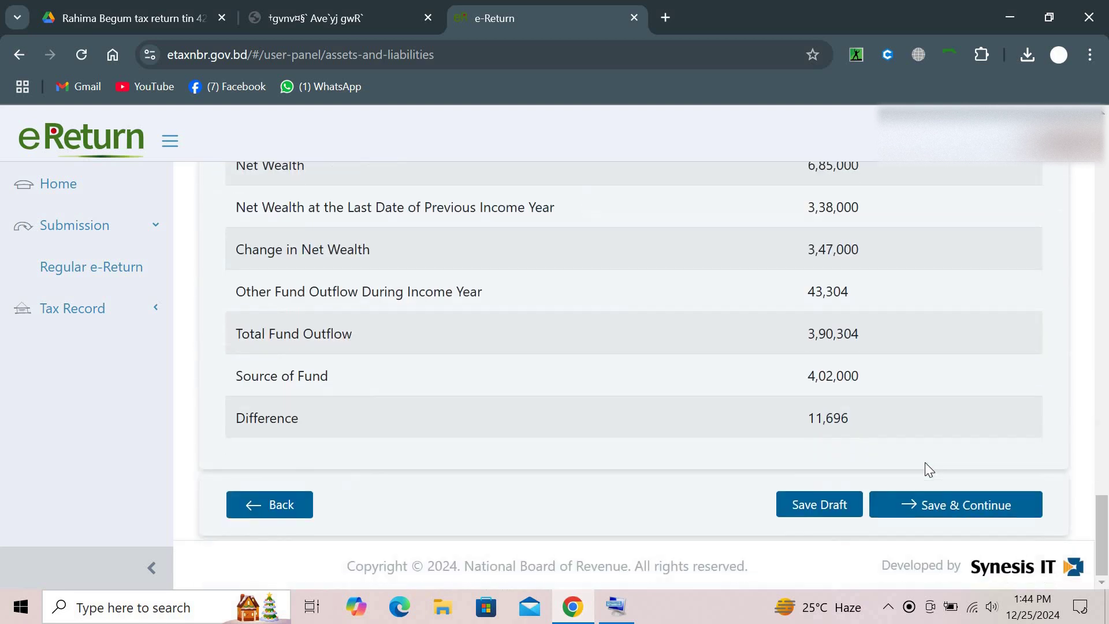
{"action": "scroll", "coordinate": [960, 335], "scroll_direction": "up", "scroll_amount": 15}
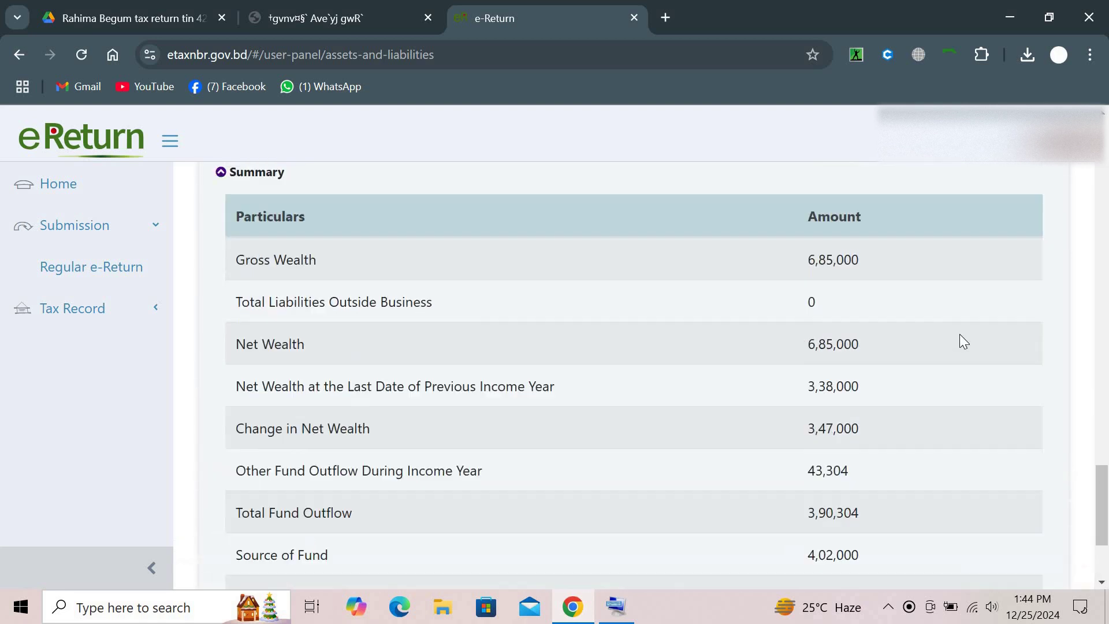
{"action": "scroll", "coordinate": [963, 340], "scroll_direction": "up", "scroll_amount": 1}
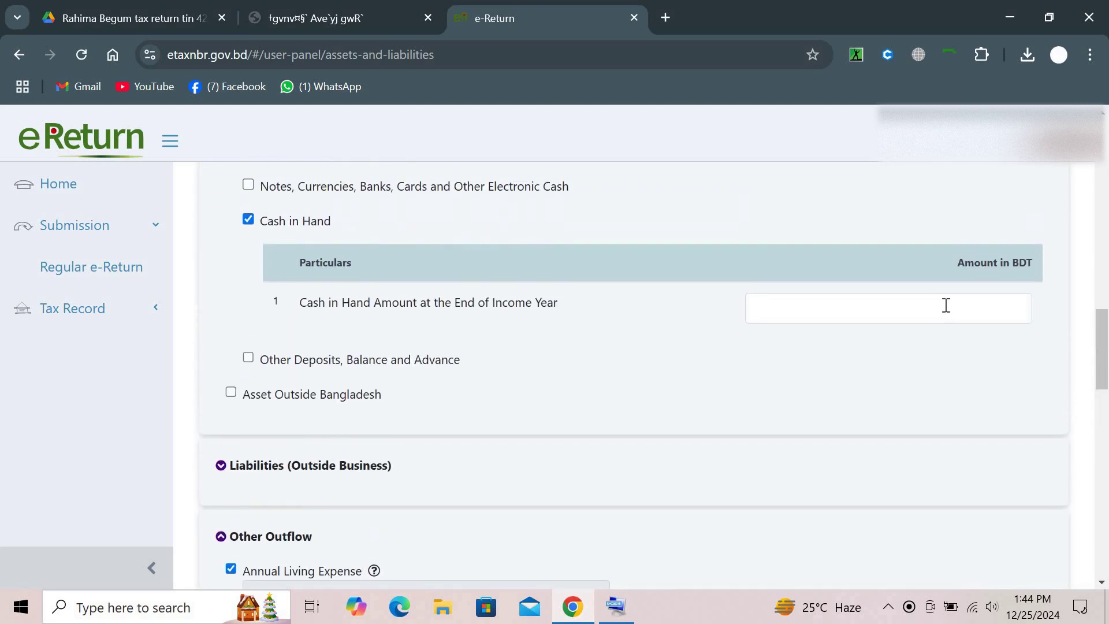
{"action": "left_click", "coordinate": [946, 305]}
{"action": "type", "text": "11,696"}
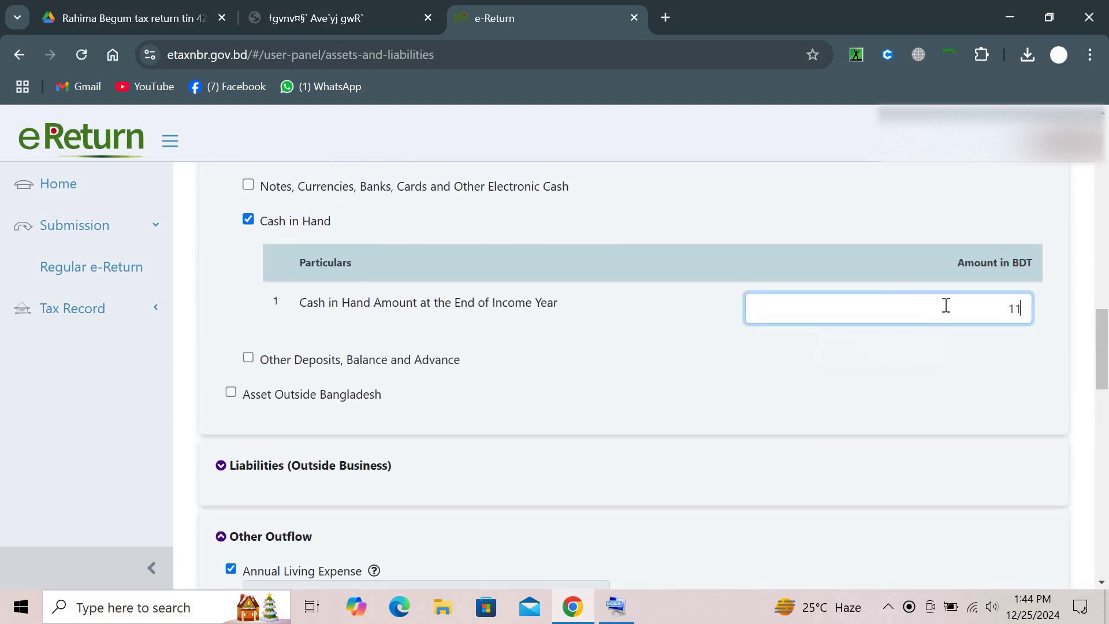
{"action": "left_click", "coordinate": [922, 383]}
{"action": "scroll", "coordinate": [923, 383], "scroll_direction": "down", "scroll_amount": 15}
{"action": "scroll", "coordinate": [900, 463], "scroll_direction": "down", "scroll_amount": 2}
{"action": "left_click", "coordinate": [899, 494]}
Review the Tax & Payment figures, including the 696 payable
{"action": "scroll", "coordinate": [898, 498], "scroll_direction": "down", "scroll_amount": 20}
{"action": "scroll", "coordinate": [900, 494], "scroll_direction": "down", "scroll_amount": 7}
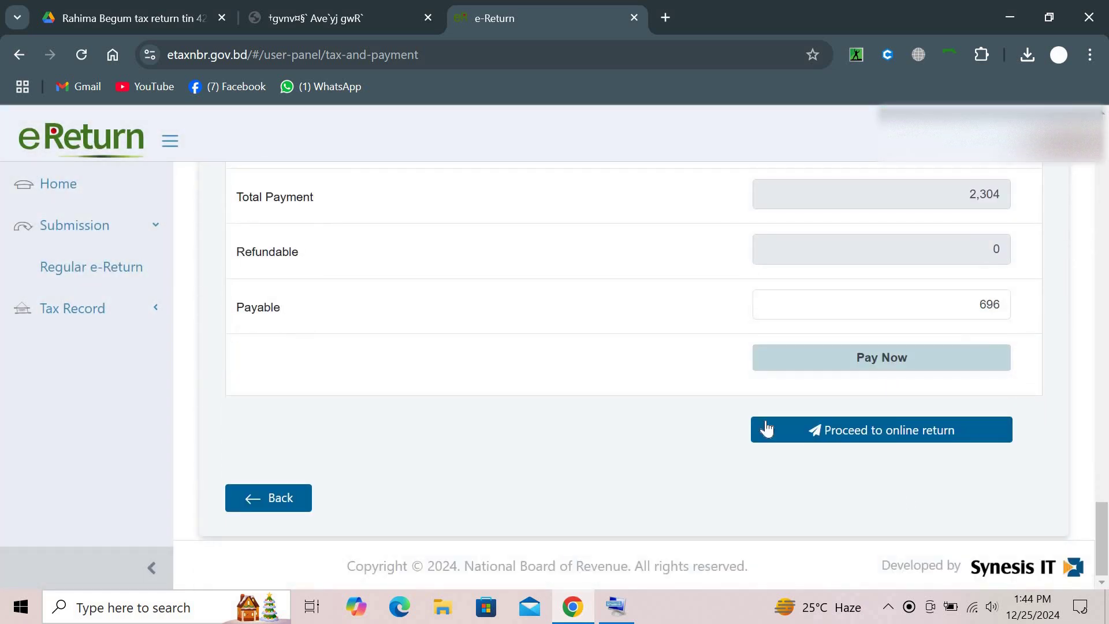
{"action": "scroll", "coordinate": [716, 386], "scroll_direction": "up", "scroll_amount": 2}
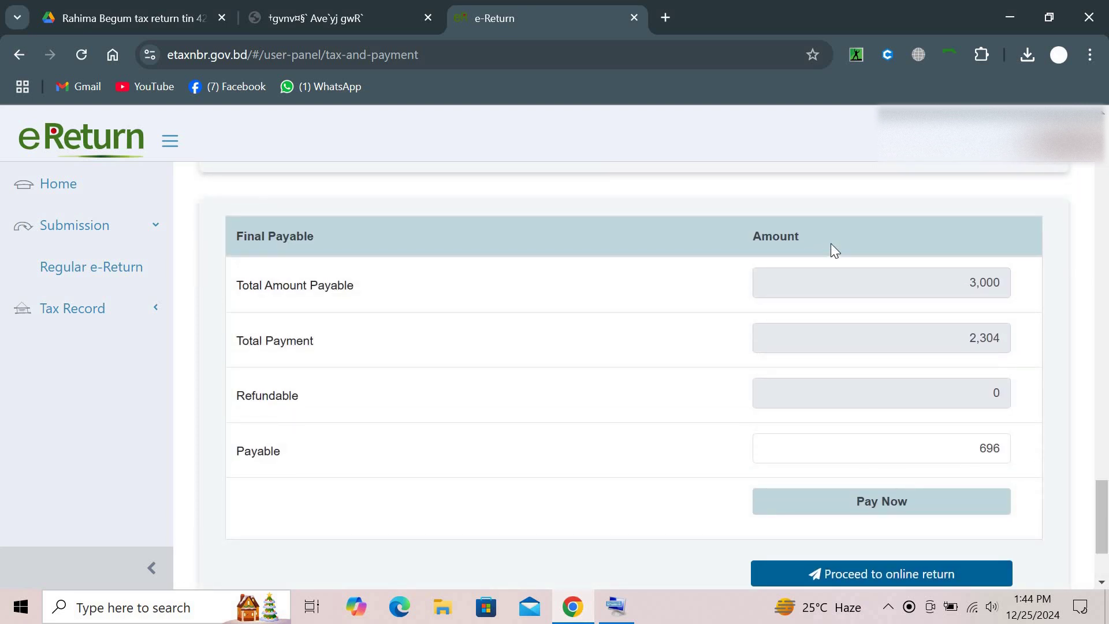
{"action": "scroll", "coordinate": [832, 246], "scroll_direction": "up", "scroll_amount": 3}
{"action": "scroll", "coordinate": [832, 245], "scroll_direction": "up", "scroll_amount": 2}
{"action": "scroll", "coordinate": [832, 244], "scroll_direction": "up", "scroll_amount": 6}
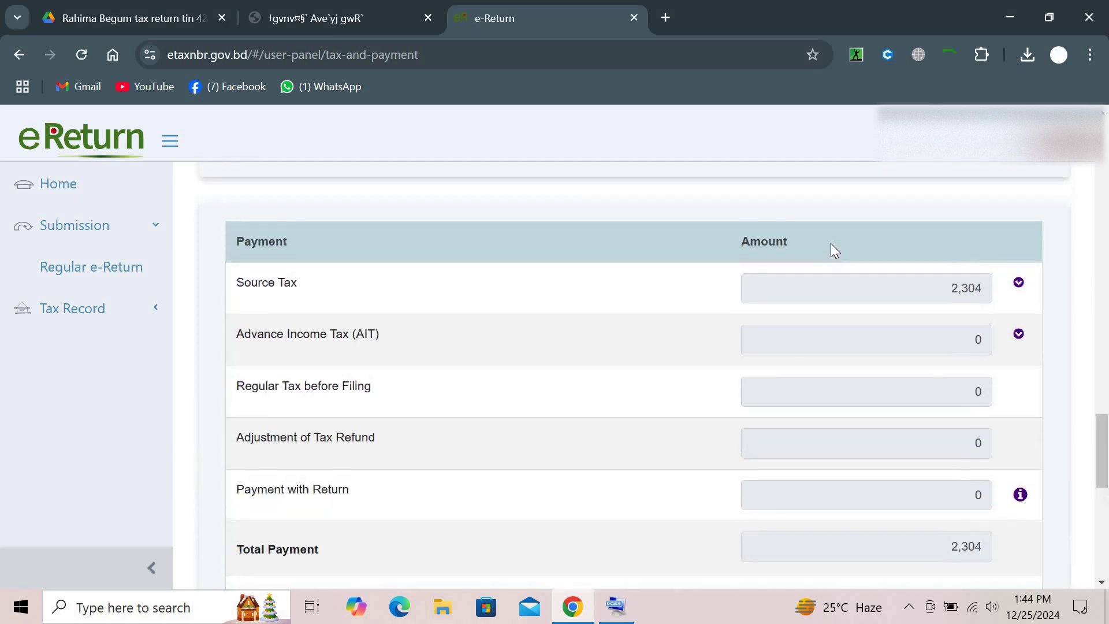
{"action": "scroll", "coordinate": [832, 245], "scroll_direction": "up", "scroll_amount": 6}
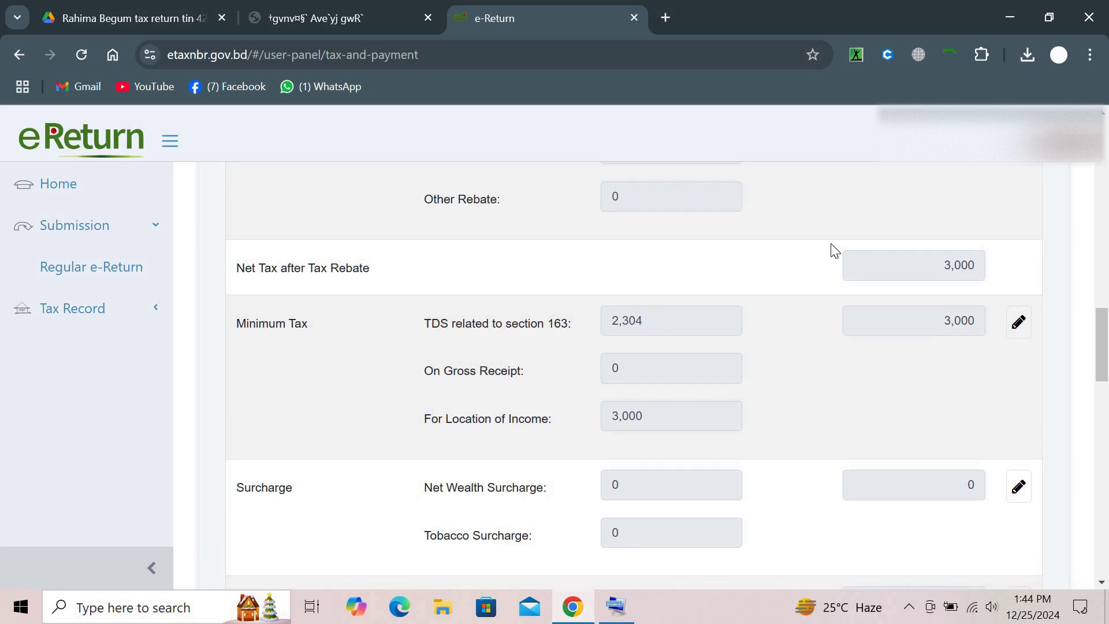
{"action": "scroll", "coordinate": [831, 244], "scroll_direction": "up", "scroll_amount": 3}
{"action": "scroll", "coordinate": [831, 244], "scroll_direction": "up", "scroll_amount": 12}
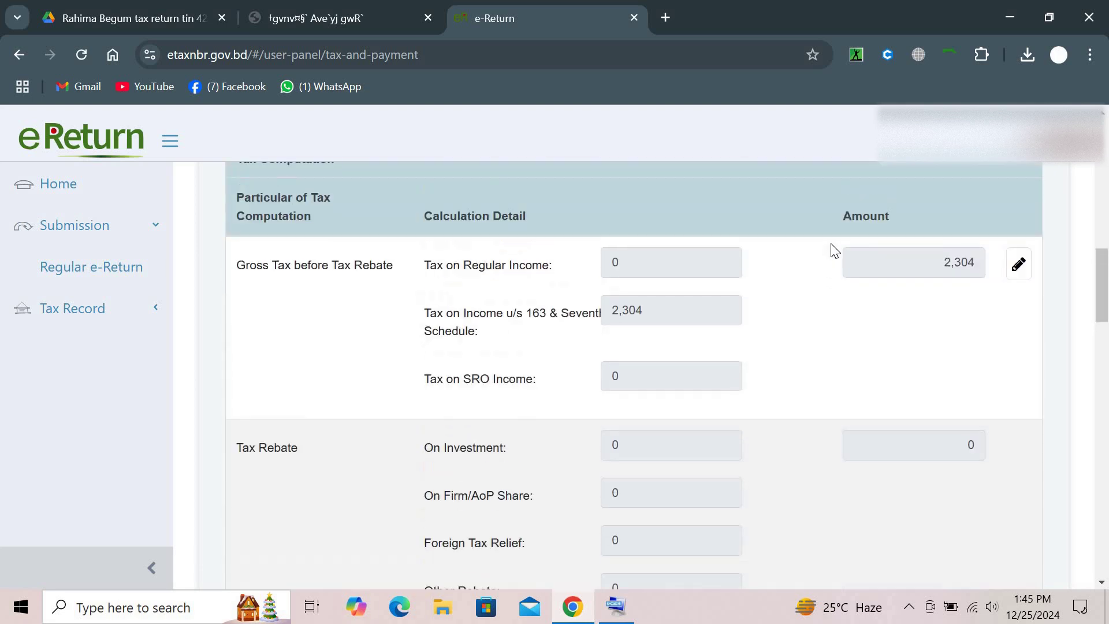
{"action": "scroll", "coordinate": [832, 243], "scroll_direction": "up", "scroll_amount": 4}
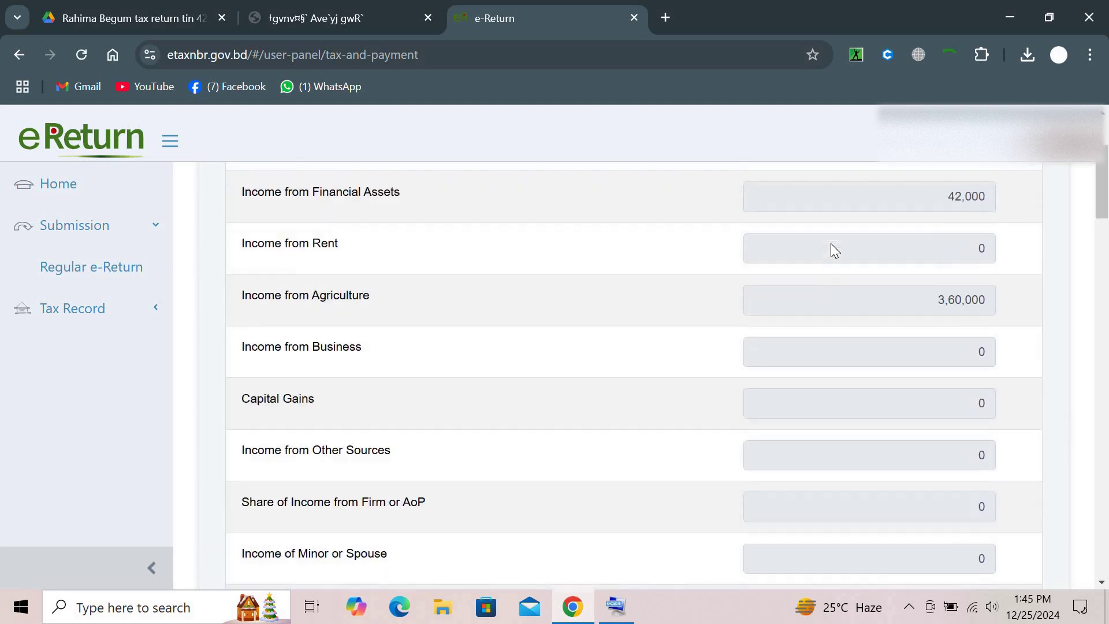
Return to the Income details to check the Sanchayapatra row's 2,304 TDS
{"action": "left_click", "coordinate": [657, 199]}
{"action": "scroll", "coordinate": [484, 404], "scroll_direction": "down", "scroll_amount": 3}
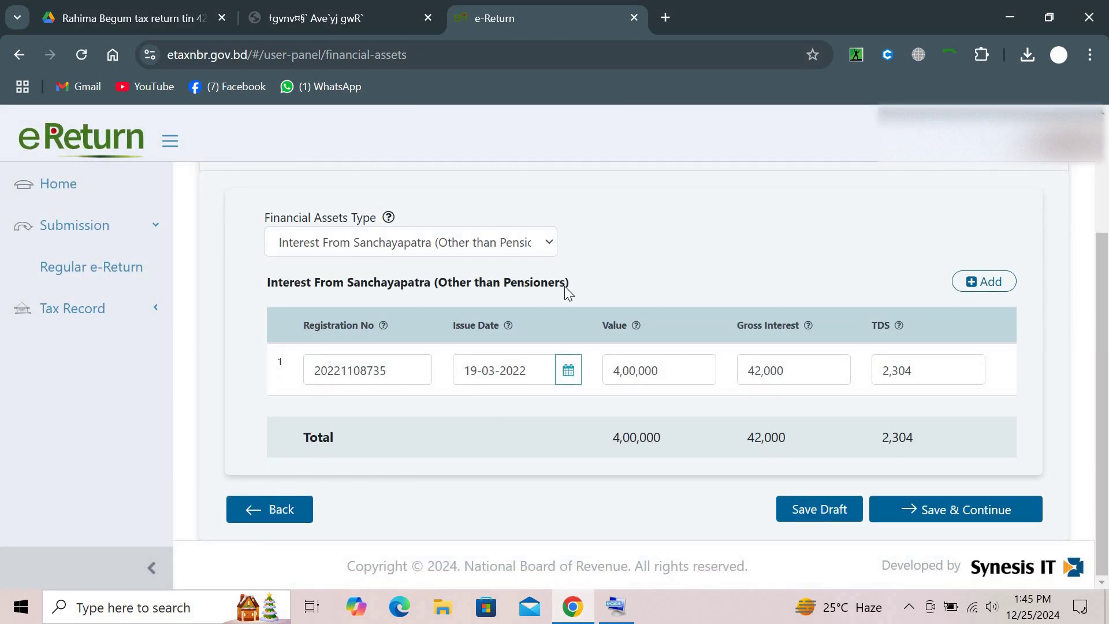
{"action": "scroll", "coordinate": [564, 286], "scroll_direction": "up", "scroll_amount": 3}
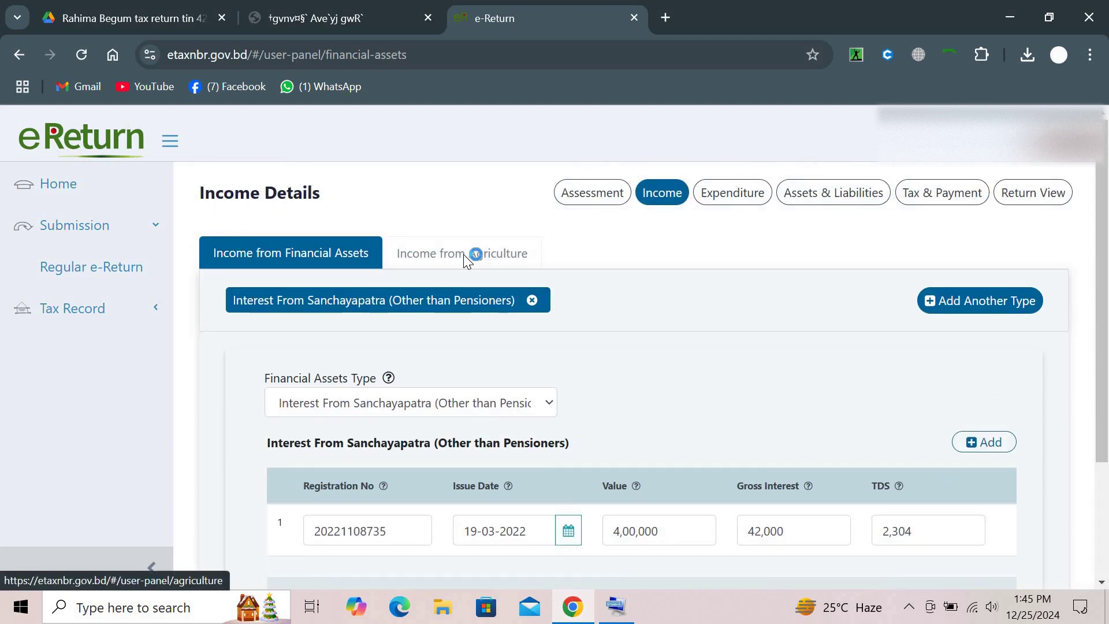
Change agriculture Cost of Production to 4,65,000, giving net income 3,55,000, and save
{"action": "left_click", "coordinate": [464, 256]}
{"action": "scroll", "coordinate": [432, 394], "scroll_direction": "down", "scroll_amount": 5}
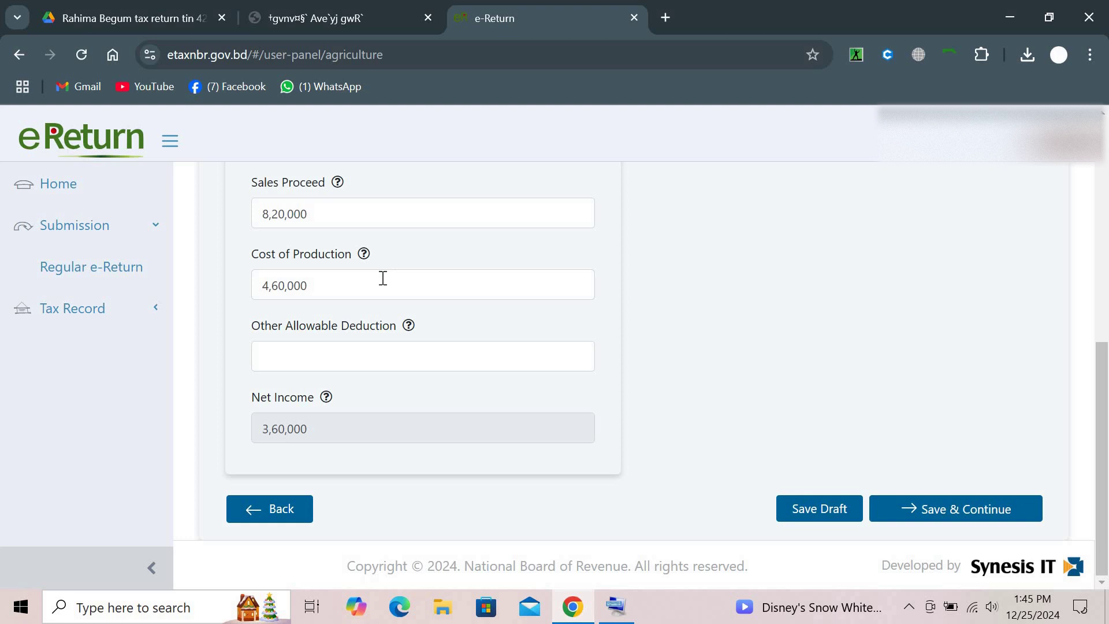
{"action": "left_click_drag", "start_coordinate": [383, 278], "coordinate": [224, 290]}
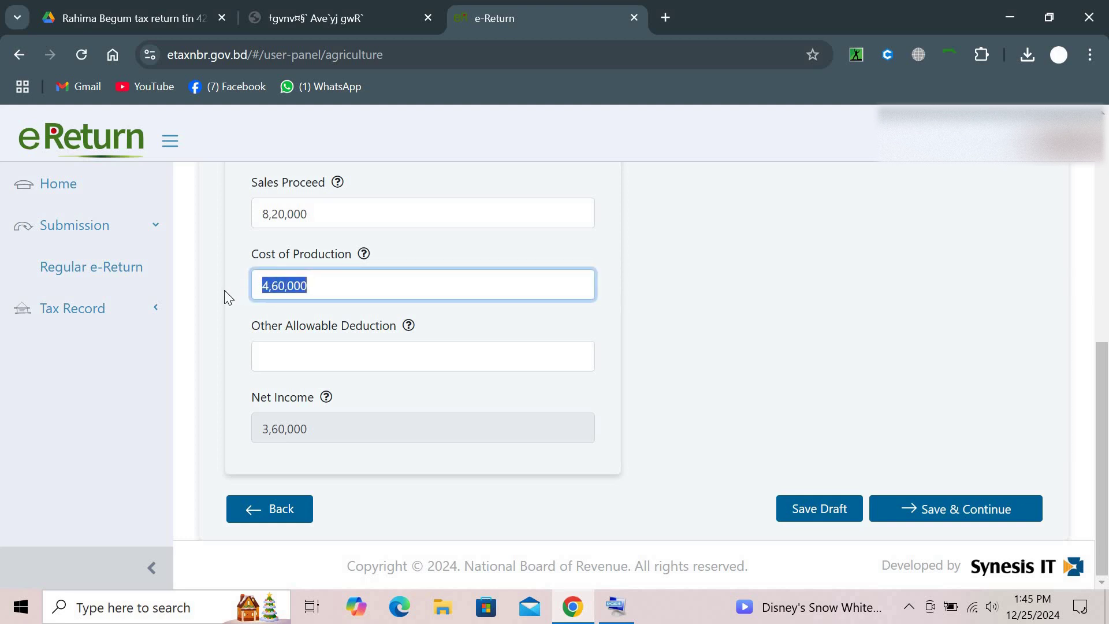
{"action": "type", "text": "4,65,0"}
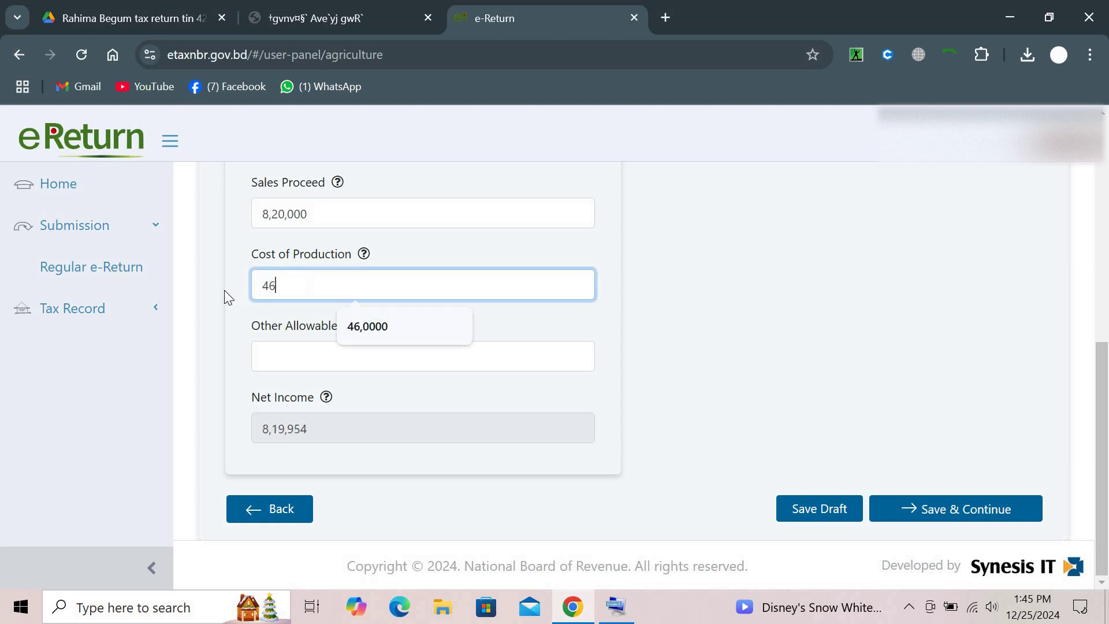
{"action": "type", "text": "00"}
{"action": "left_click", "coordinate": [837, 318]}
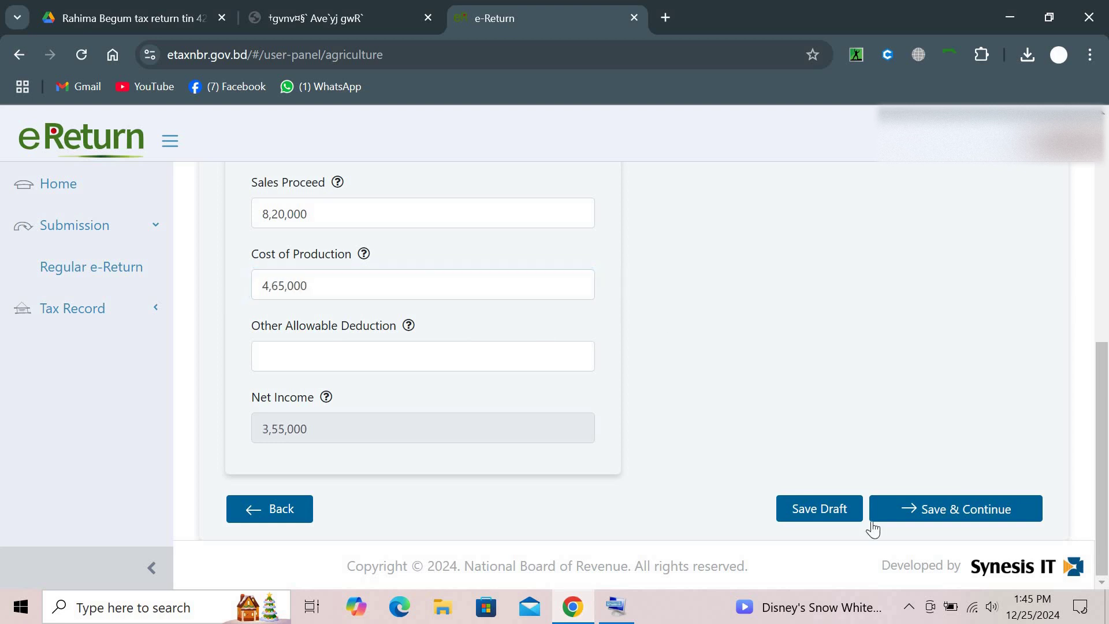
{"action": "left_click", "coordinate": [924, 505]}
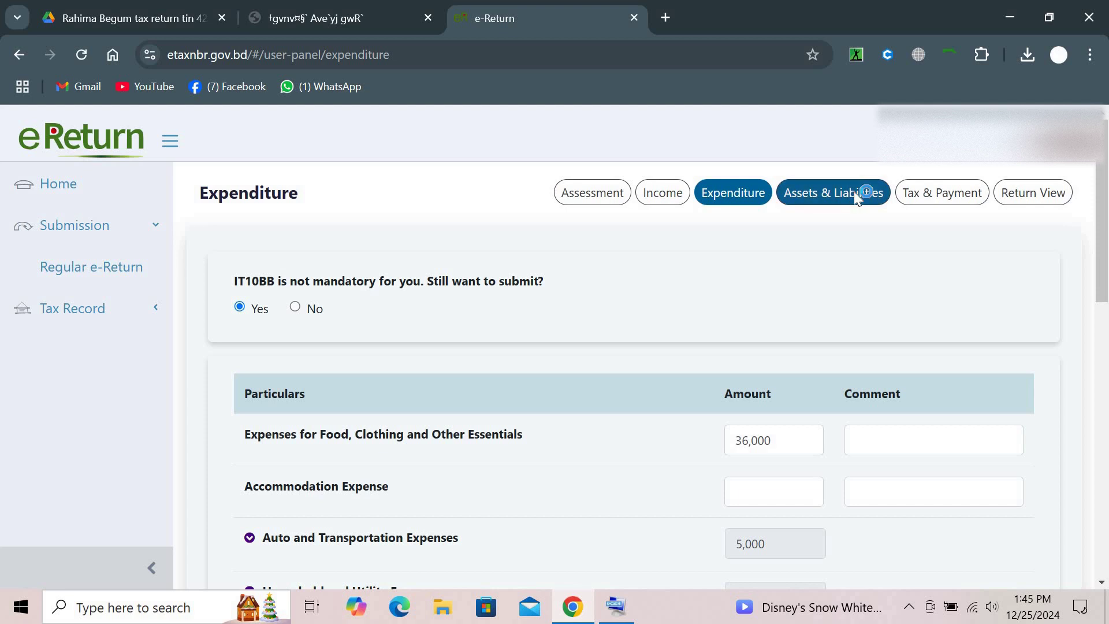
Save the expenditure and clear the existing Cash in Hand amount
{"action": "left_click", "coordinate": [853, 192]}
{"action": "scroll", "coordinate": [816, 372], "scroll_direction": "down", "scroll_amount": 6}
{"action": "scroll", "coordinate": [816, 374], "scroll_direction": "down", "scroll_amount": 10}
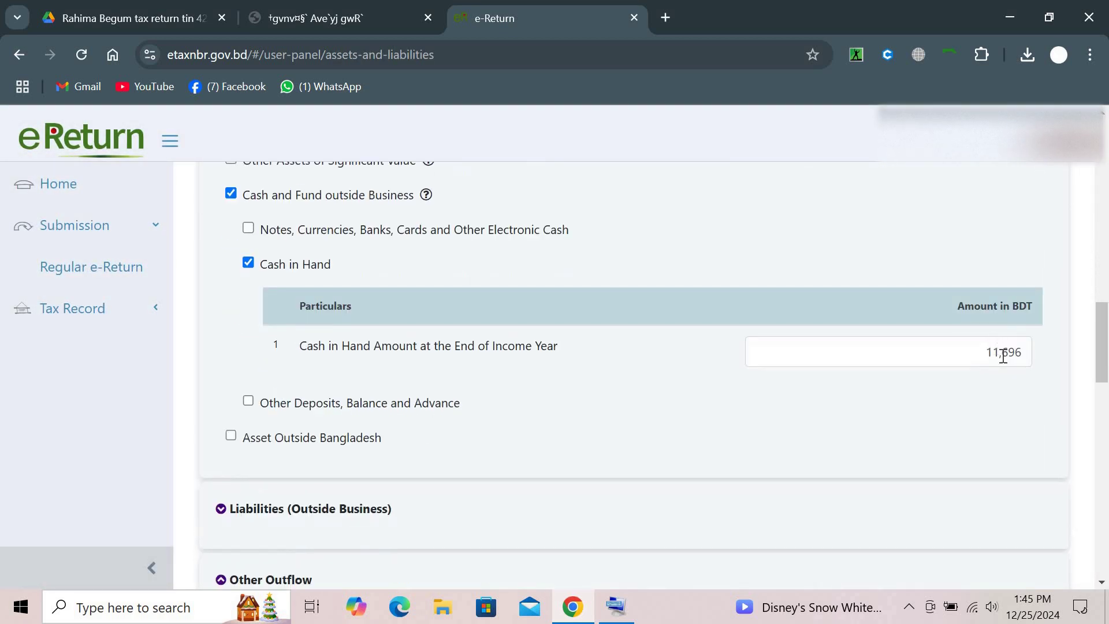
{"action": "left_click", "coordinate": [1003, 356]}
{"action": "key", "text": "ctrl+a"}
{"action": "key", "text": "BackSpace"}
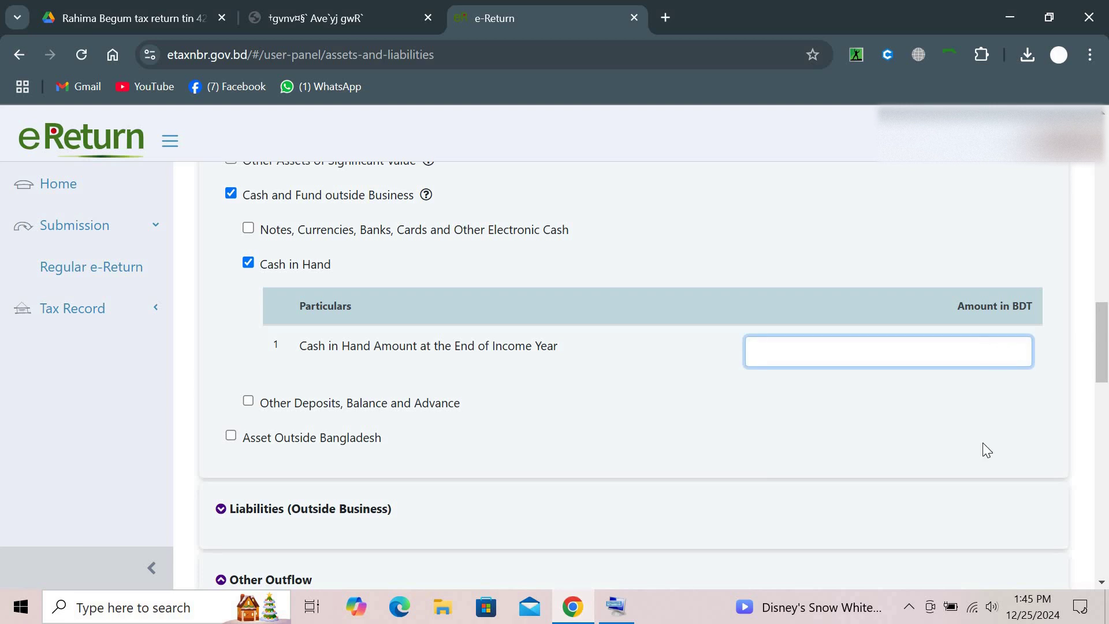
Enter 6,696 as Cash in Hand, making net wealth 6,91,696 with zero difference, and save
{"action": "scroll", "coordinate": [982, 443], "scroll_direction": "down", "scroll_amount": 15}
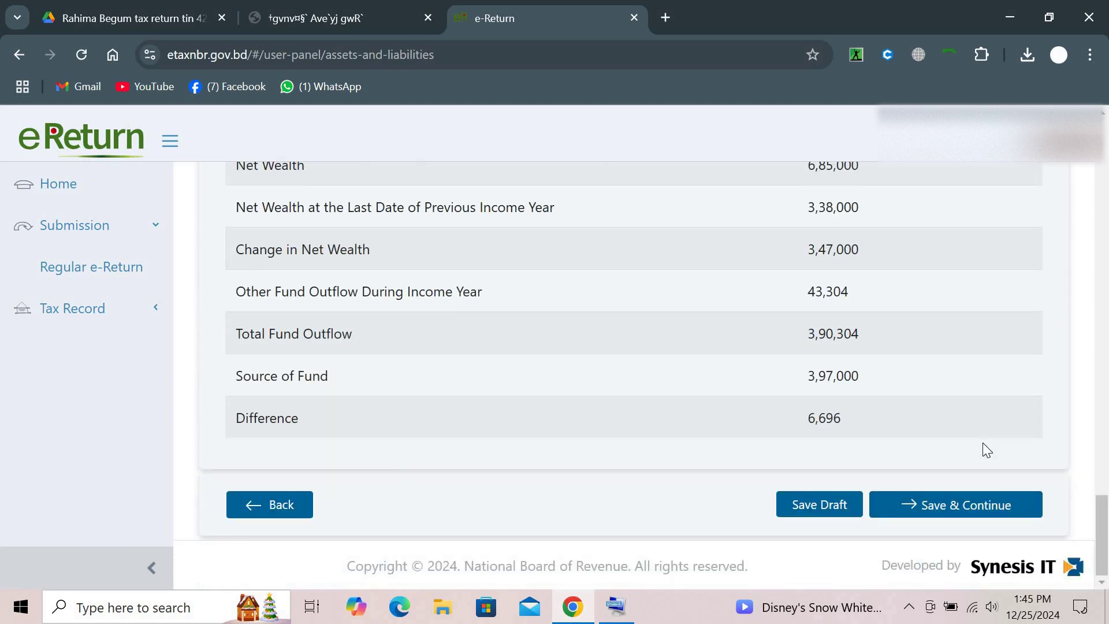
{"action": "scroll", "coordinate": [982, 442], "scroll_direction": "up", "scroll_amount": 15}
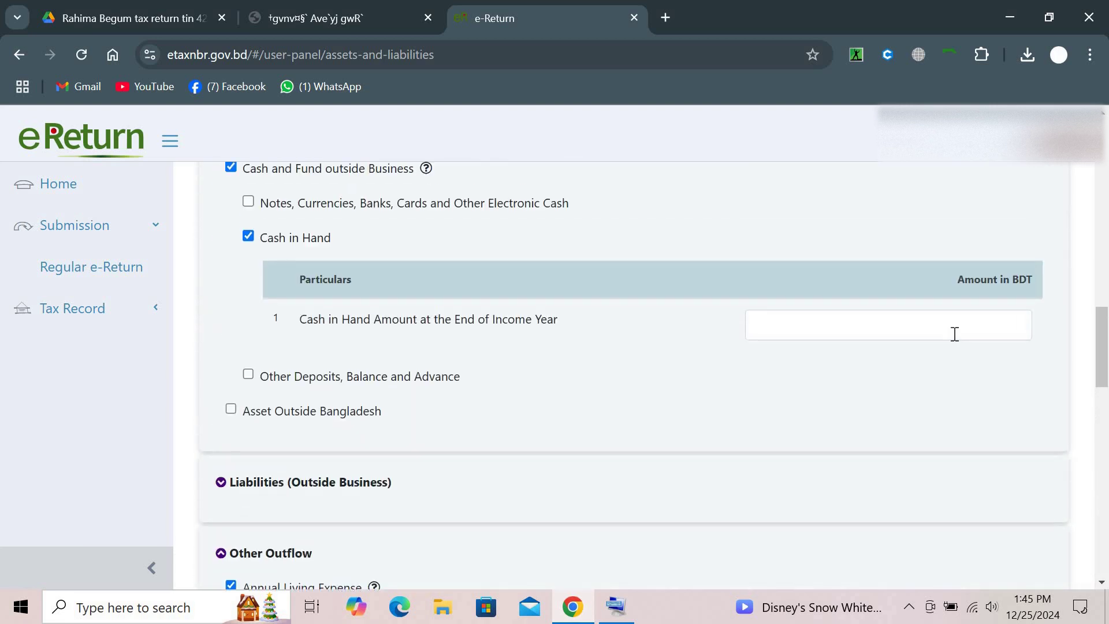
{"action": "left_click", "coordinate": [954, 331]}
{"action": "type", "text": "6"}
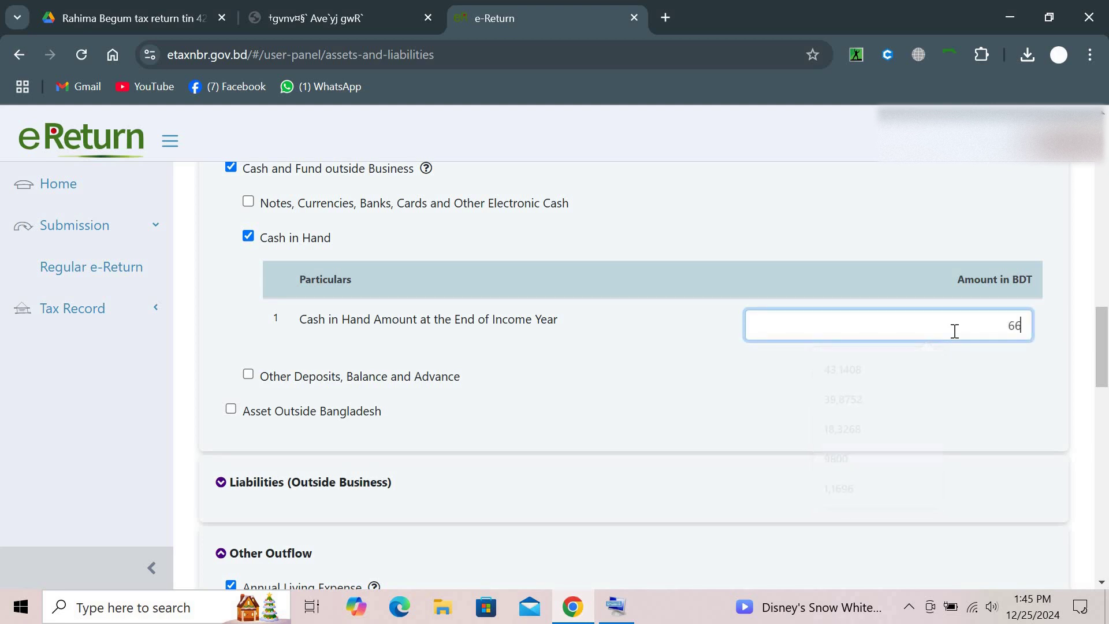
{"action": "type", "text": ",91,696"}
{"action": "left_click", "coordinate": [925, 427]}
{"action": "scroll", "coordinate": [925, 431], "scroll_direction": "down", "scroll_amount": 10}
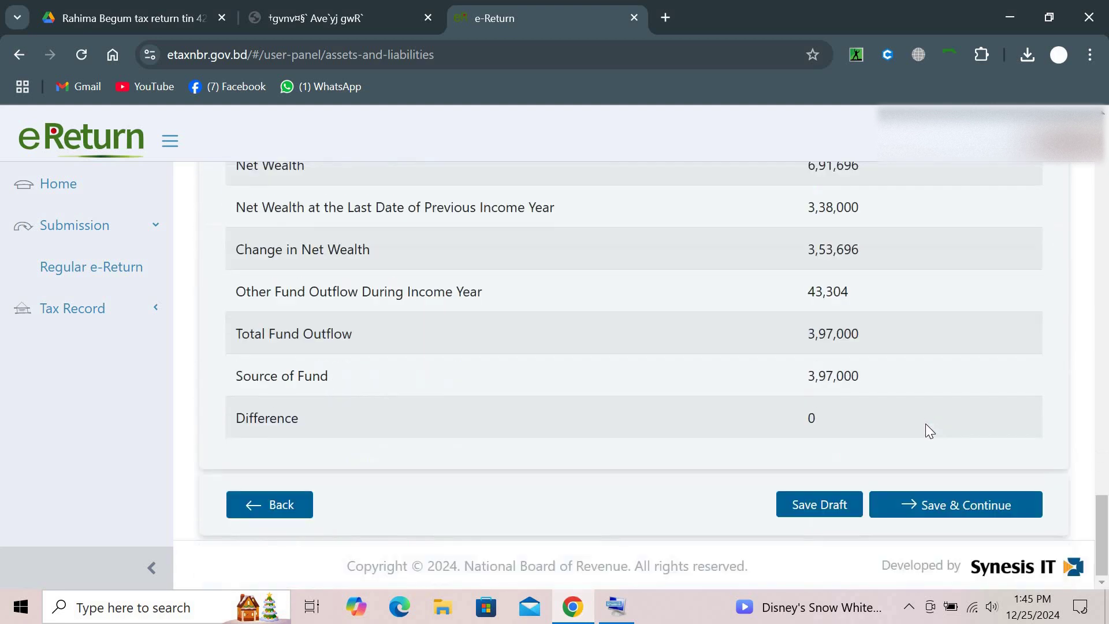
{"action": "left_click", "coordinate": [922, 500]}
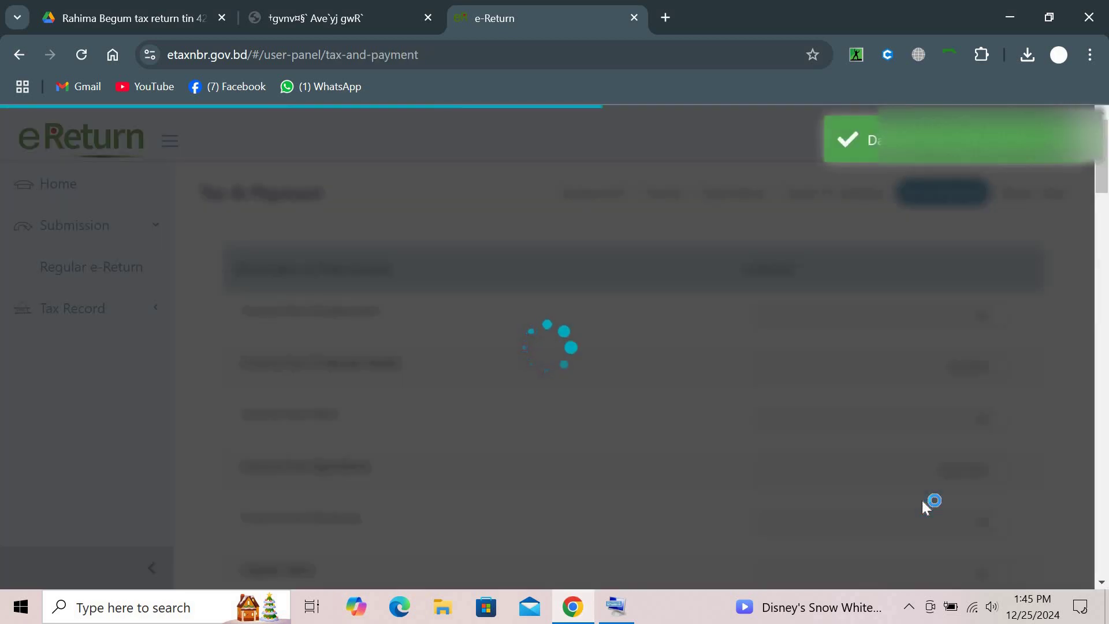
{"action": "scroll", "coordinate": [922, 500], "scroll_direction": "down", "scroll_amount": 20}
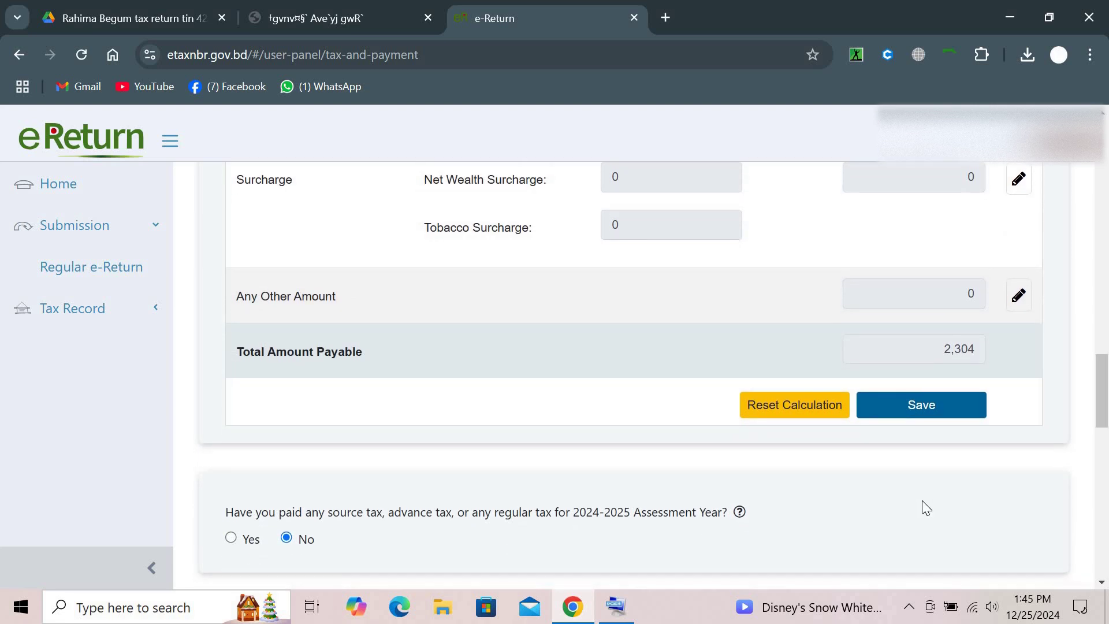
Go to the online return preview and submit the return, confirming with Yes
{"action": "scroll", "coordinate": [923, 501], "scroll_direction": "down", "scroll_amount": 5}
{"action": "scroll", "coordinate": [922, 500], "scroll_direction": "down", "scroll_amount": 12}
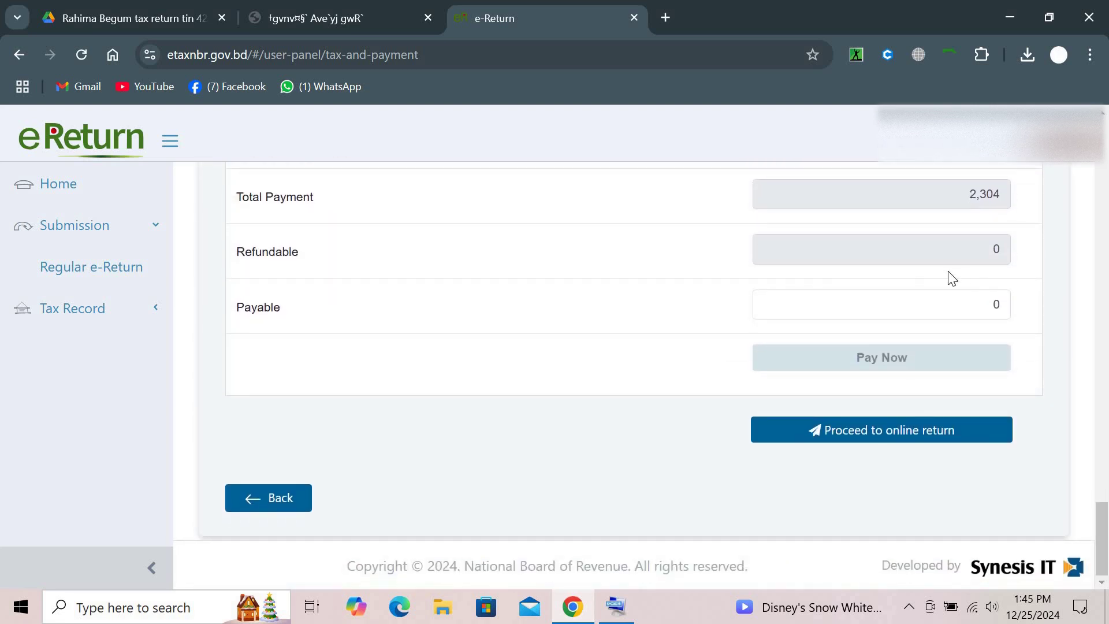
{"action": "left_click", "coordinate": [830, 436]}
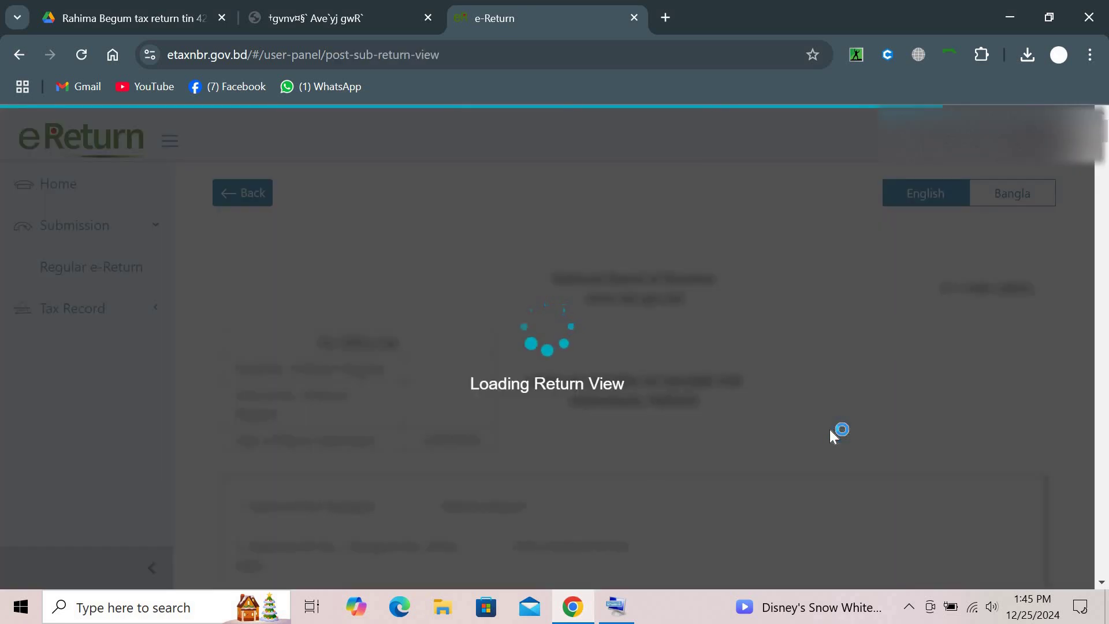
{"action": "scroll", "coordinate": [829, 432], "scroll_direction": "down", "scroll_amount": 15}
{"action": "scroll", "coordinate": [833, 436], "scroll_direction": "down", "scroll_amount": 20}
{"action": "scroll", "coordinate": [833, 436], "scroll_direction": "down", "scroll_amount": 20}
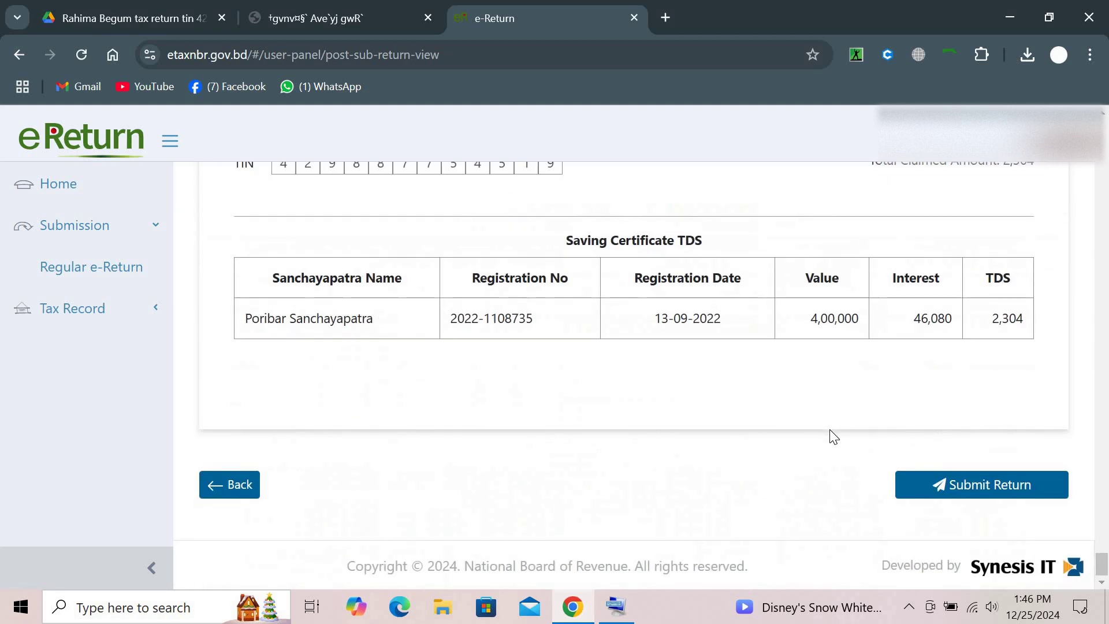
{"action": "left_click", "coordinate": [936, 484]}
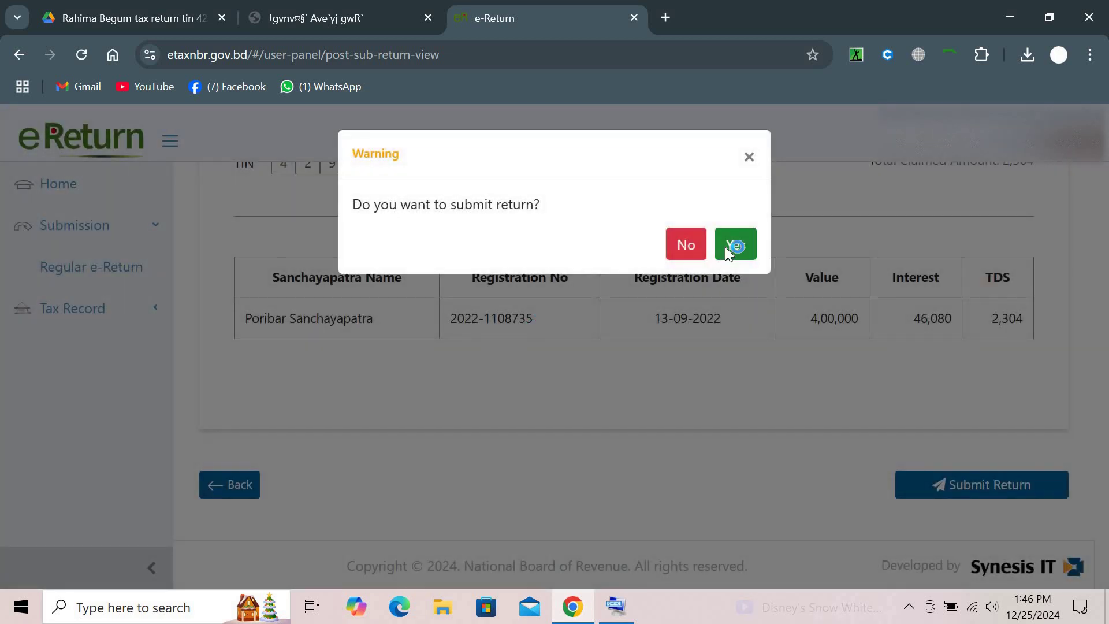
{"action": "left_click", "coordinate": [725, 247]}
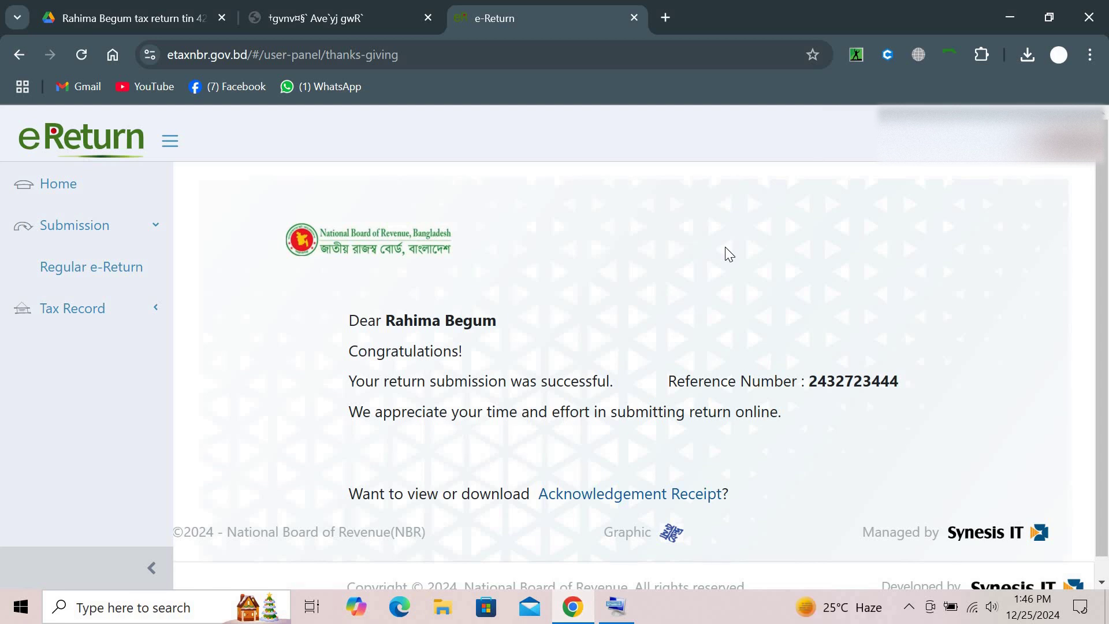
{"action": "scroll", "coordinate": [622, 289], "scroll_direction": "down", "scroll_amount": 1}
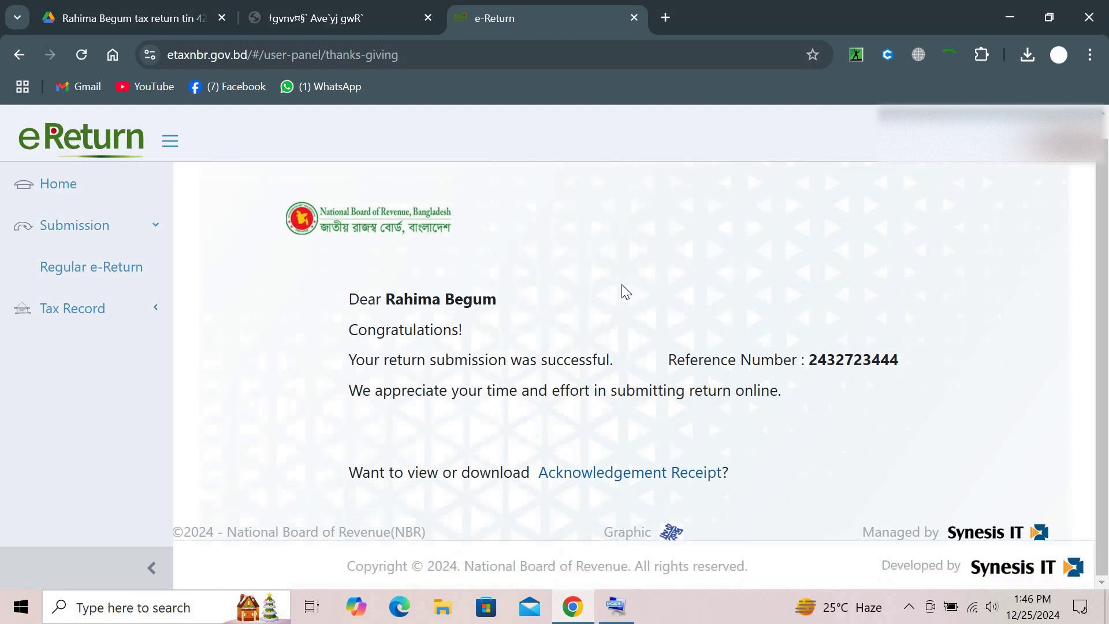
Download the TIN certificate from Tax Record and save it as a PDF
{"action": "left_click", "coordinate": [111, 310]}
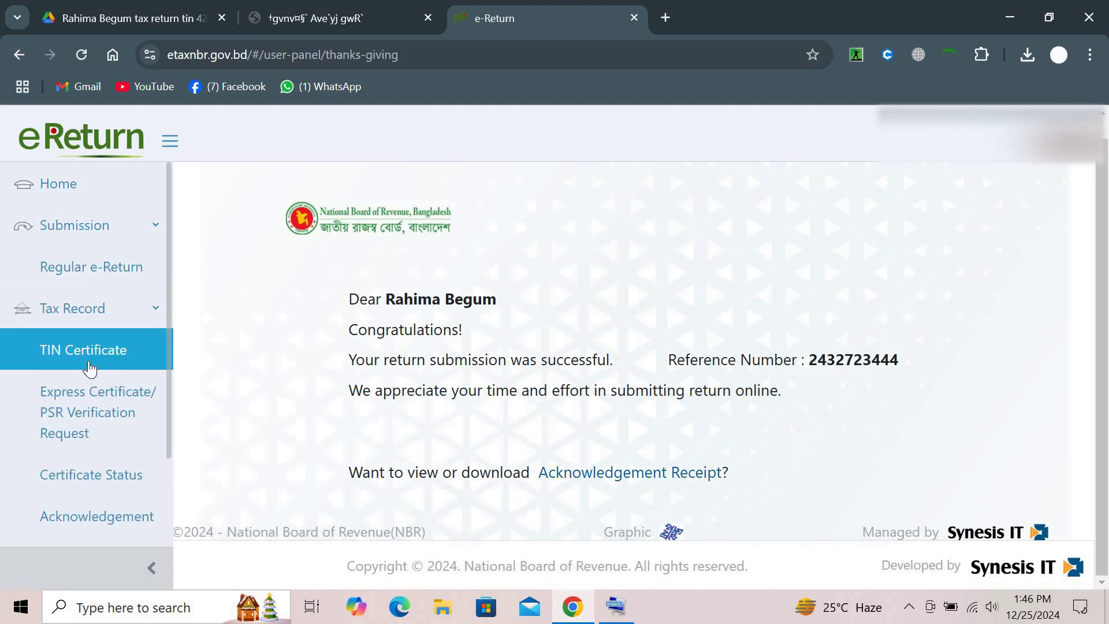
{"action": "left_click", "coordinate": [86, 351]}
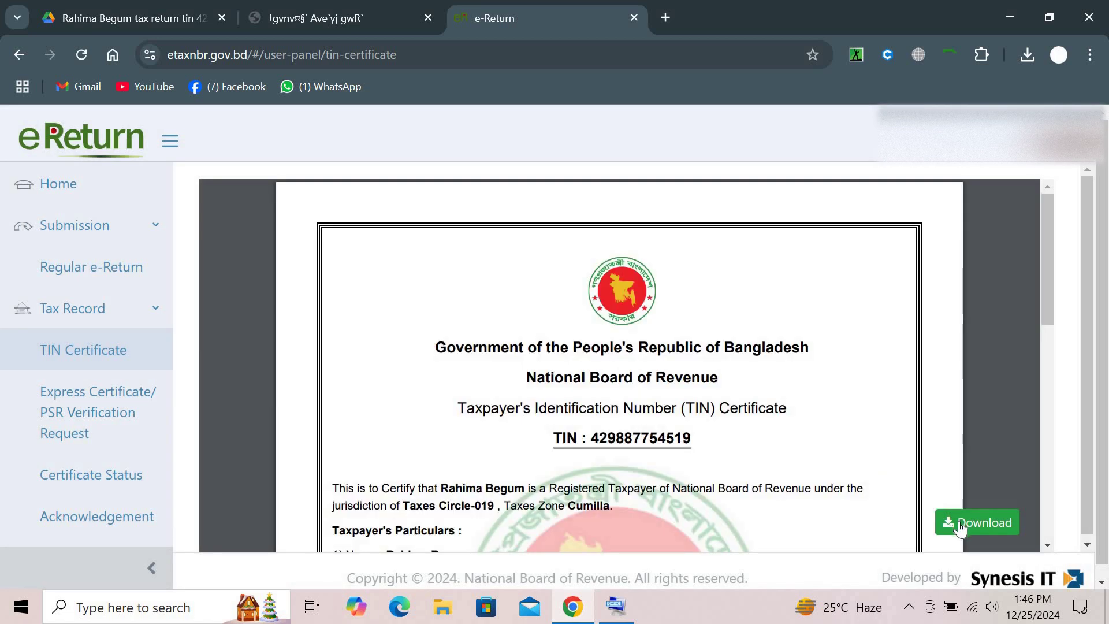
{"action": "left_click", "coordinate": [960, 524]}
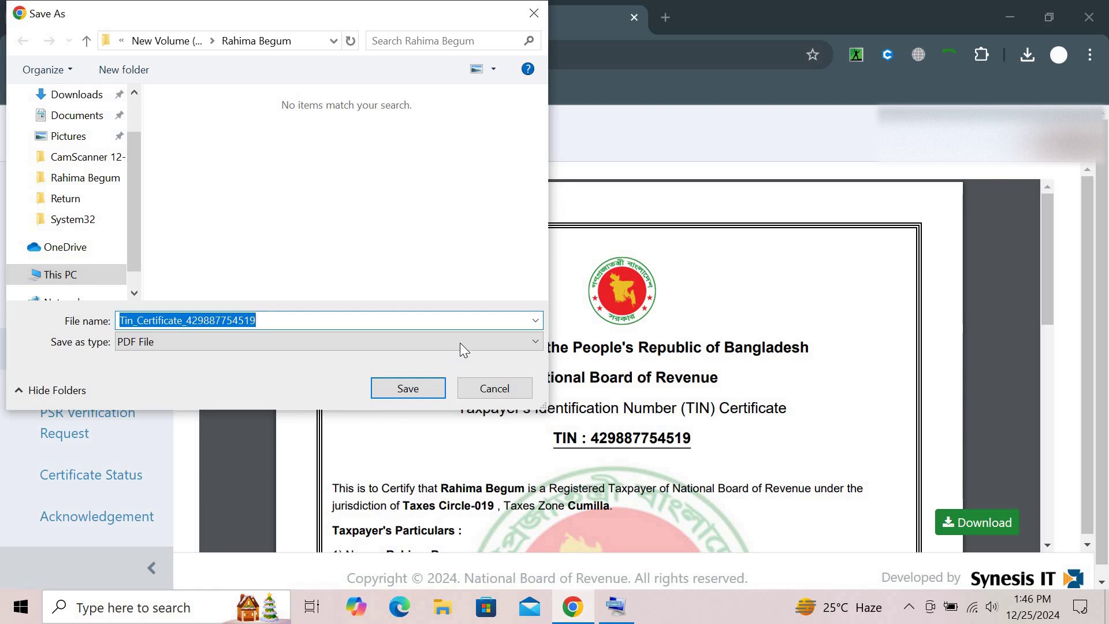
{"action": "left_click", "coordinate": [431, 386]}
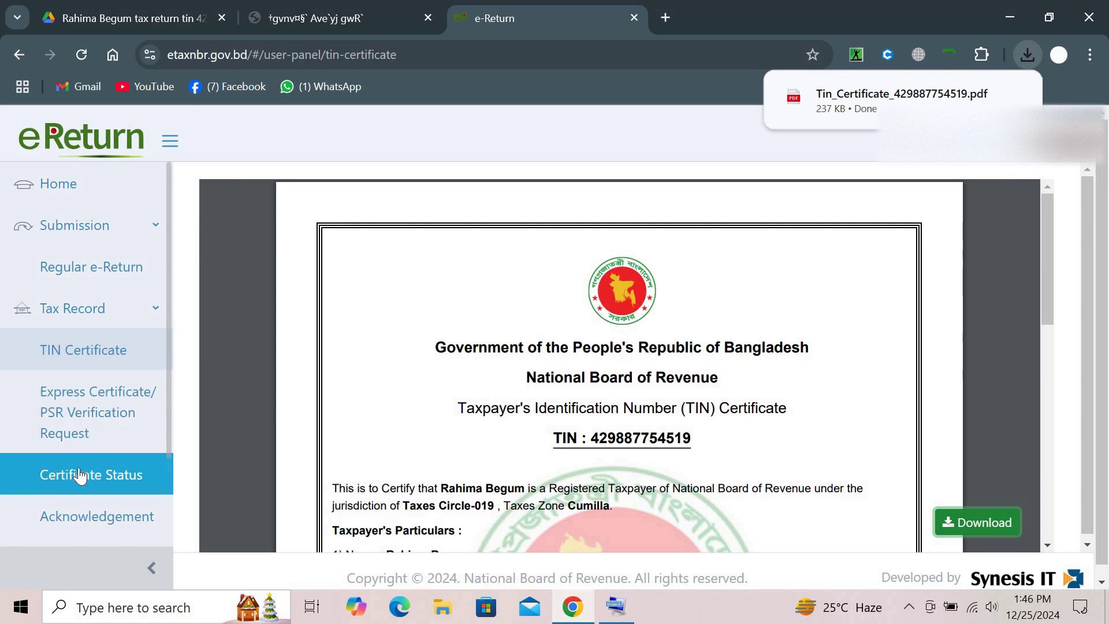
Save a PDF tax certificate including Total Income, Net Wealth and Paid Tax
{"action": "left_click", "coordinate": [100, 416]}
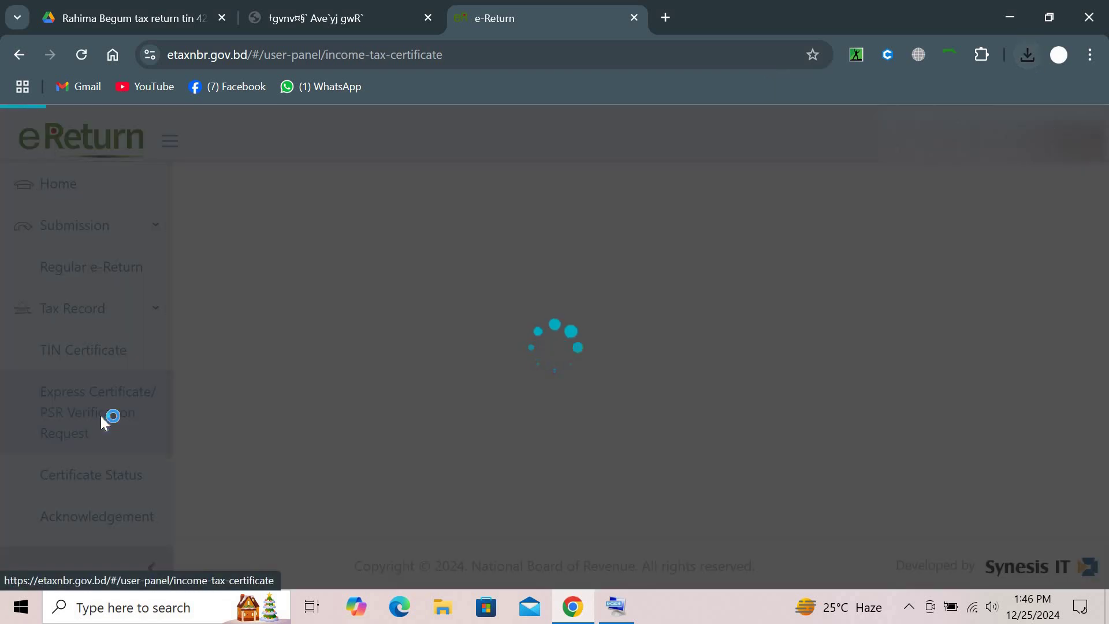
{"action": "scroll", "coordinate": [522, 409], "scroll_direction": "down", "scroll_amount": 1}
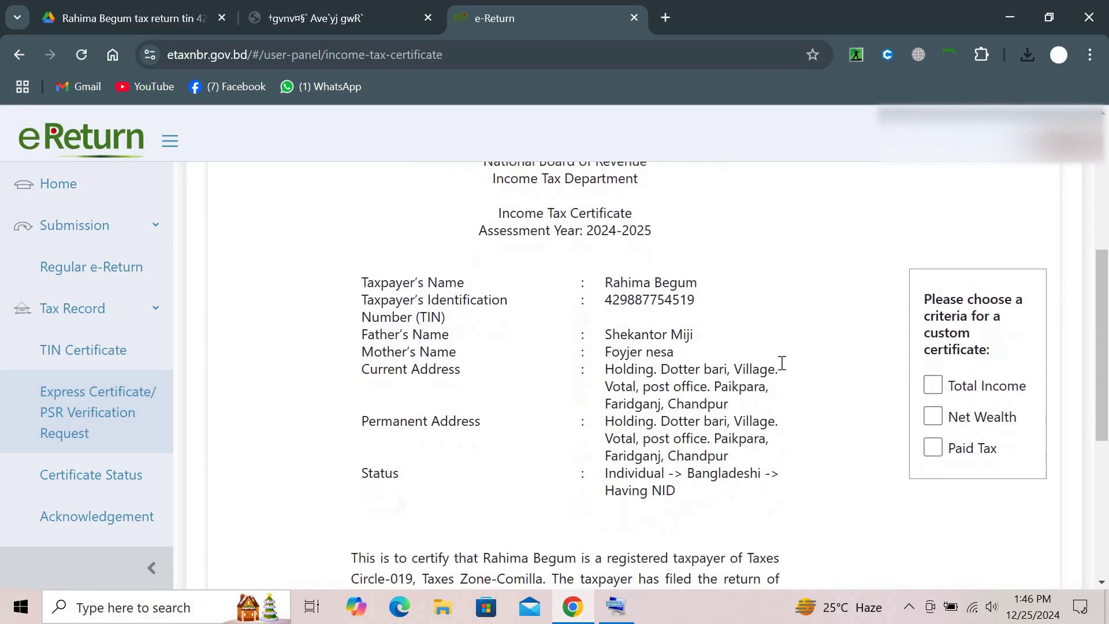
{"action": "left_click", "coordinate": [934, 395]}
{"action": "left_click", "coordinate": [933, 426]}
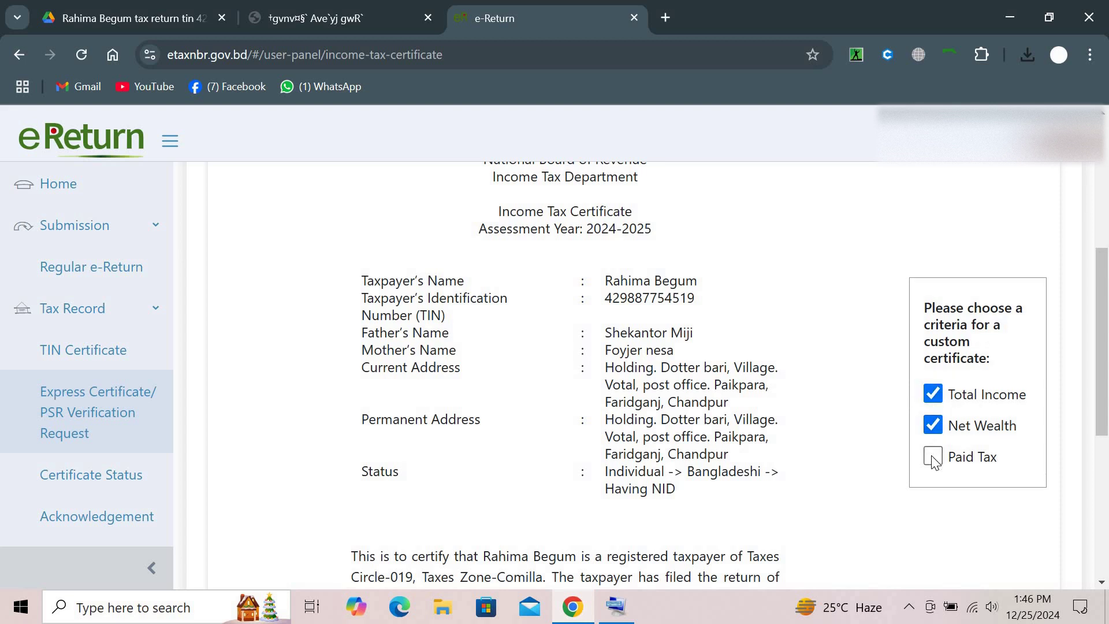
{"action": "left_click", "coordinate": [934, 458]}
{"action": "scroll", "coordinate": [818, 492], "scroll_direction": "down", "scroll_amount": 6}
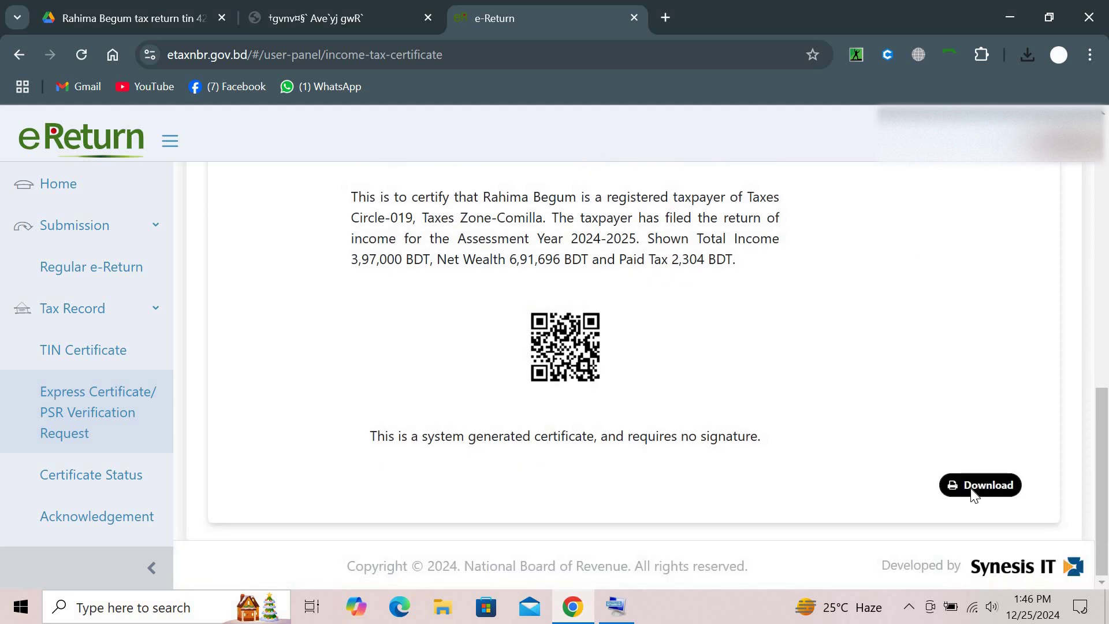
{"action": "left_click", "coordinate": [976, 486]}
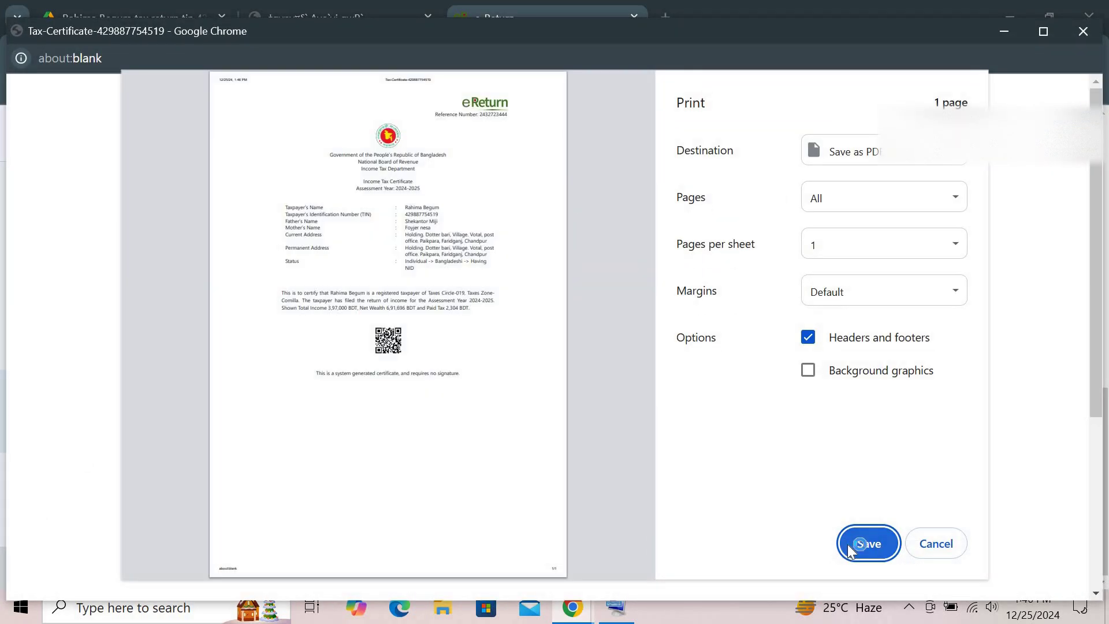
{"action": "left_click", "coordinate": [848, 548]}
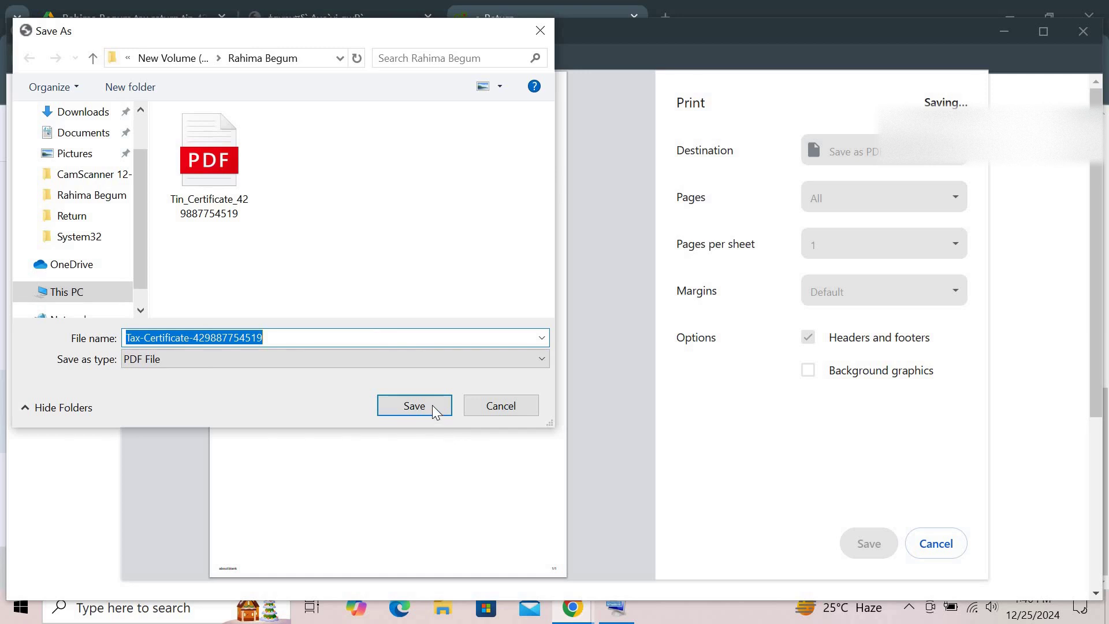
{"action": "left_click", "coordinate": [432, 404]}
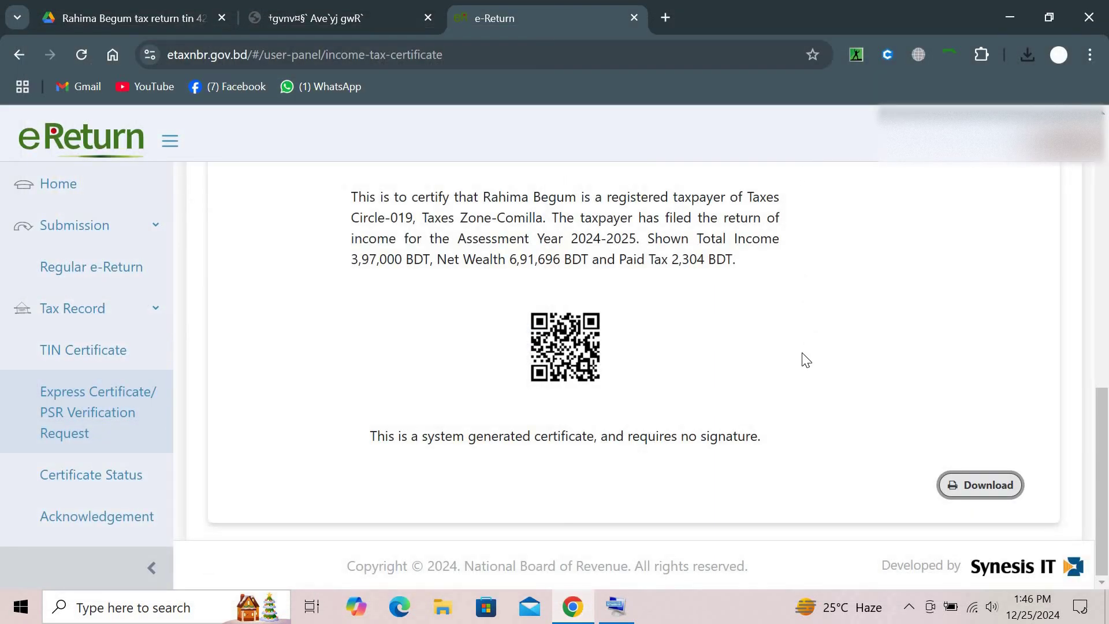
Save a second certificate showing only Paid Tax 2,304 BDT, with ' v2' appended to the file name
{"action": "scroll", "coordinate": [806, 361], "scroll_direction": "up", "scroll_amount": 5}
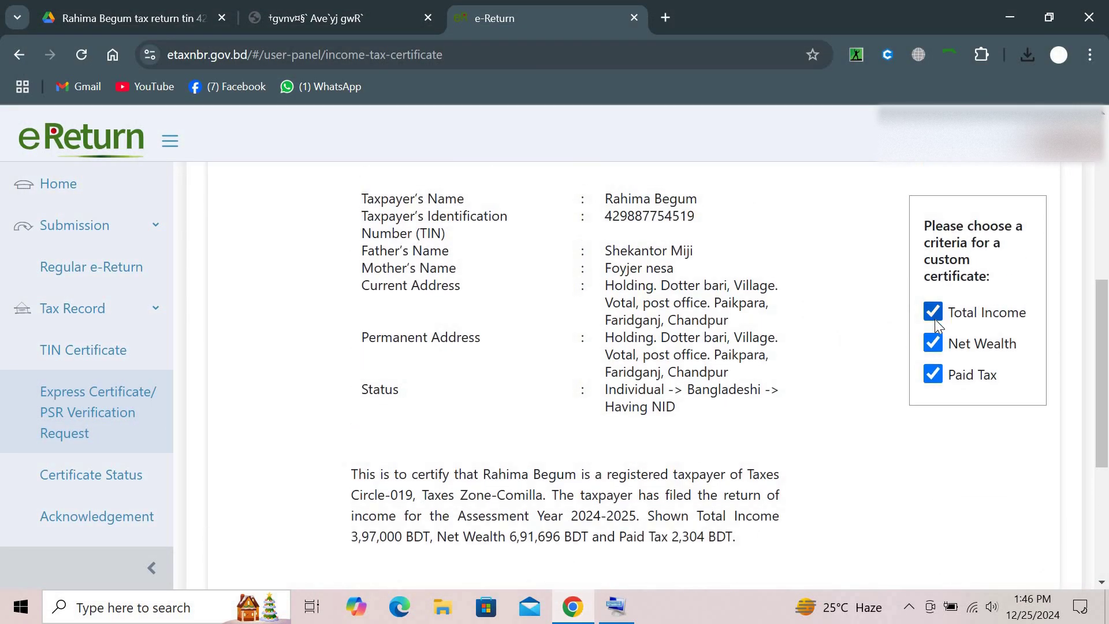
{"action": "left_click", "coordinate": [934, 315]}
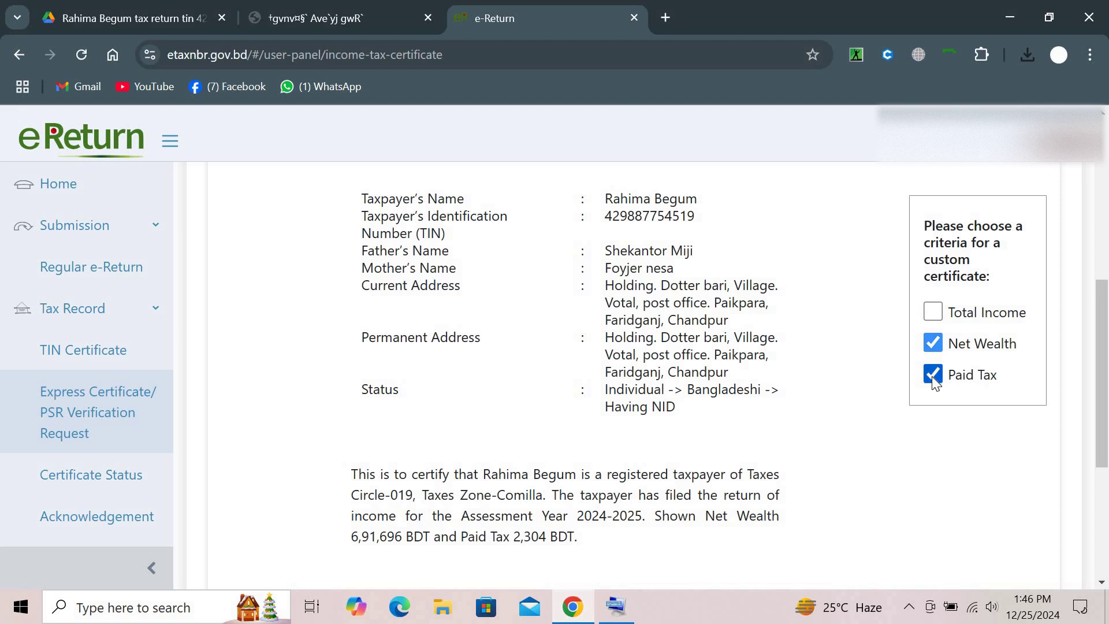
{"action": "scroll", "coordinate": [934, 382], "scroll_direction": "down", "scroll_amount": 5}
{"action": "scroll", "coordinate": [934, 382], "scroll_direction": "up", "scroll_amount": 4}
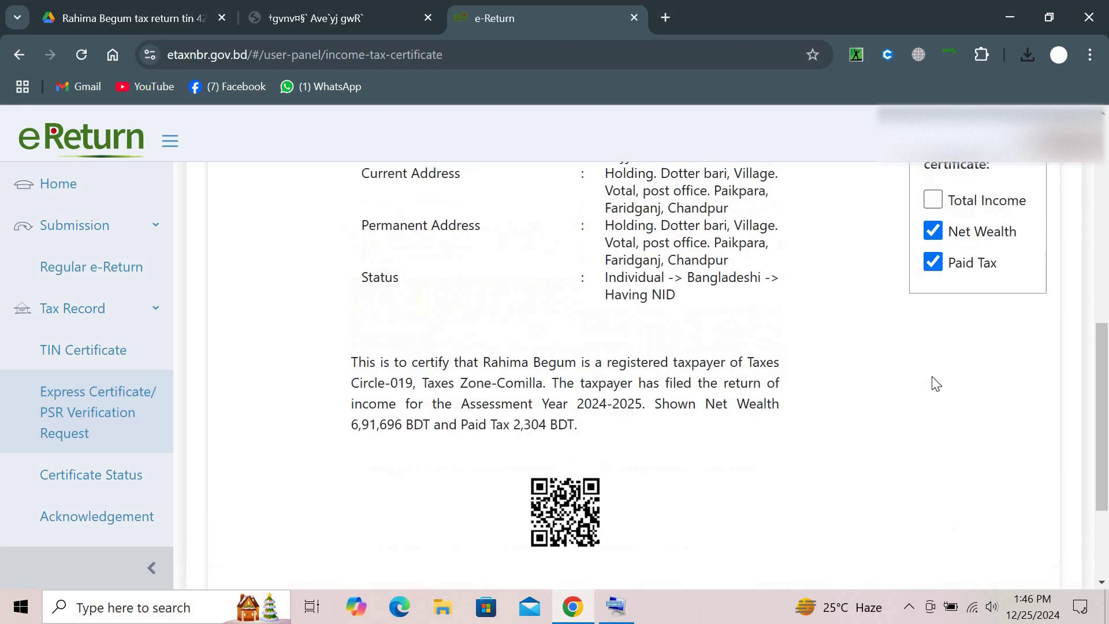
{"action": "left_click", "coordinate": [933, 283]}
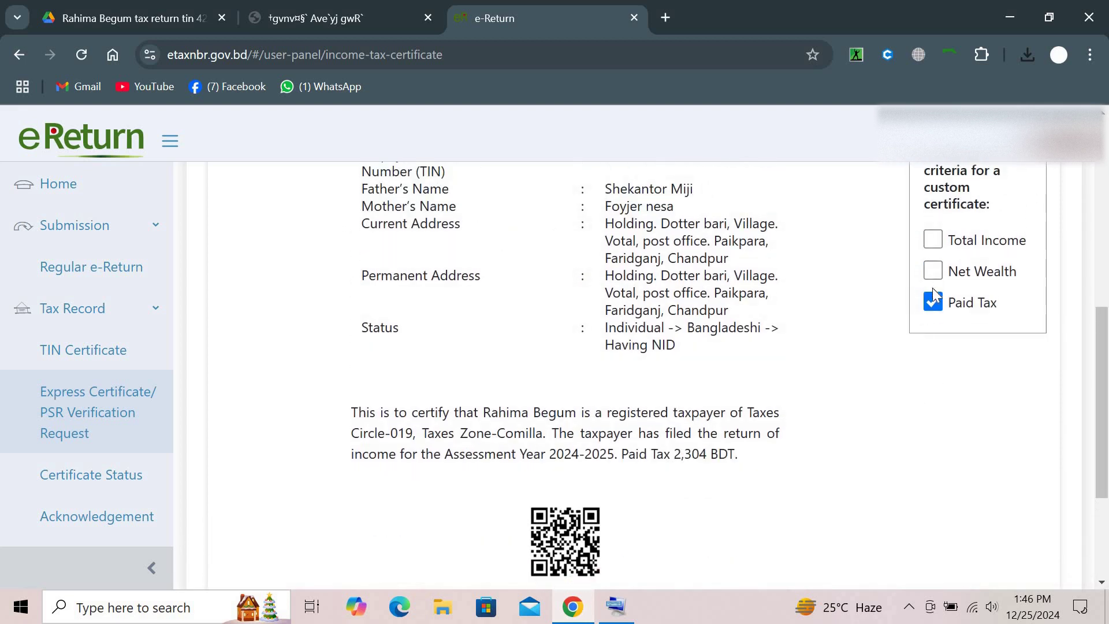
{"action": "left_click", "coordinate": [936, 305]}
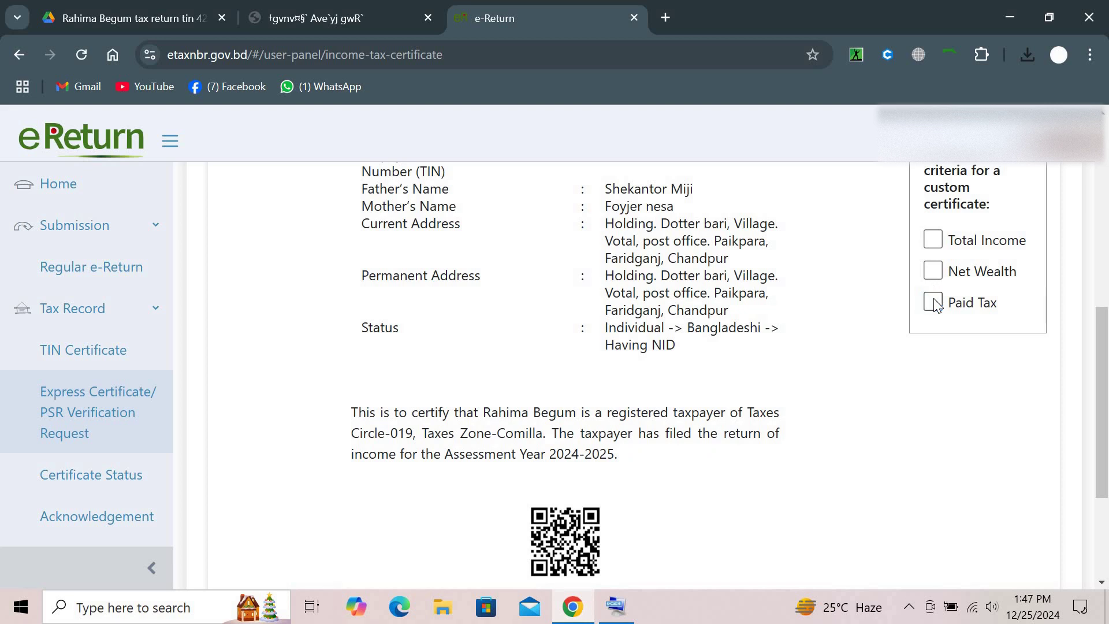
{"action": "left_click", "coordinate": [933, 301]}
{"action": "scroll", "coordinate": [936, 312], "scroll_direction": "down", "scroll_amount": 3}
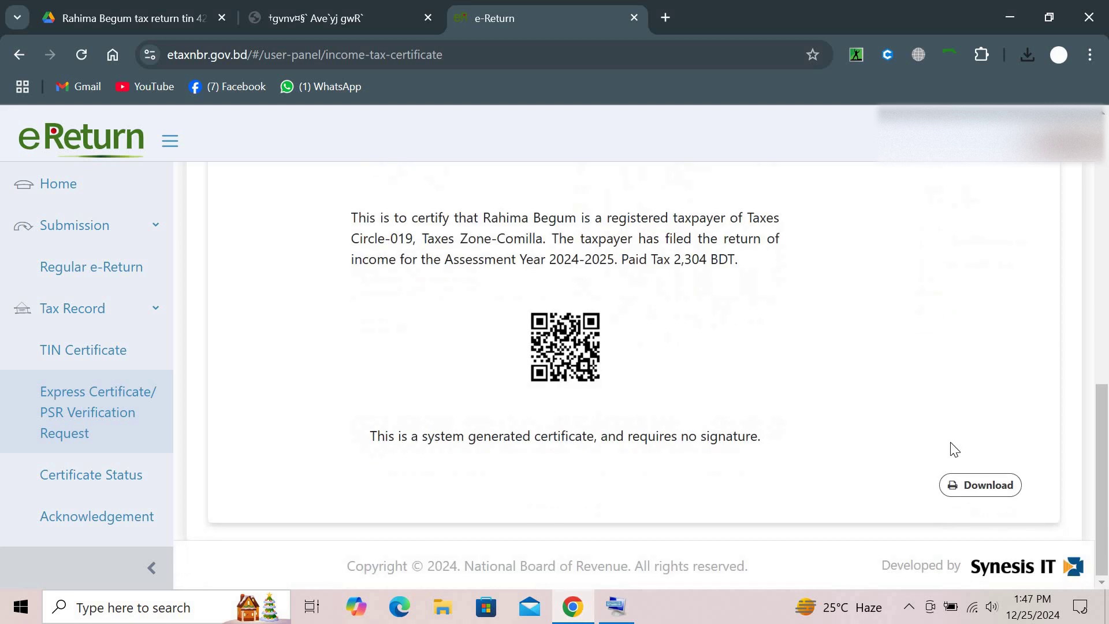
{"action": "left_click", "coordinate": [956, 487]}
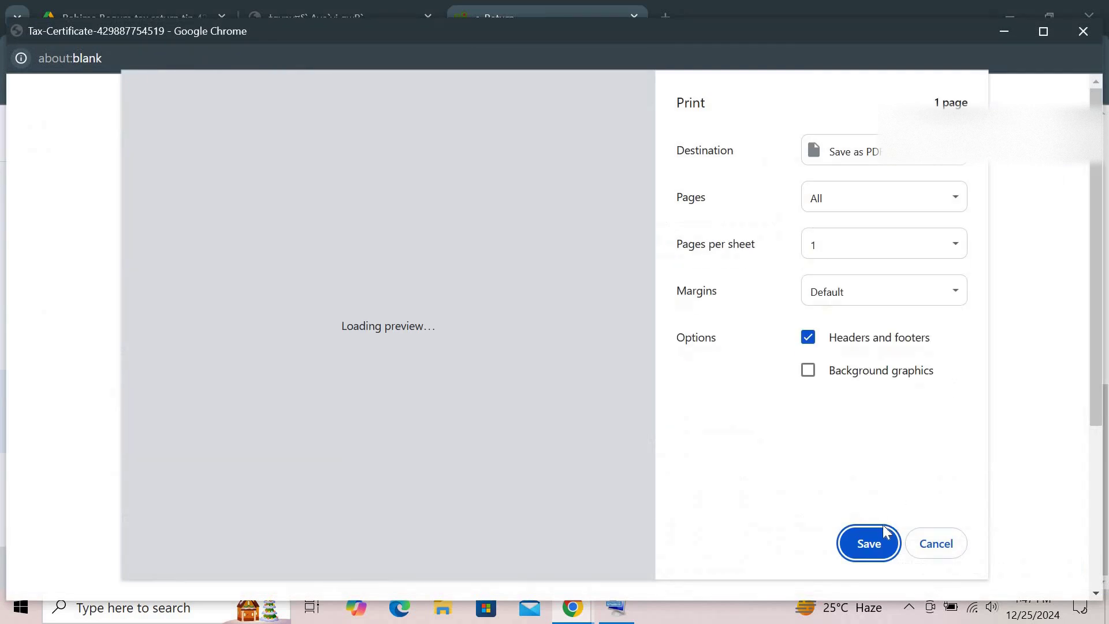
{"action": "left_click", "coordinate": [878, 532]}
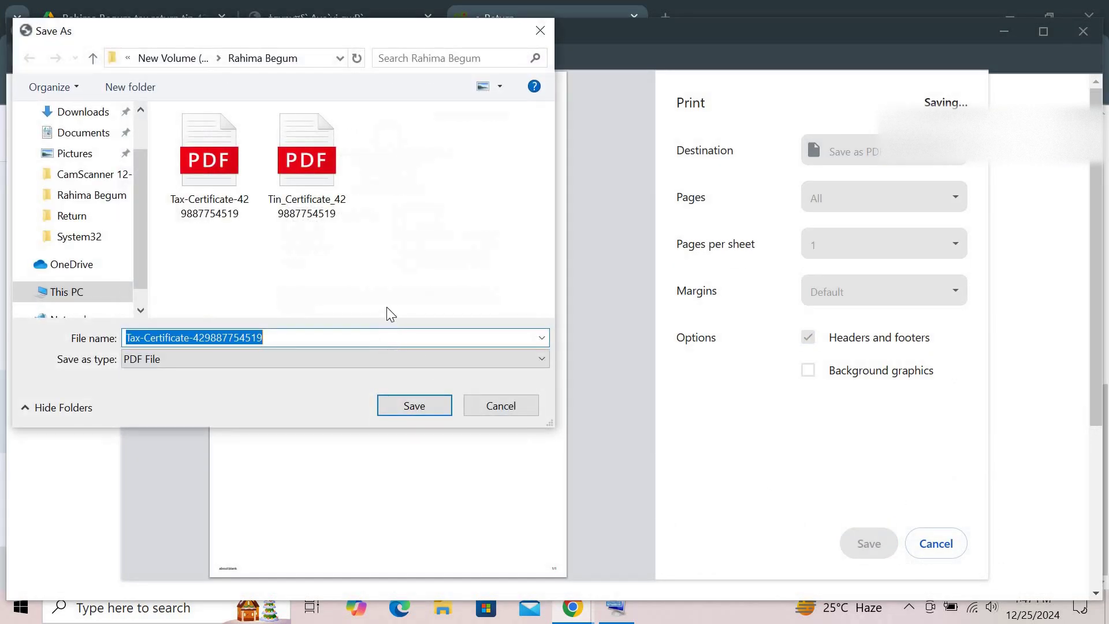
{"action": "left_click", "coordinate": [377, 338]}
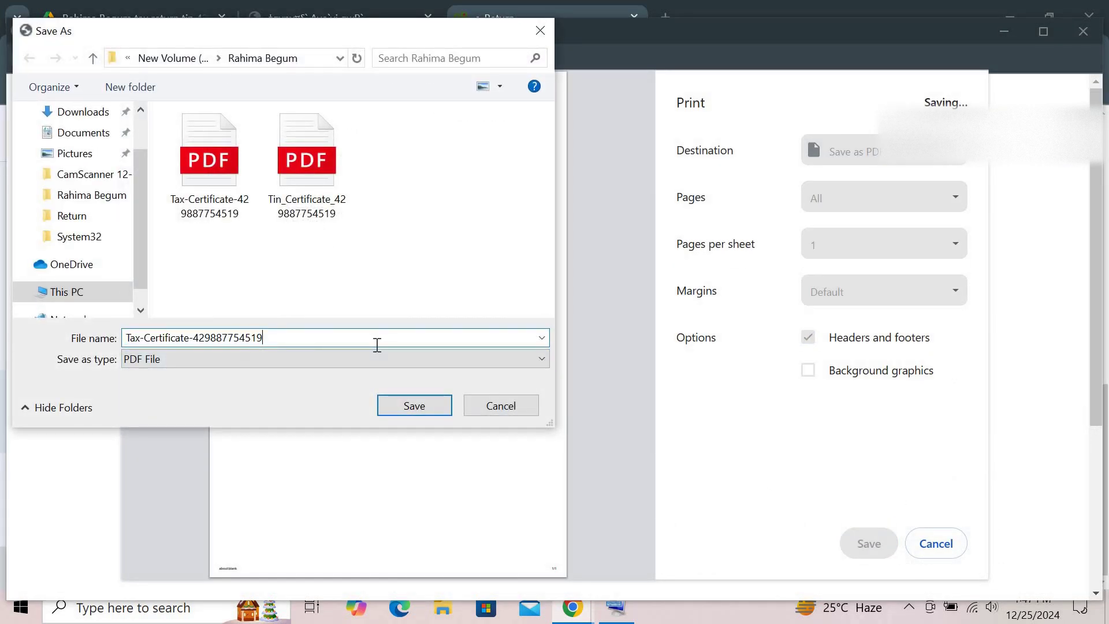
{"action": "left_click", "coordinate": [393, 407]}
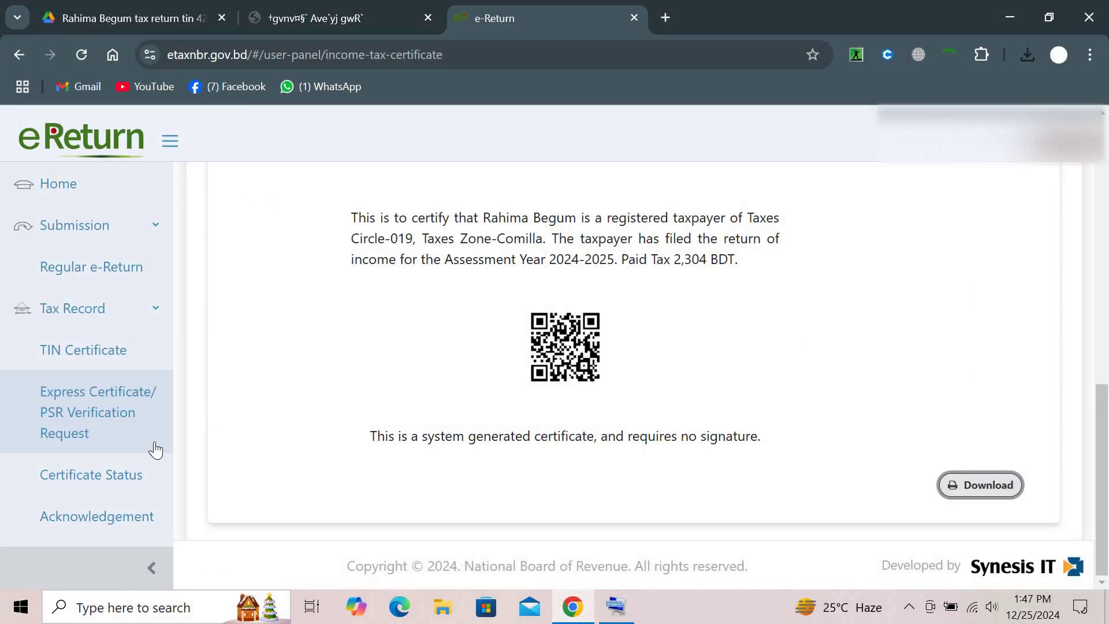
{"action": "scroll", "coordinate": [101, 462], "scroll_direction": "down", "scroll_amount": 2}
Download the acknowledgement receipt and save it as a PDF
{"action": "left_click", "coordinate": [107, 417]}
{"action": "scroll", "coordinate": [493, 413], "scroll_direction": "down", "scroll_amount": 10}
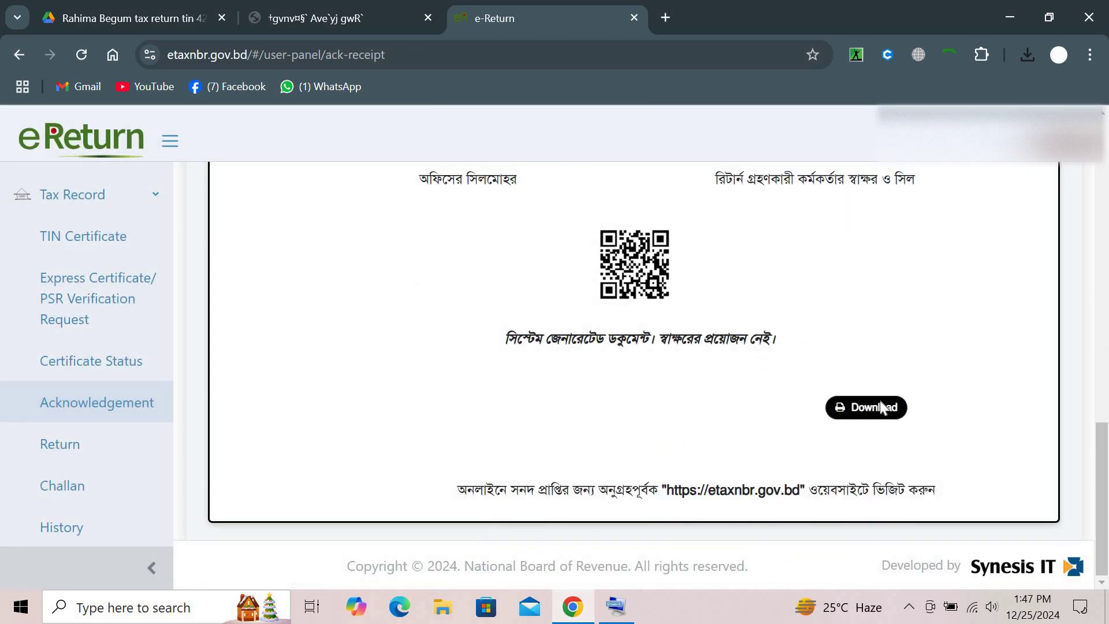
{"action": "left_click", "coordinate": [879, 404]}
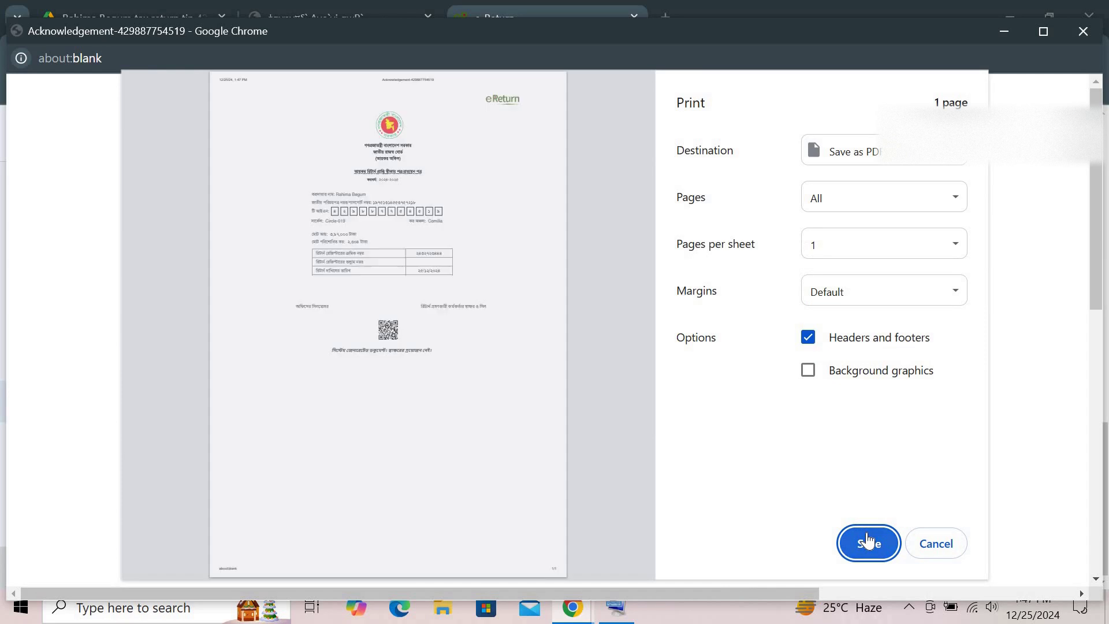
{"action": "left_click", "coordinate": [868, 540]}
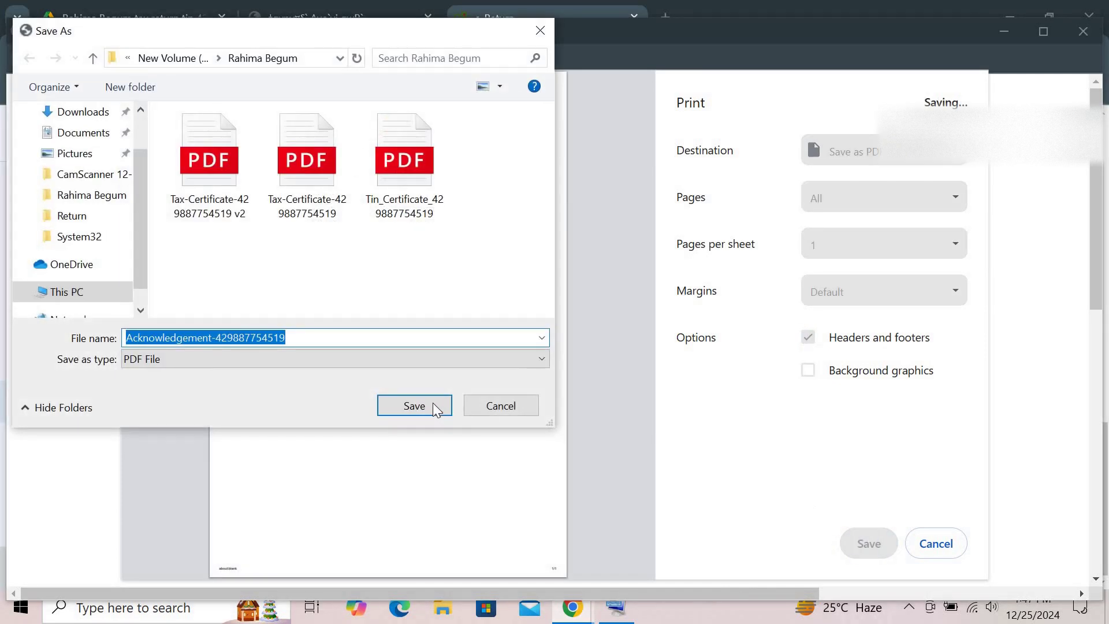
{"action": "left_click", "coordinate": [432, 403]}
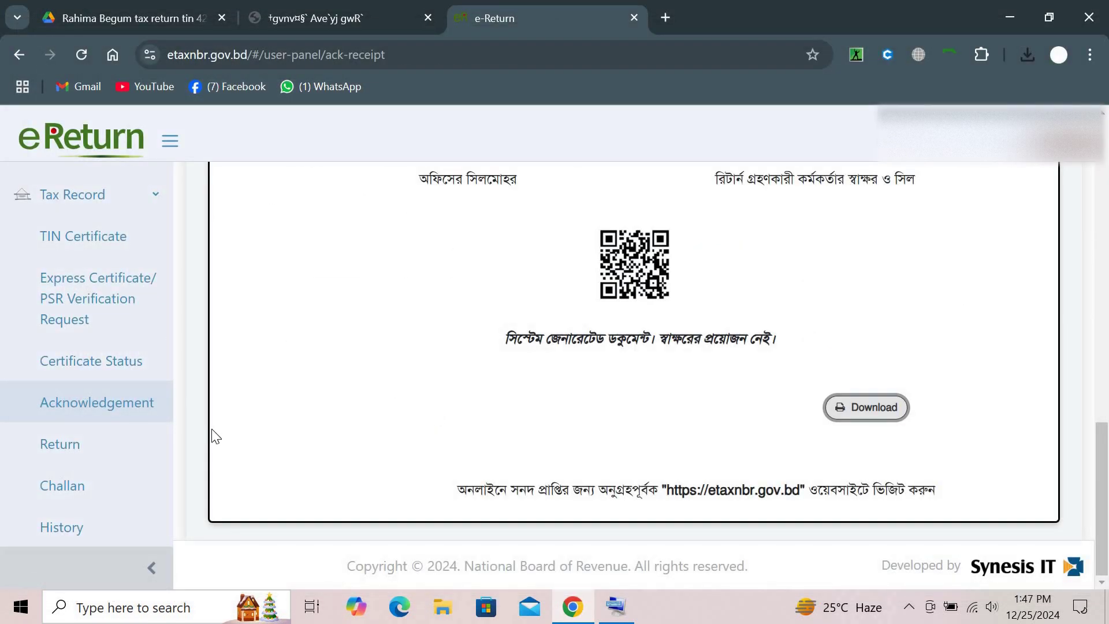
Print the complete submitted return to a saved PDF file
{"action": "left_click", "coordinate": [104, 443]}
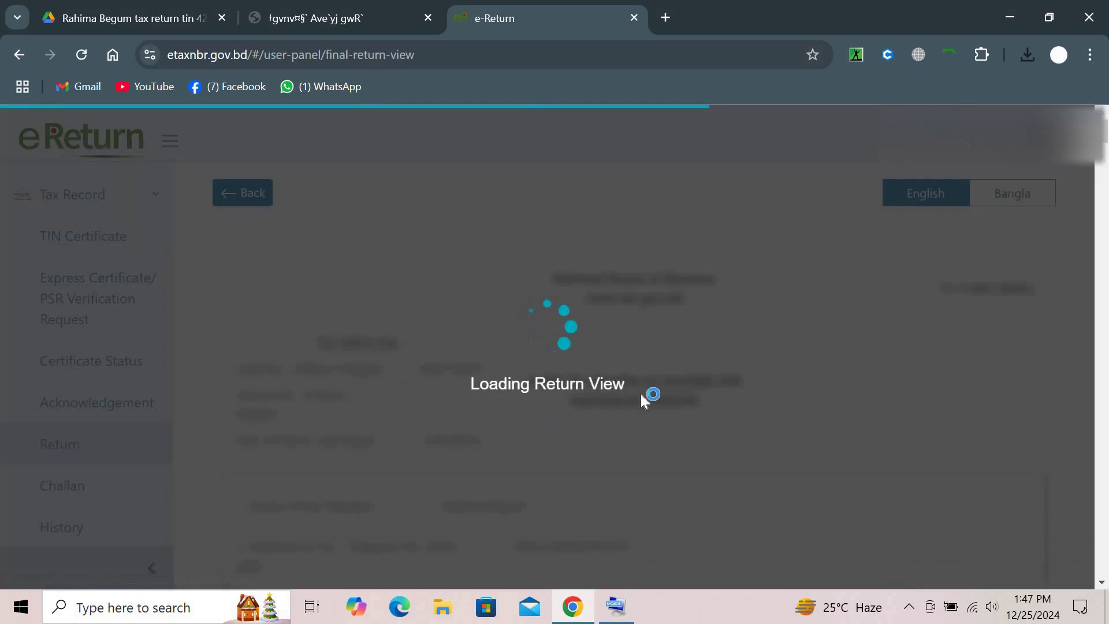
{"action": "scroll", "coordinate": [641, 394], "scroll_direction": "down", "scroll_amount": 20}
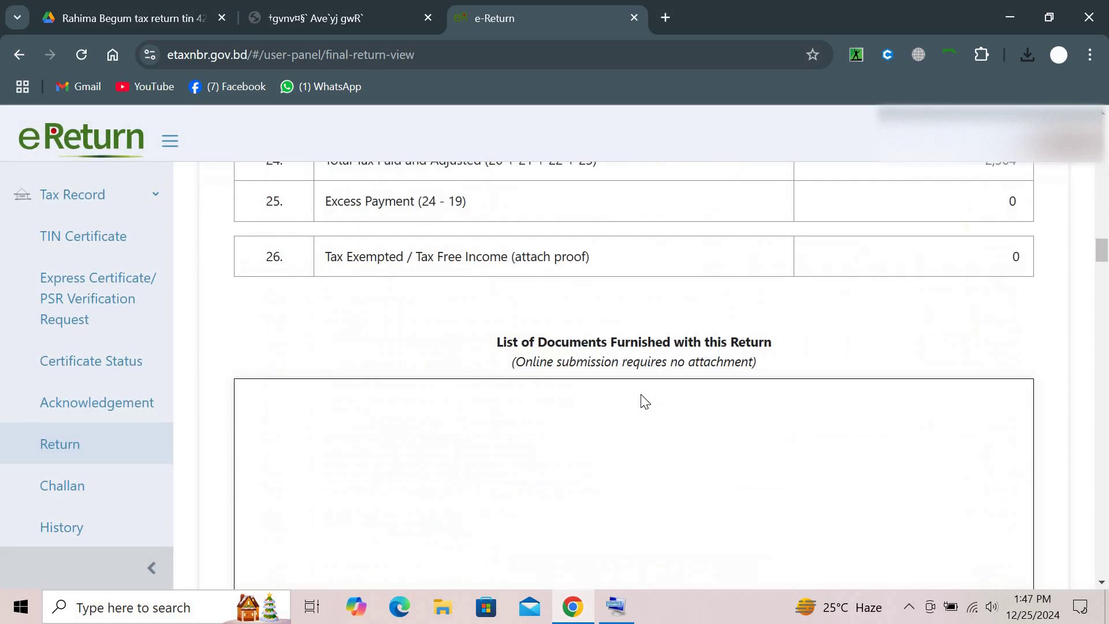
{"action": "scroll", "coordinate": [647, 410], "scroll_direction": "down", "scroll_amount": 10}
{"action": "scroll", "coordinate": [647, 413], "scroll_direction": "down", "scroll_amount": 15}
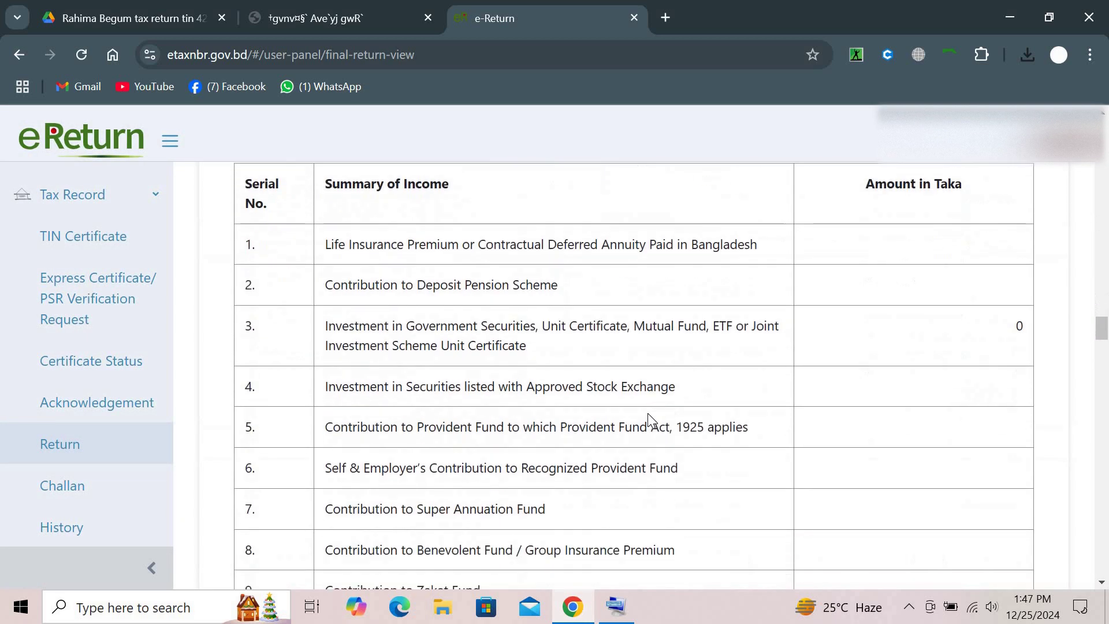
{"action": "scroll", "coordinate": [649, 413], "scroll_direction": "down", "scroll_amount": 20}
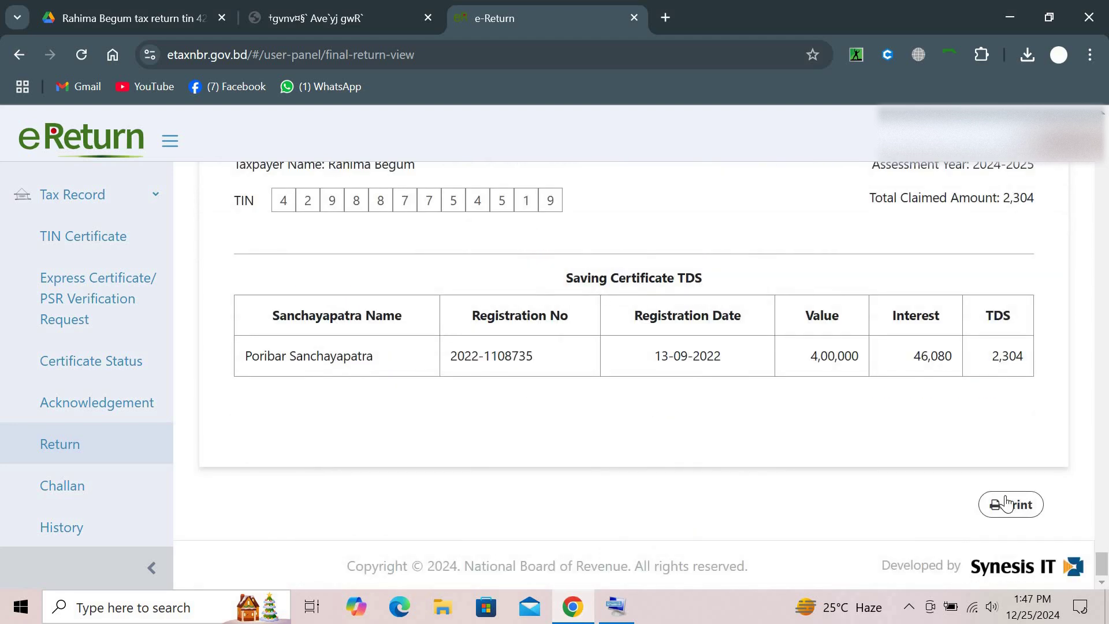
{"action": "left_click", "coordinate": [1007, 504]}
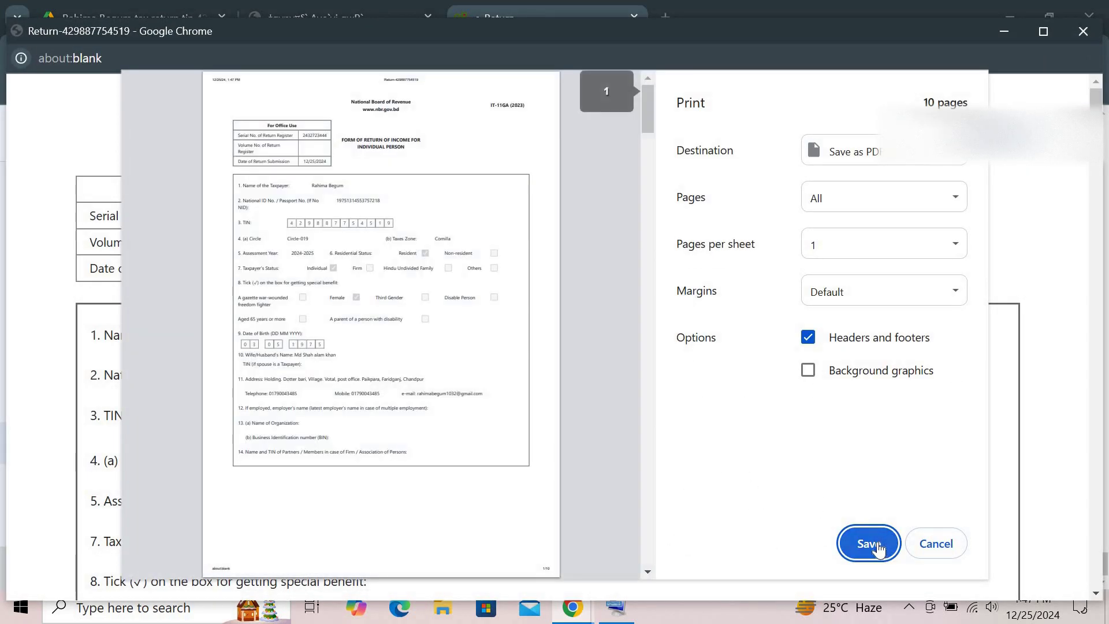
{"action": "left_click", "coordinate": [877, 544]}
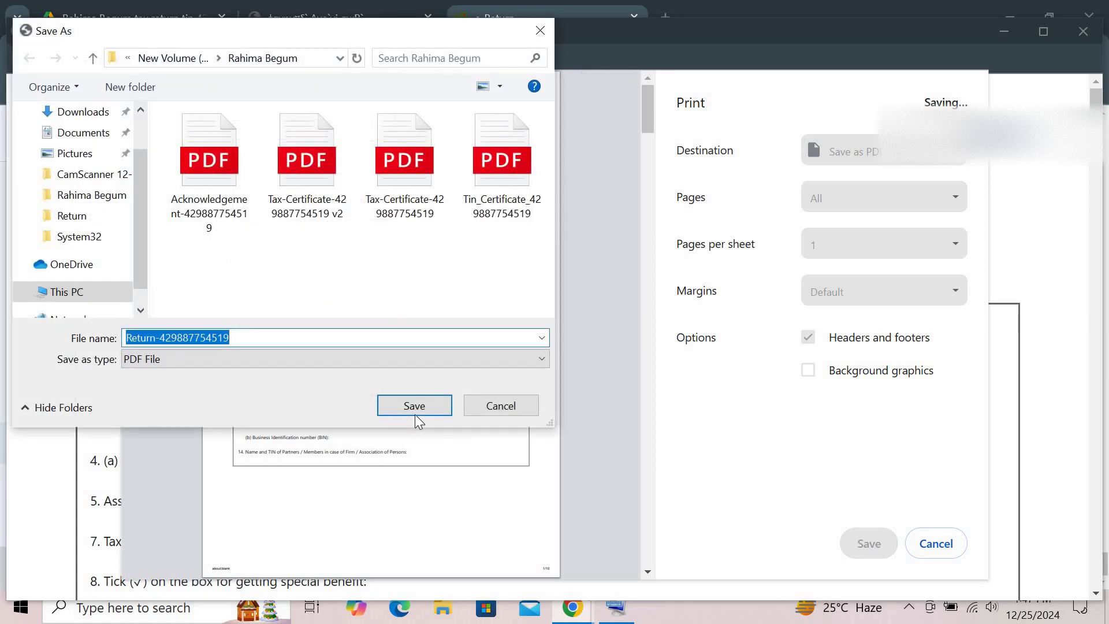
{"action": "left_click", "coordinate": [415, 406]}
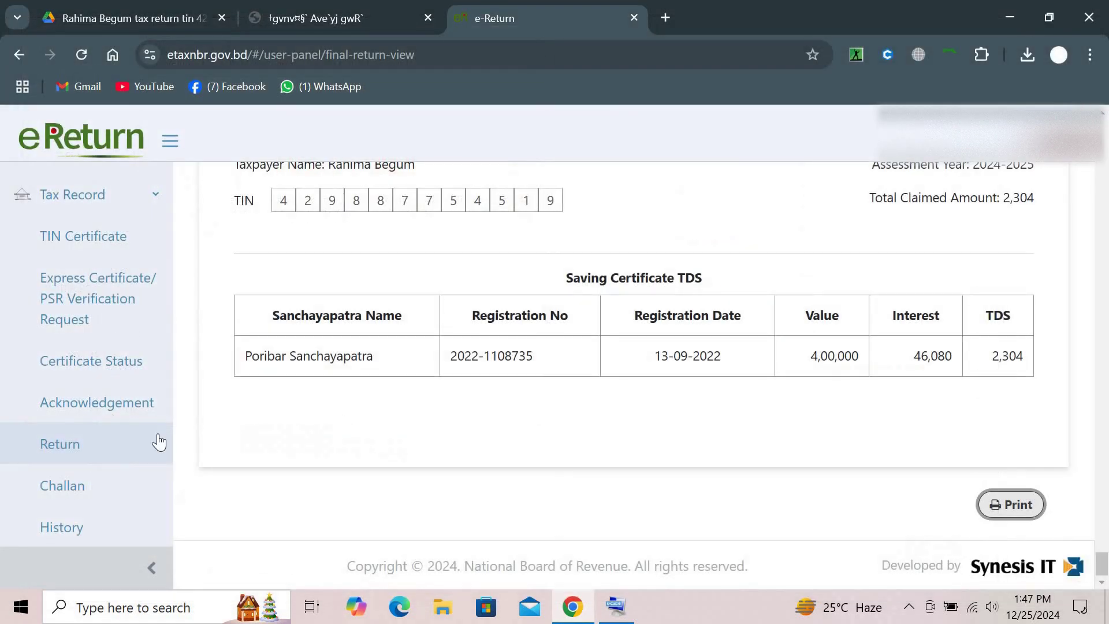
{"action": "left_click", "coordinate": [121, 480]}
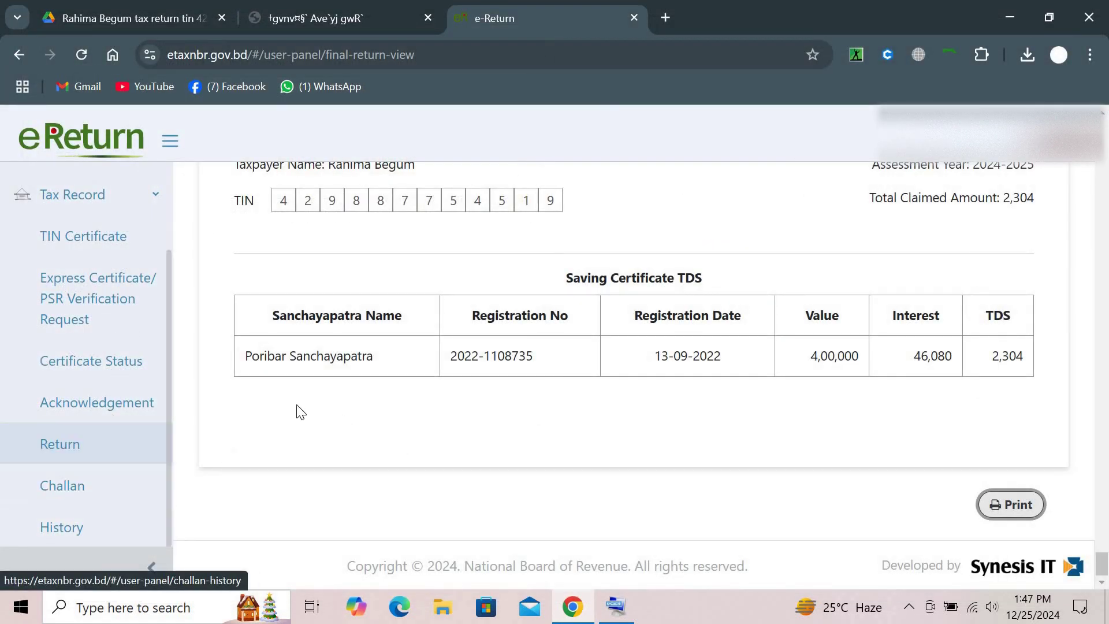